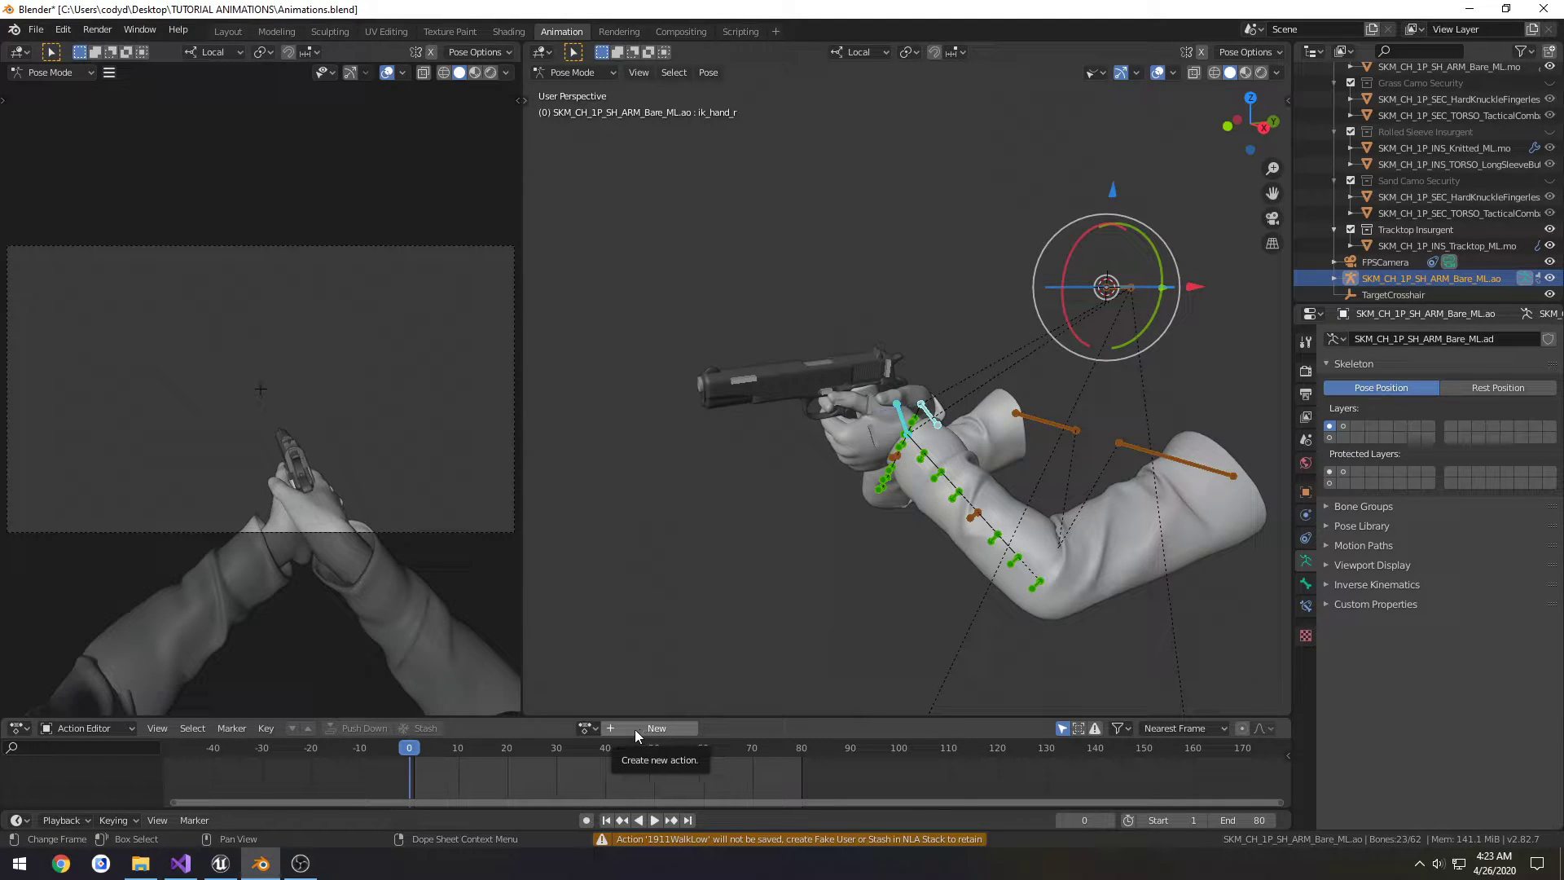
- Create a new action for the arm armature and name it 1911Sprint
{"action": "left_click", "coordinate": [633, 730]}
{"action": "double_click", "coordinate": [622, 730]}
{"action": "key", "text": "ctrl+a"}
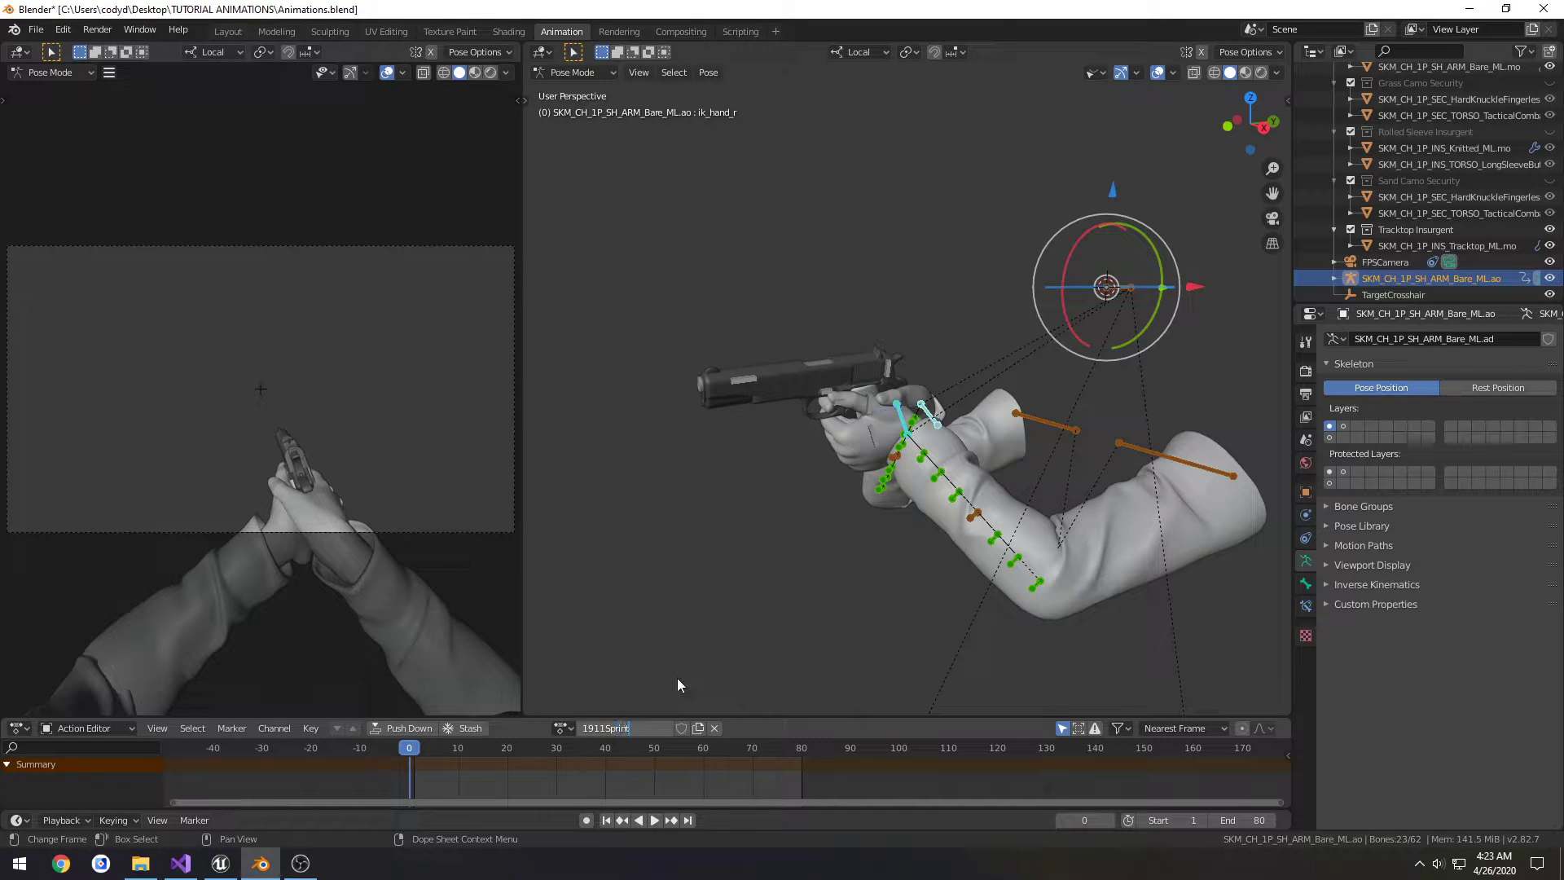
{"action": "key", "text": "Return"}
- Set the Child Of constraint influence on the left hand IK bone (ik_hand_l) to 0
{"action": "left_click", "coordinate": [903, 433]}
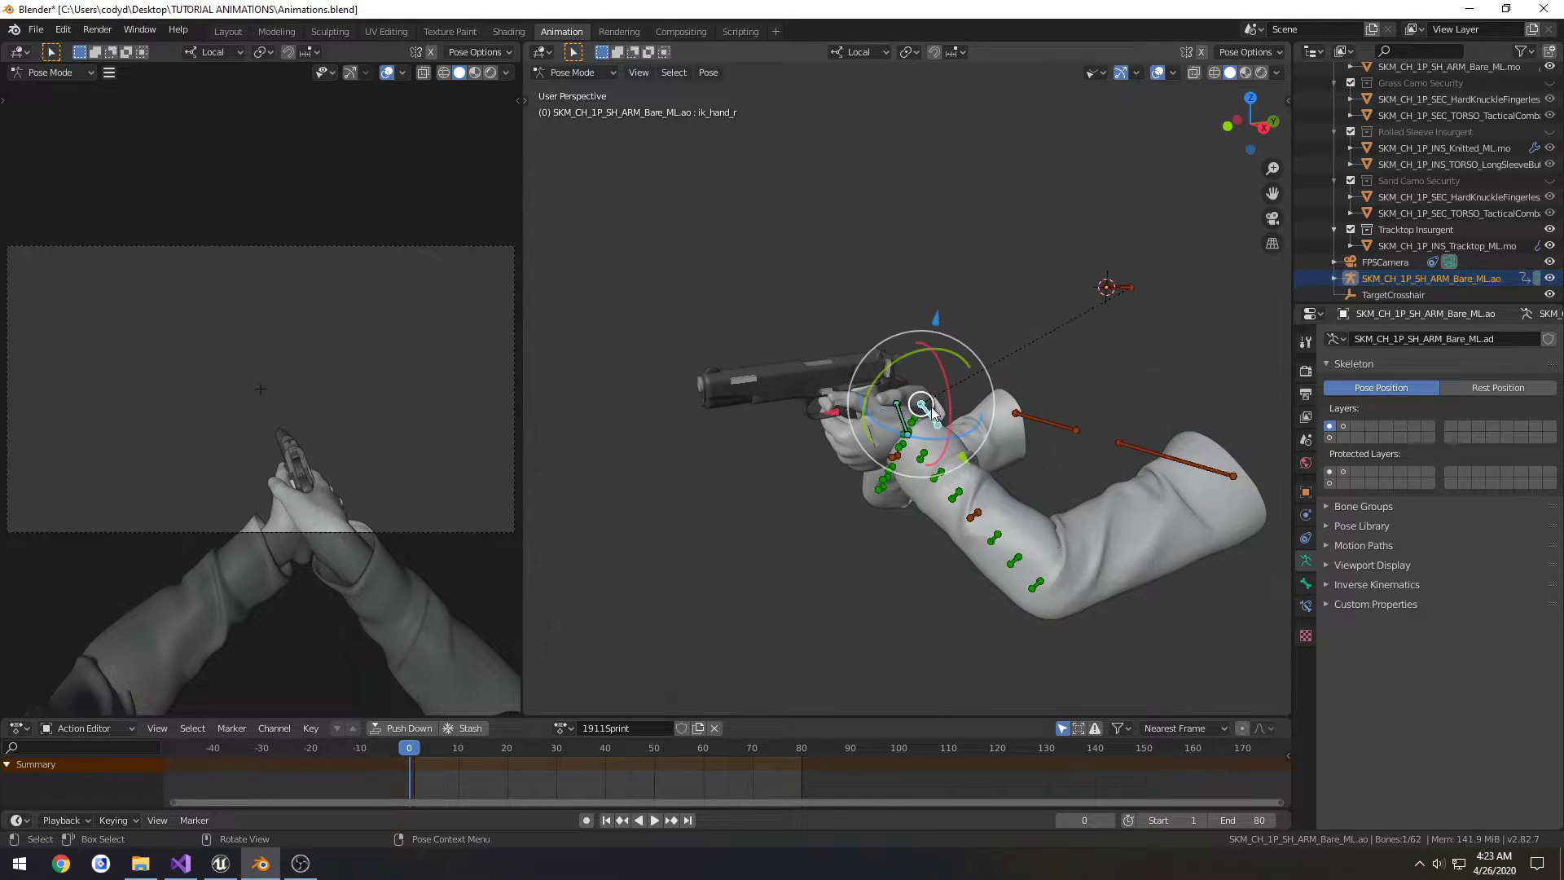
{"action": "key", "text": "KP_3"}
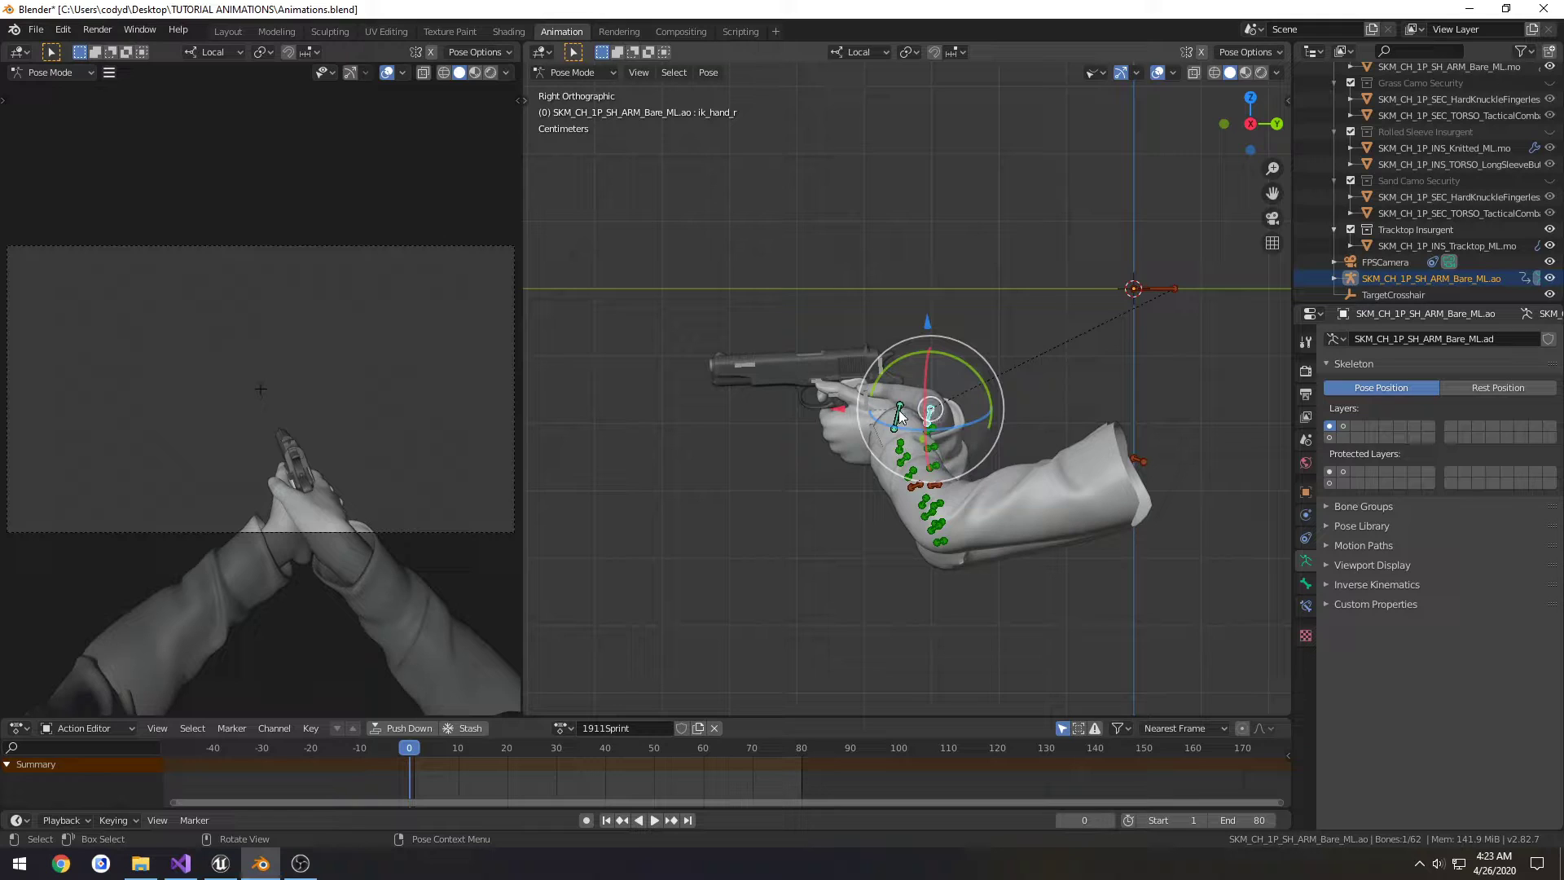
{"action": "left_click", "coordinate": [900, 416]}
{"action": "middle_click_drag", "start_coordinate": [1121, 428], "coordinate": [994, 440]}
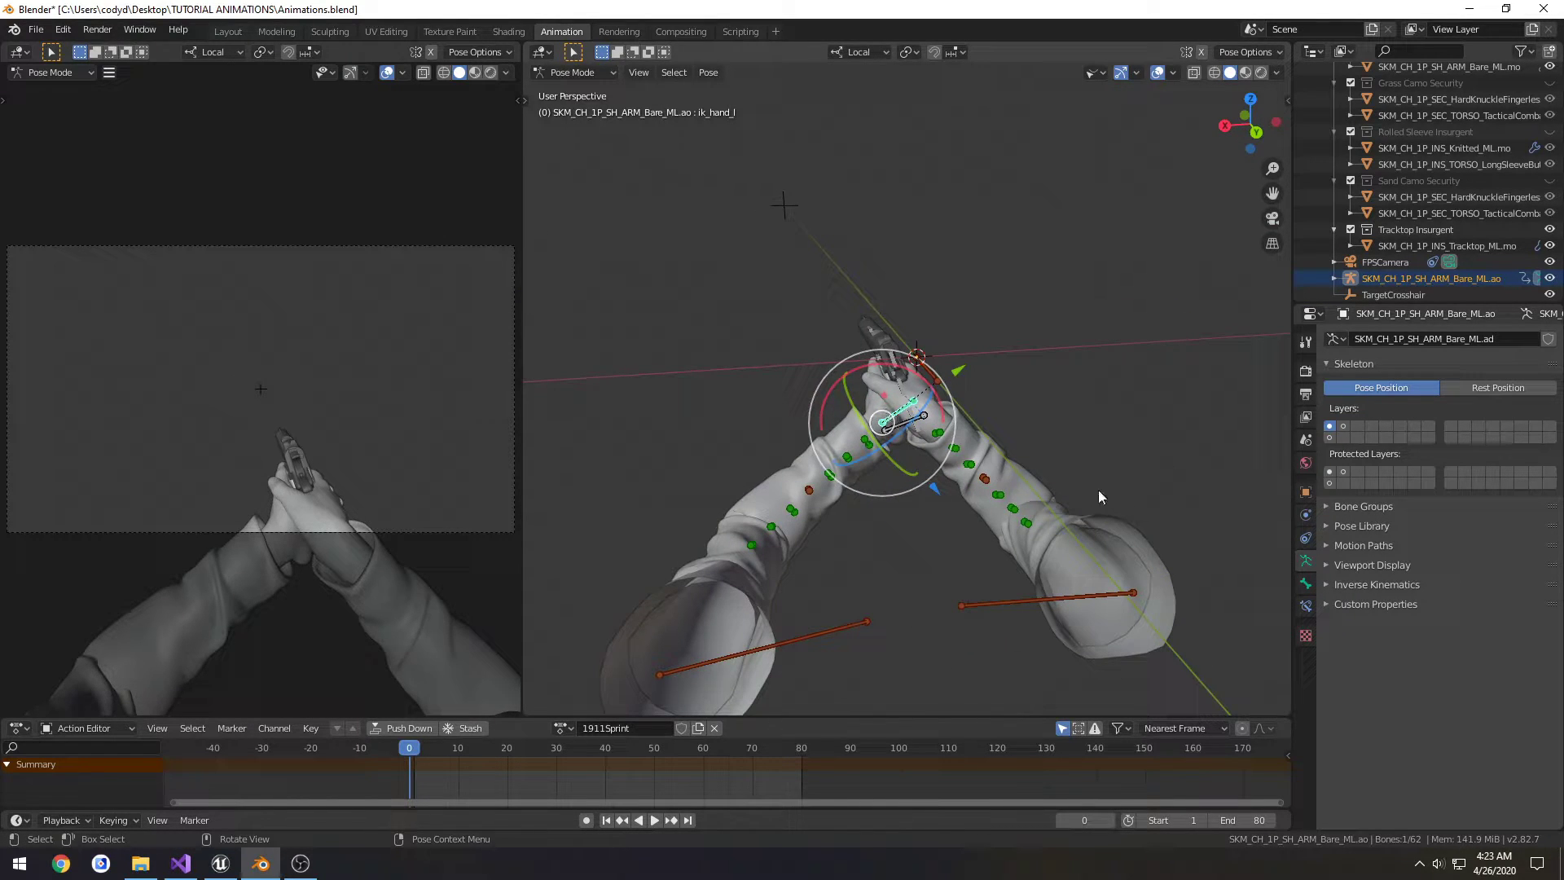
{"action": "left_click", "coordinate": [1305, 606]}
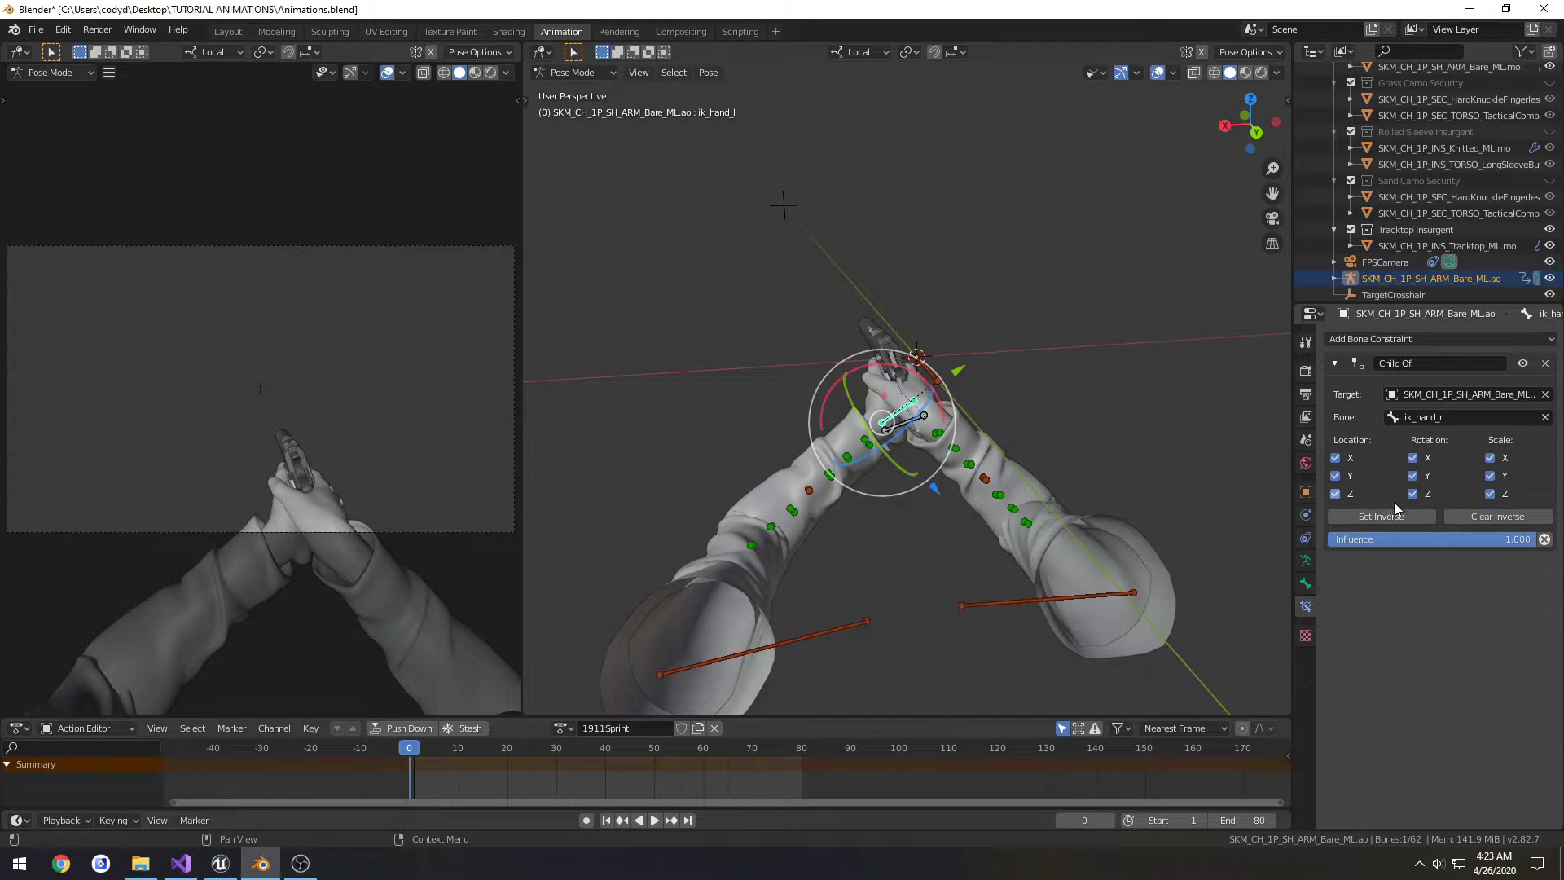
{"action": "left_click_drag", "start_coordinate": [1480, 541], "coordinate": [1335, 540]}
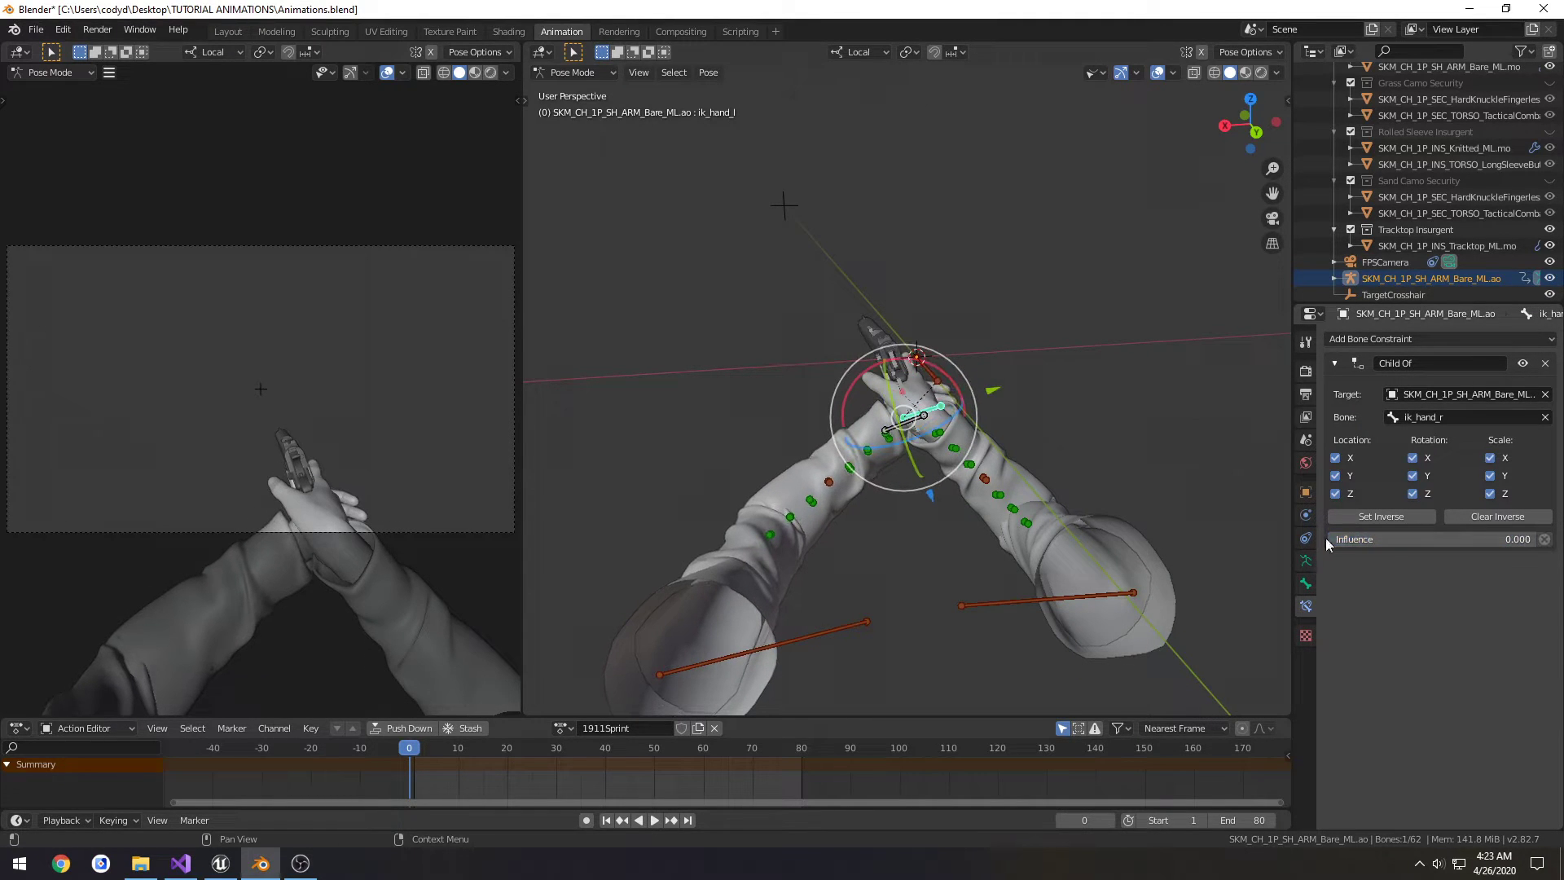
- Move the left hand IK bone sideways off the pistol, well clear of the right hand, in the front view
{"action": "middle_click_drag", "start_coordinate": [876, 511], "coordinate": [1016, 512]}
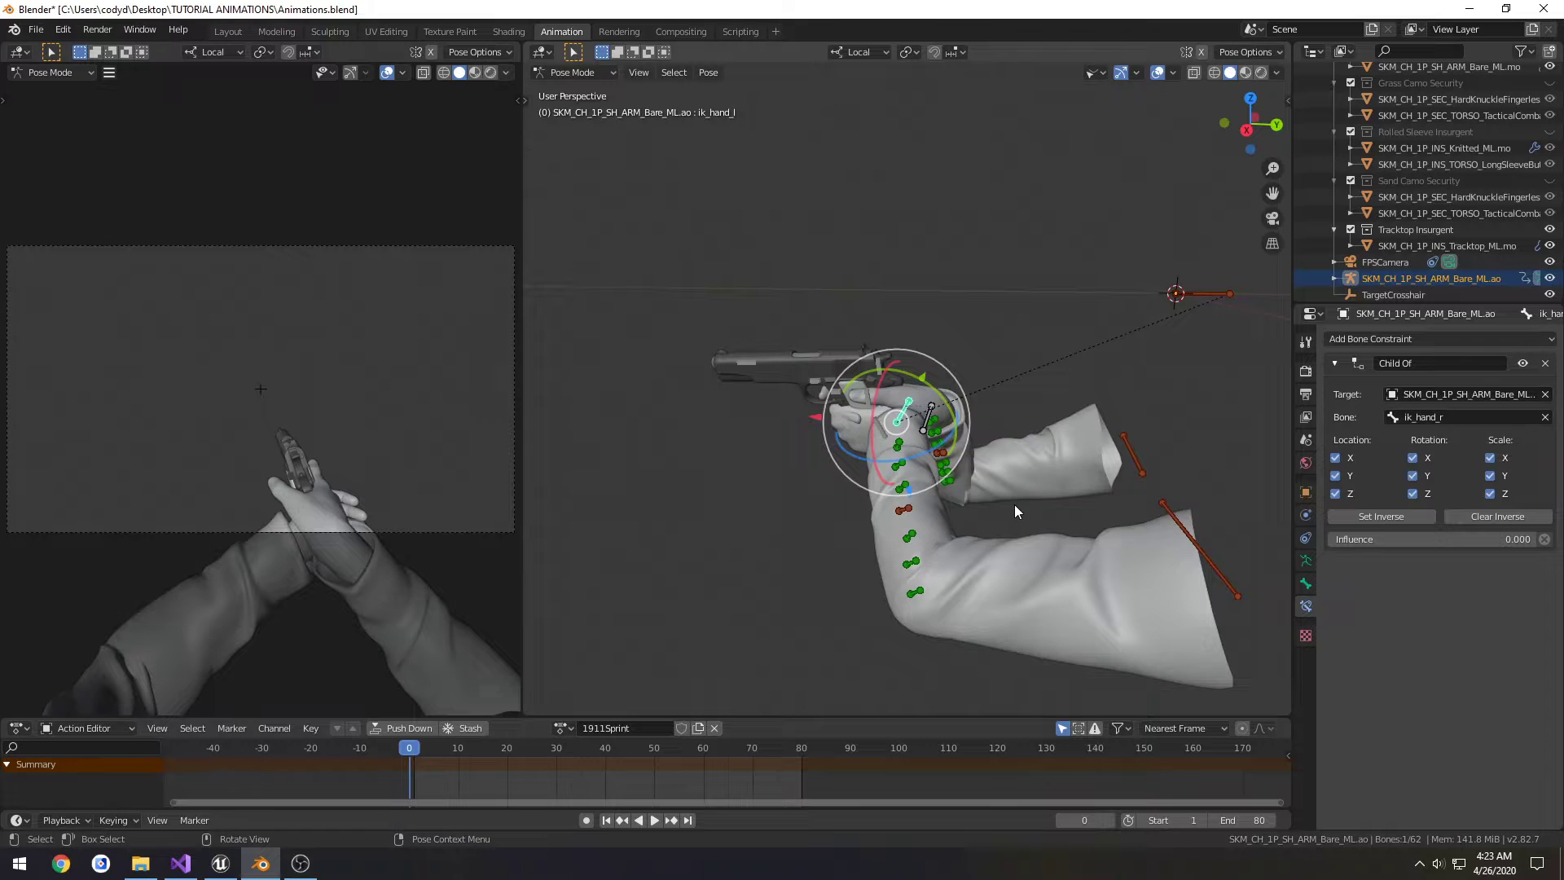
{"action": "key", "text": "KP_1"}
{"action": "key", "text": "g"}
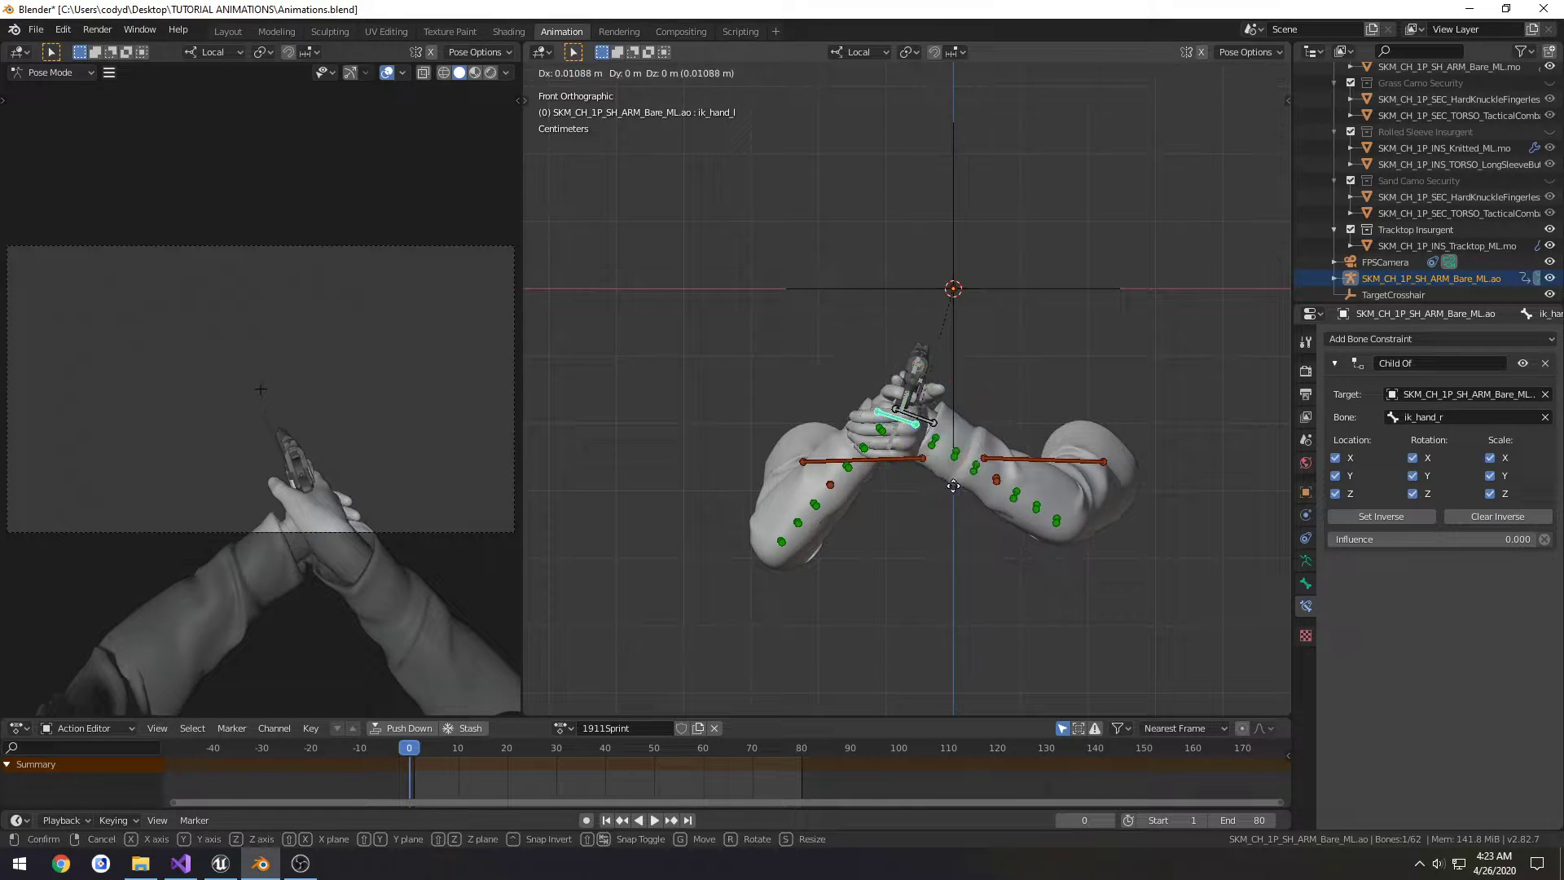
{"action": "left_click", "coordinate": [1150, 548]}
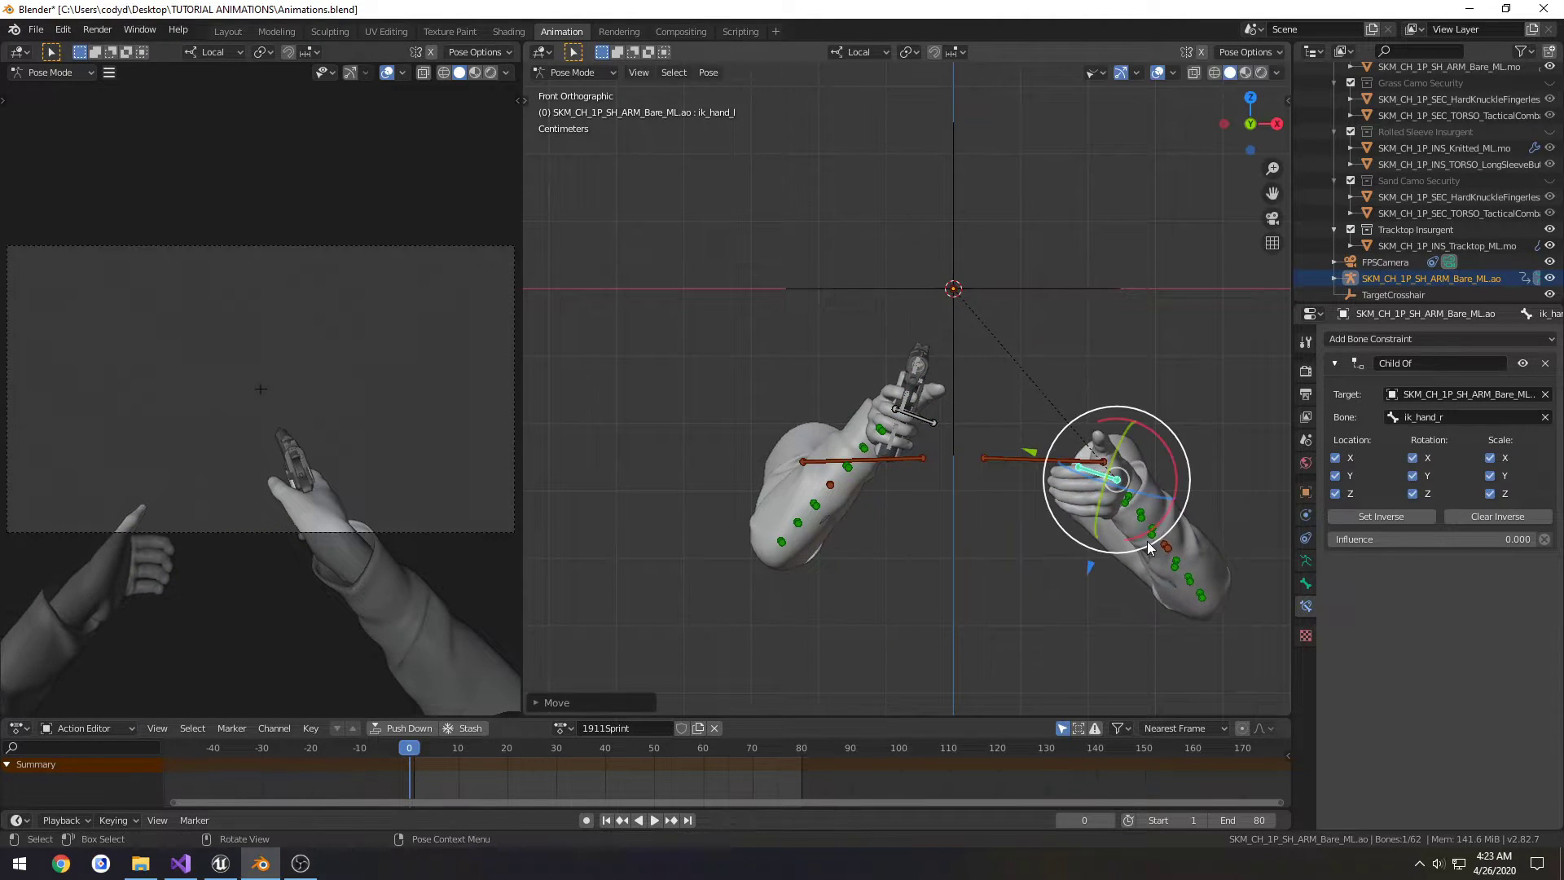
- Lower the left hand IK bone and pull it back beside the body, out of the camera's view
{"action": "middle_click_drag", "start_coordinate": [1149, 548], "coordinate": [770, 550]}
{"action": "key", "text": "g"}
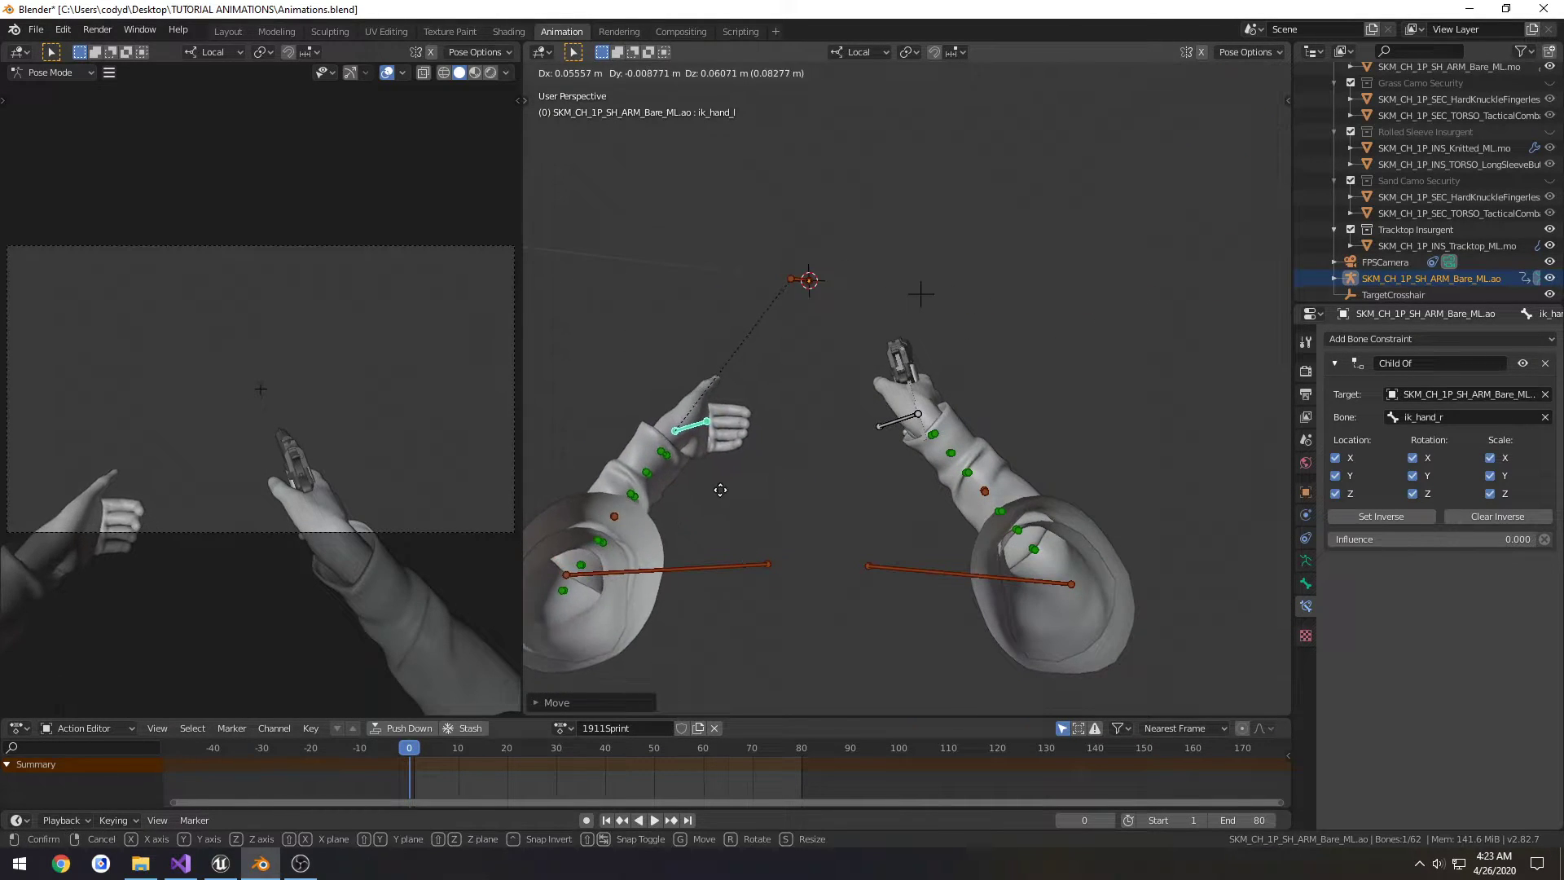
{"action": "left_click", "coordinate": [635, 663]}
{"action": "middle_click_drag", "start_coordinate": [635, 663], "coordinate": [1043, 580]}
{"action": "key", "text": "KP_3"}
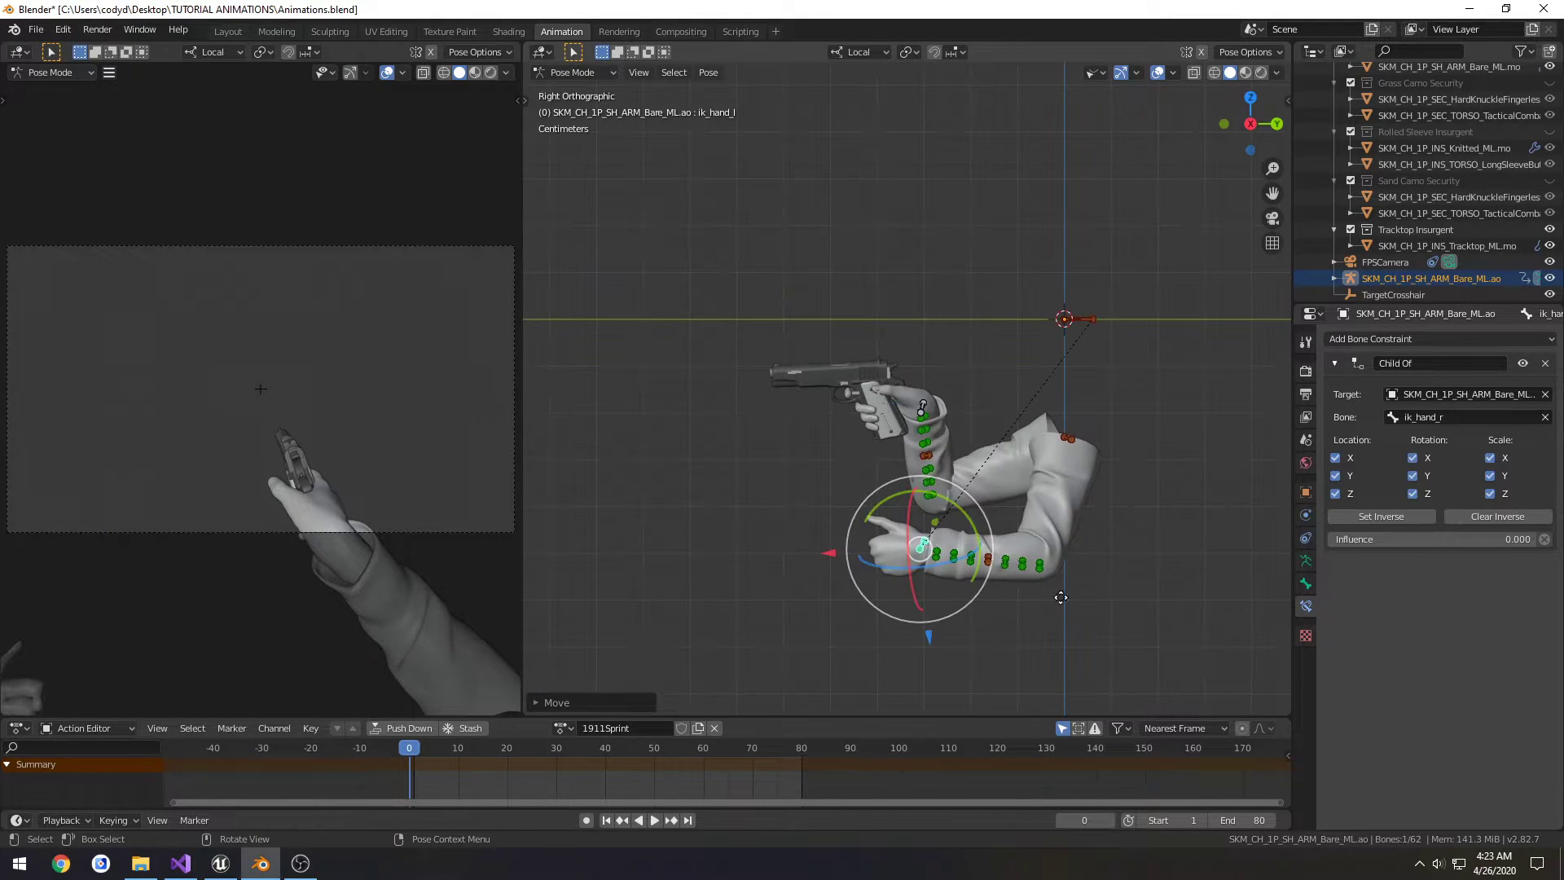
{"action": "key", "text": "g"}
{"action": "left_click", "coordinate": [1146, 73]}
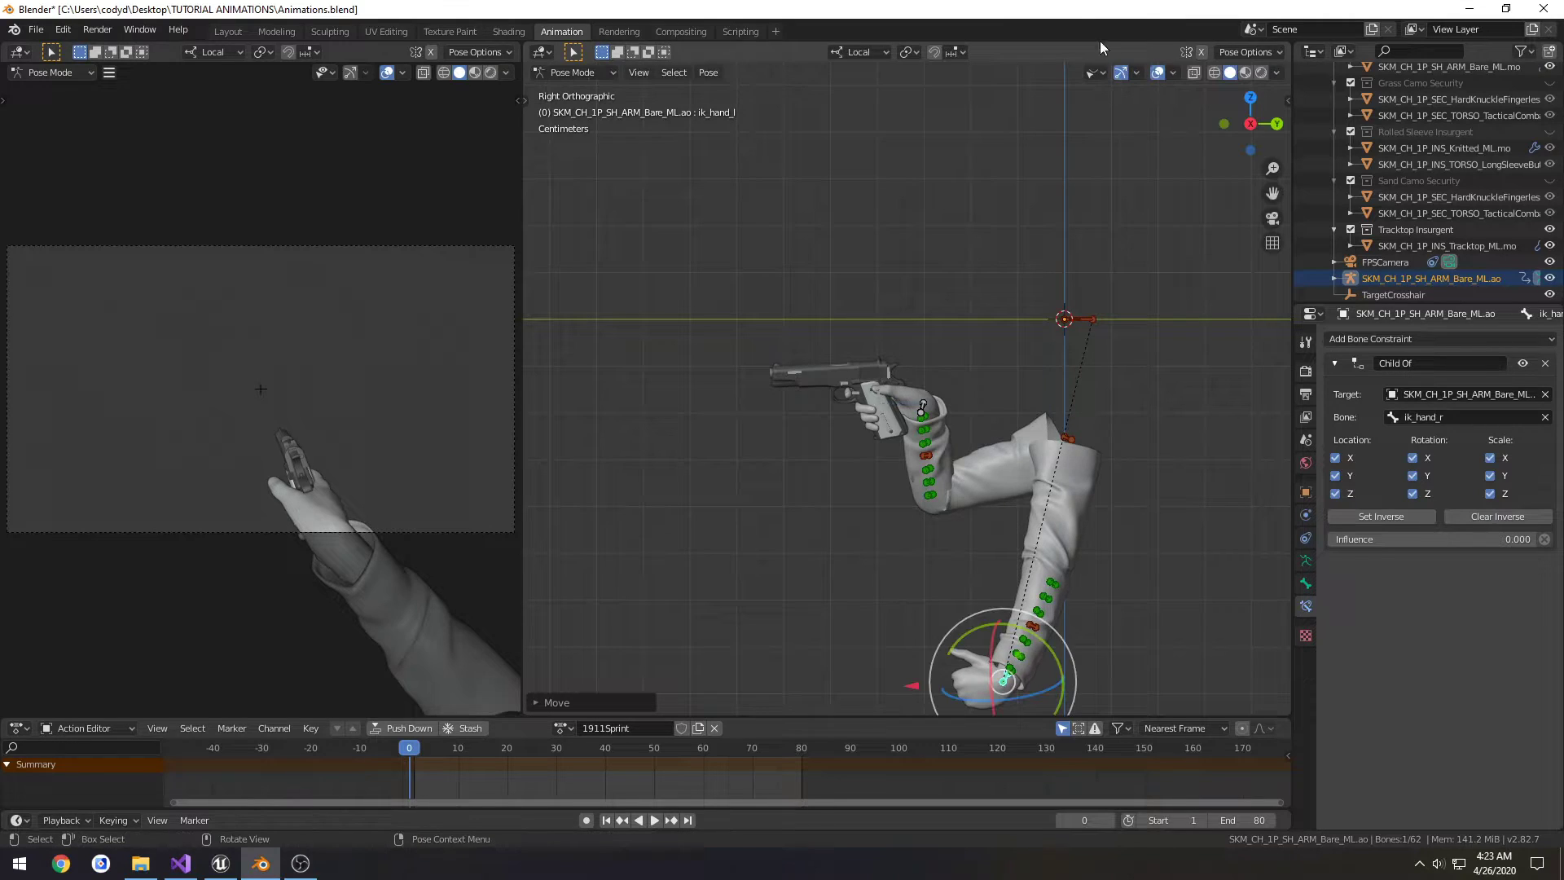
- Select the right hand IK bone (ik_hand_r) and view the hand straight from behind
{"action": "scroll", "coordinate": [980, 264], "scroll_direction": "up", "scroll_amount": 4}
{"action": "left_click", "coordinate": [936, 421]}
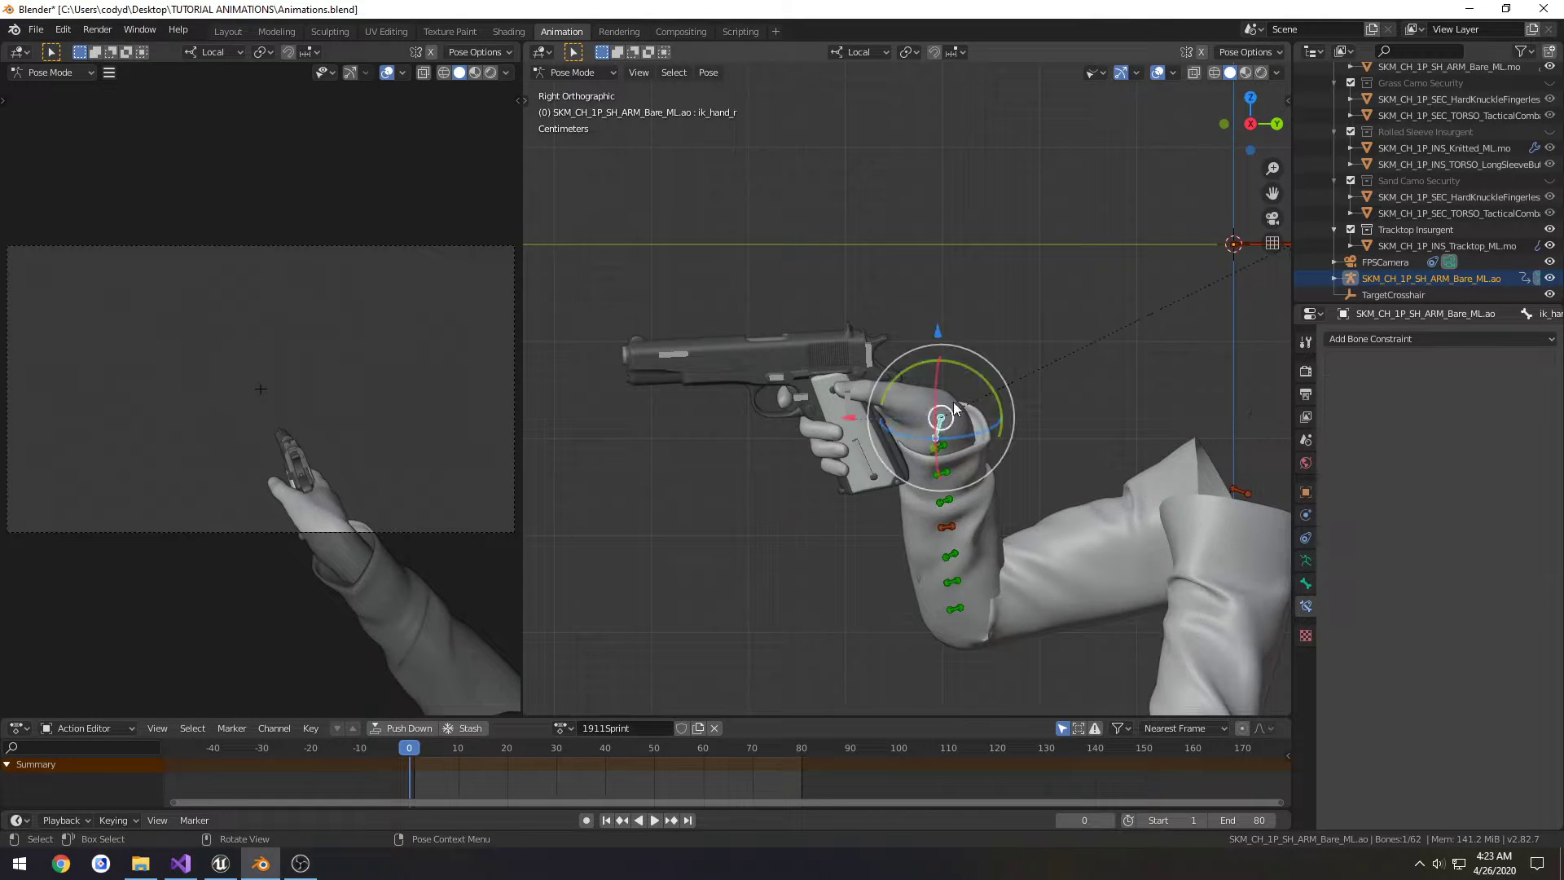
{"action": "middle_click_drag", "start_coordinate": [968, 370], "coordinate": [838, 414]}
{"action": "key", "text": "ctrl+KP_1"}
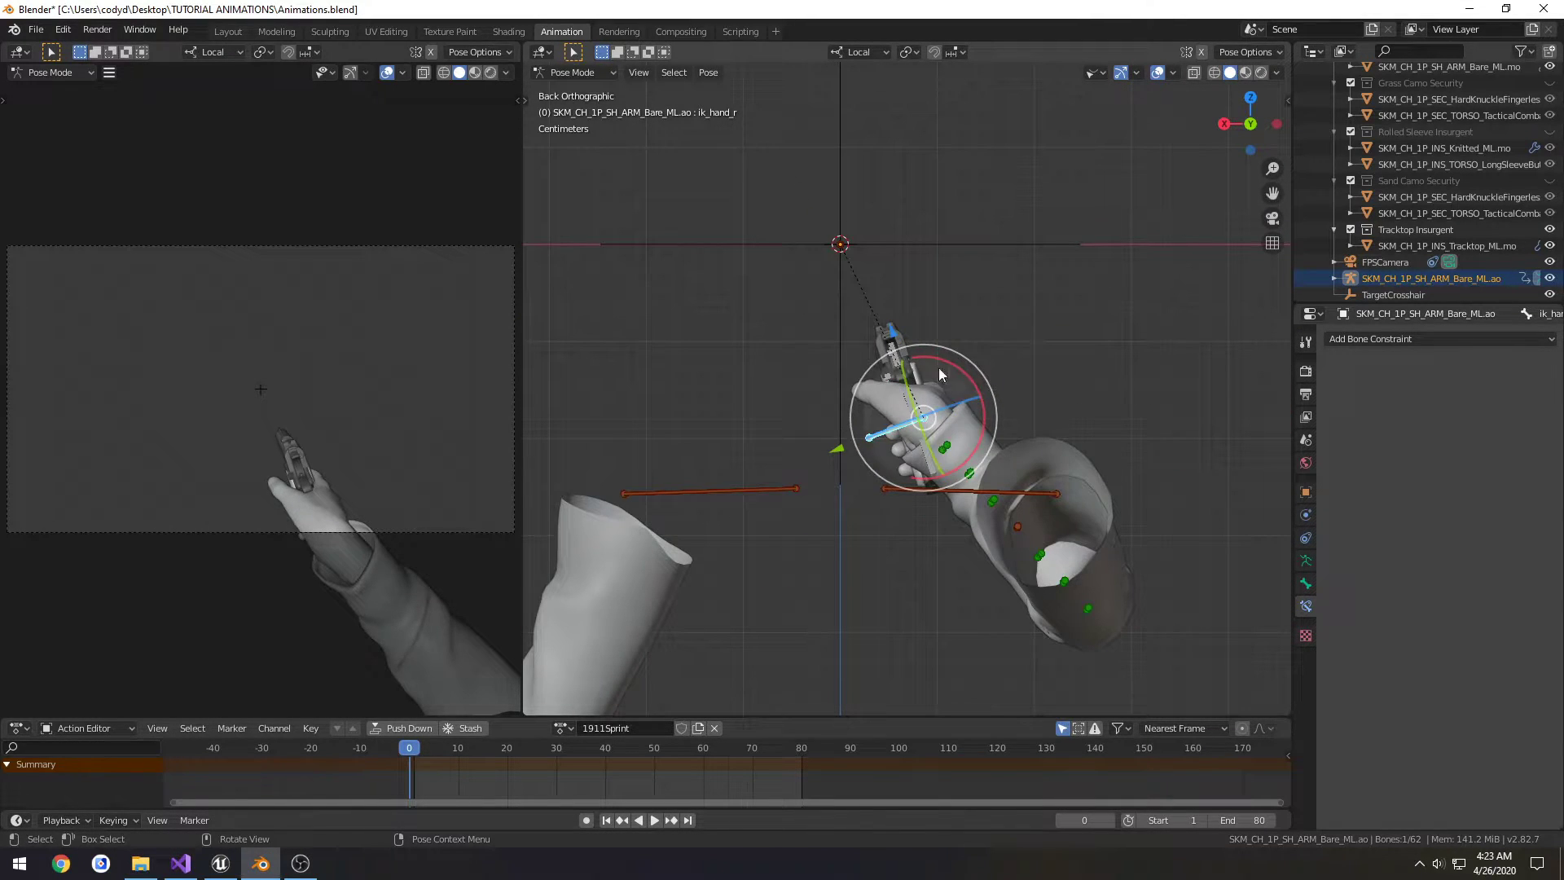
- Try rotating the right hand IK bone about its local Z axis
{"action": "key", "text": "r"}
{"action": "key", "text": "z"}
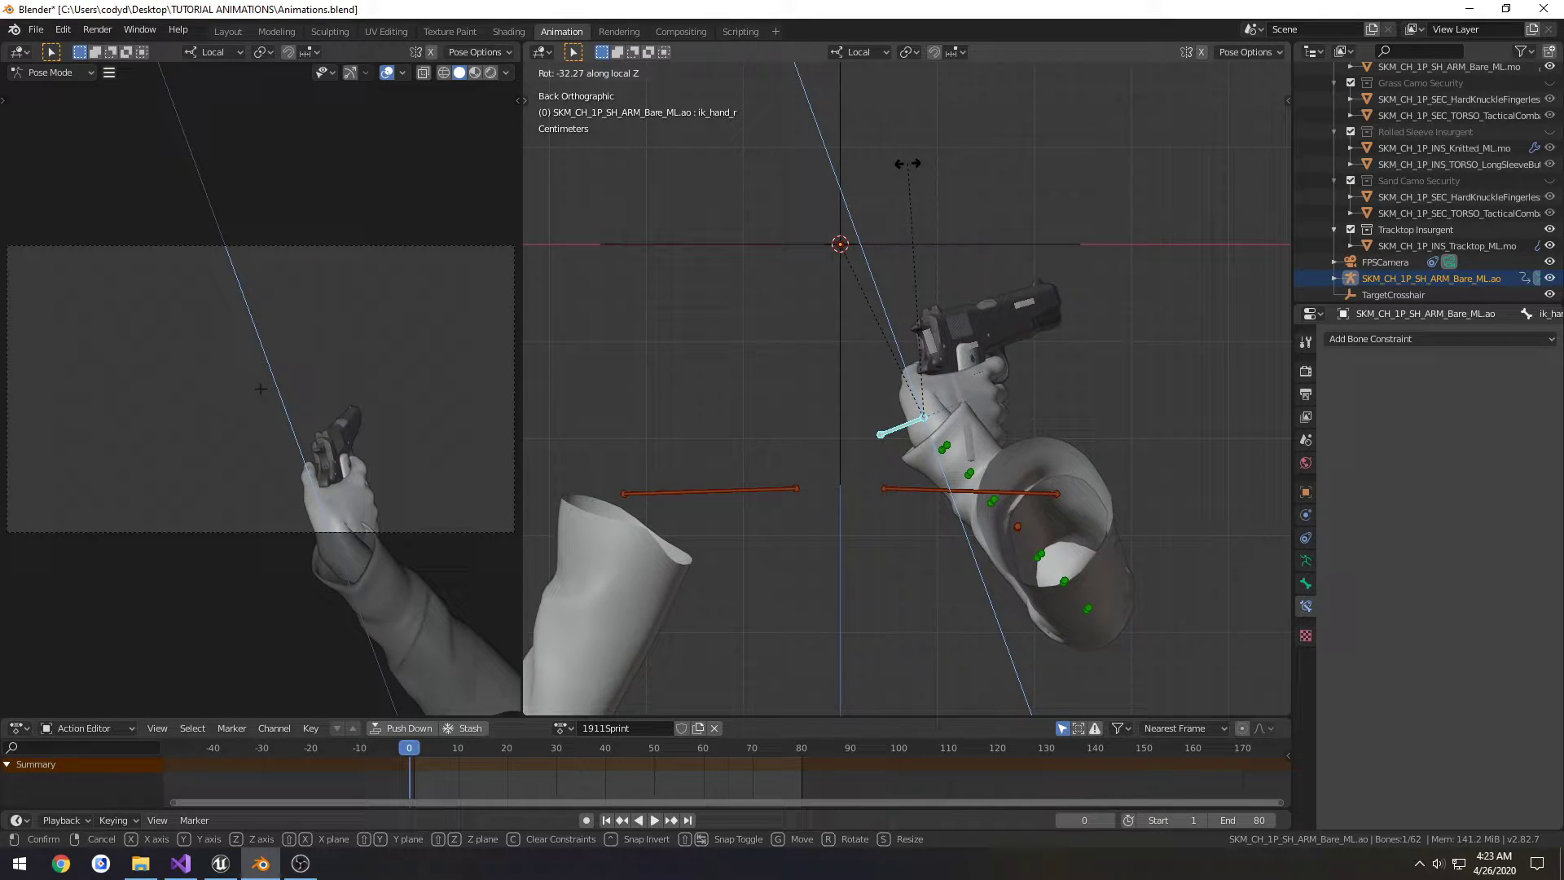
{"action": "left_click", "coordinate": [1056, 184]}
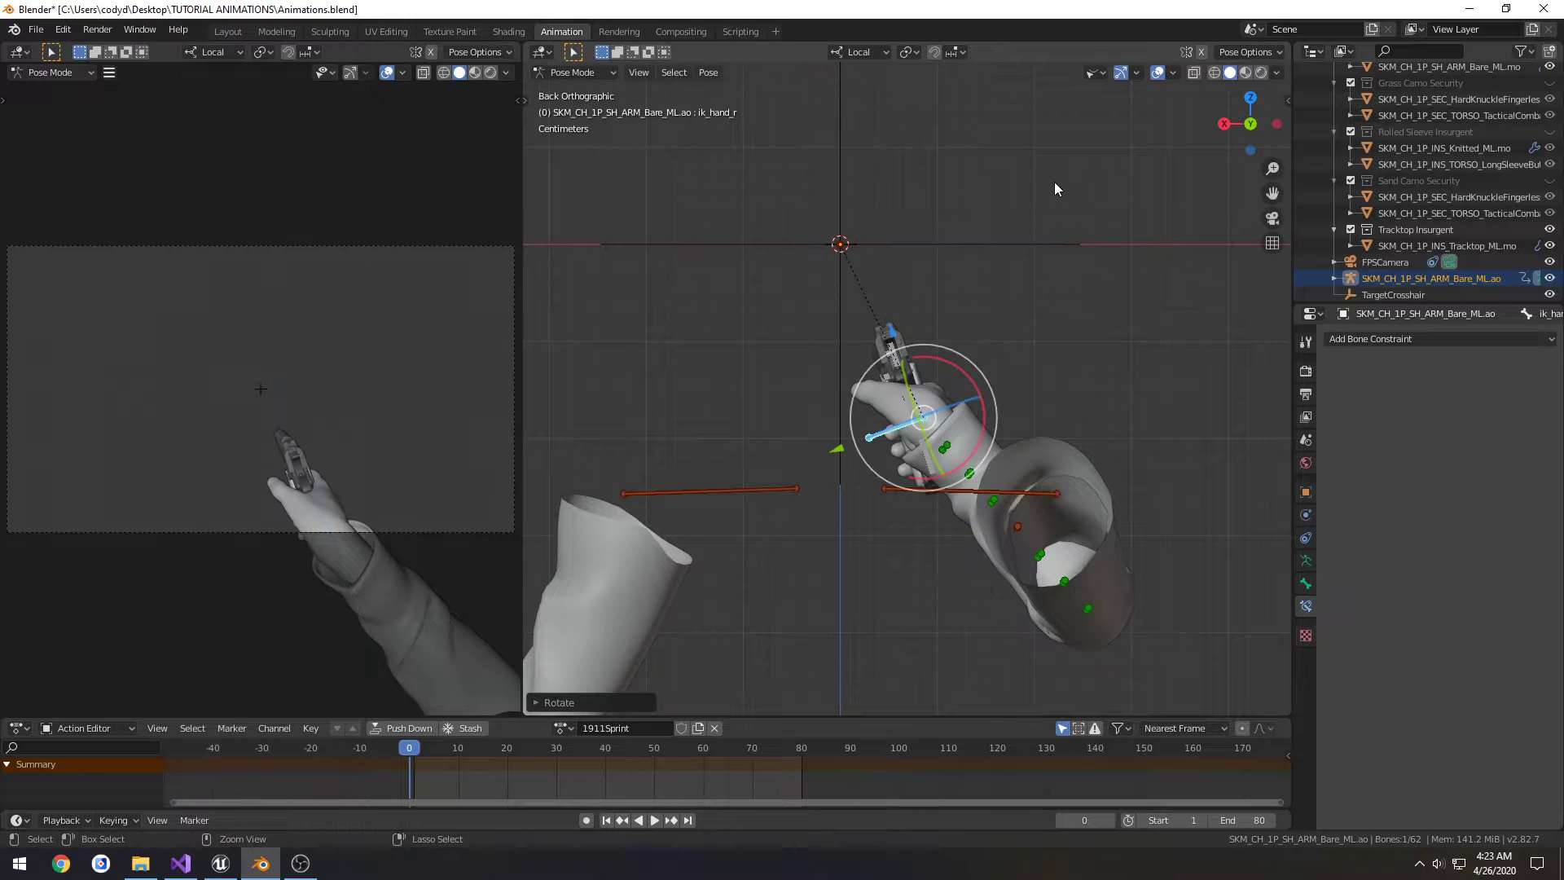
- Rotate the right hand IK bone about its local X axis to tip the pistol inward onto its side
{"action": "key", "text": "r"}
{"action": "key", "text": "x"}
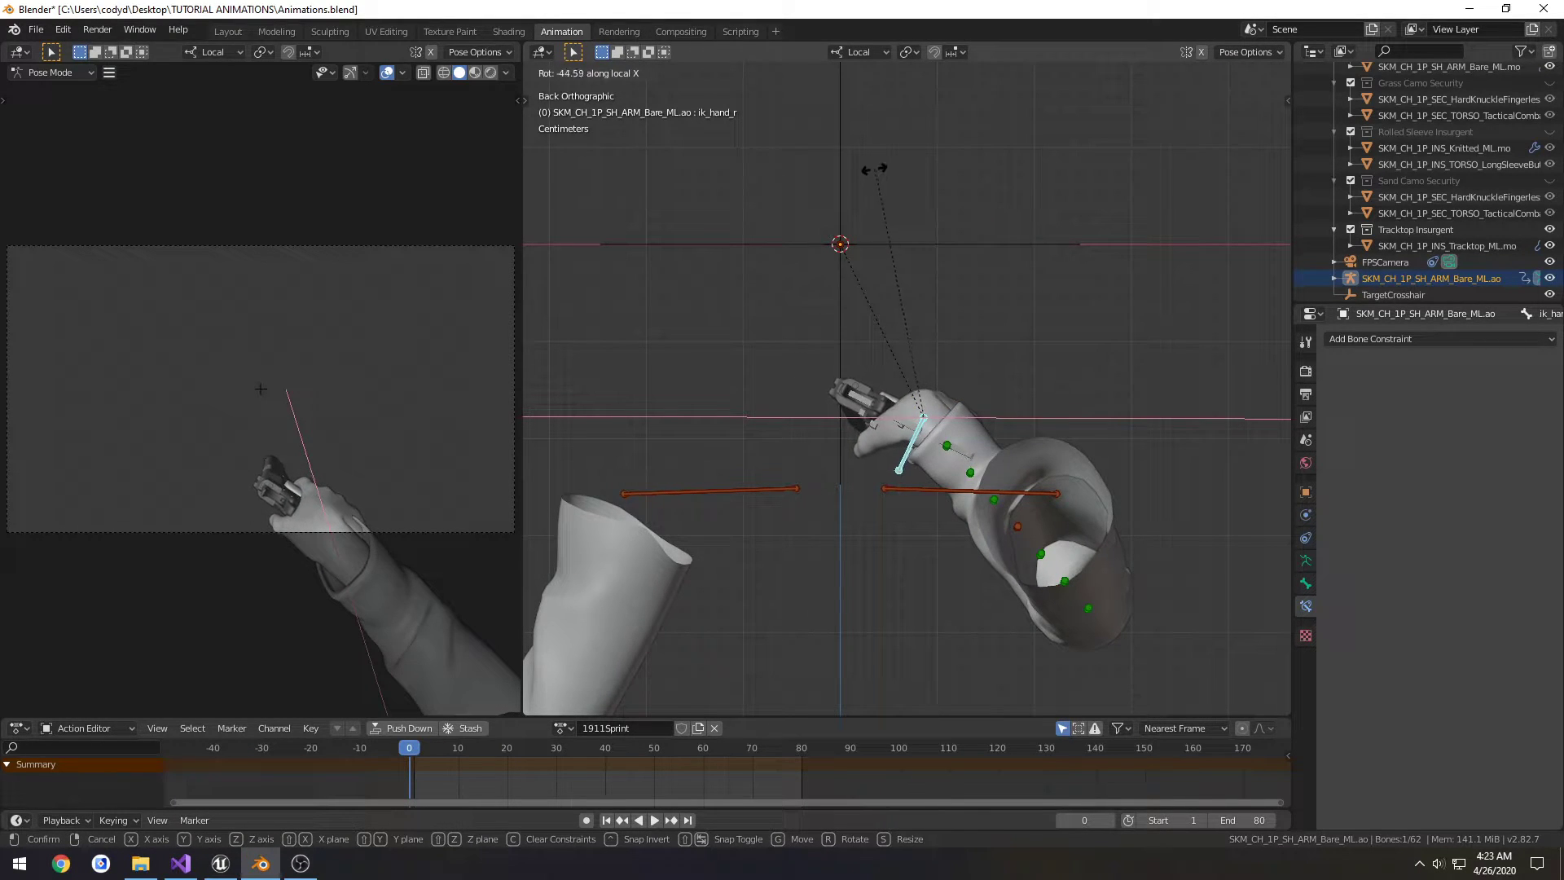
{"action": "left_click", "coordinate": [847, 162]}
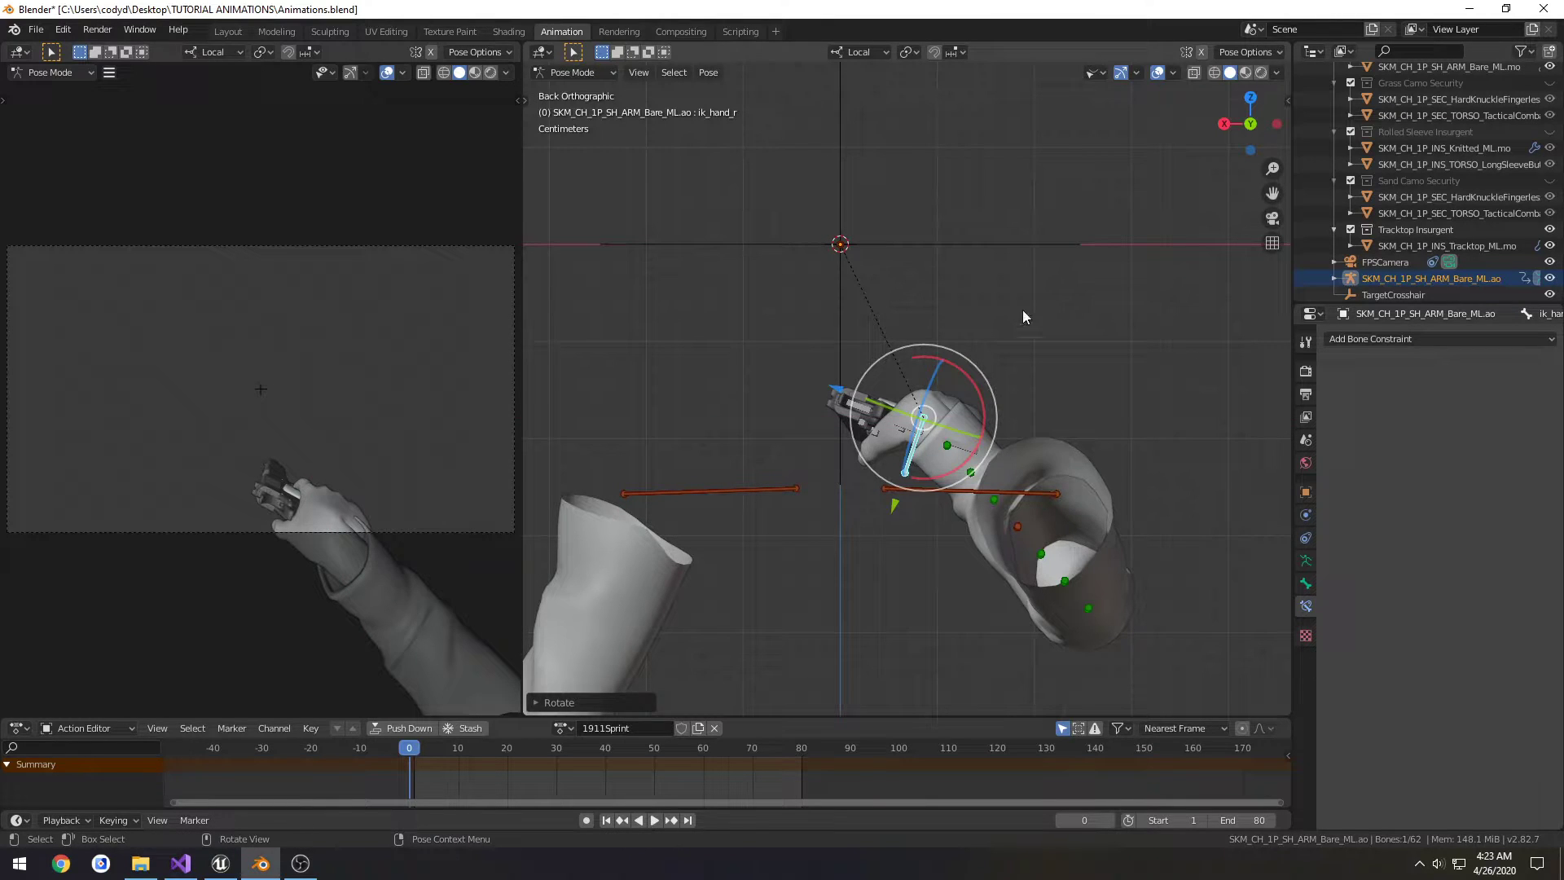
- Raise the right hand IK bone in the side view and shift it outward in the front view
{"action": "key", "text": "KP_3"}
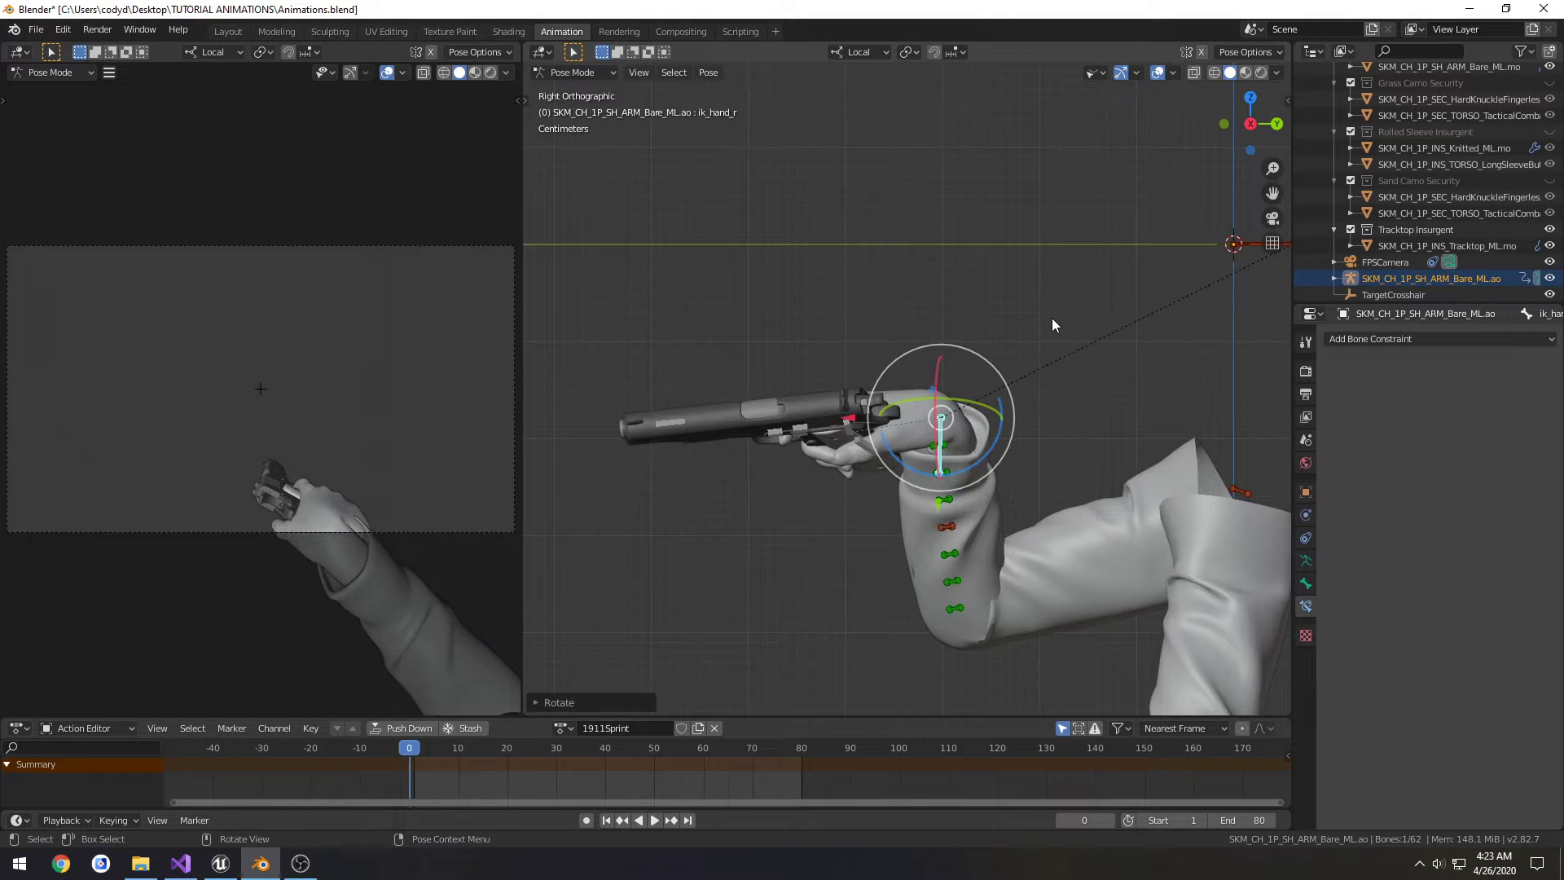
{"action": "middle_click_drag", "start_coordinate": [996, 313], "coordinate": [966, 352]}
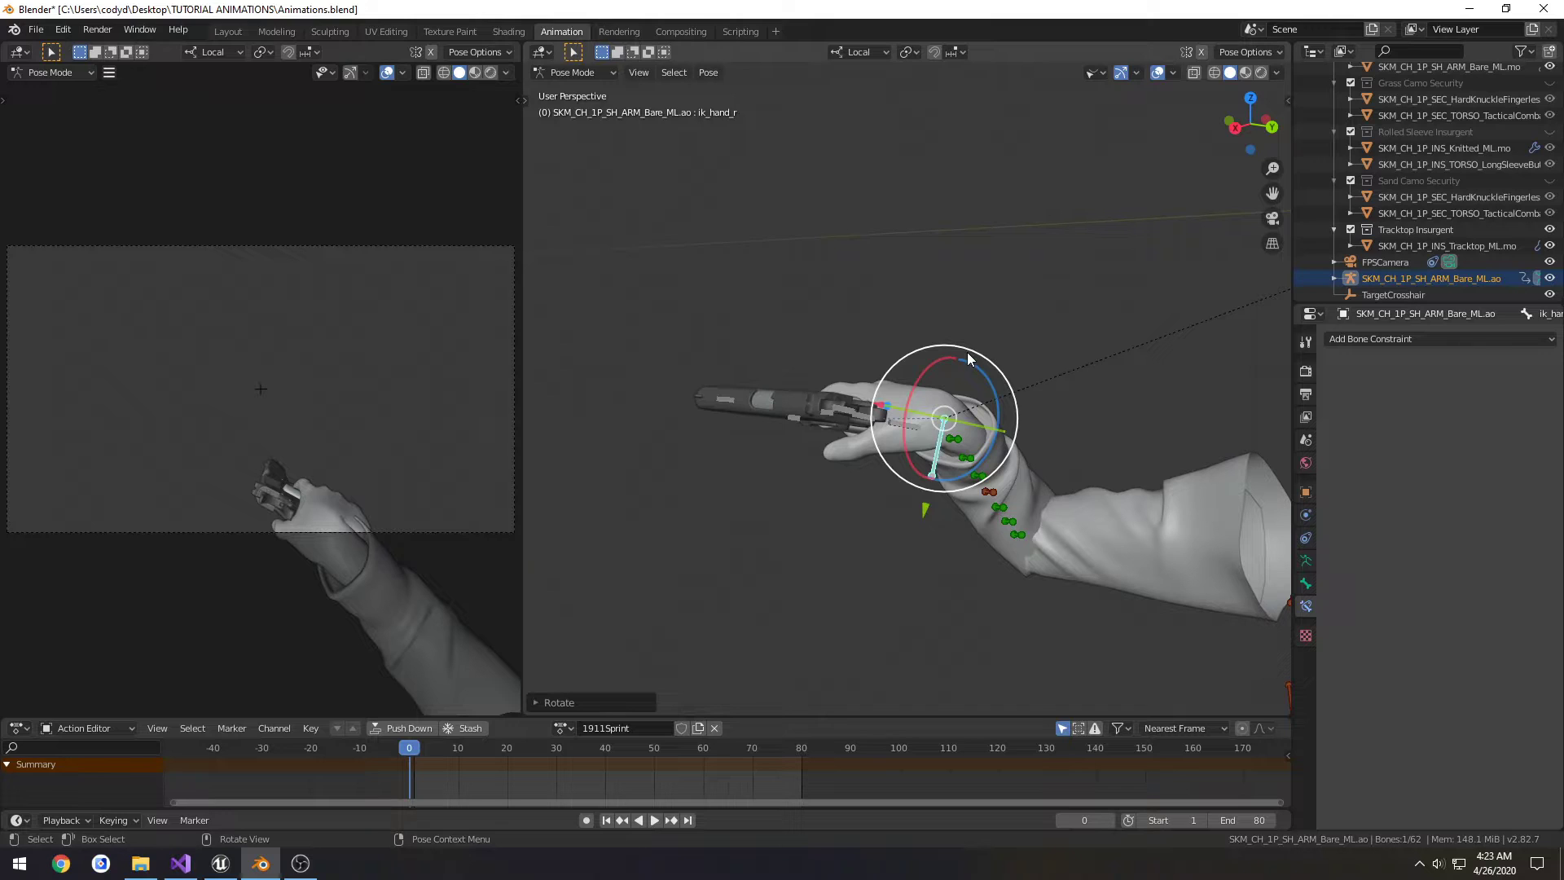
{"action": "key", "text": "KP_3"}
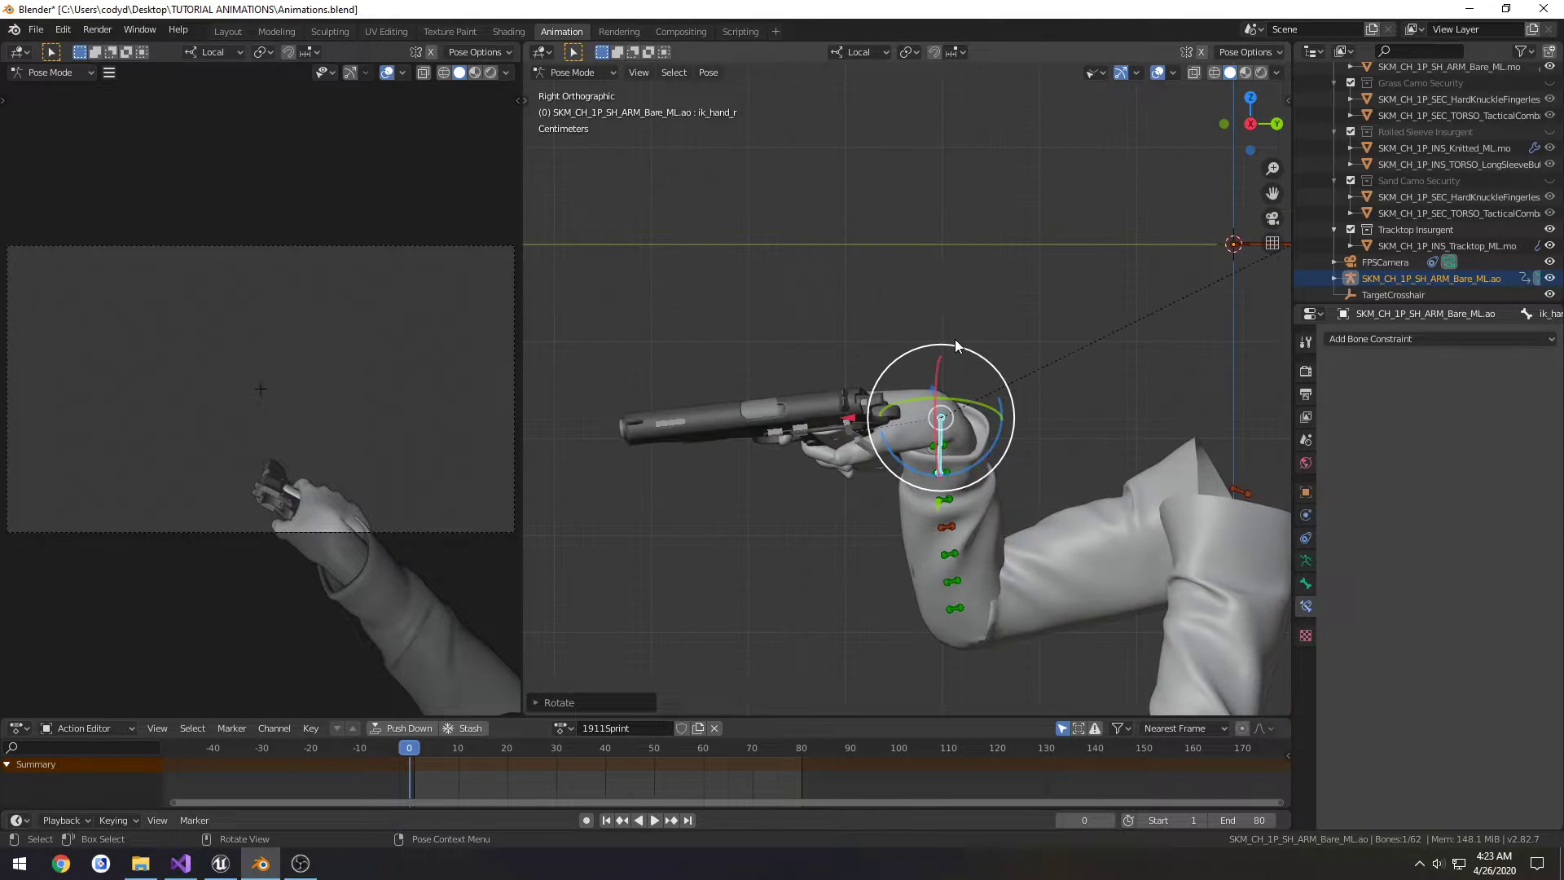
{"action": "key", "text": "g"}
{"action": "left_click_drag", "start_coordinate": [955, 339], "coordinate": [954, 293]}
{"action": "key", "text": "KP_1"}
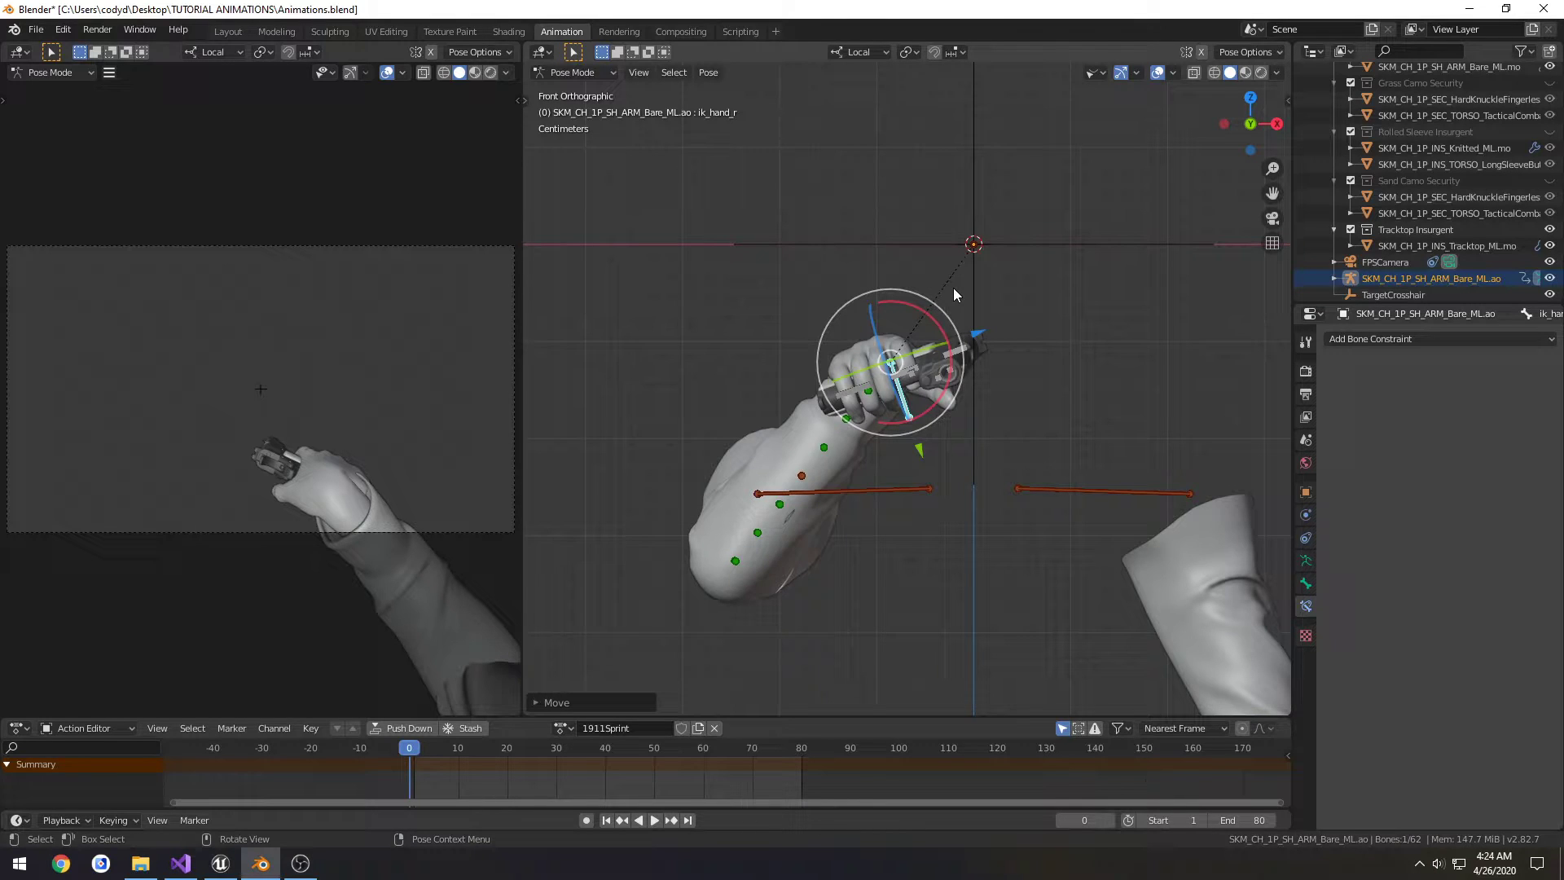
{"action": "key", "text": "g"}
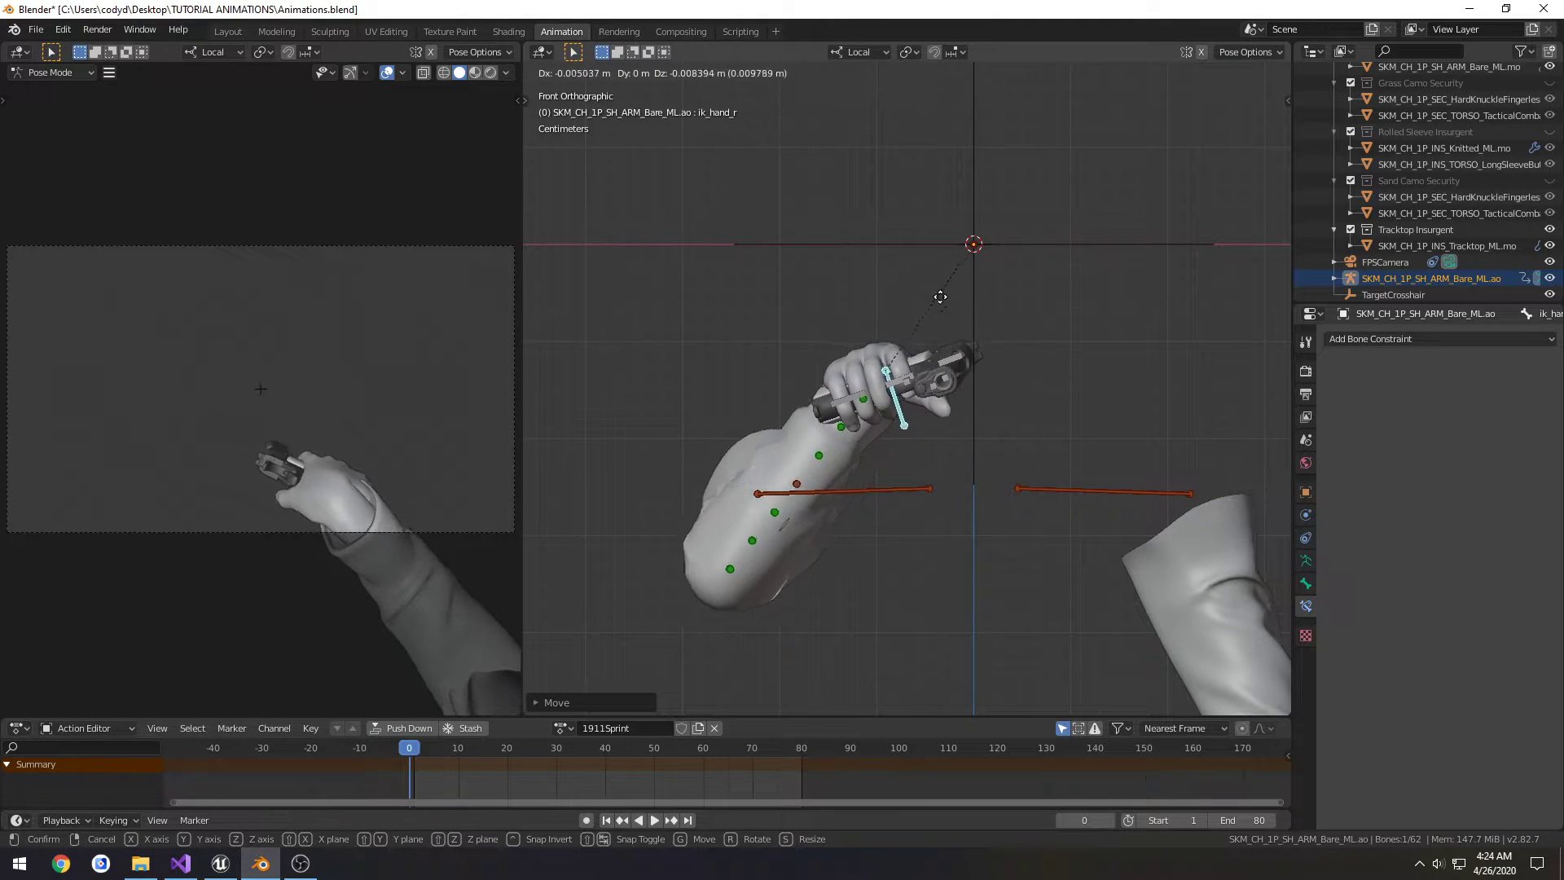
{"action": "left_click", "coordinate": [896, 305]}
- Display only the armature layer that contains the finger bones
{"action": "middle_click_drag", "start_coordinate": [912, 283], "coordinate": [956, 359]}
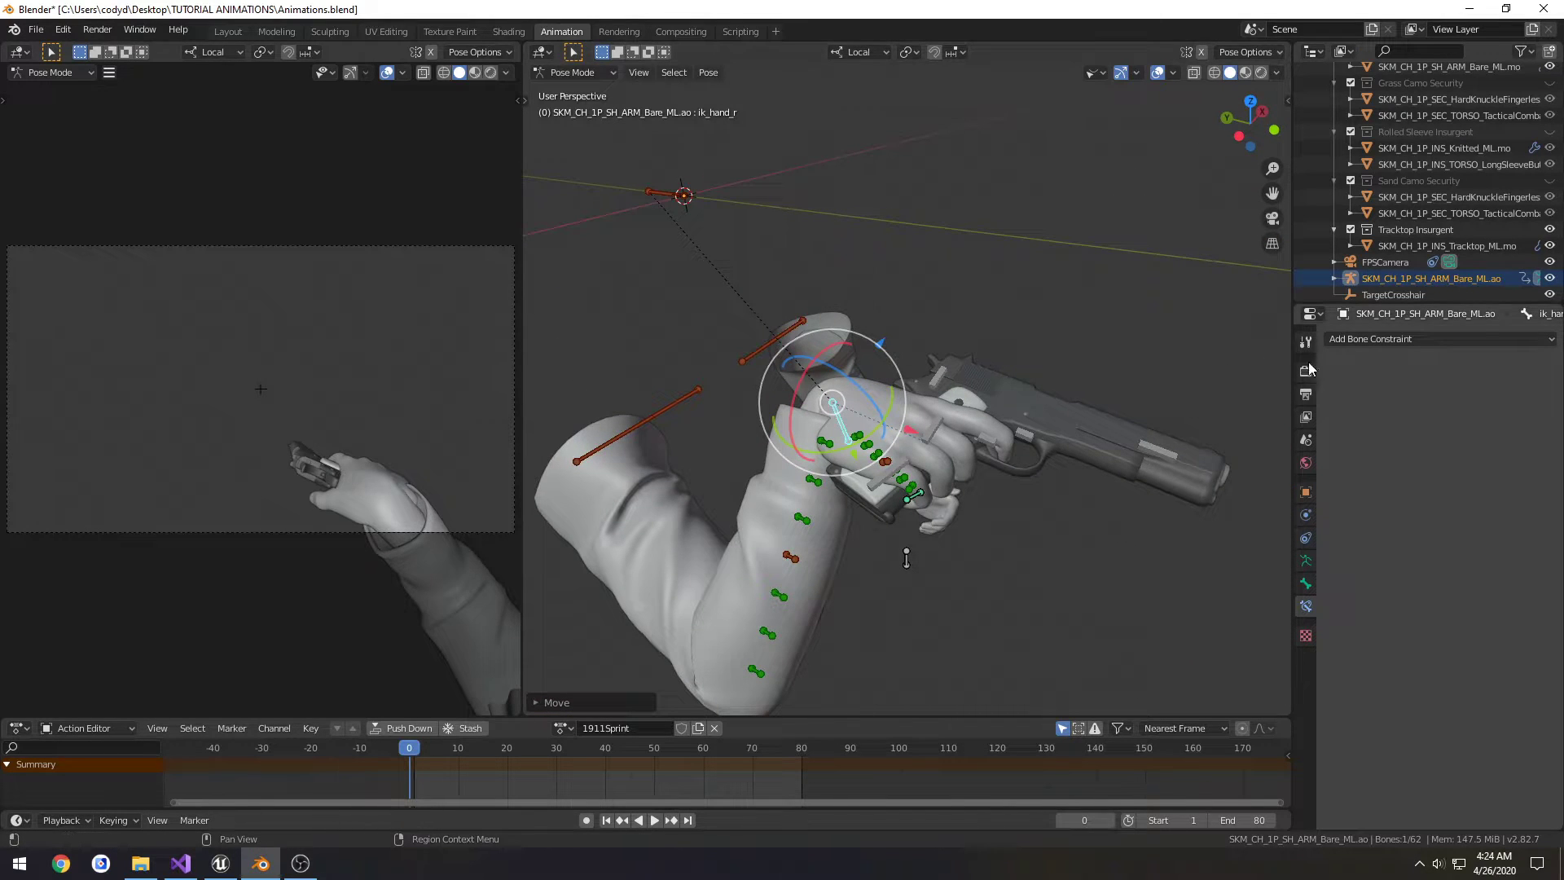
{"action": "left_click", "coordinate": [1306, 561]}
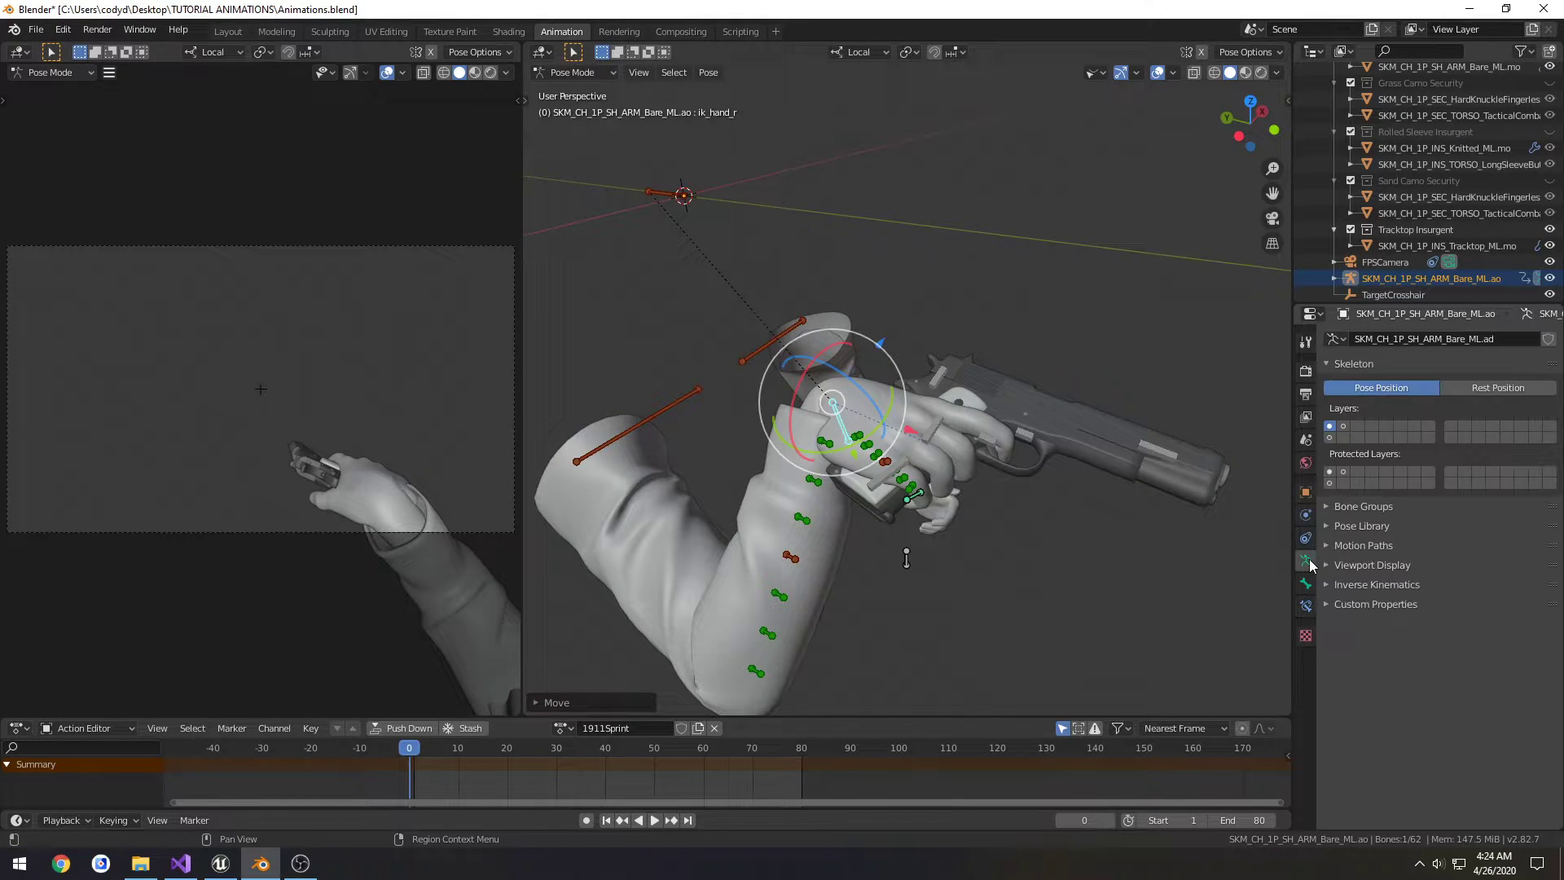
{"action": "left_click", "coordinate": [1329, 437]}
- Rotate the right index finger's middle bone (b_ch_r_finger_11) upward to lift the finger off the trigger
{"action": "scroll", "coordinate": [1036, 480], "scroll_direction": "up", "scroll_amount": 5}
{"action": "left_click", "coordinate": [1185, 521]}
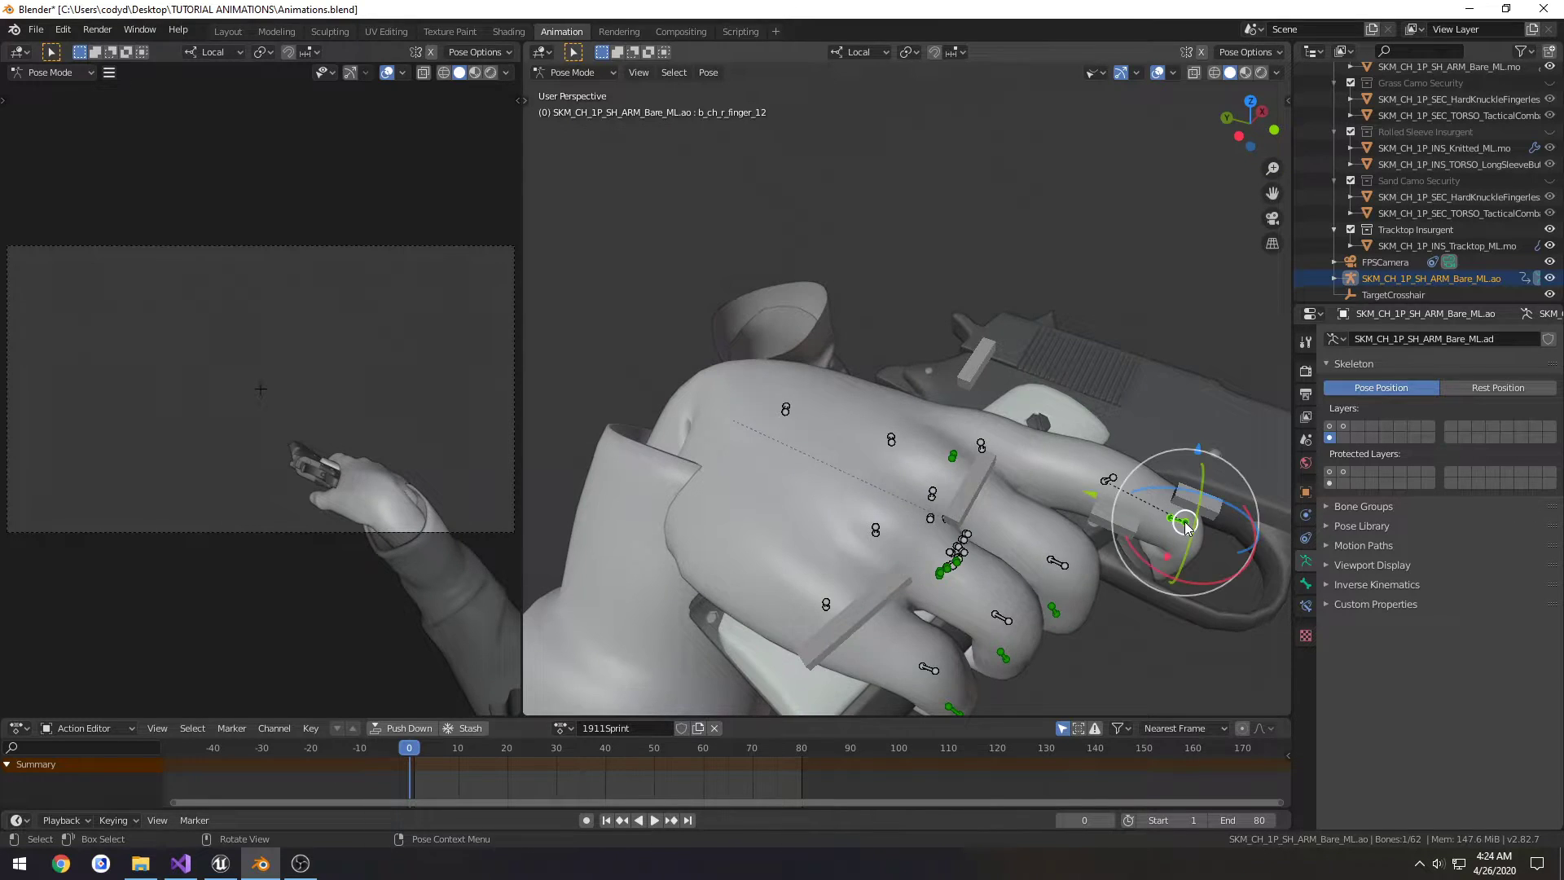
{"action": "key", "text": "ctrl+KP_3"}
{"action": "middle_click_drag", "start_coordinate": [1165, 369], "coordinate": [949, 411], "text": "shift"}
{"action": "left_click_drag", "start_coordinate": [992, 360], "coordinate": [978, 350]}
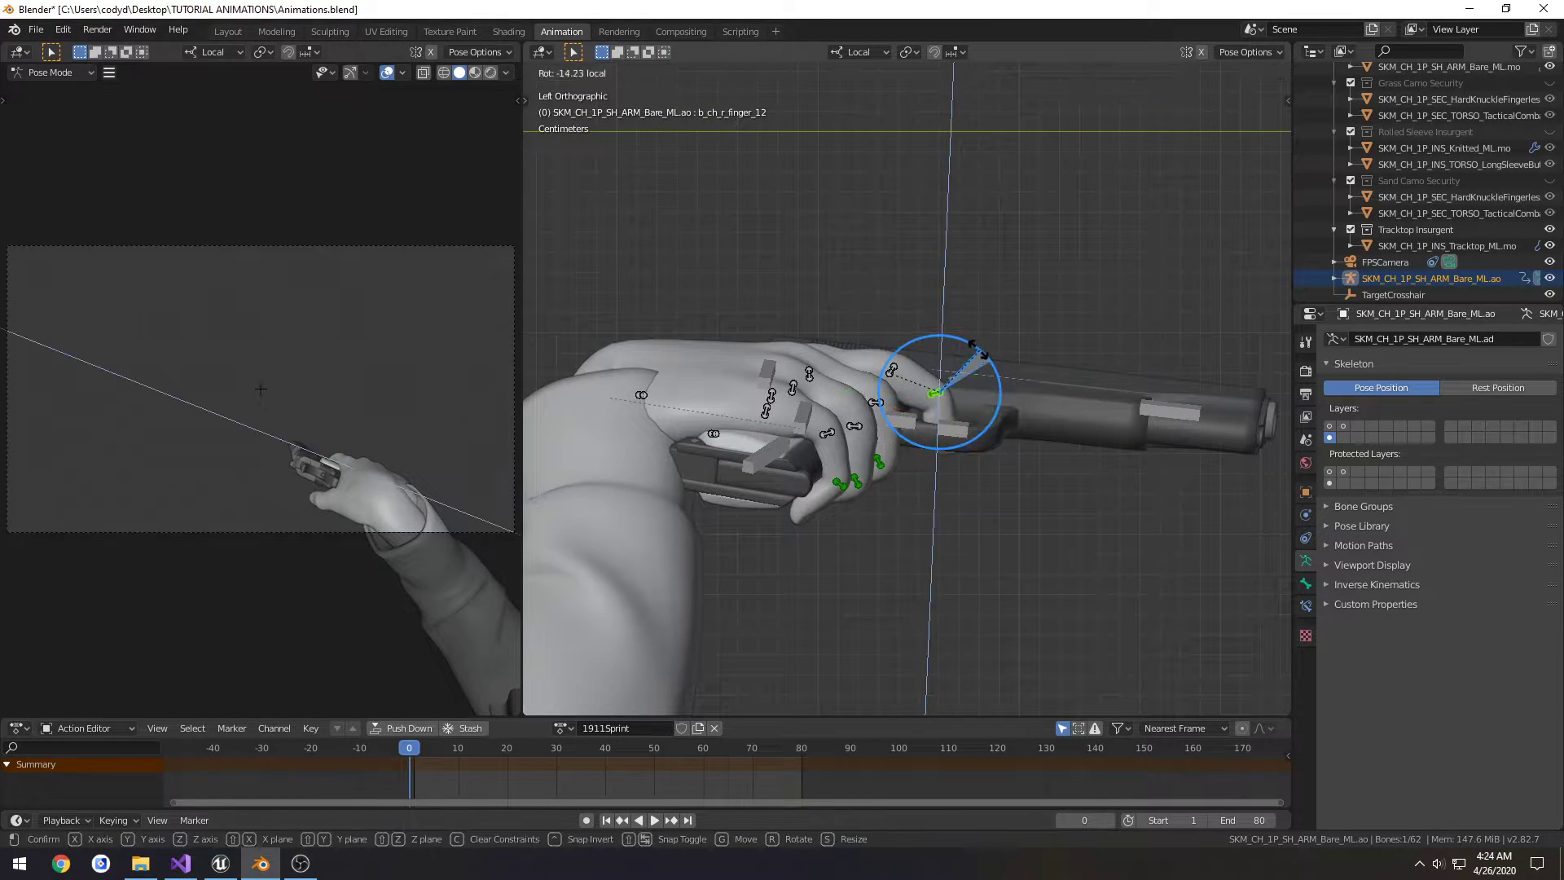
{"action": "left_click", "coordinate": [925, 360]}
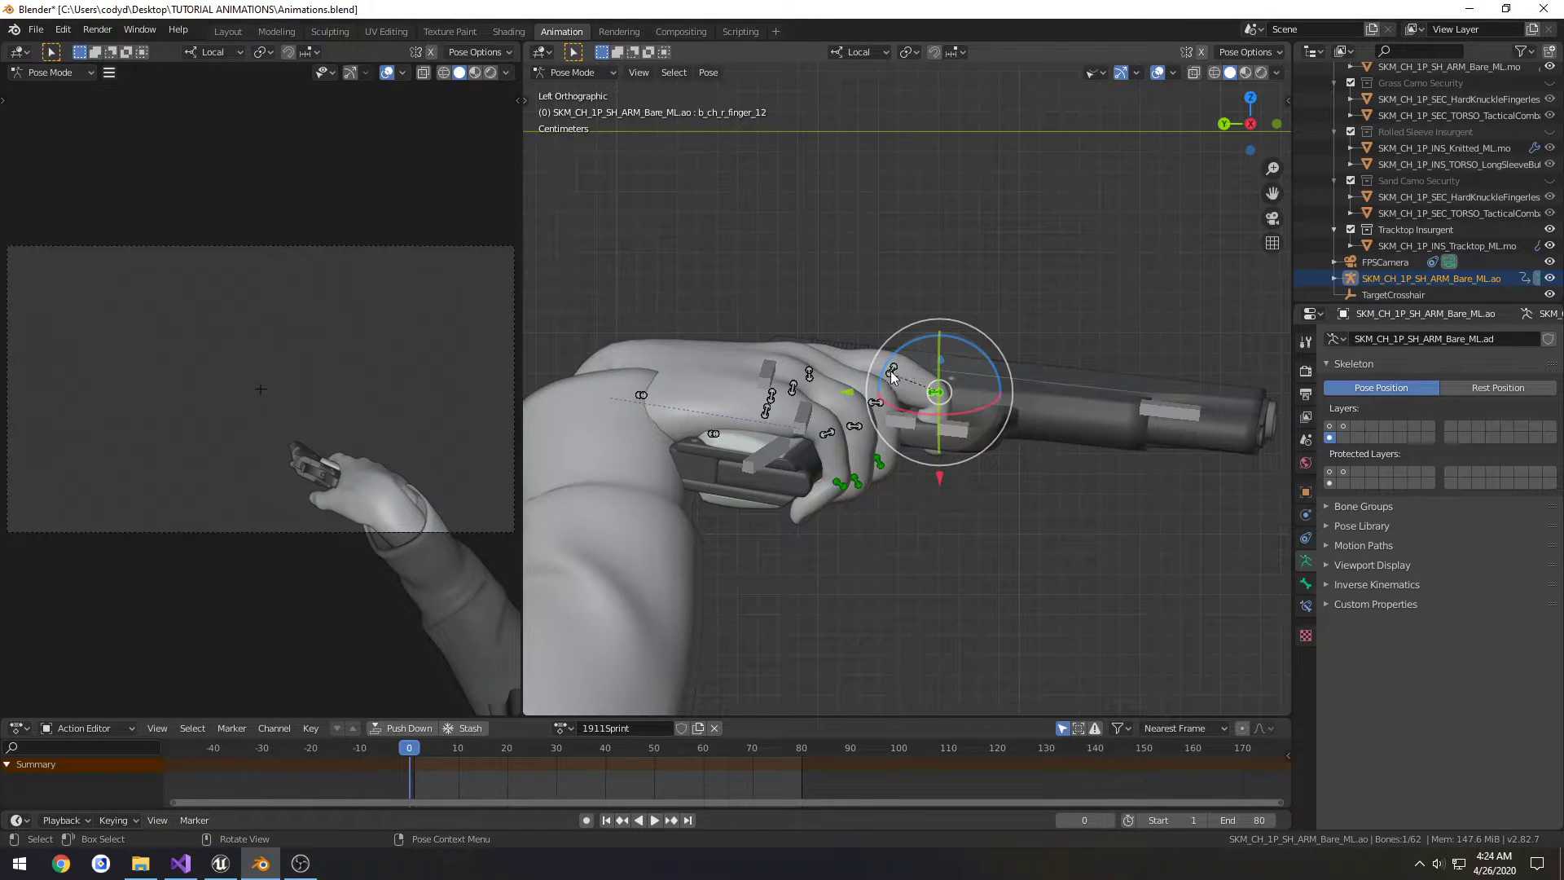
{"action": "left_click", "coordinate": [893, 372]}
{"action": "key", "text": "r"}
{"action": "left_click", "coordinate": [945, 356]}
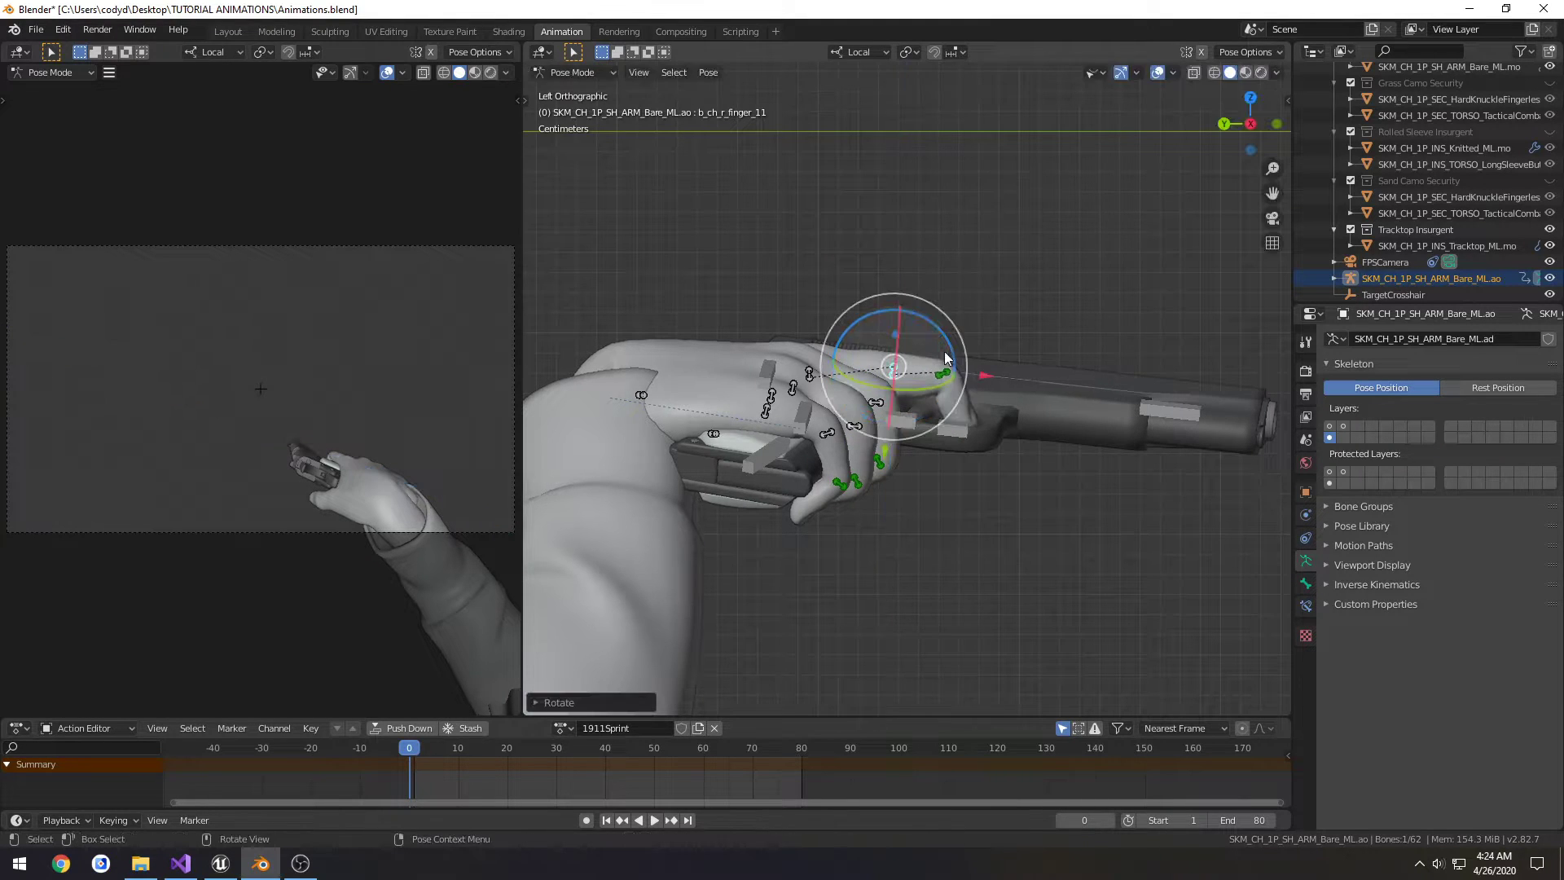
- Rotate the right index fingertip bone (b_ch_r_finger_12) about its local Z axis to straighten the finger along the frame
{"action": "left_click", "coordinate": [943, 373]}
{"action": "key", "text": "r"}
{"action": "key", "text": "z"}
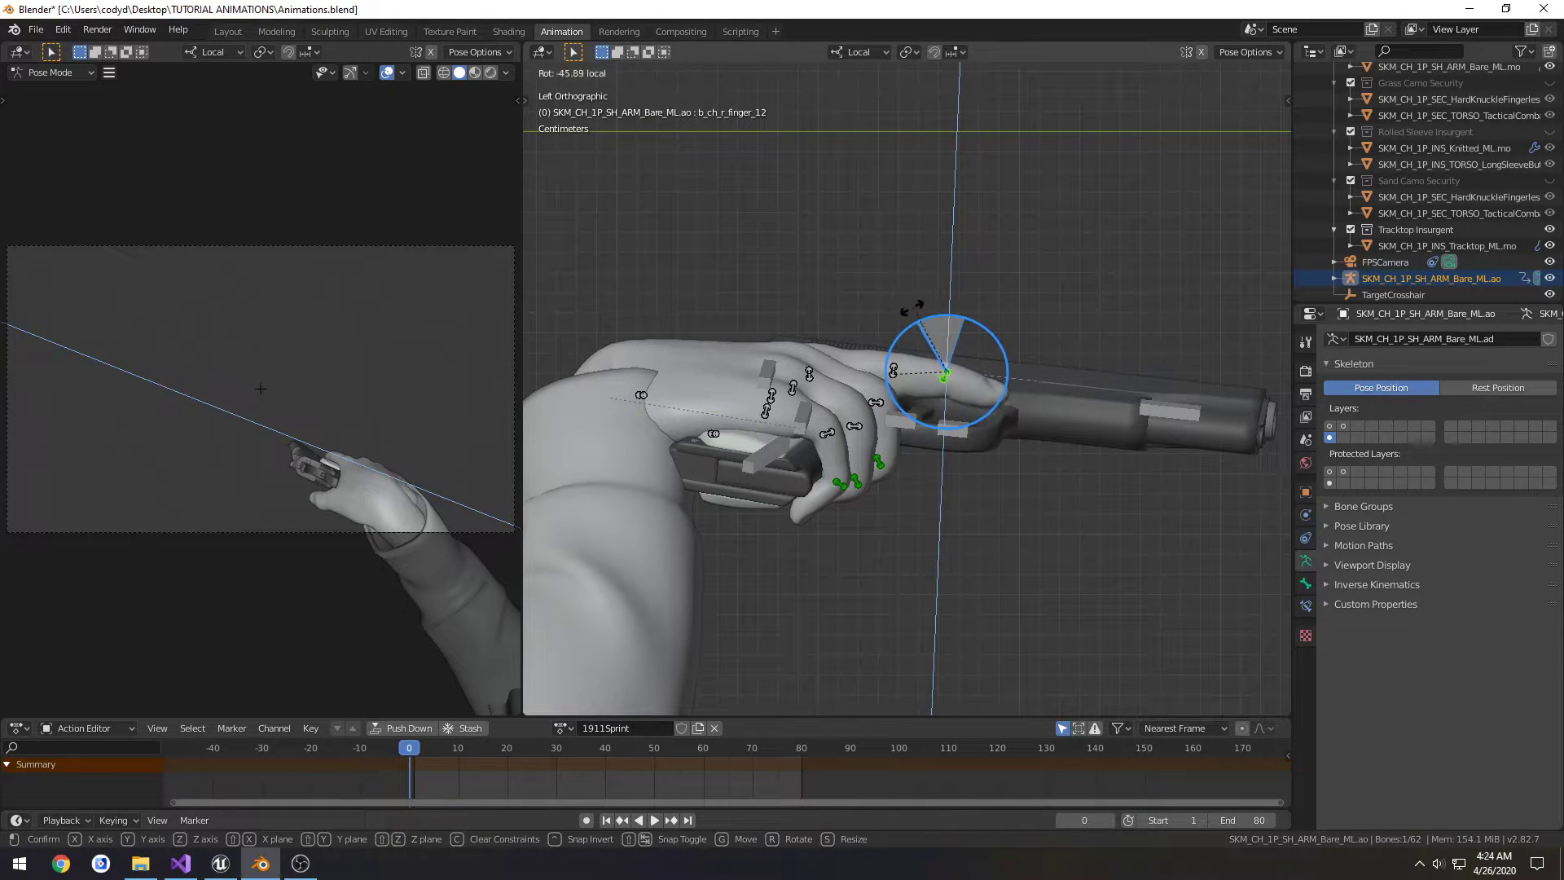
{"action": "left_click", "coordinate": [903, 310]}
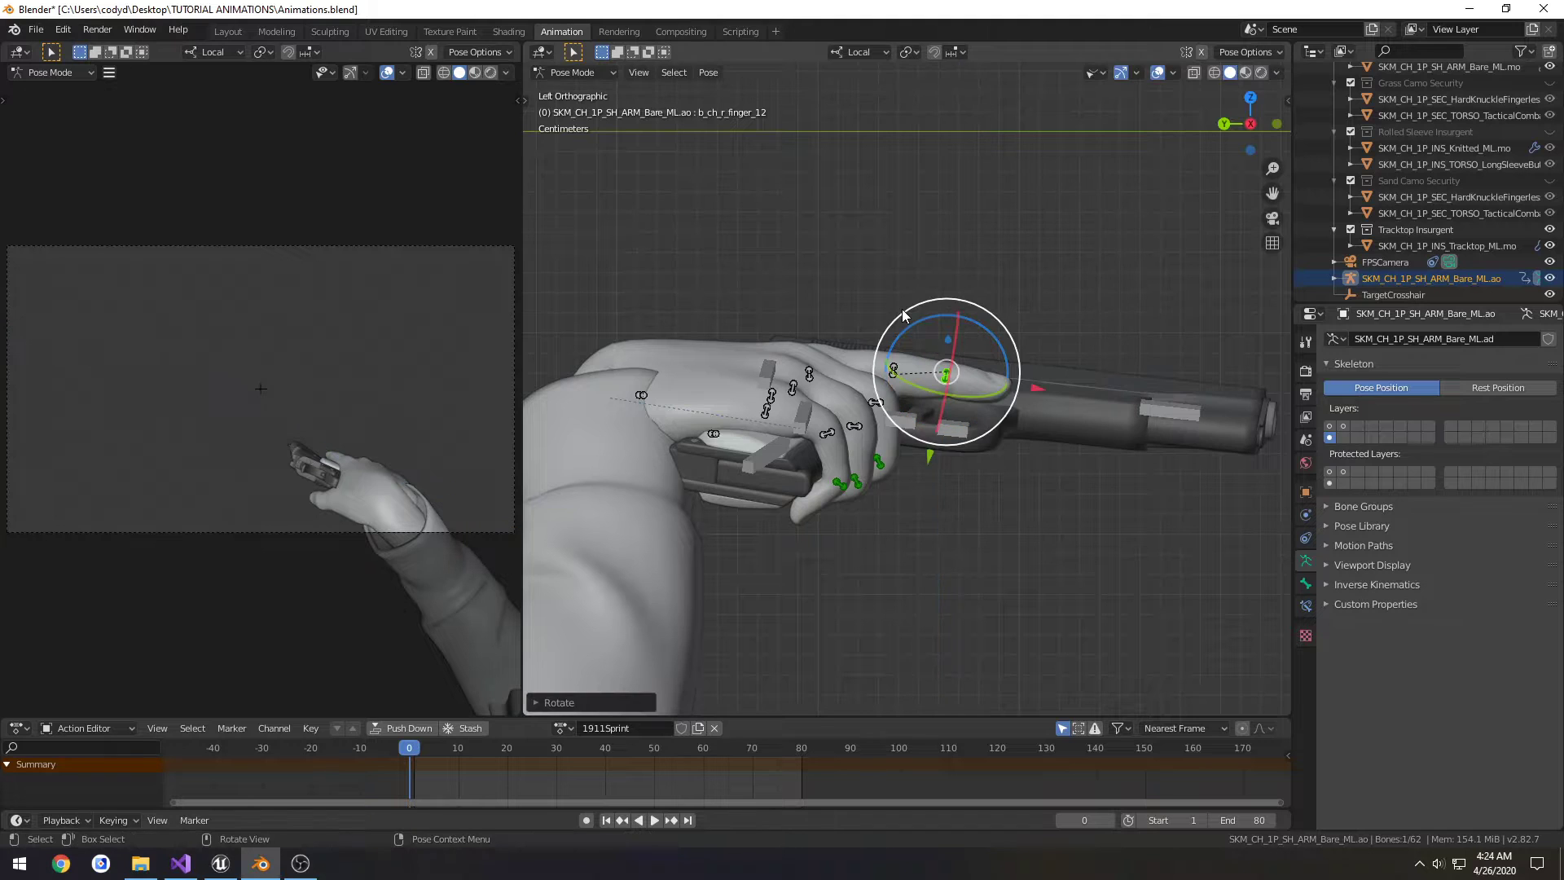
- Rotate the right index fingertip bone about its local Y axis
{"action": "middle_click_drag", "start_coordinate": [940, 319], "coordinate": [1083, 416]}
{"action": "key", "text": "r"}
{"action": "key", "text": "y"}
{"action": "left_click", "coordinate": [1084, 416]}
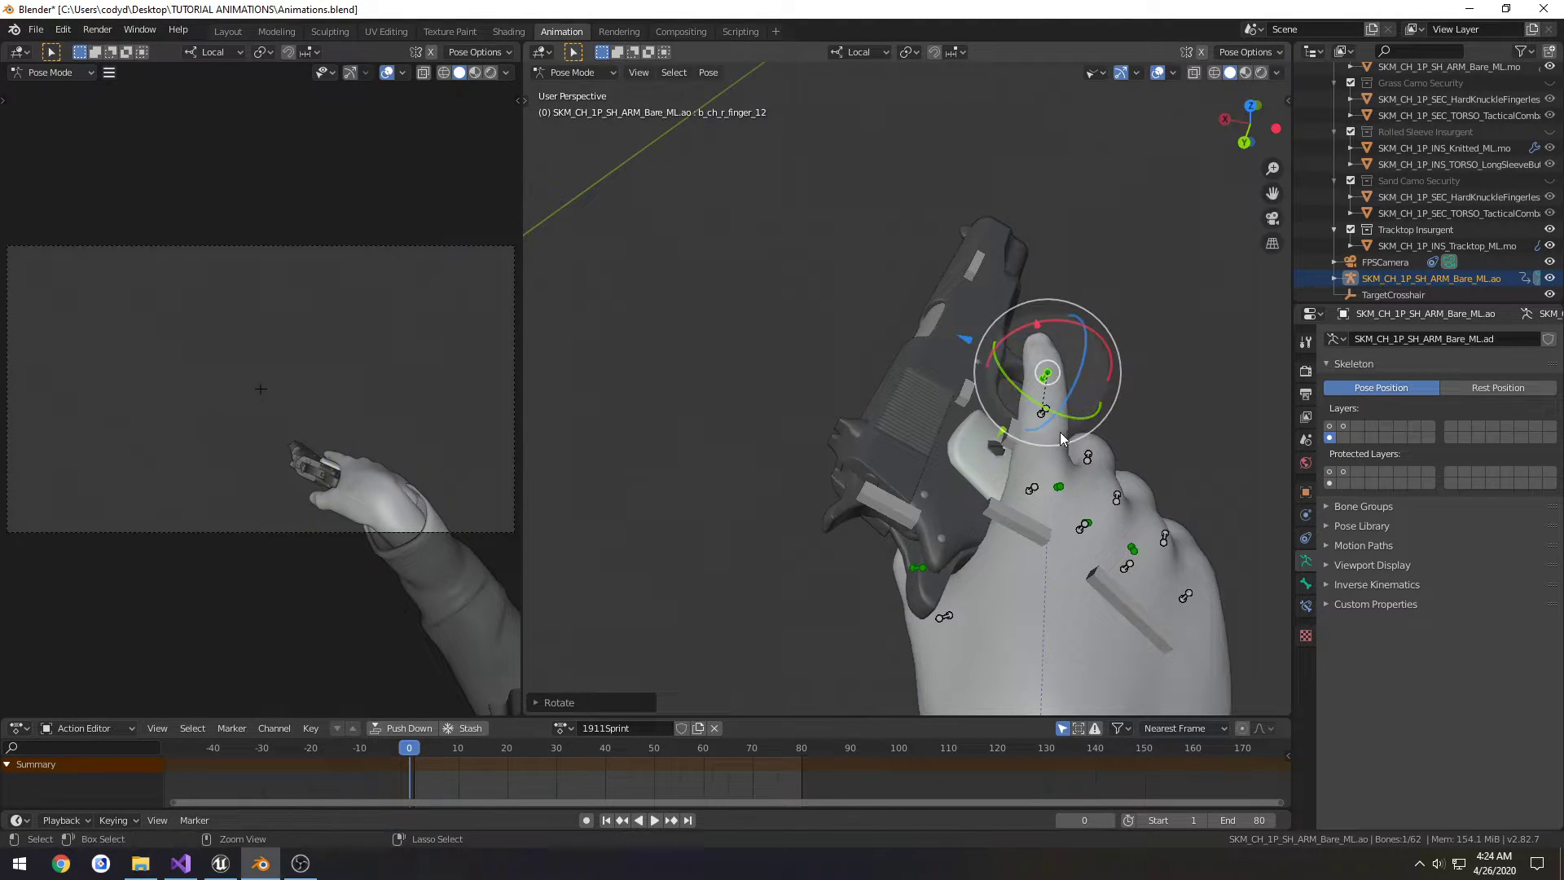
- Try rotating the right index finger's base bone (b_ch_r_finger_10), and undo the change
{"action": "left_click", "coordinate": [1041, 481]}
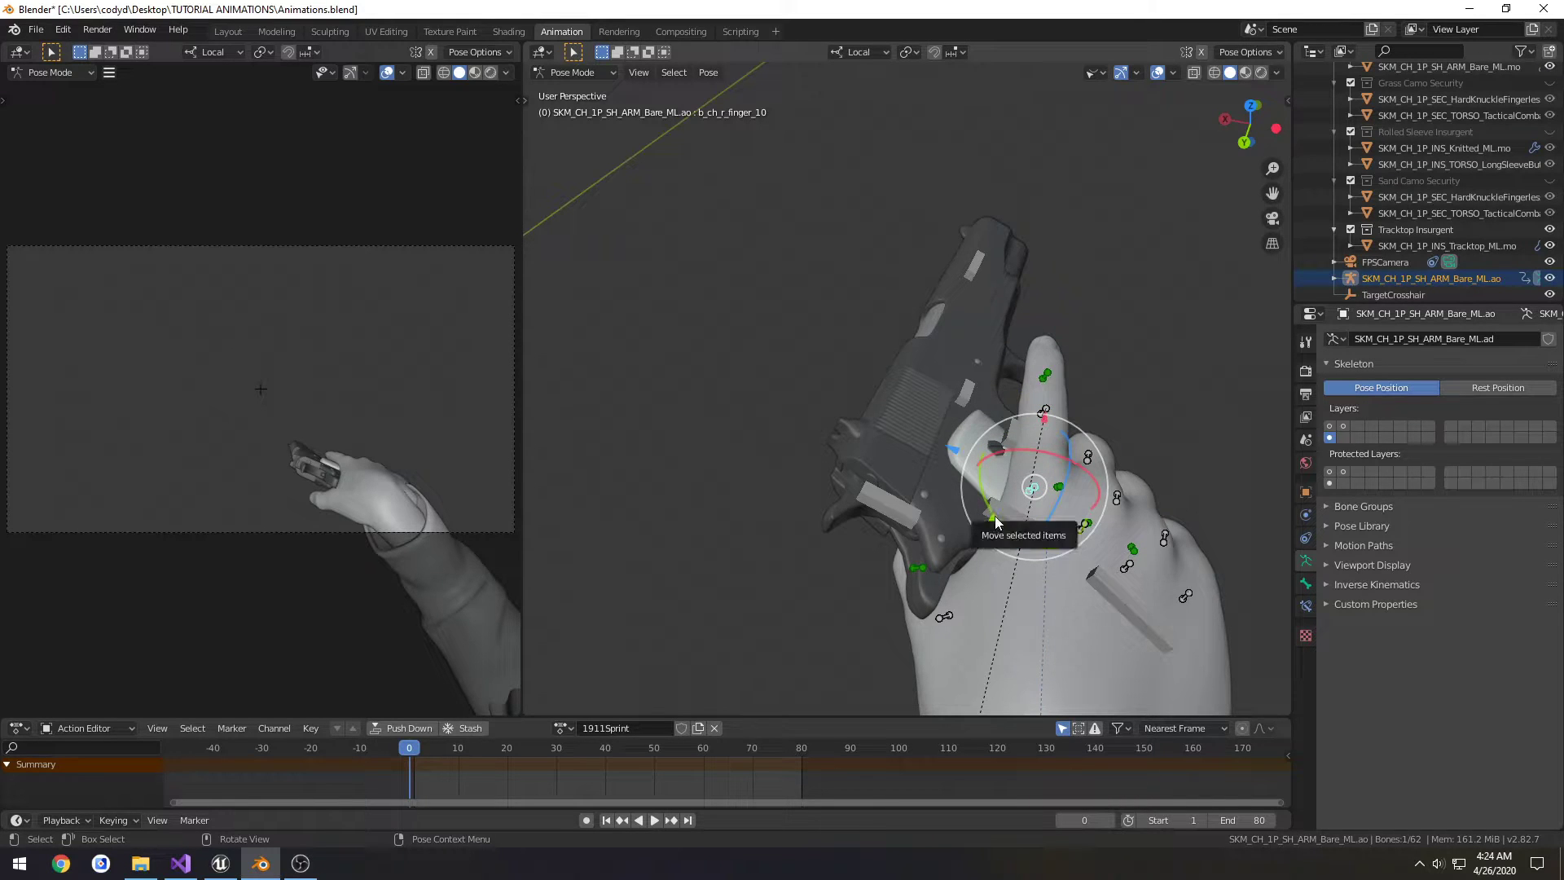
{"action": "left_click_drag", "start_coordinate": [996, 517], "coordinate": [1031, 540]}
{"action": "key", "text": "ctrl+z"}
- Check the straightened index finger from several angles and save Animations.blend
{"action": "middle_click_drag", "start_coordinate": [1032, 540], "coordinate": [838, 314]}
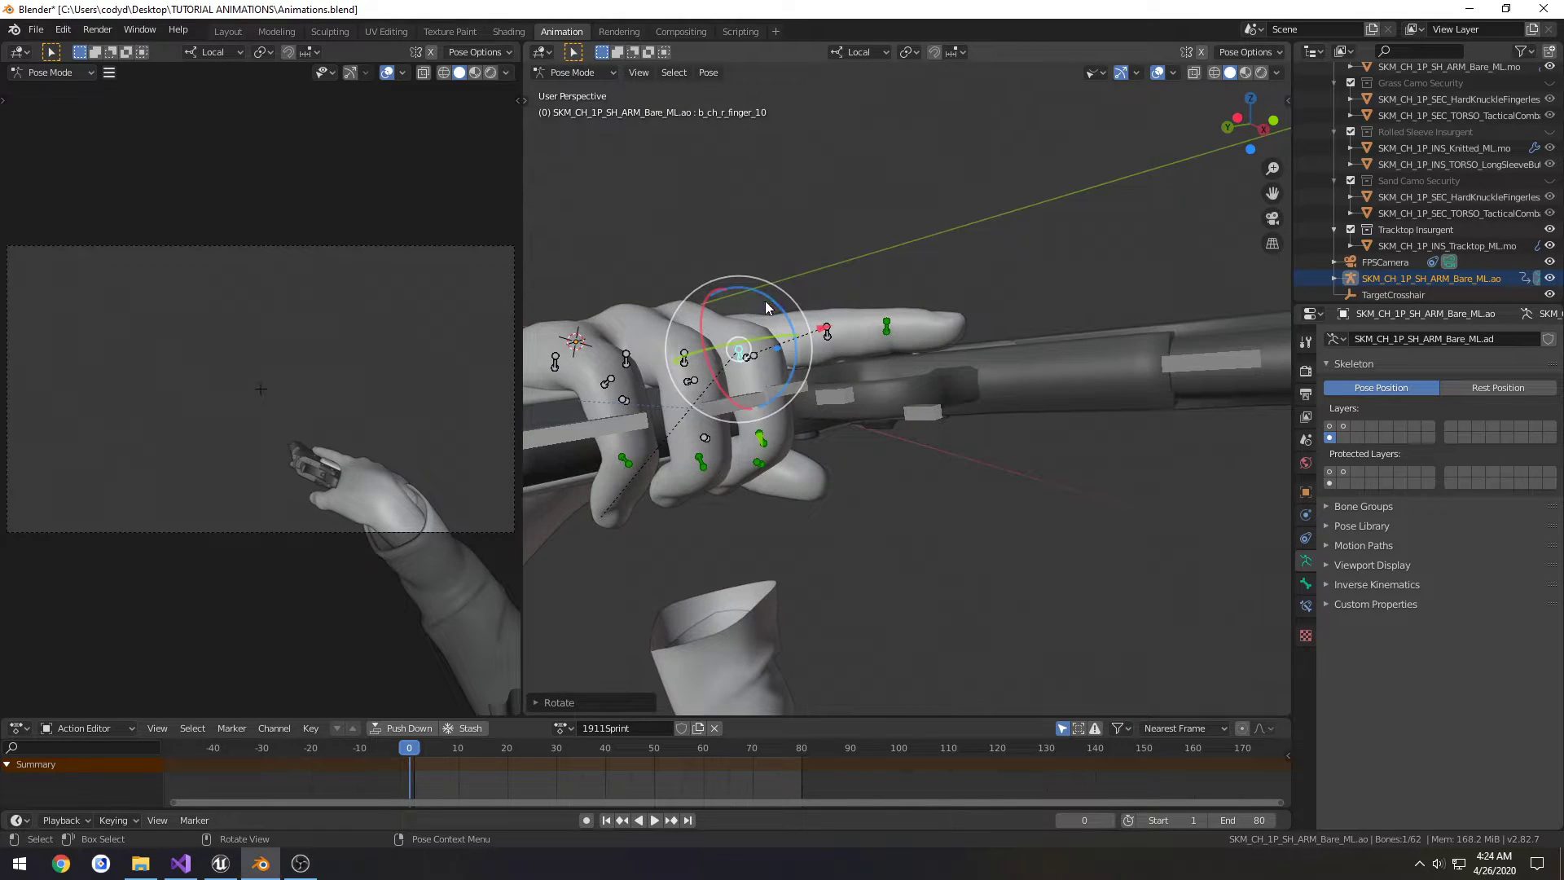
{"action": "middle_click_drag", "start_coordinate": [1050, 326], "coordinate": [995, 370]}
{"action": "key", "text": "ctrl+s"}
{"action": "middle_click_drag", "start_coordinate": [1056, 299], "coordinate": [1044, 343]}
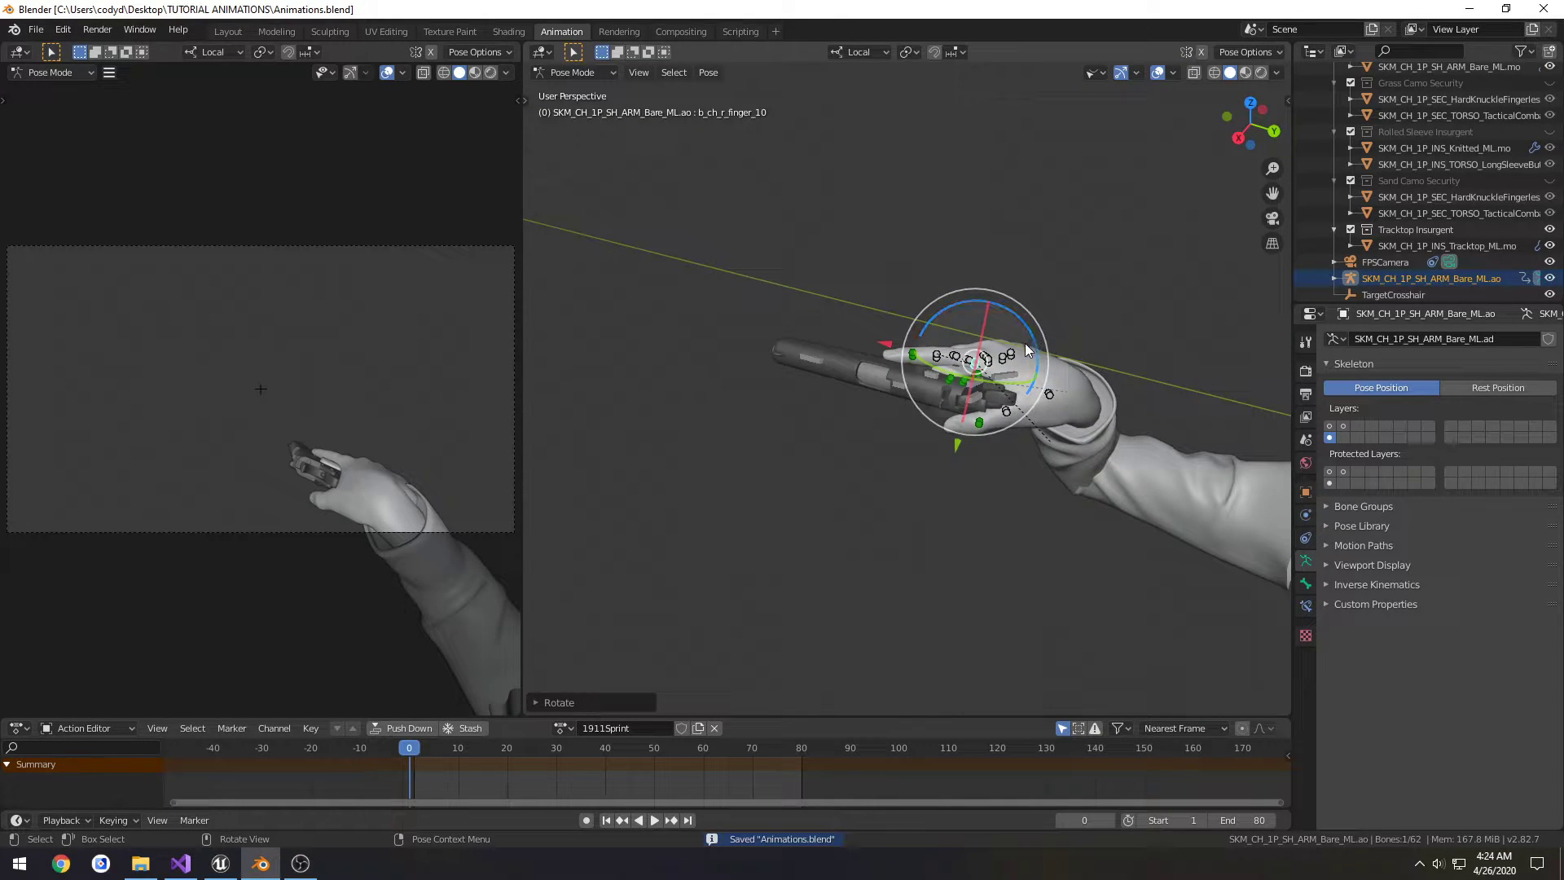
- Show only the first bone layer and rotate the right hand IK bone (ik_hand_r) about -6.5° around its local Y axis
{"action": "scroll", "coordinate": [956, 372], "scroll_direction": "down", "scroll_amount": 2}
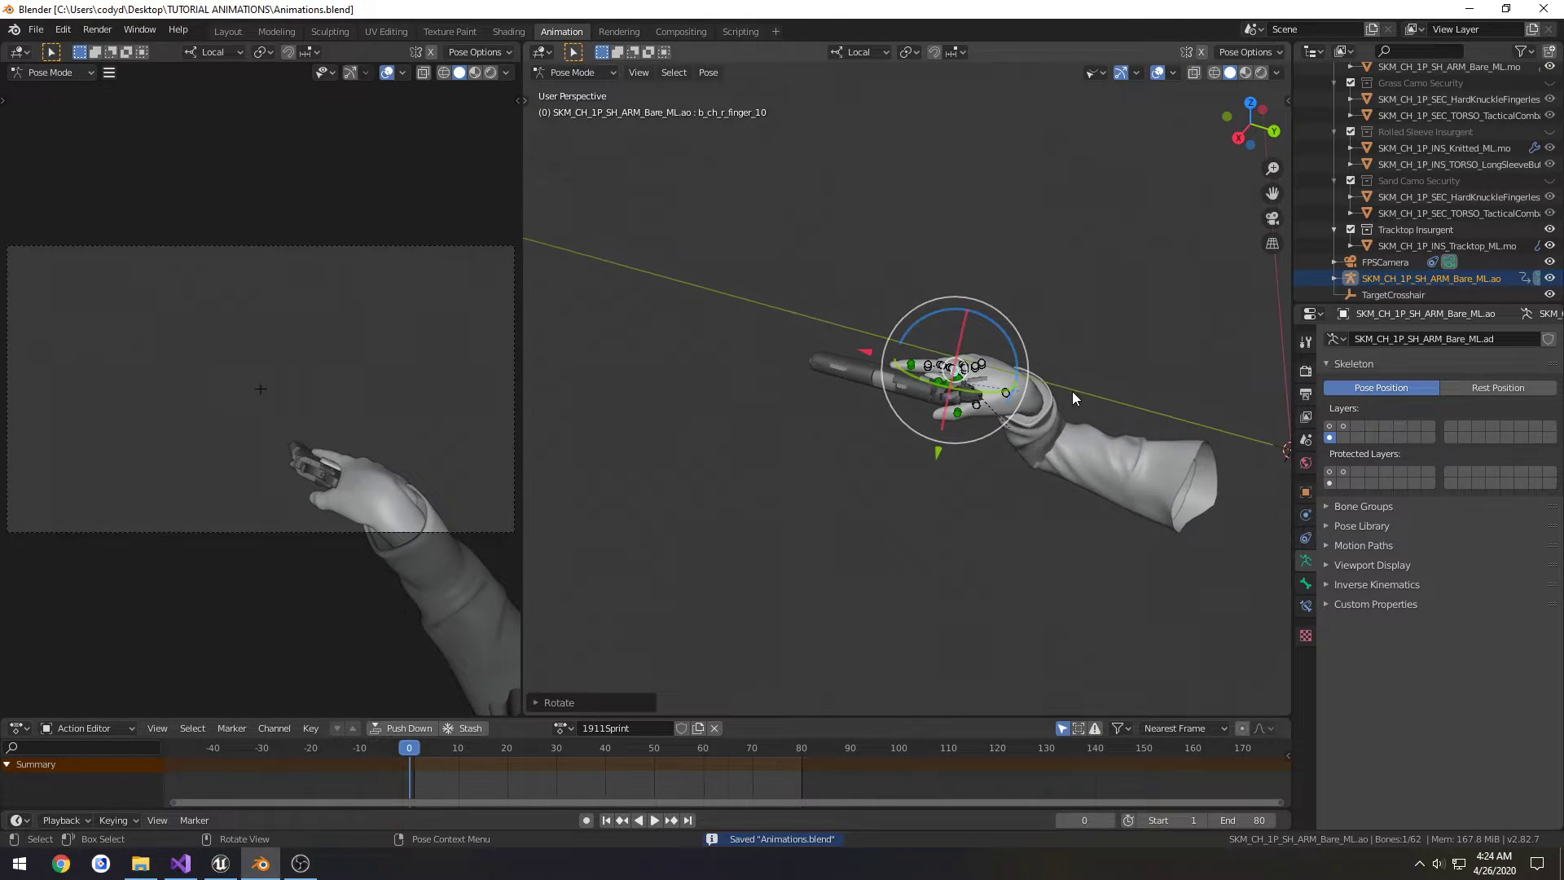
{"action": "left_click", "coordinate": [1329, 426]}
{"action": "left_click", "coordinate": [1011, 419]}
{"action": "key", "text": "ctrl+KP_1"}
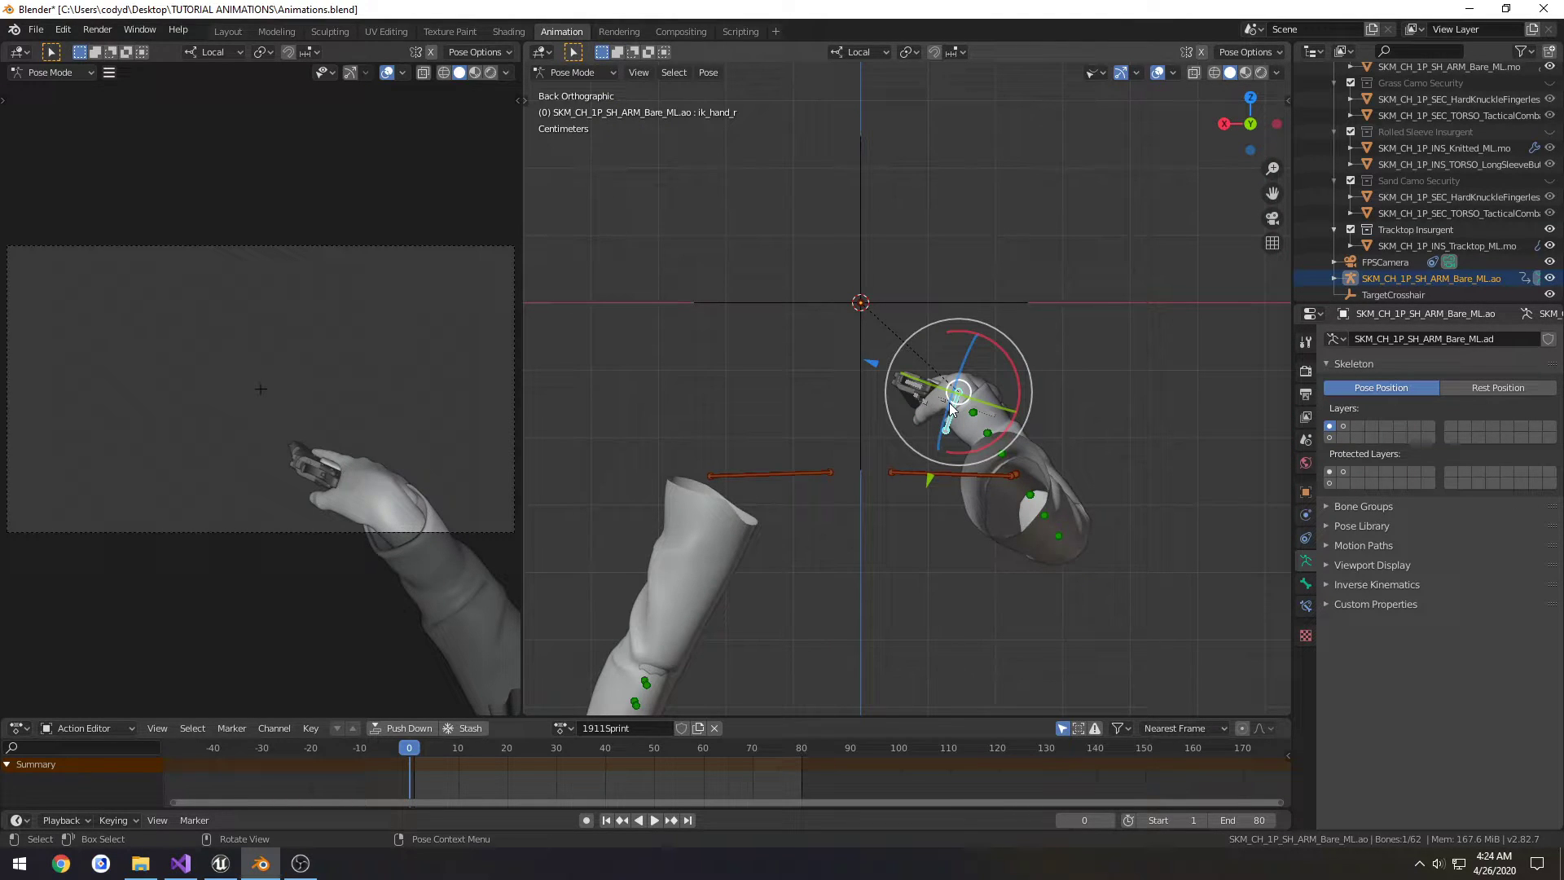
{"action": "key", "text": "r"}
{"action": "key", "text": "y"}
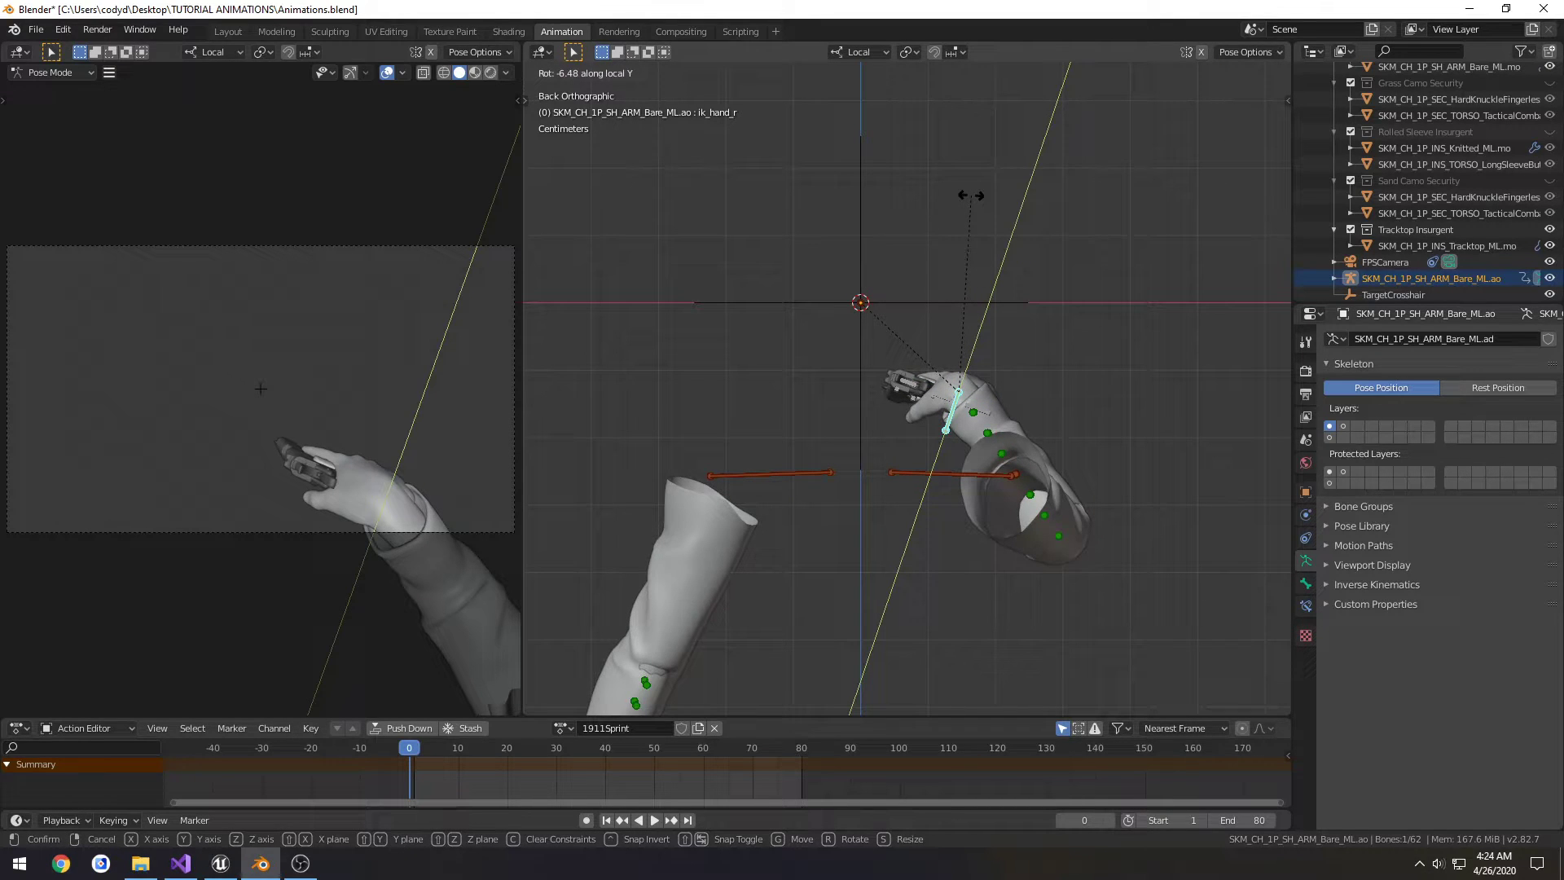
{"action": "left_click", "coordinate": [971, 196]}
- Rotate ik_hand_r about 4° in the right side view to raise the pistol's muzzle
{"action": "key", "text": "KP_3"}
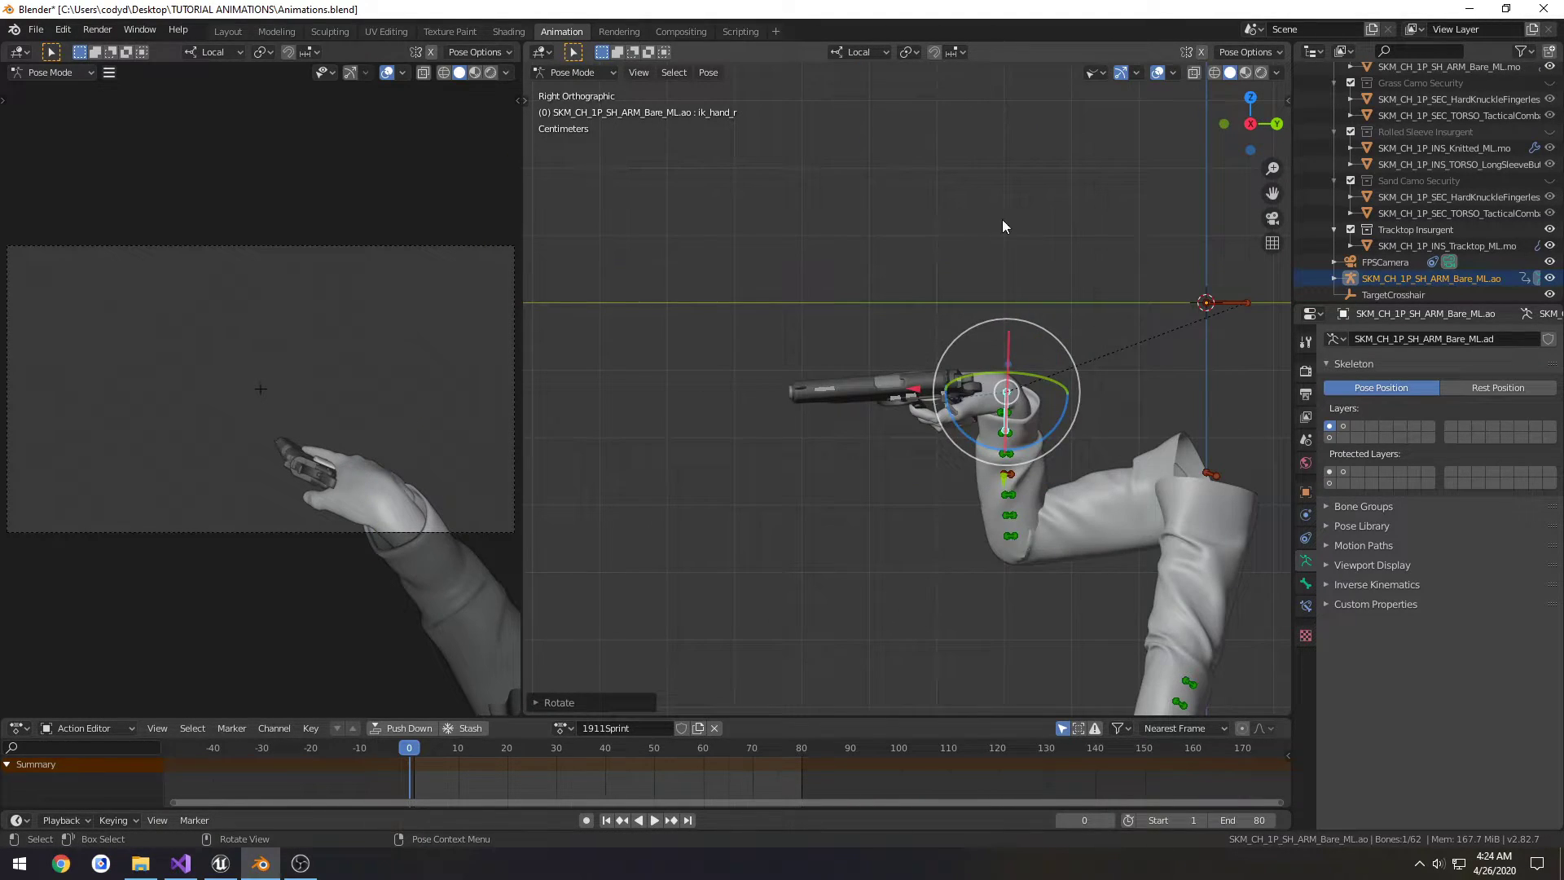
{"action": "key", "text": "r"}
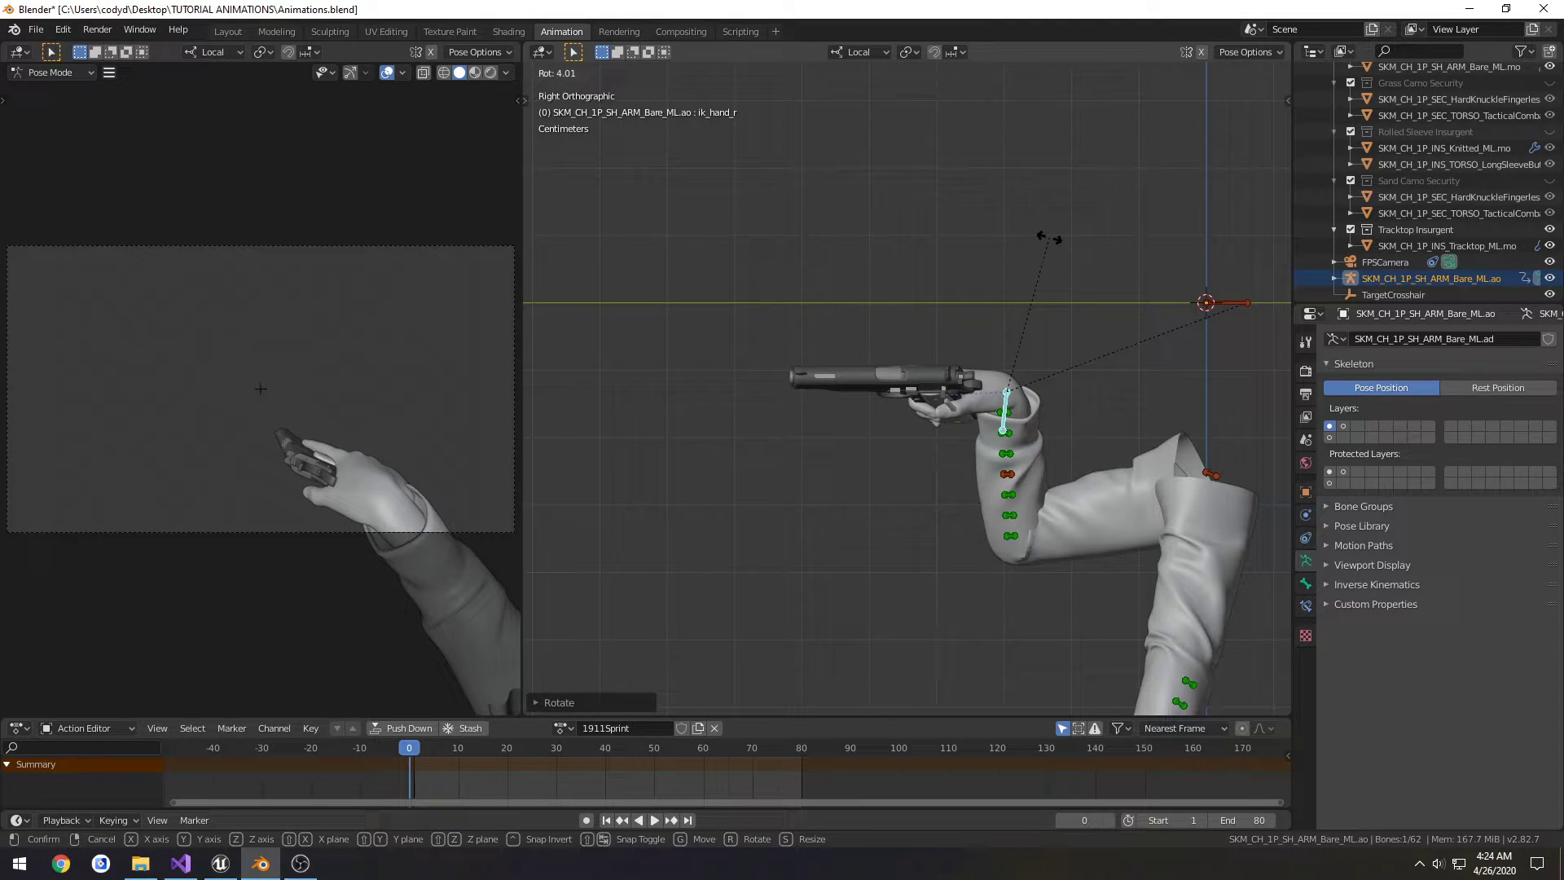
{"action": "left_click", "coordinate": [1039, 243]}
- Try moving ik_hand_r in the back view, and undo the change
{"action": "key", "text": "ctrl+KP_1"}
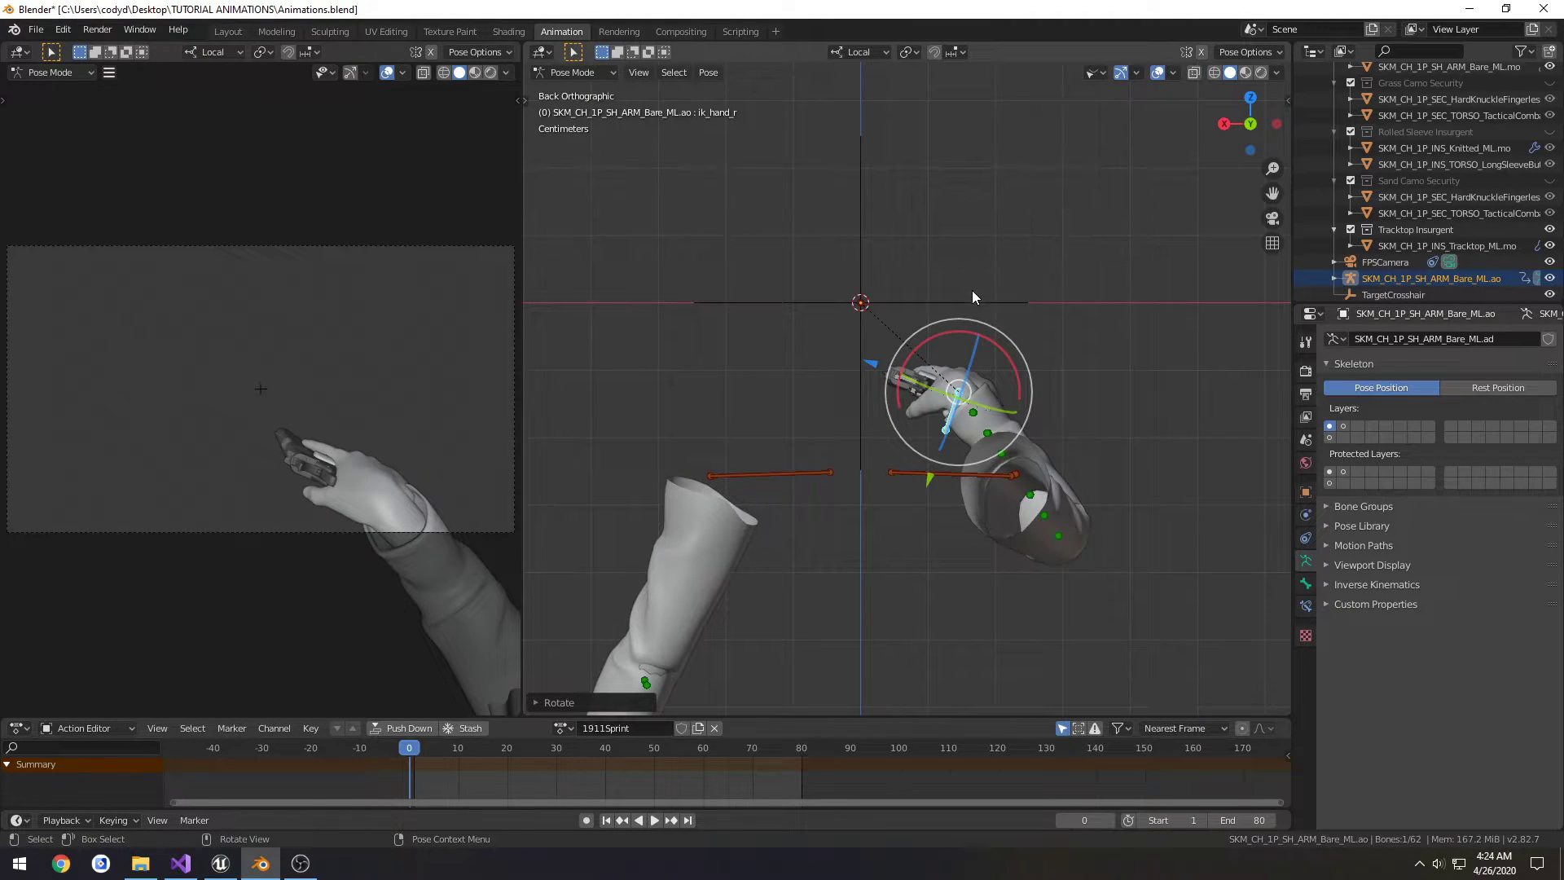
{"action": "key", "text": "g"}
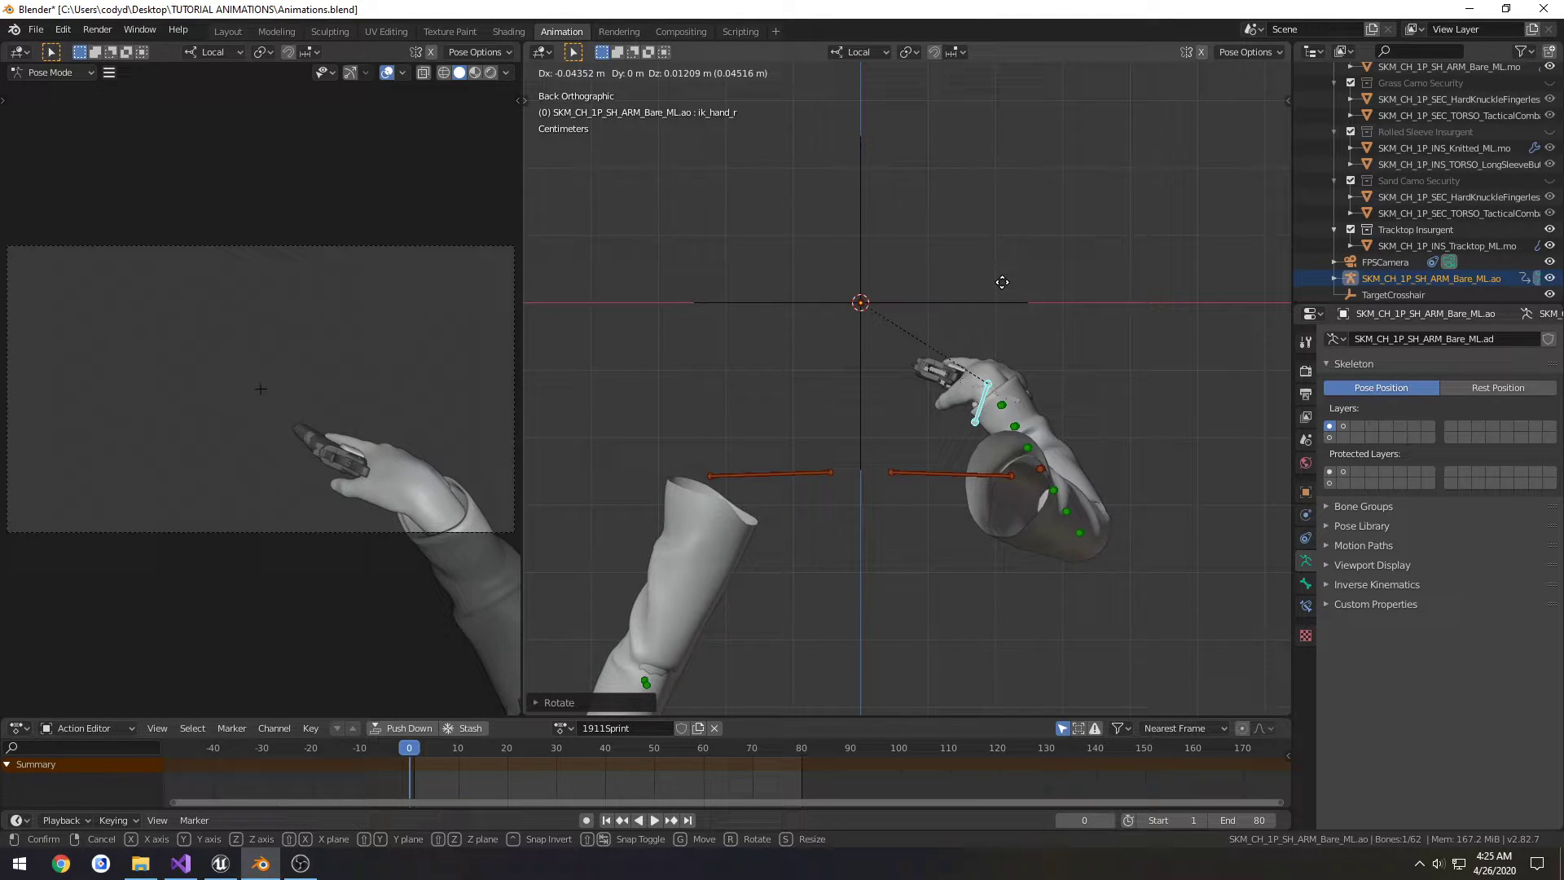
{"action": "type", "text": "3"}
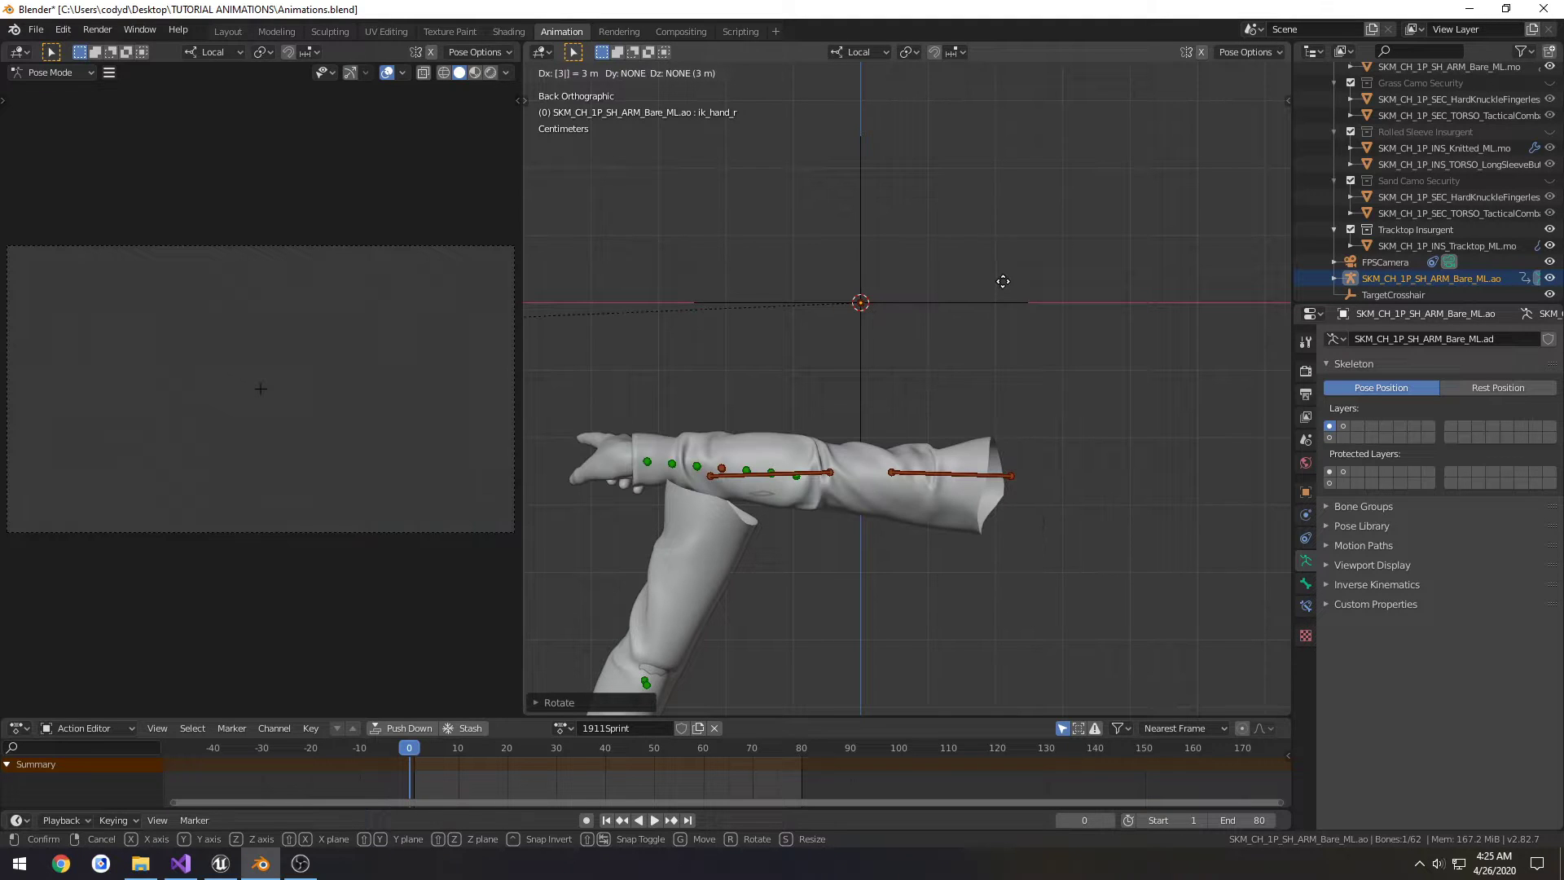
{"action": "left_click", "coordinate": [999, 378]}
{"action": "key", "text": "ctrl+z"}
- Tilt ik_hand_r about another 7° in the right side view so the pistol points further upward
{"action": "key", "text": "KP_3"}
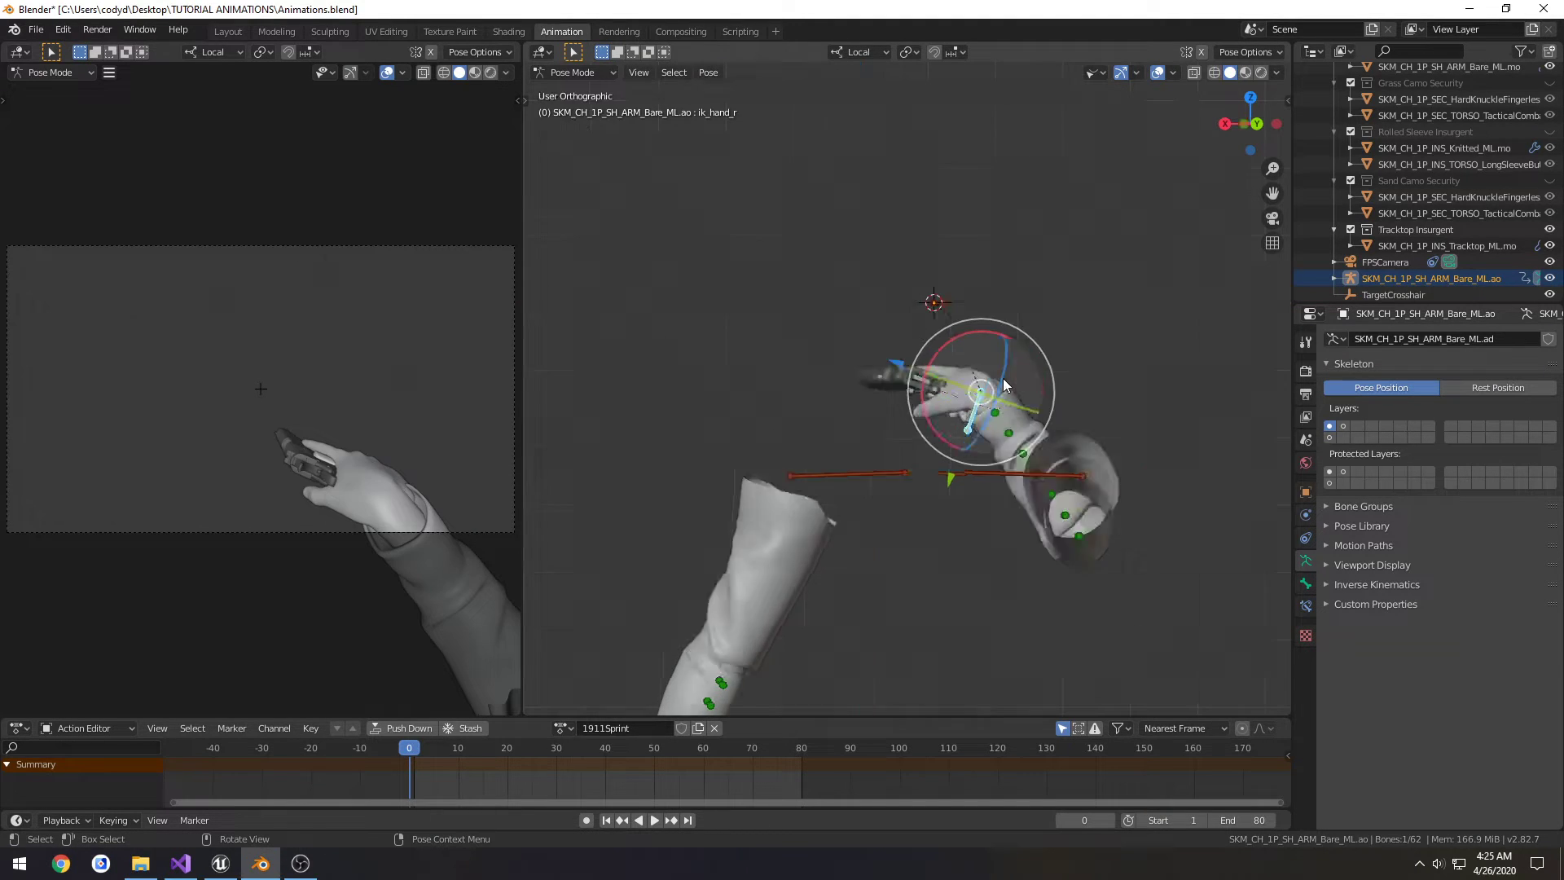
{"action": "key", "text": "r"}
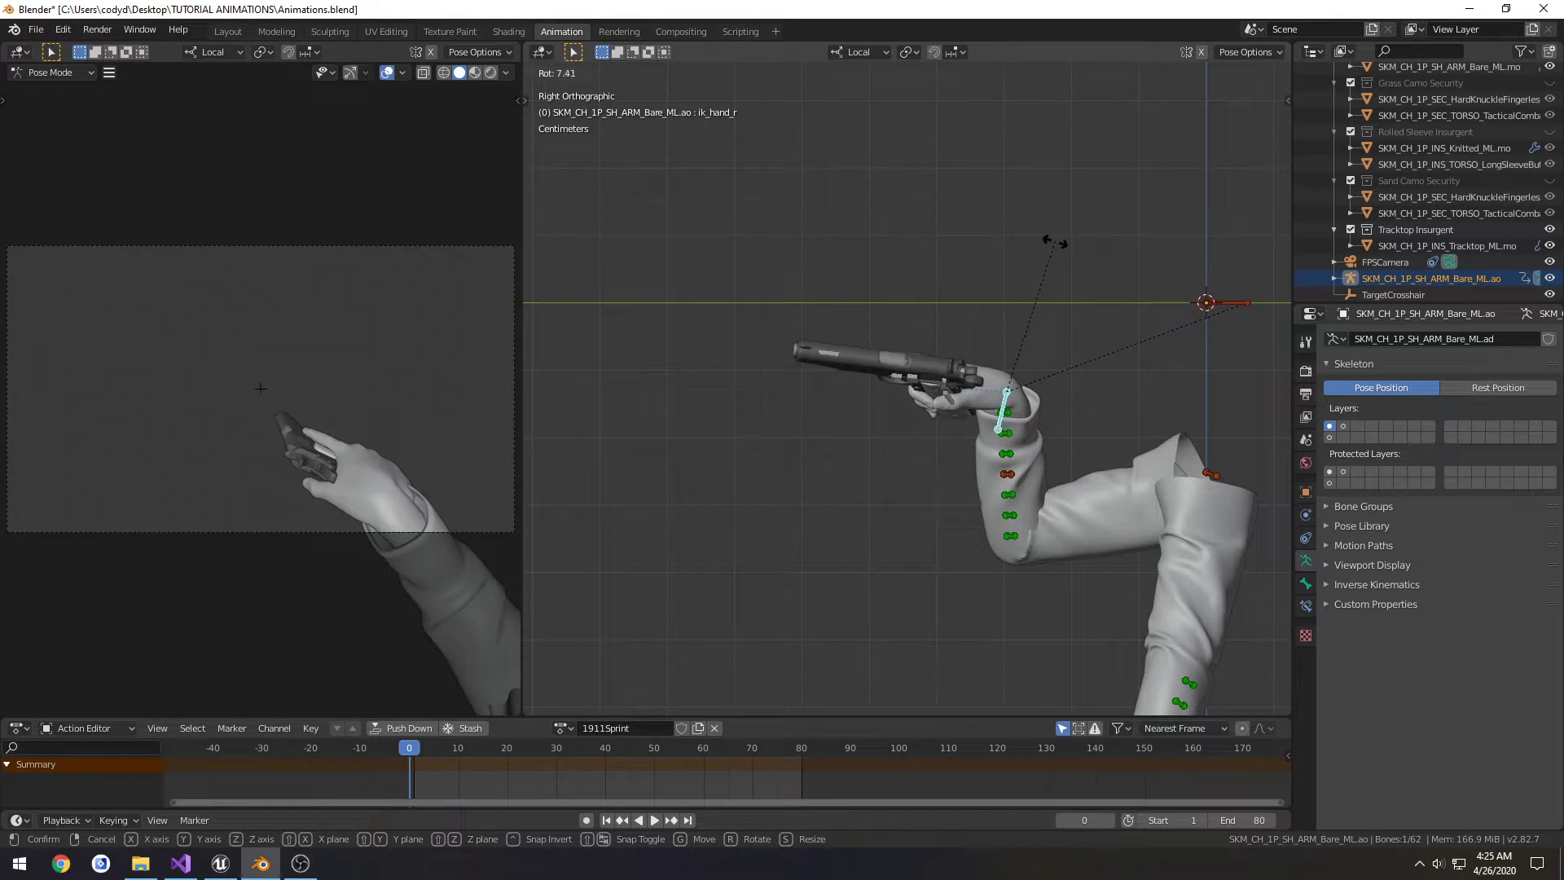
{"action": "left_click", "coordinate": [1059, 243]}
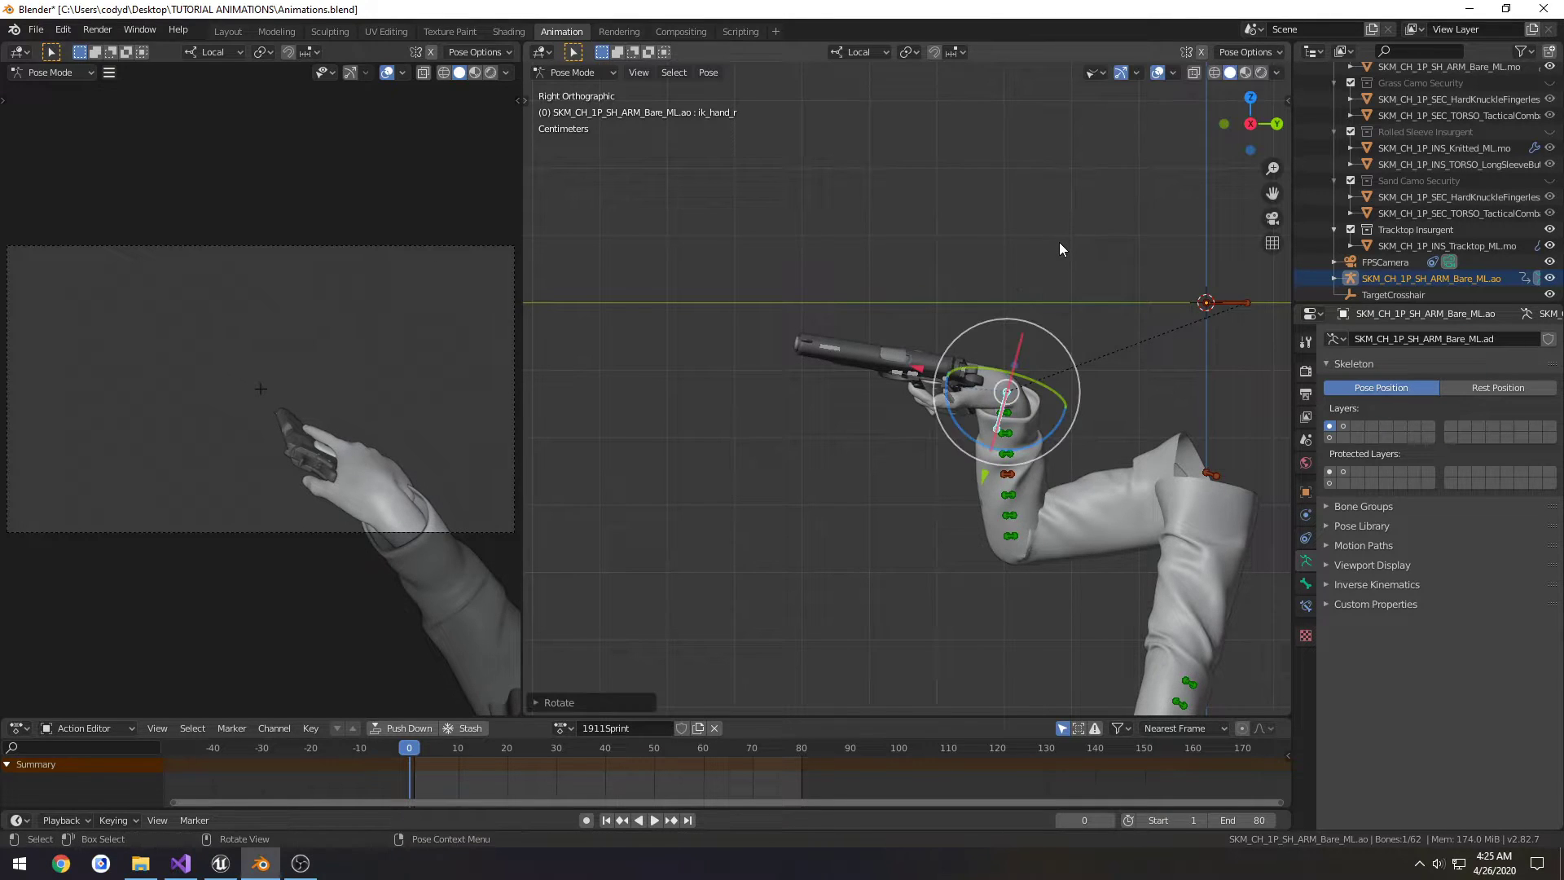
- Rotate ik_hand_r from the top view to turn the pistol inward, and save Animations.blend
{"action": "key", "text": "KP_7"}
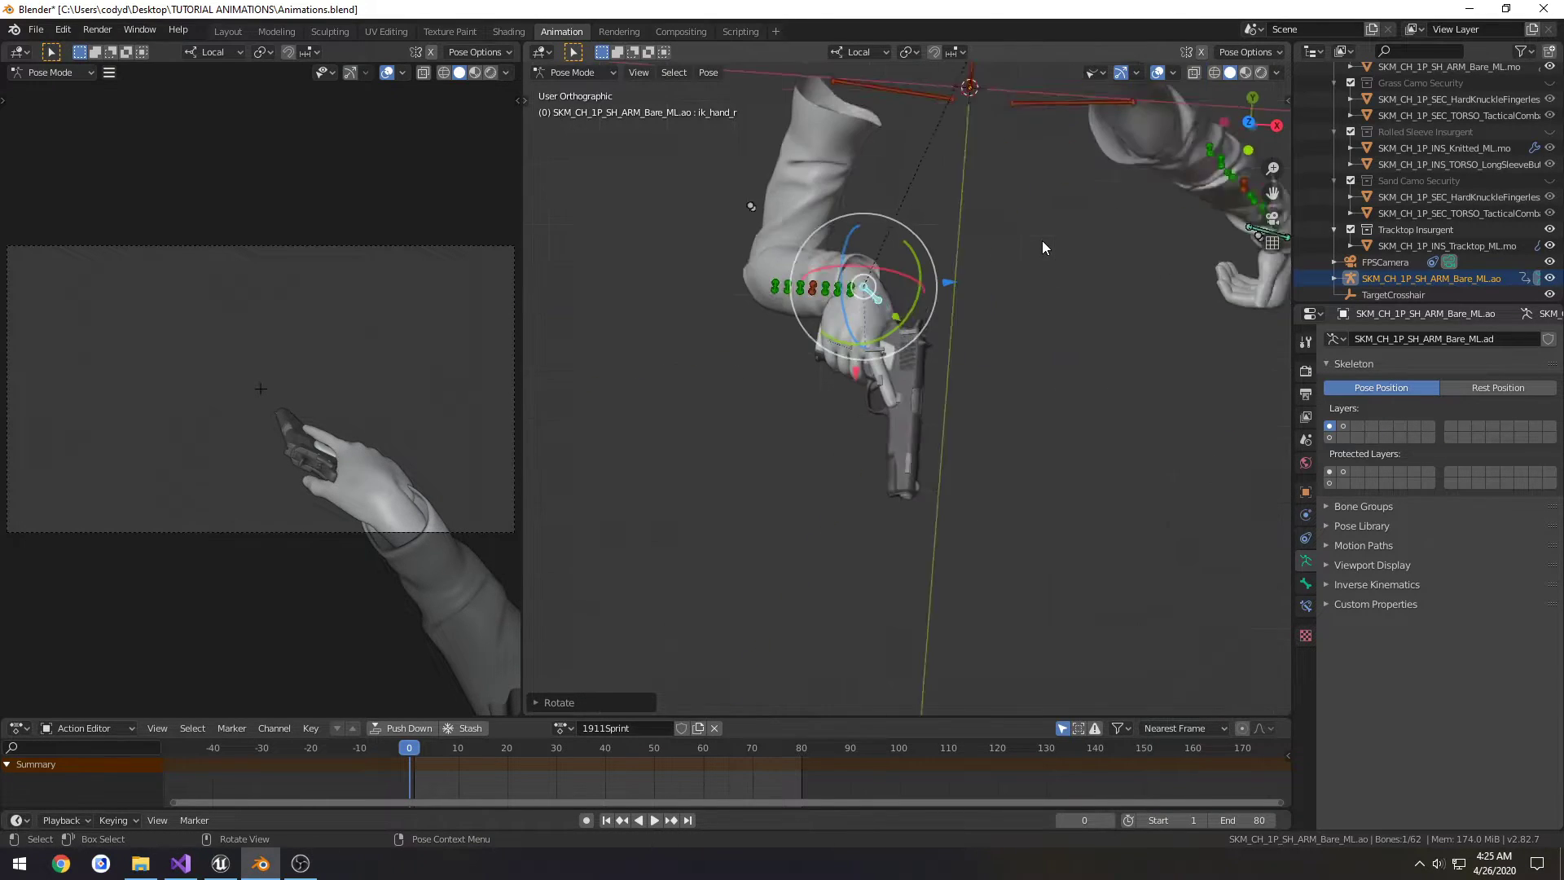
{"action": "left_click_drag", "start_coordinate": [886, 309], "coordinate": [914, 300]}
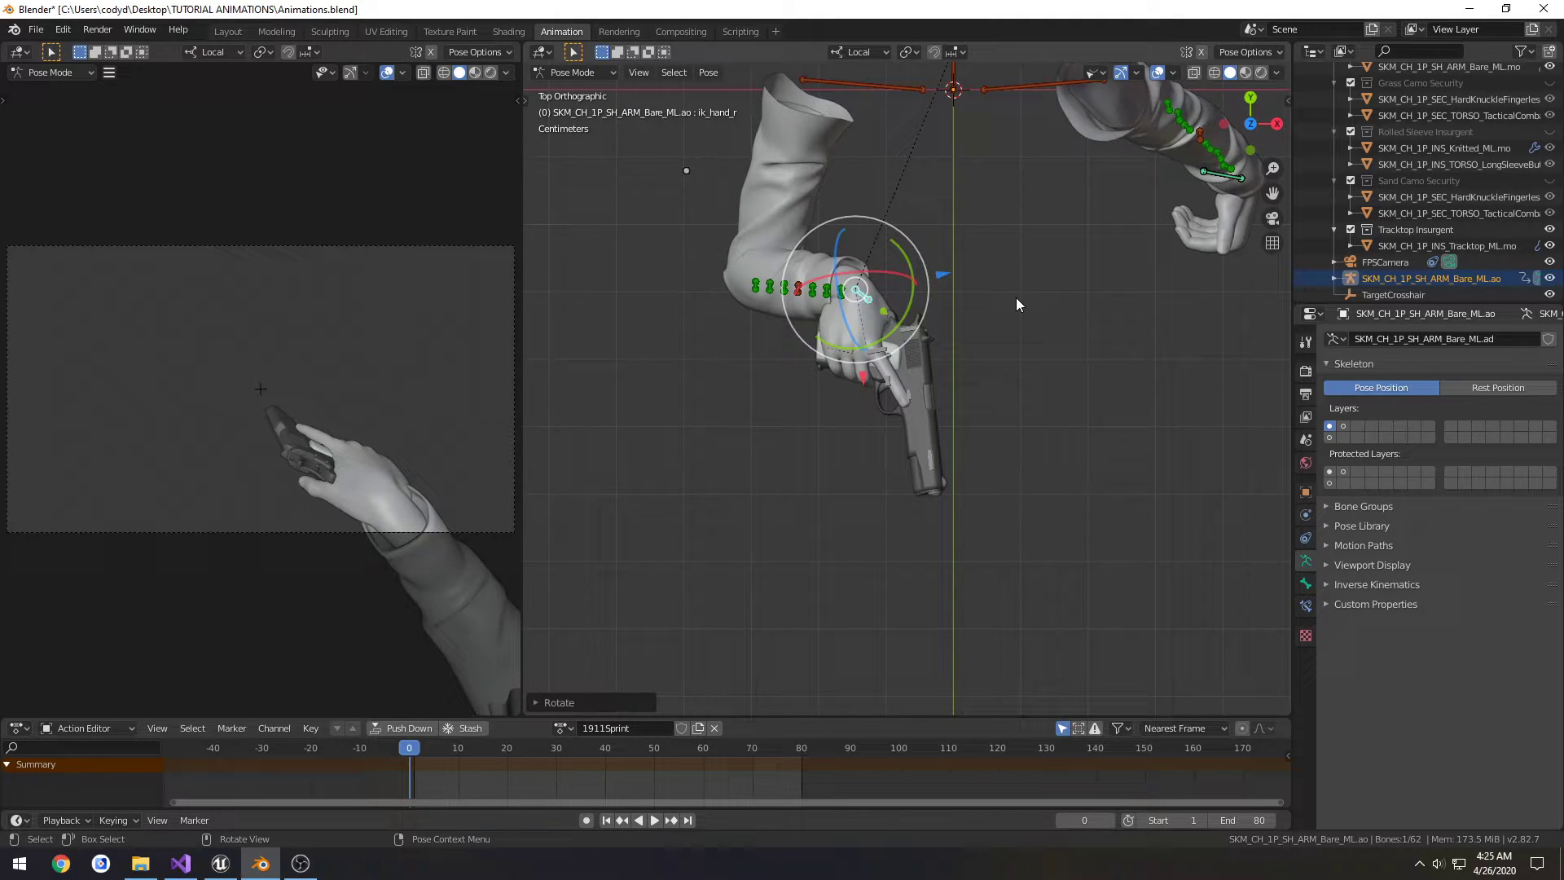
{"action": "key", "text": "ctrl+s"}
- Show the finger bone layer as well, select all visible bones and keyframe the starting pose at frame 0
{"action": "middle_click_drag", "start_coordinate": [1016, 303], "coordinate": [734, 203]}
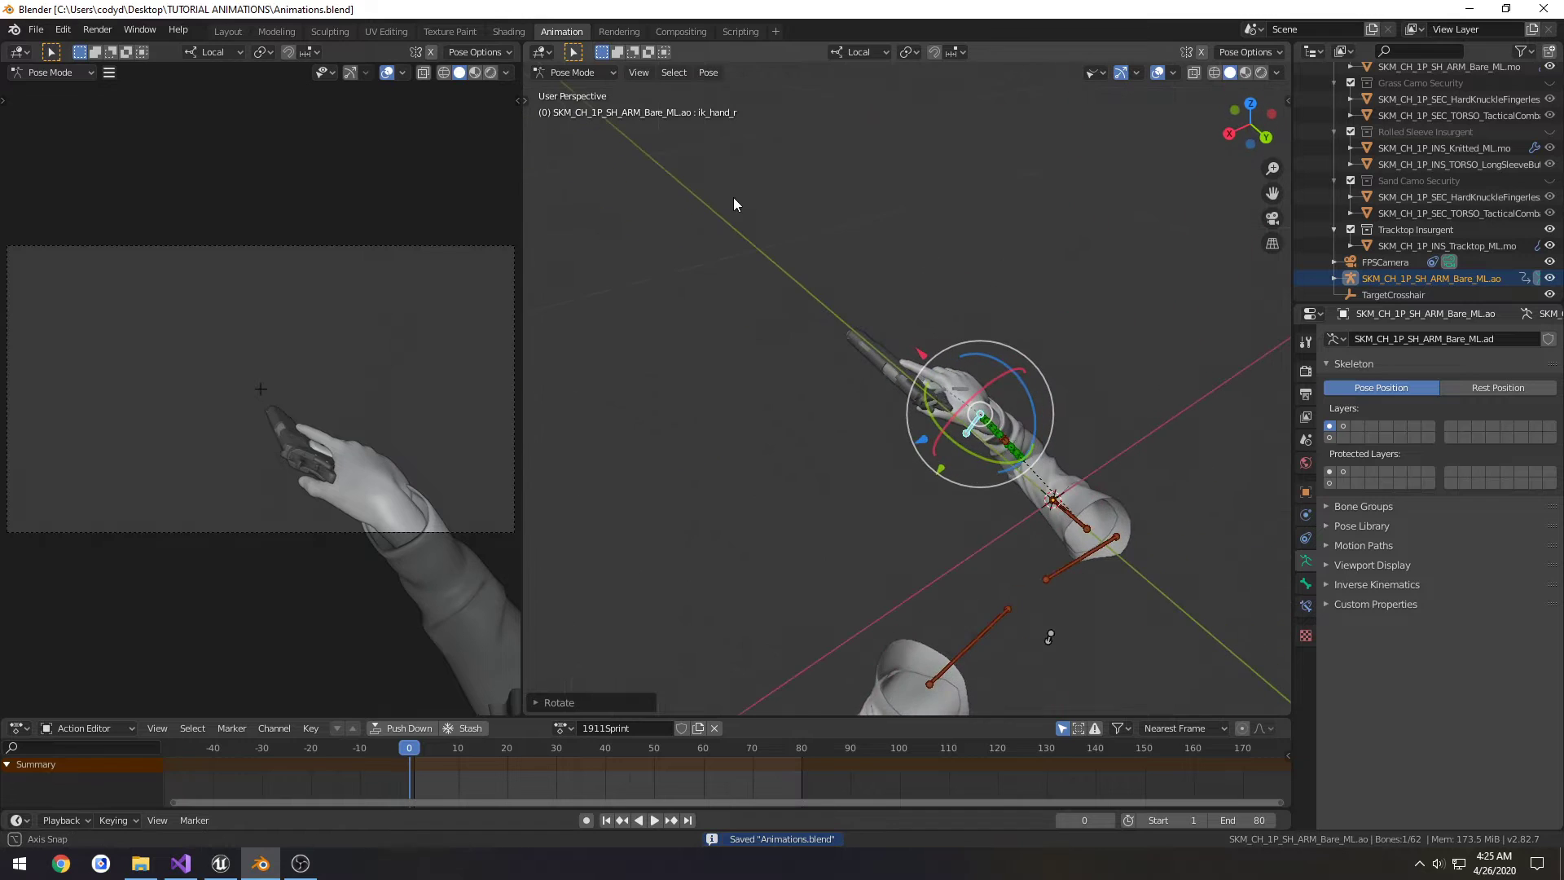
{"action": "middle_click_drag", "start_coordinate": [880, 324], "coordinate": [794, 301]}
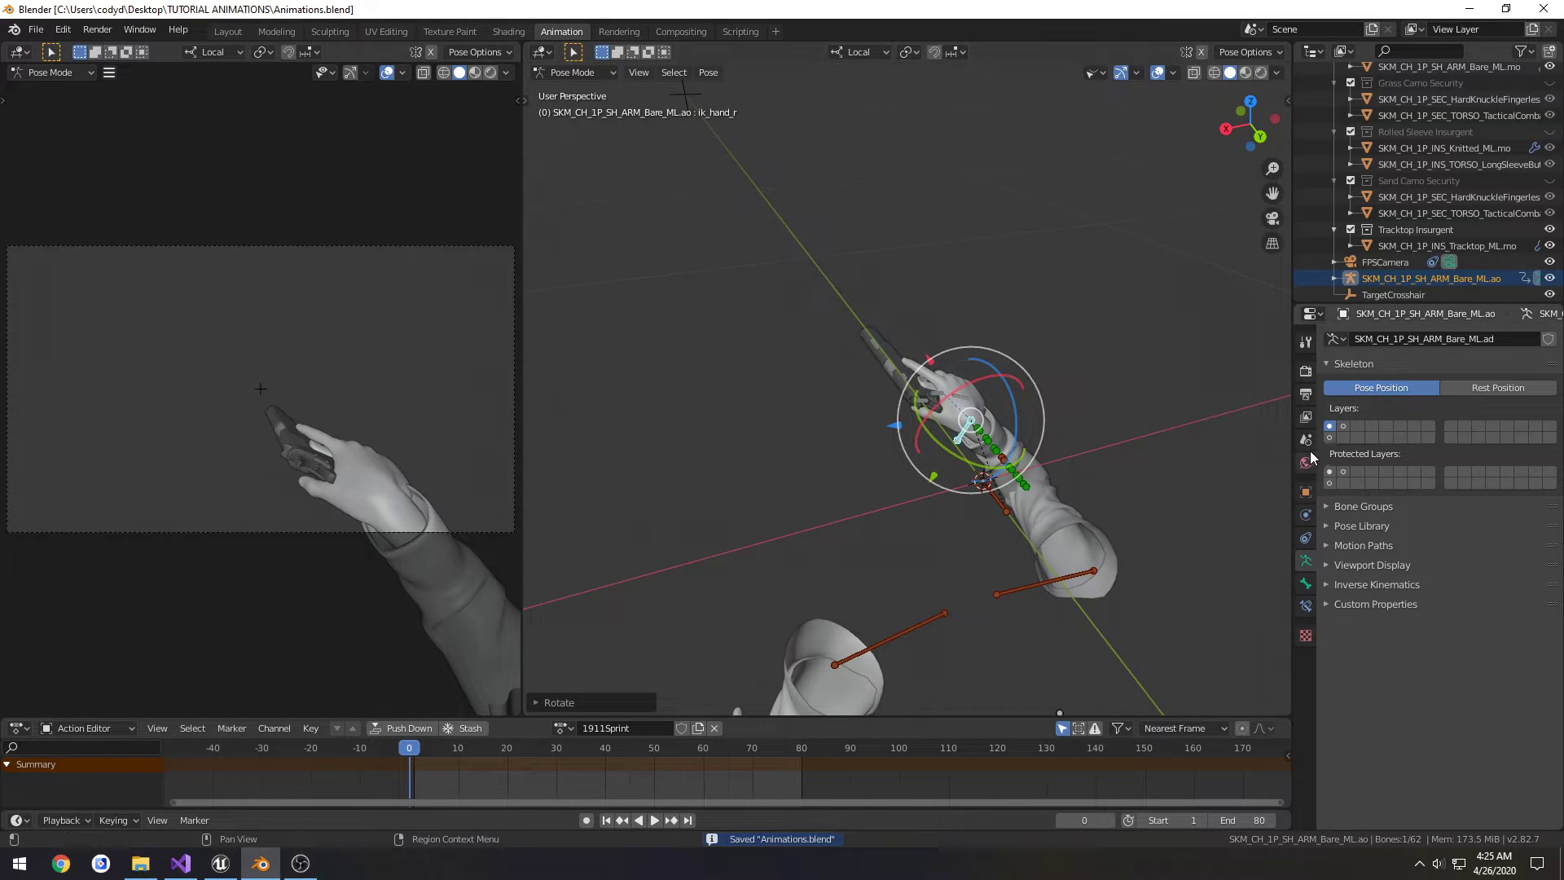
{"action": "left_click", "coordinate": [1330, 438], "text": "shift"}
{"action": "key", "text": "a"}
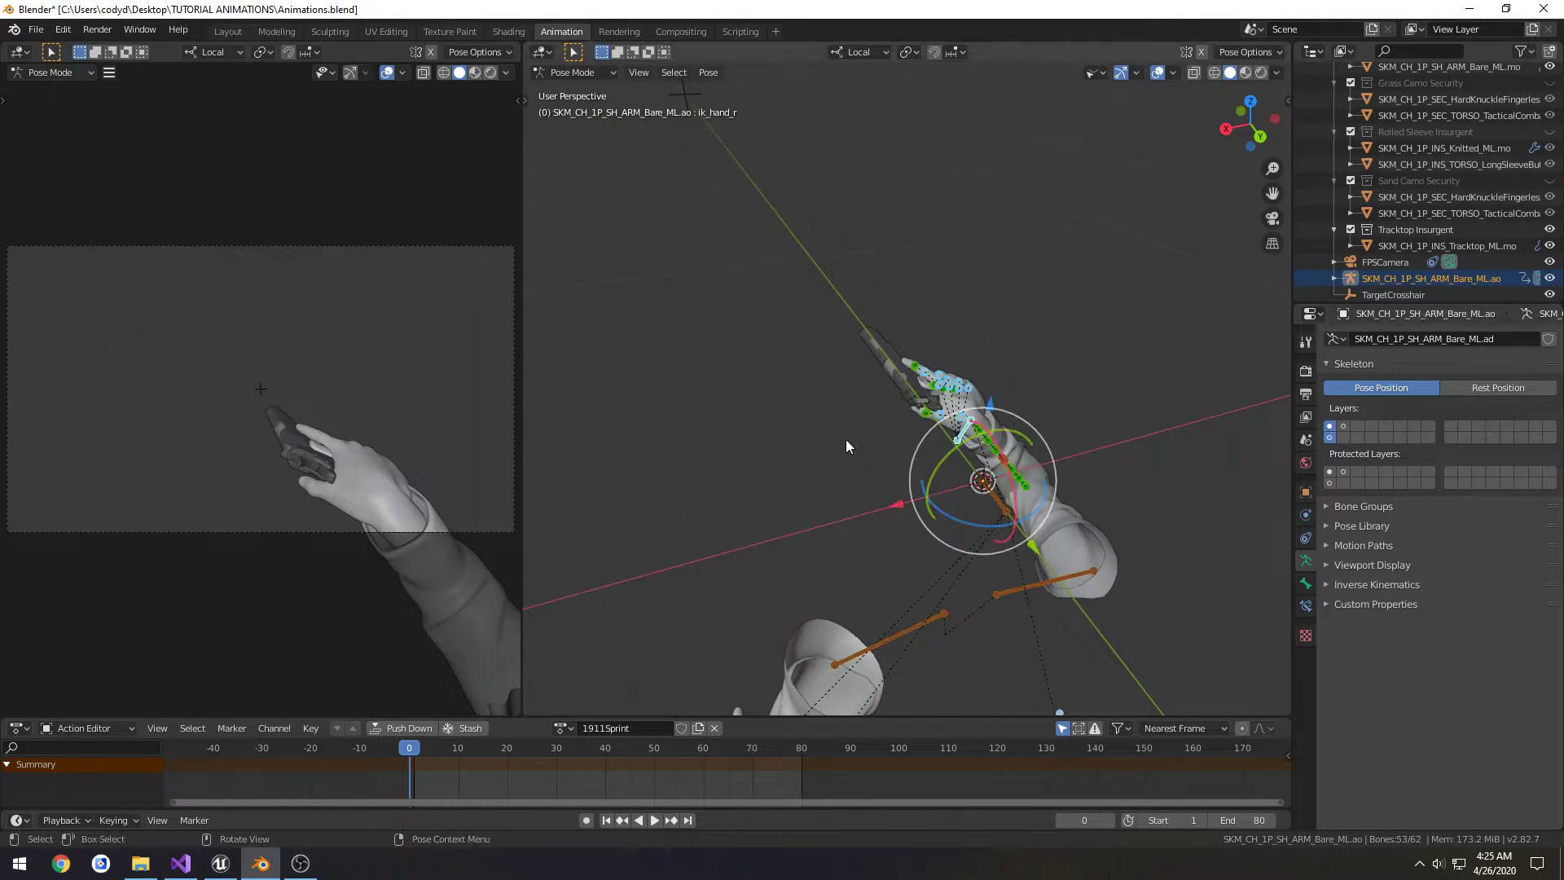
{"action": "key", "text": "i"}
{"action": "left_click", "coordinate": [845, 438]}
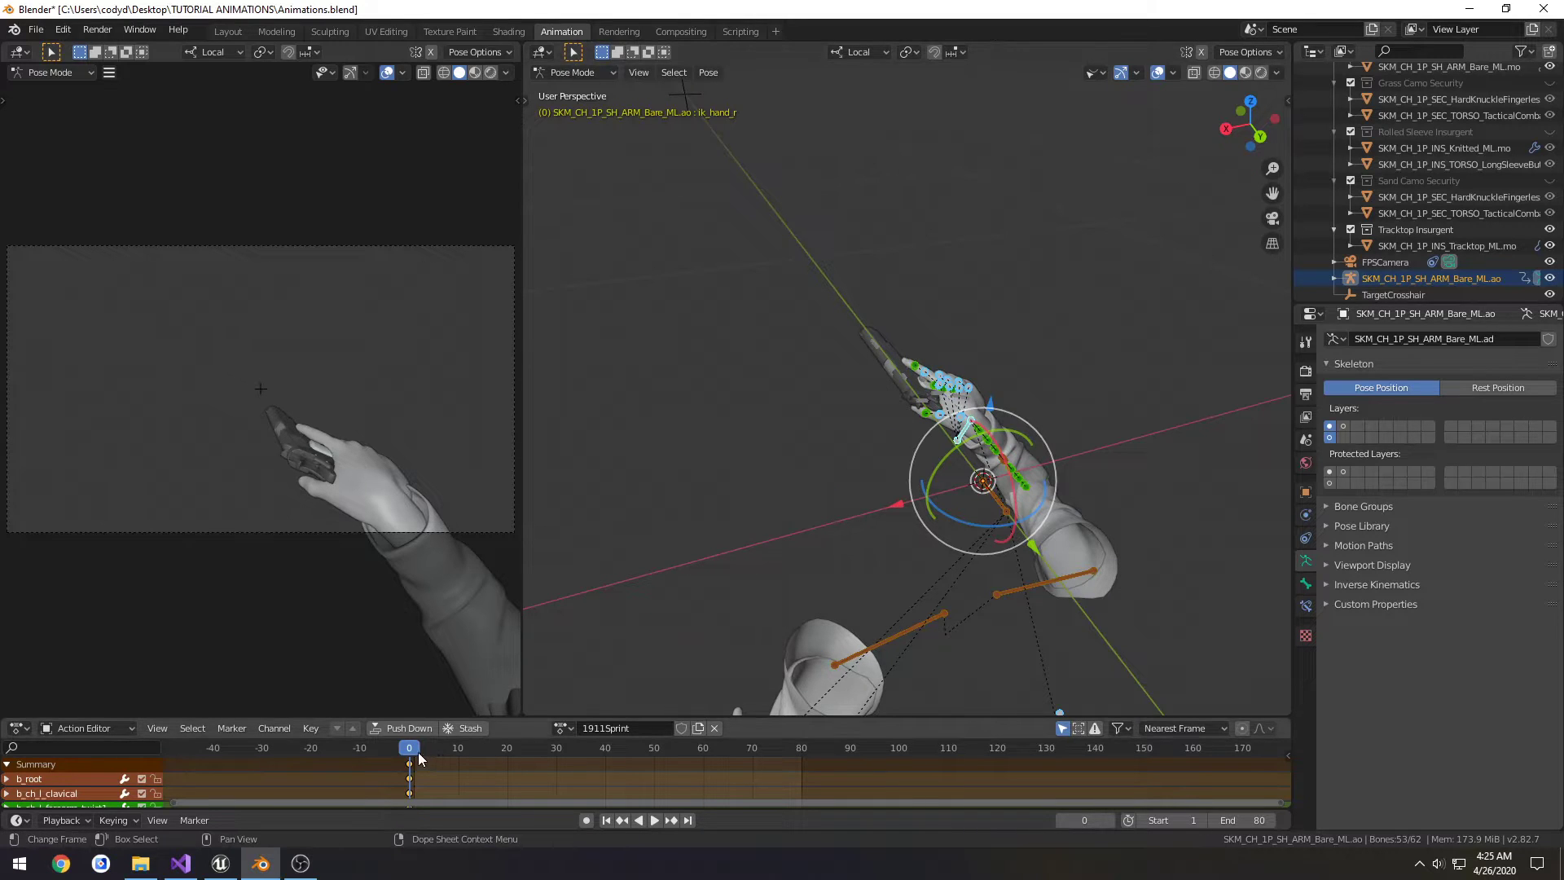
- Copy the frame 0 keyframes to frame 81 as the end pose, and set the current frame to 10
{"action": "left_click_drag", "start_coordinate": [409, 754], "coordinate": [458, 761]}
{"action": "key", "text": "ctrl+c"}
{"action": "key", "text": "ctrl+v"}
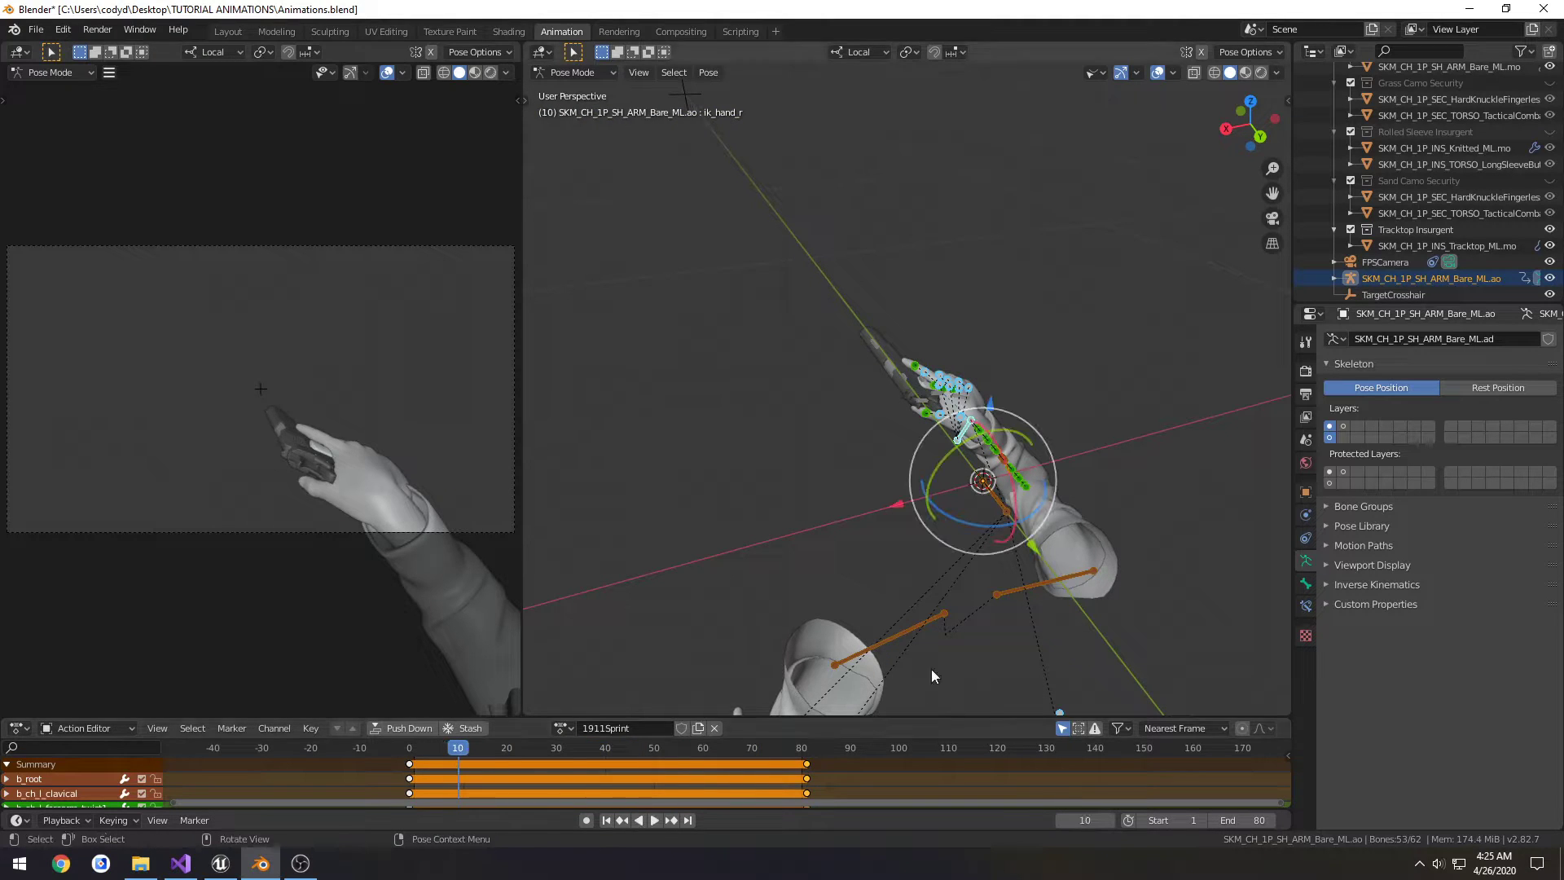
- Hide the finger bone layer and move ik_hand_r forward about 0.045 m in the right side view at frame 10
{"action": "left_click", "coordinate": [1336, 431]}
{"action": "scroll", "coordinate": [980, 431], "scroll_direction": "up", "scroll_amount": 4}
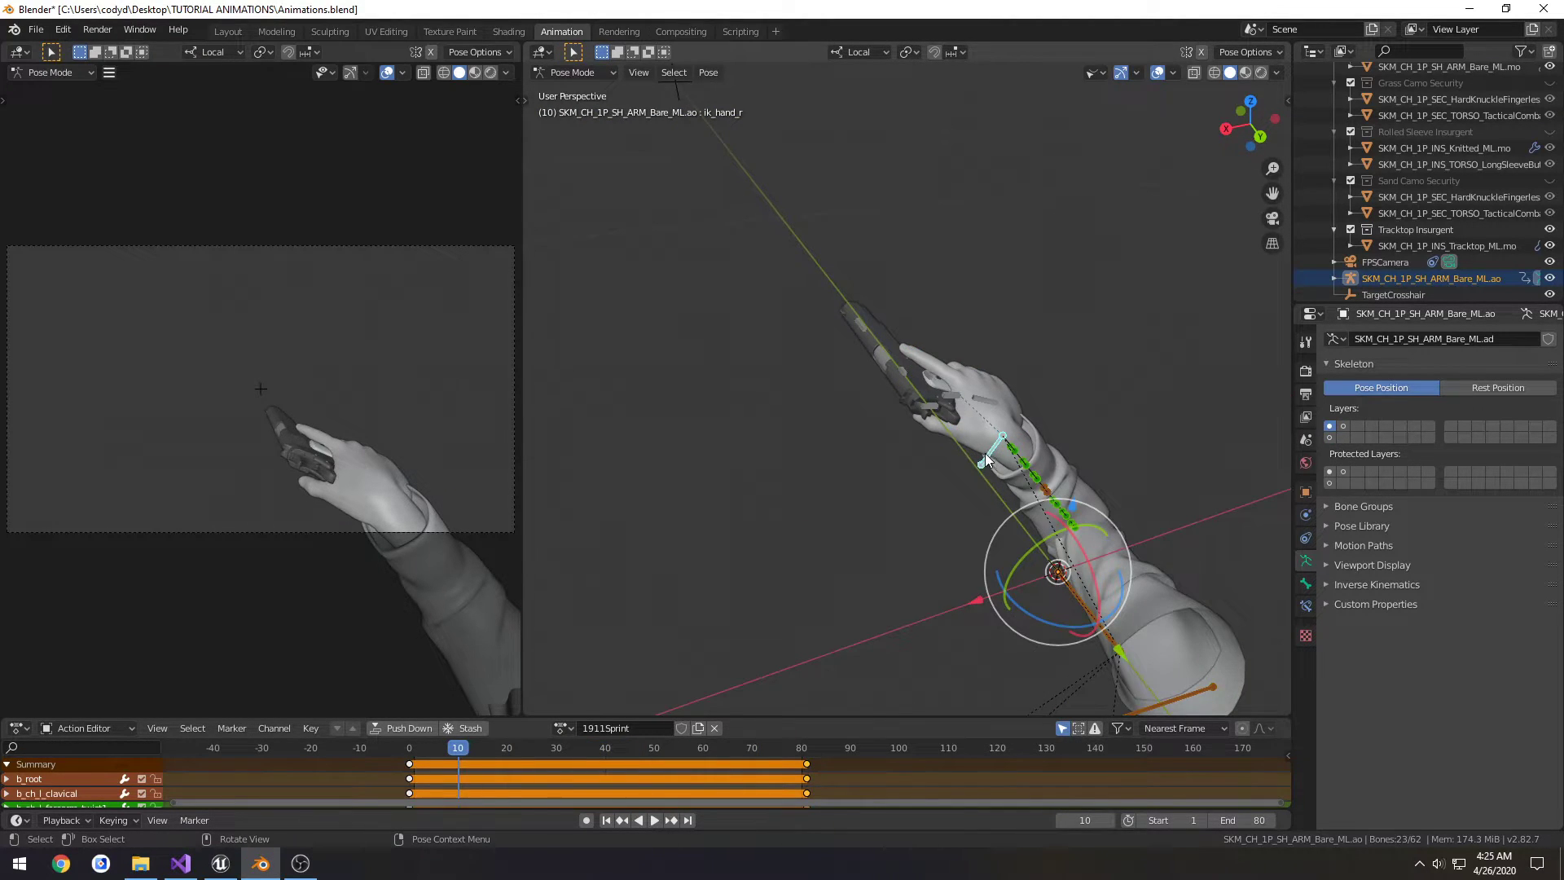
{"action": "left_click", "coordinate": [985, 453]}
{"action": "key", "text": "KP_3"}
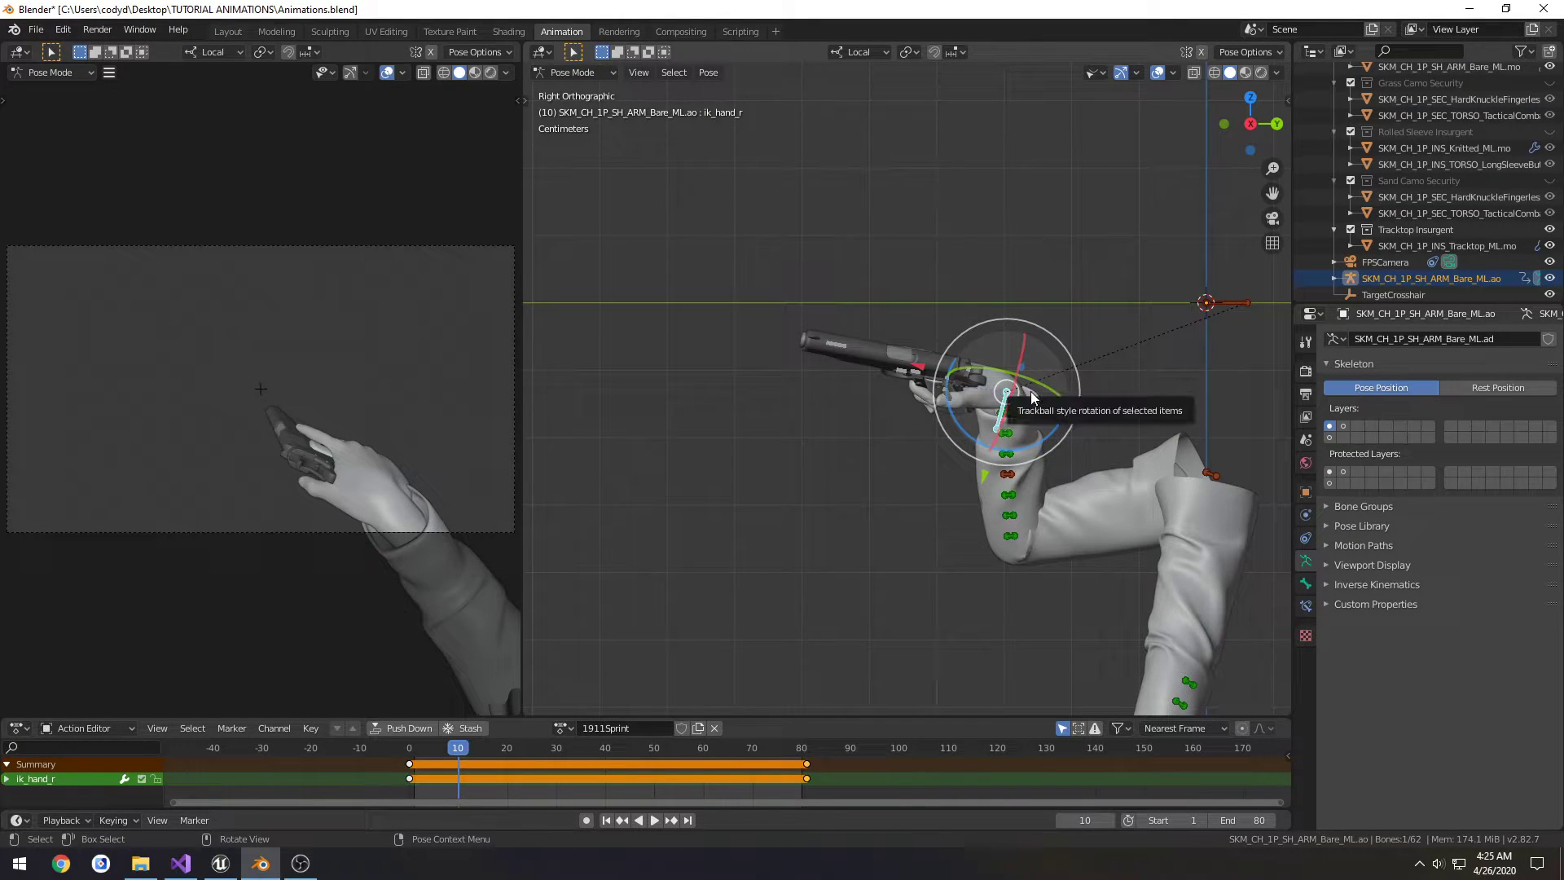
{"action": "key", "text": "g"}
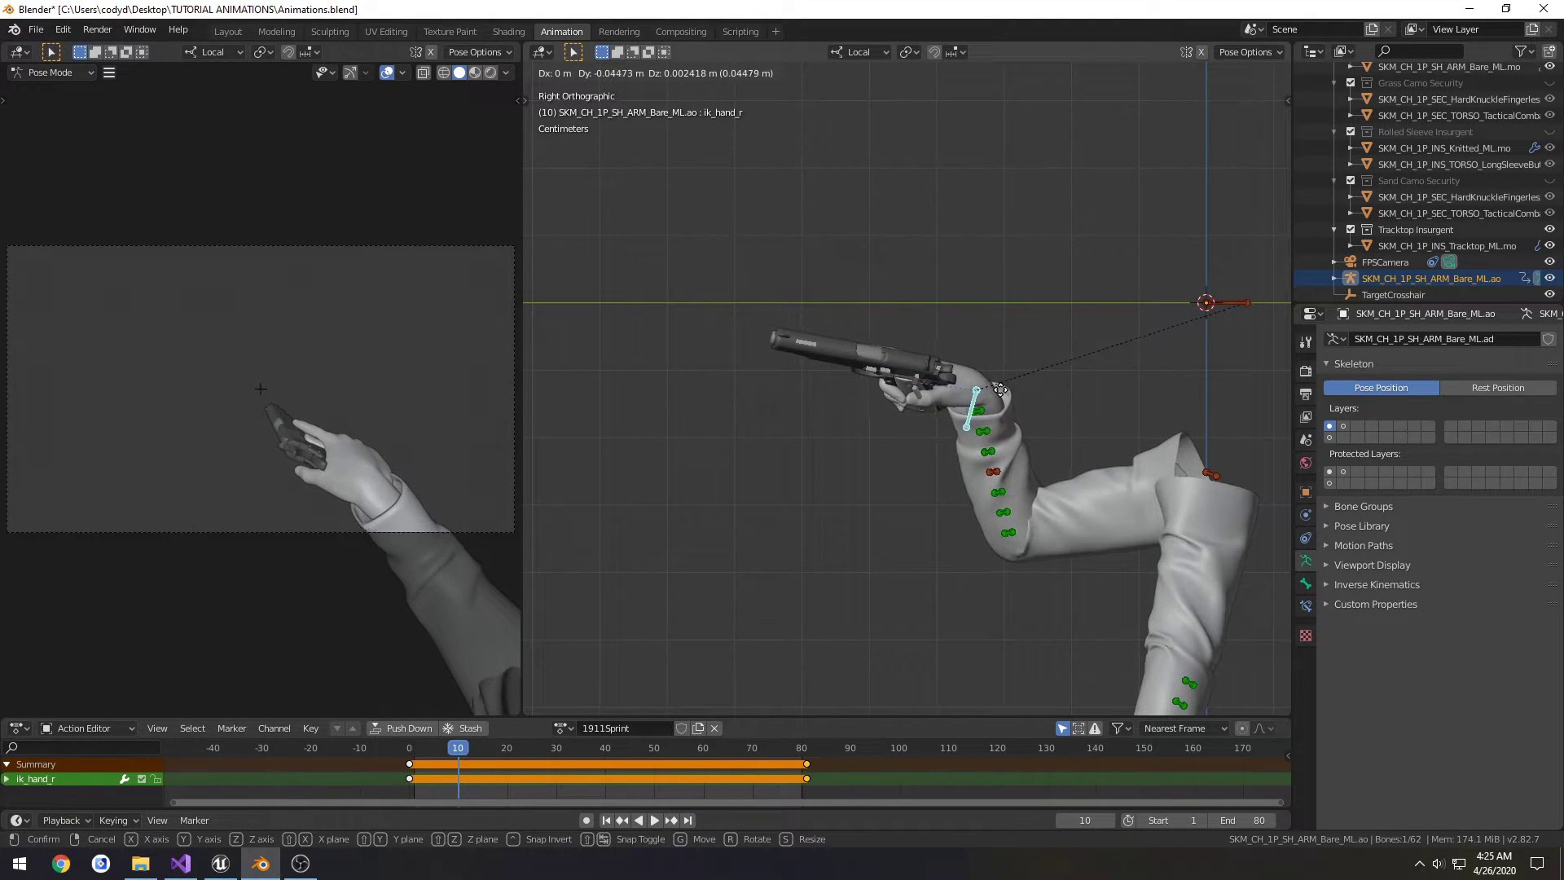
{"action": "left_click", "coordinate": [1000, 390]}
- Select all visible bones and keyframe the forward hand pose at frame 10
{"action": "key", "text": "a"}
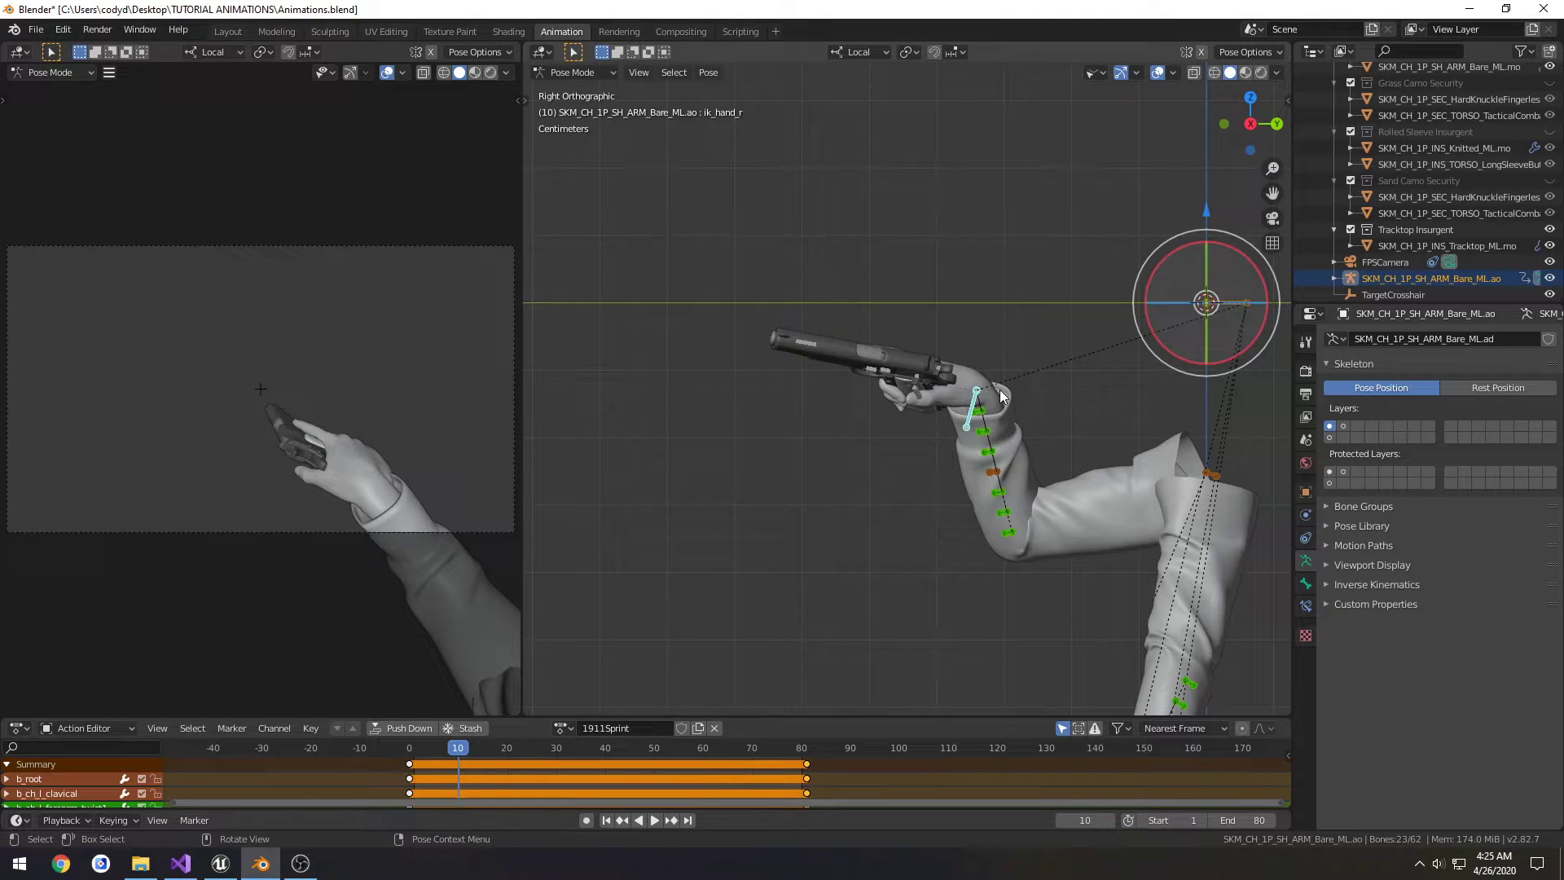
{"action": "key", "text": "i"}
{"action": "left_click", "coordinate": [997, 391]}
- At frame 20, move ik_hand_r backward about 0.078 m and slightly down in the right side view
{"action": "key", "text": "space"}
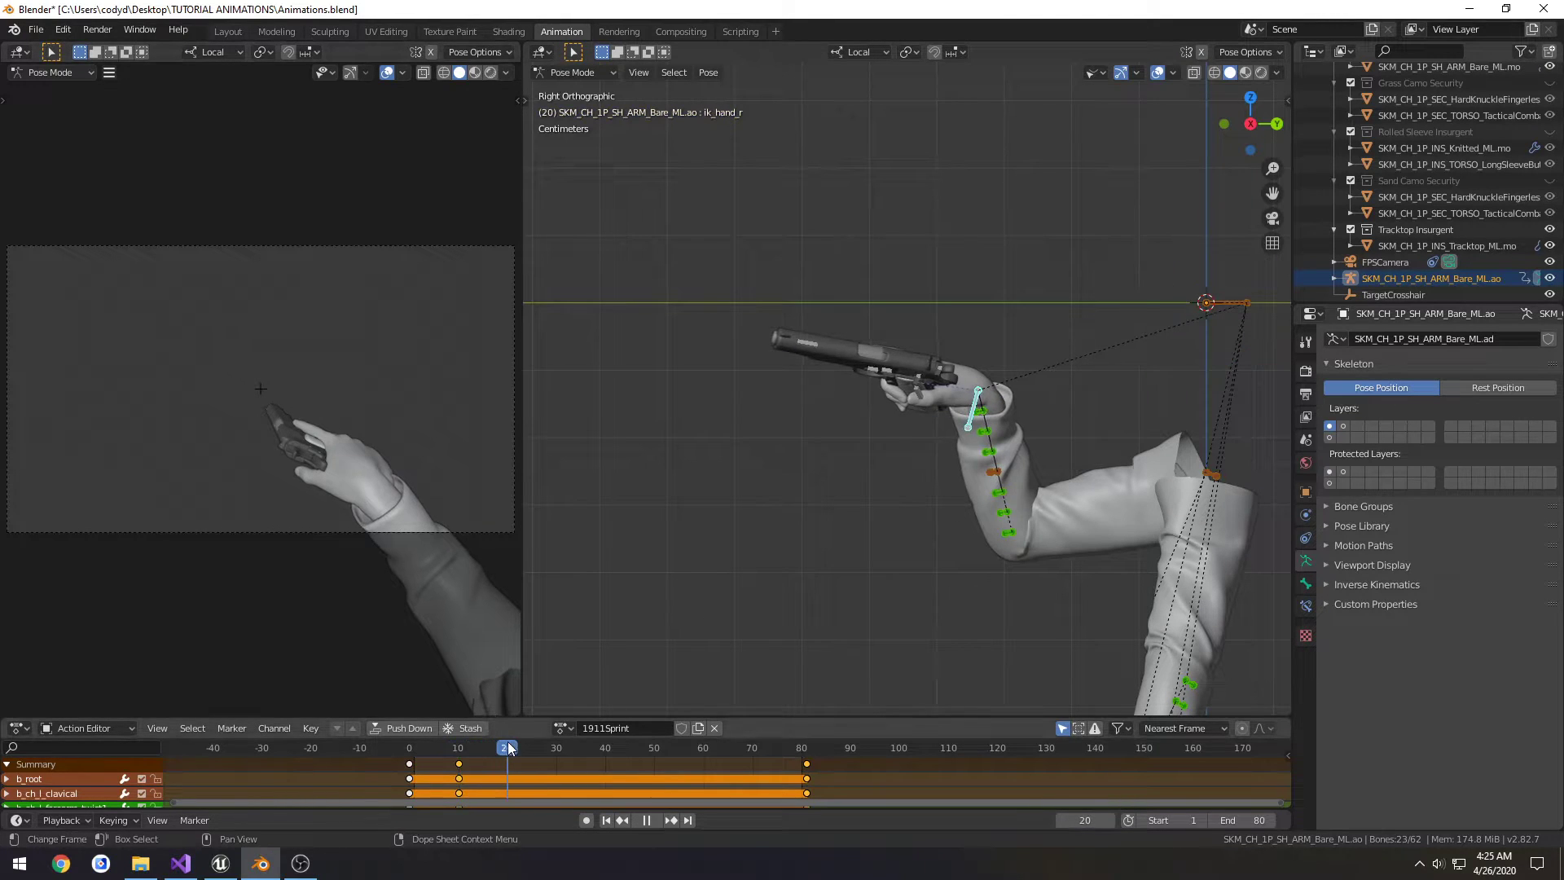
{"action": "key", "text": "space"}
{"action": "left_click", "coordinate": [980, 399]}
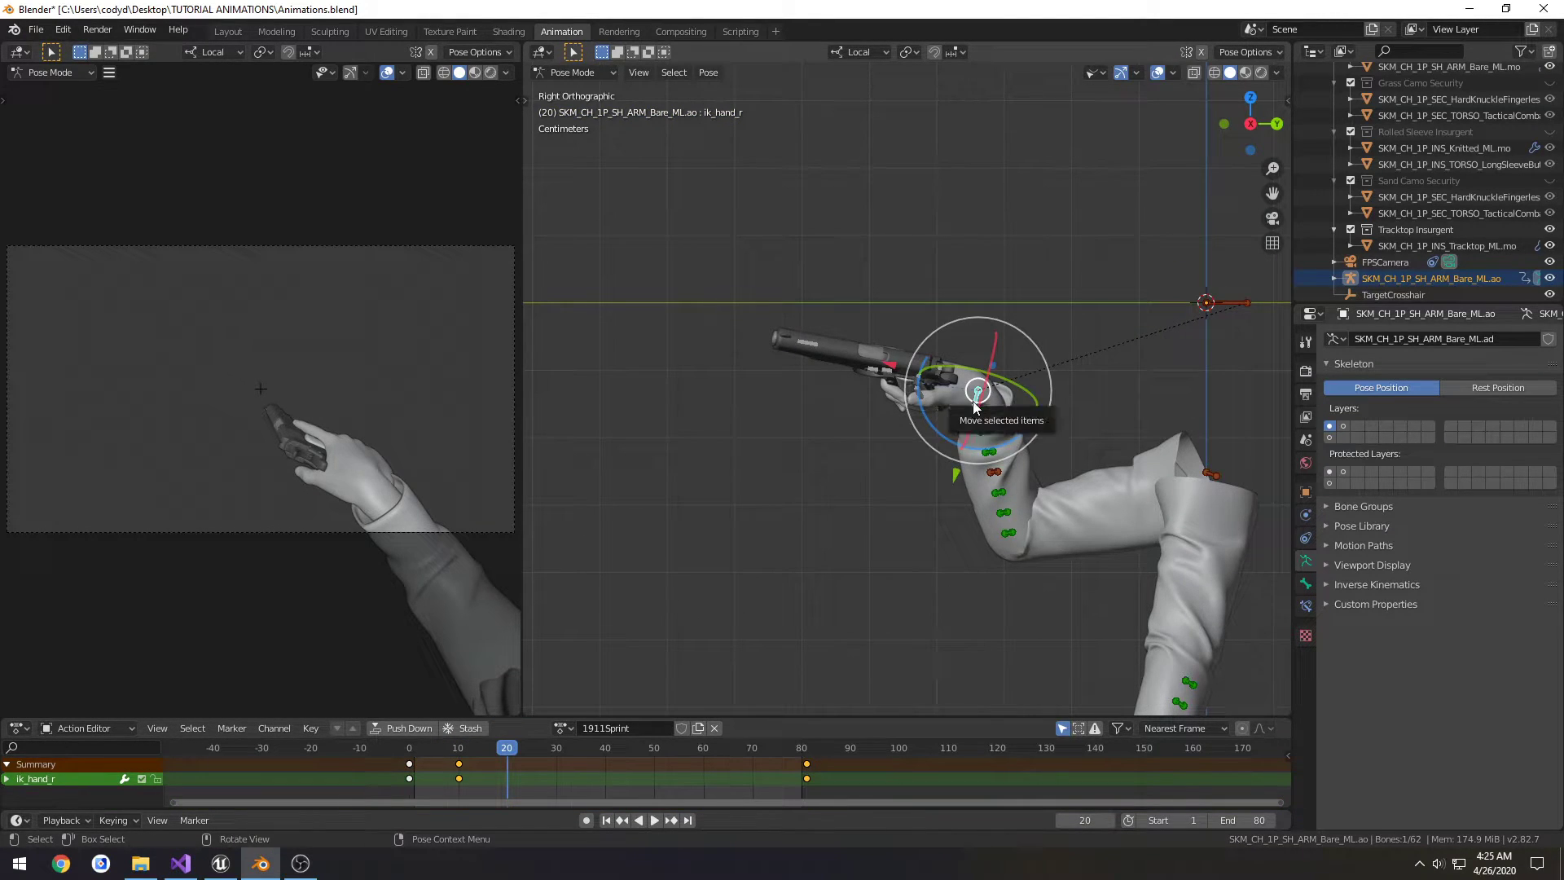
{"action": "key", "text": "g"}
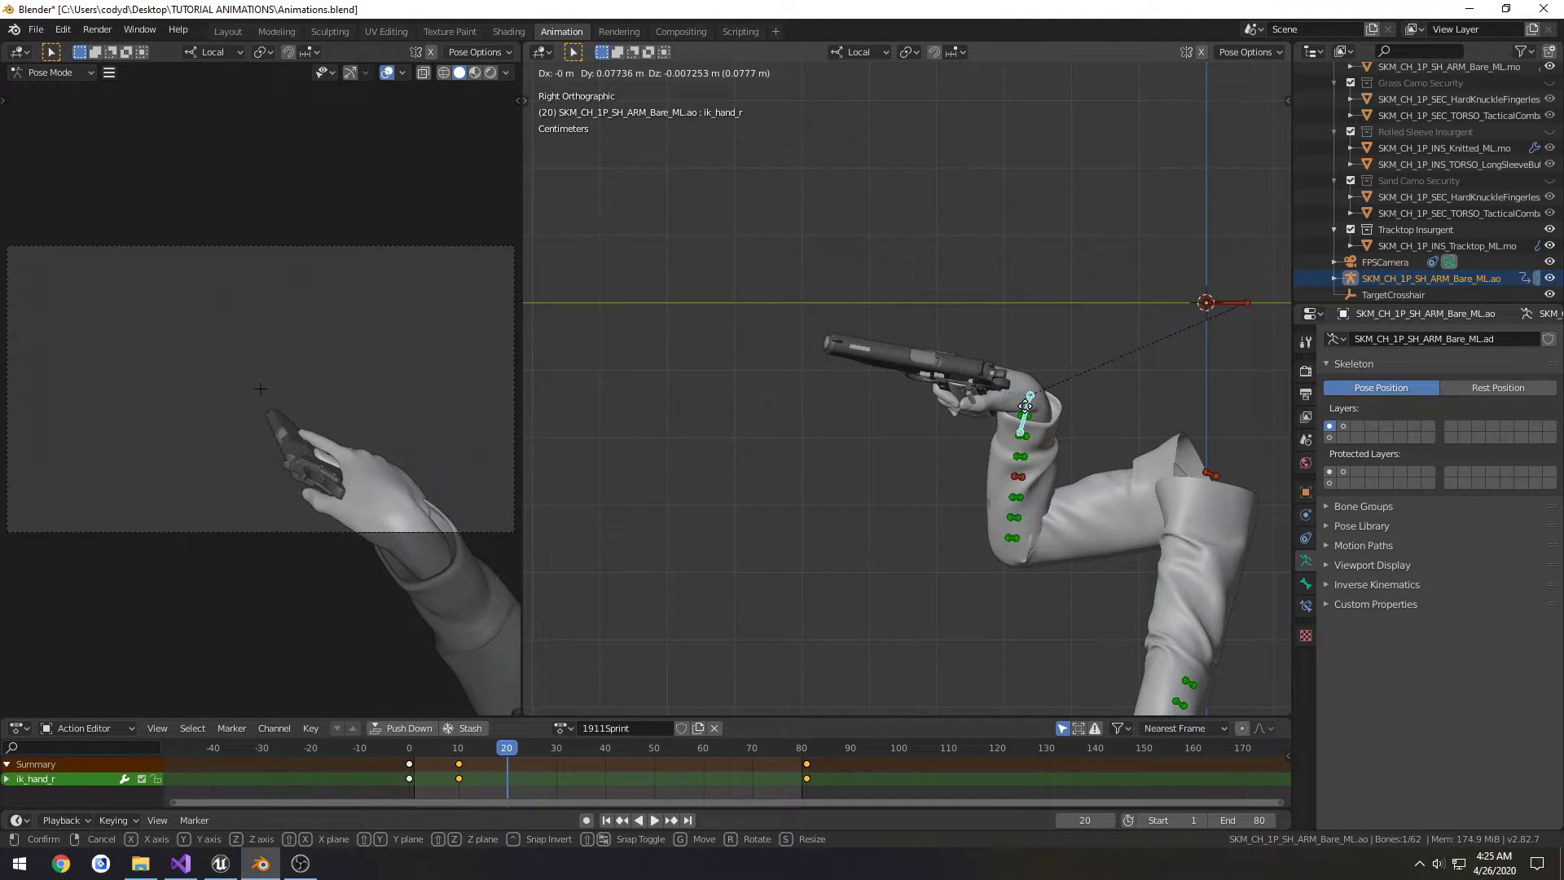
{"action": "left_click", "coordinate": [1019, 406]}
- Check the pulled-back hand from the front and back, and keyframe all visible bones at frame 20
{"action": "key", "text": "KP_1"}
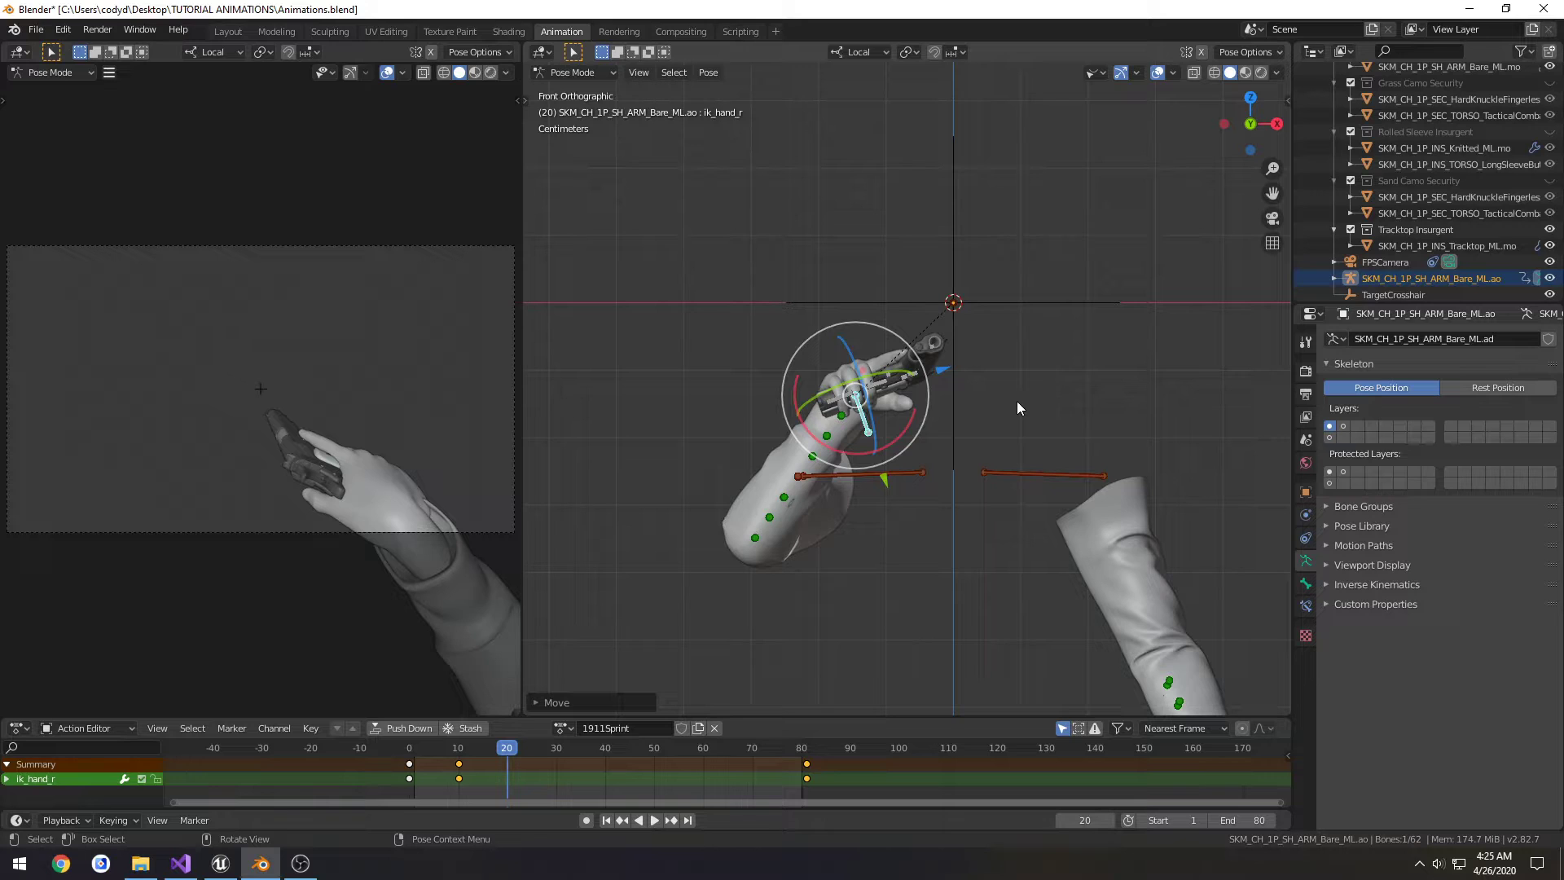
{"action": "key", "text": "ctrl+KP_1"}
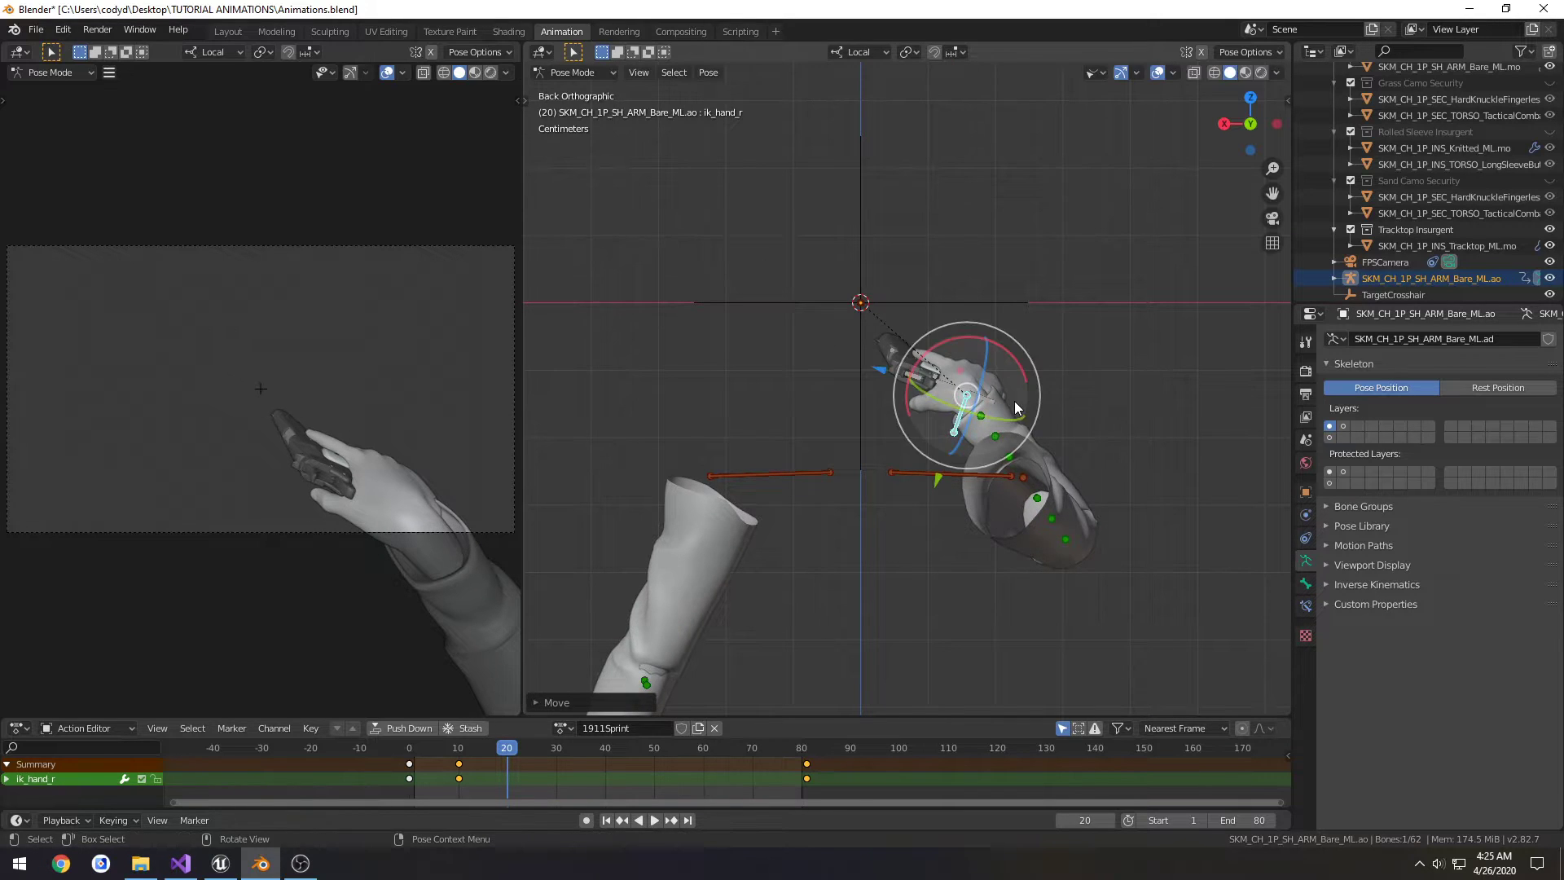
{"action": "key", "text": "a"}
{"action": "key", "text": "i"}
{"action": "left_click", "coordinate": [1014, 401]}
- Copy the frame 10 keyframes to frame 30
{"action": "left_click_drag", "start_coordinate": [503, 749], "coordinate": [556, 749]}
{"action": "left_click", "coordinate": [458, 764]}
{"action": "key", "text": "ctrl+c"}
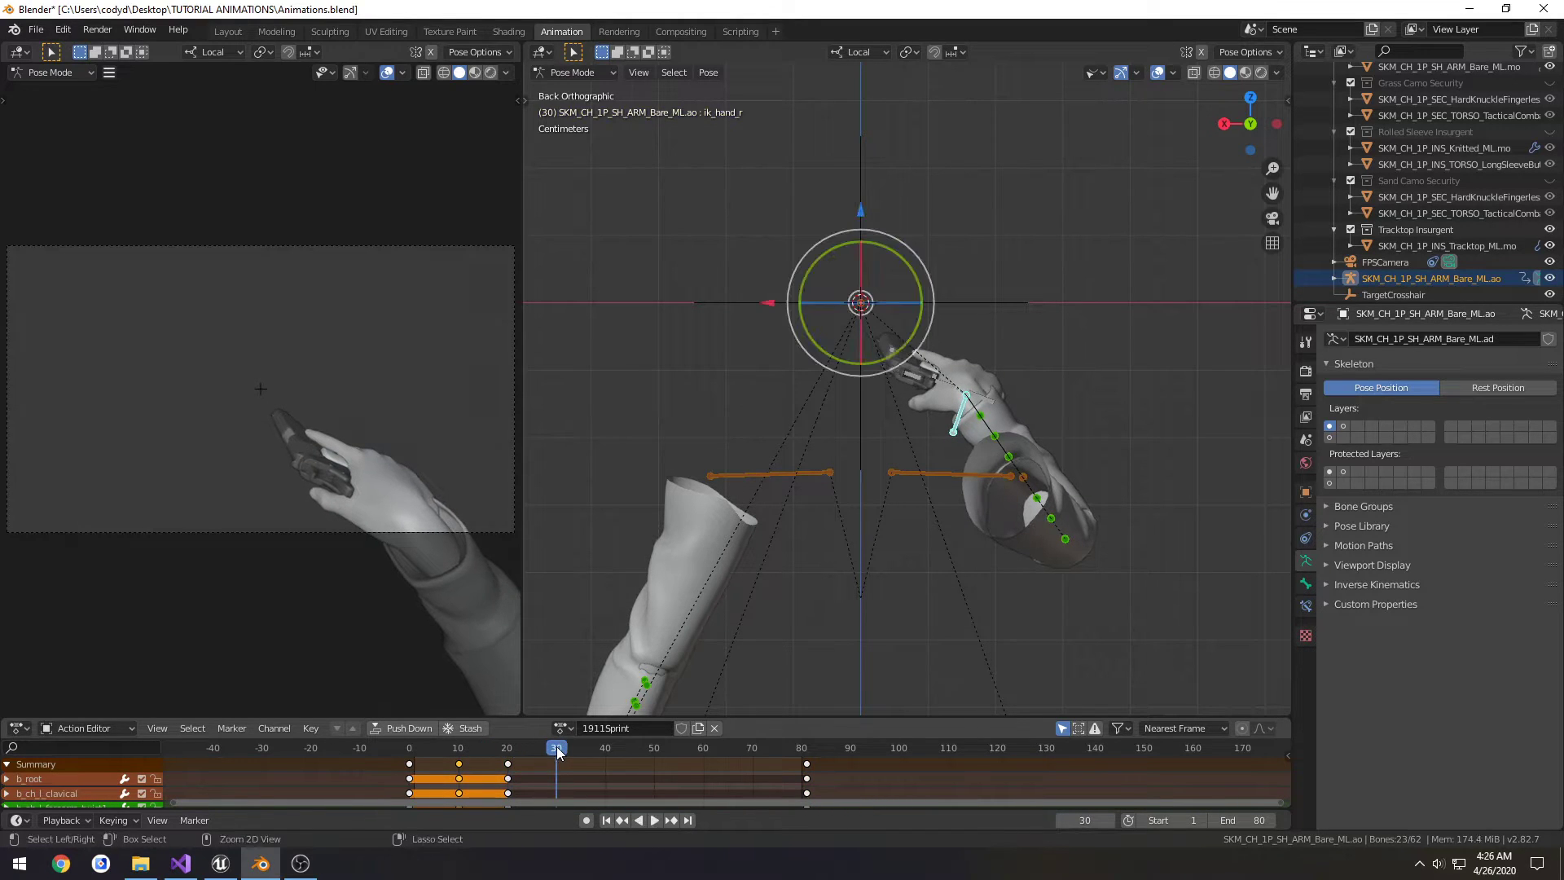
{"action": "key", "text": "ctrl+v"}
- Copy the frame 0 keyframes to frame 40
{"action": "left_click", "coordinate": [510, 763]}
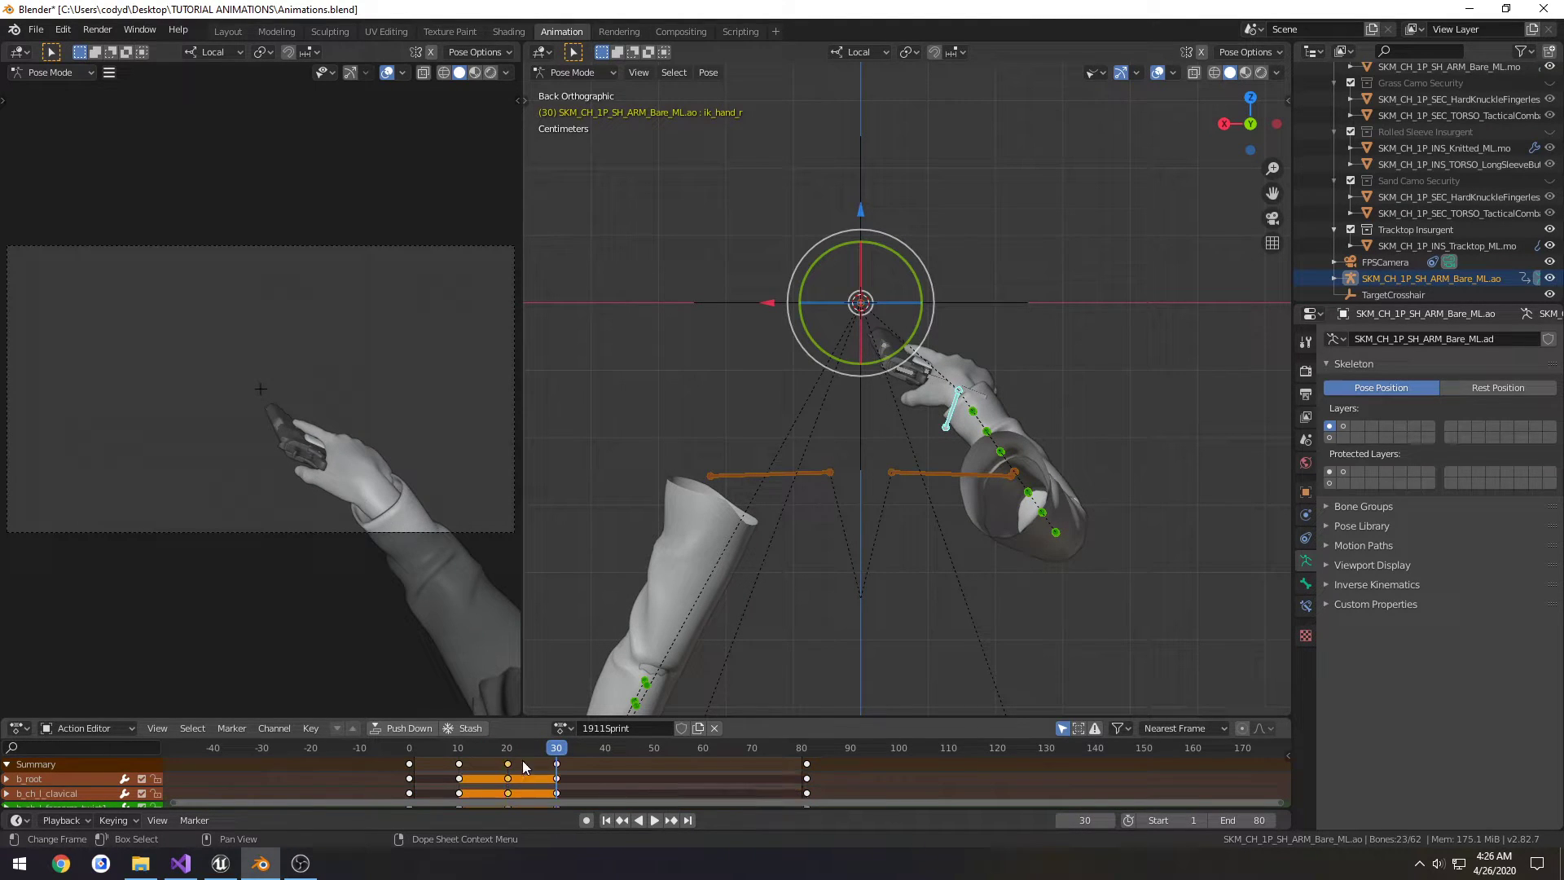
{"action": "left_click", "coordinate": [410, 764]}
{"action": "left_click", "coordinate": [605, 749]}
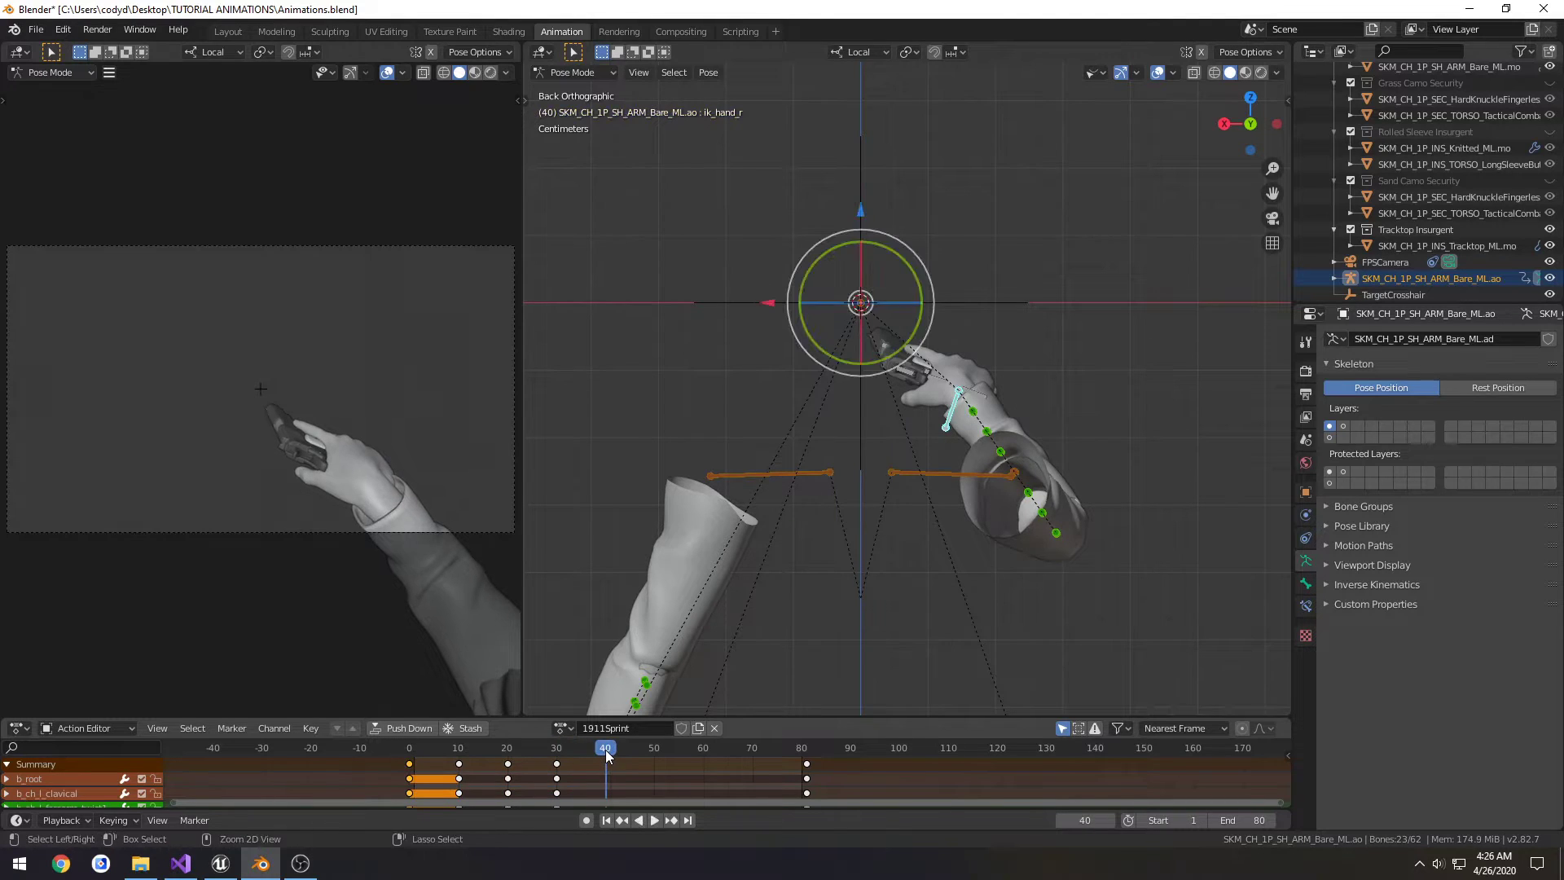
{"action": "key", "text": "ctrl+v"}
- Play the animation from frame 0 to check the forward and backward hand motion
{"action": "left_click_drag", "start_coordinate": [605, 750], "coordinate": [409, 752]}
{"action": "key", "text": "space"}
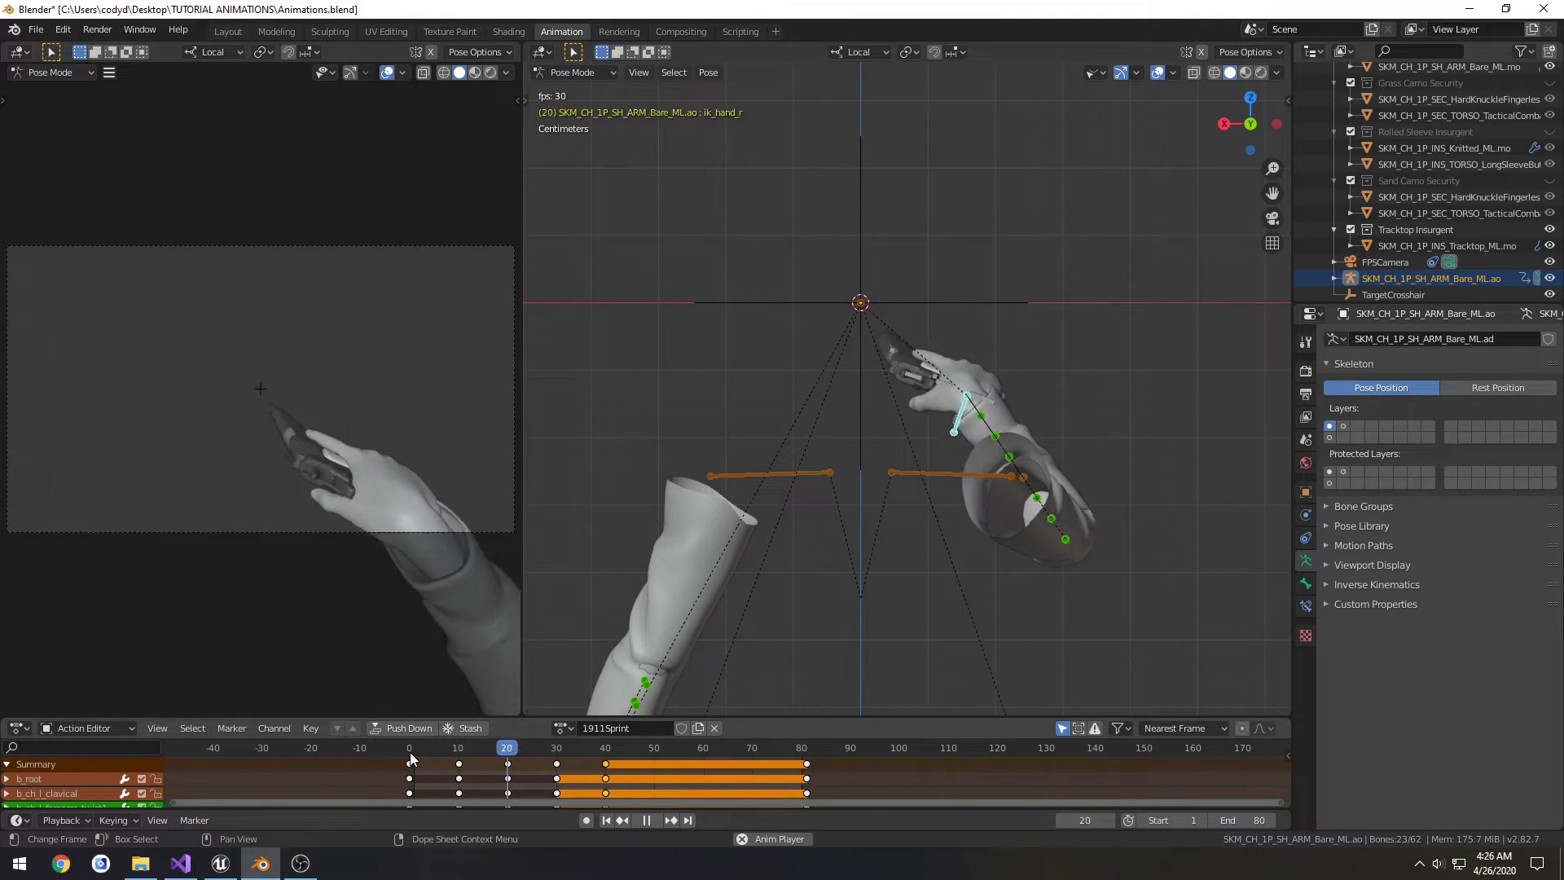
{"action": "key", "text": "space"}
- Shift the frame 10 keyframes to frame 5 and jump to the keyframe at frame 20
{"action": "left_click_drag", "start_coordinate": [587, 750], "coordinate": [435, 767]}
{"action": "key", "text": "Up"}
{"action": "key", "text": "Up"}
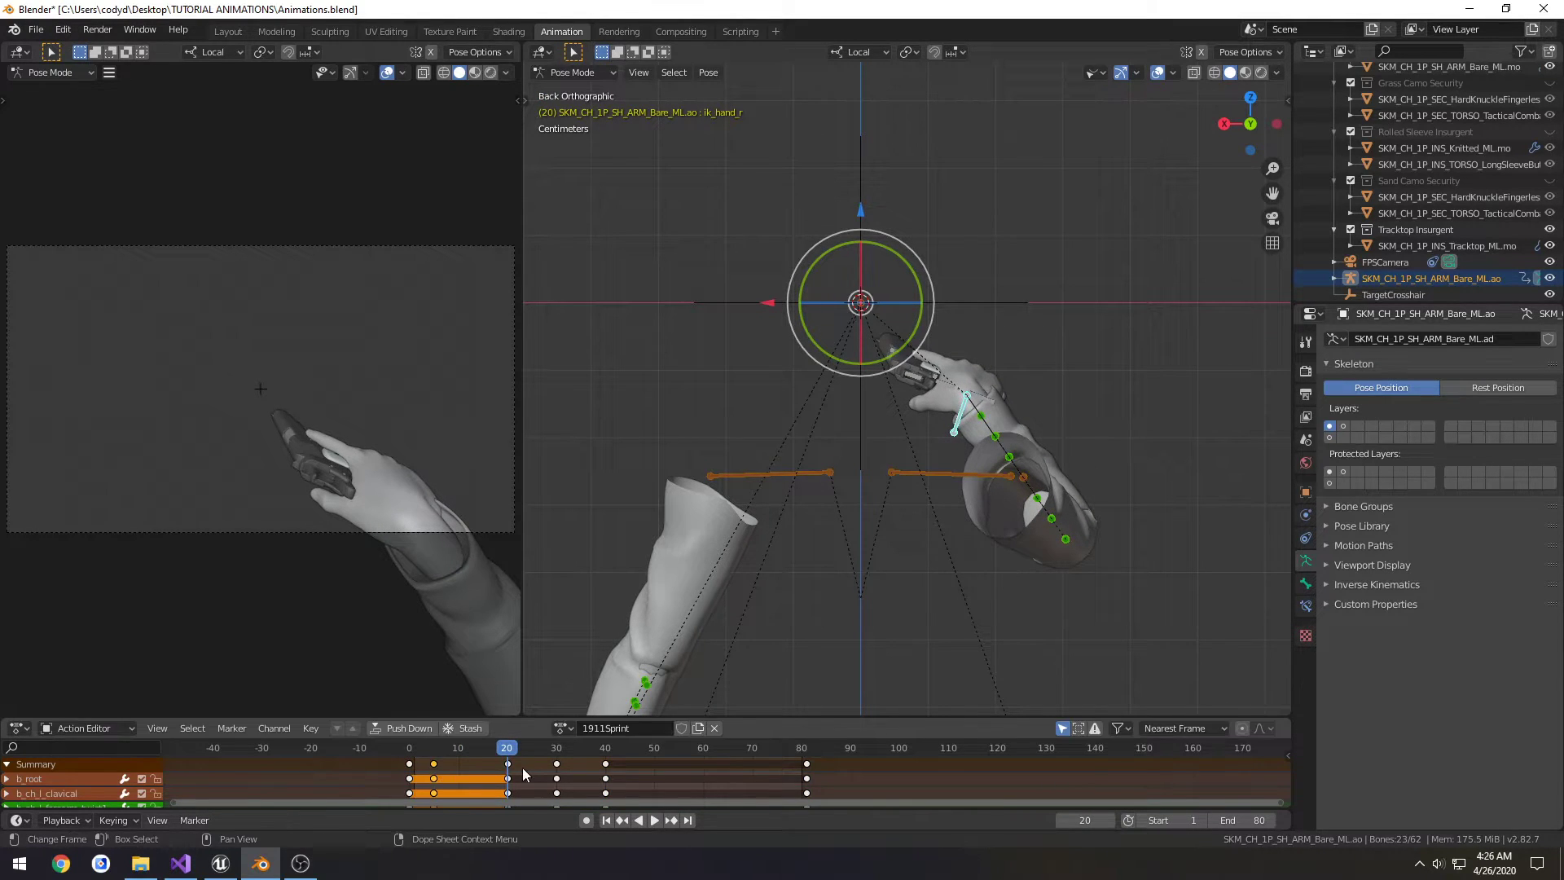
- Shift the keyframes at frames 20, 30 and 40 five frames earlier, to 15, 25 and 35
{"action": "left_click", "coordinate": [512, 767]}
{"action": "left_click", "coordinate": [558, 768], "text": "shift"}
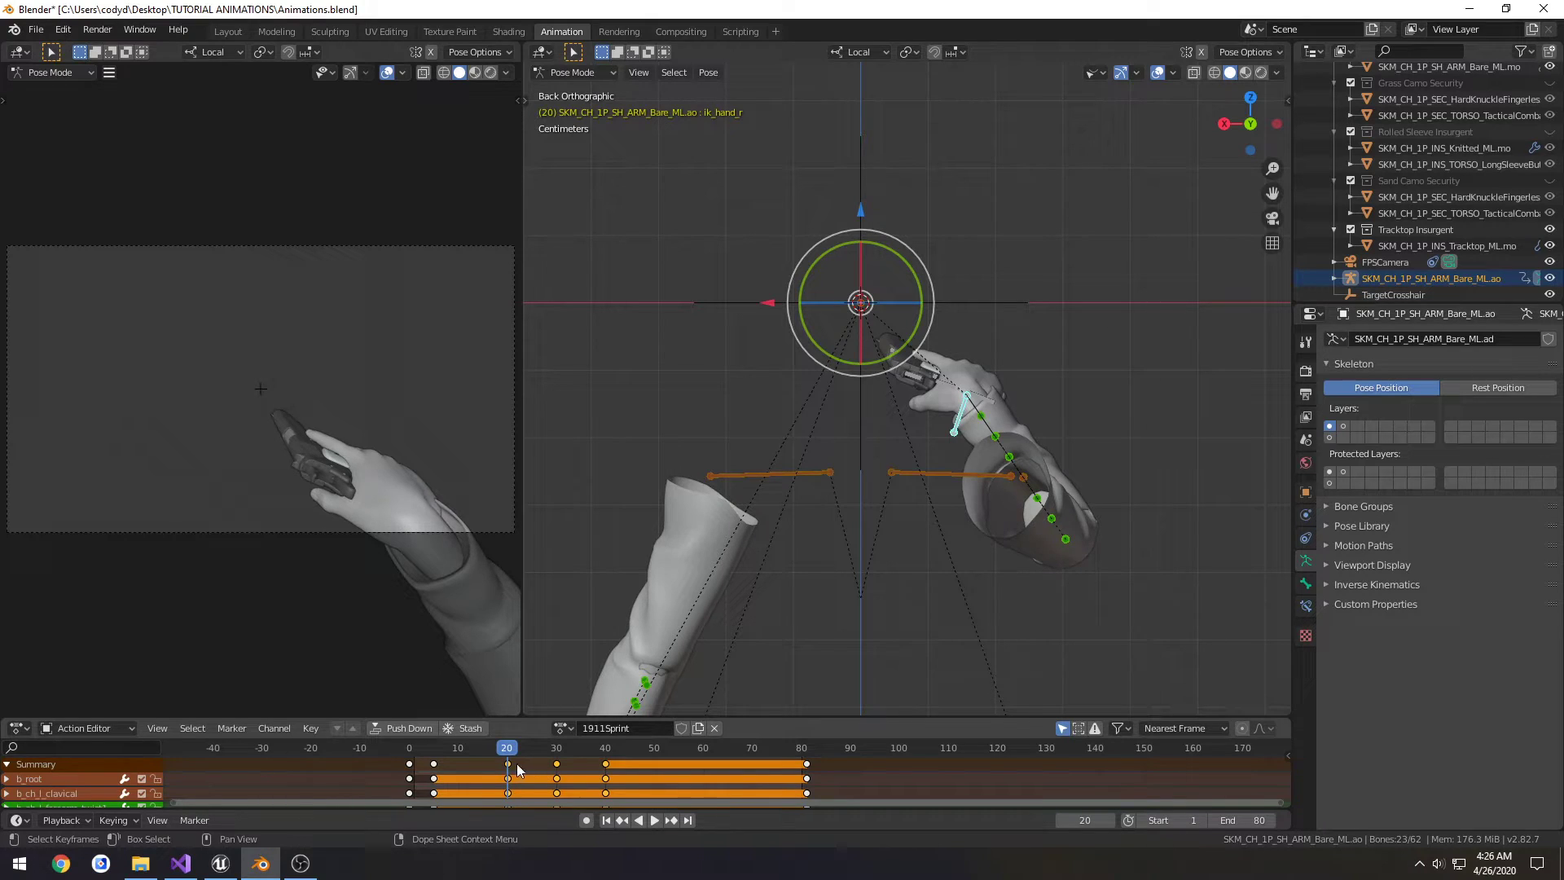
{"action": "left_click_drag", "start_coordinate": [506, 764], "coordinate": [482, 766]}
- Play the retimed animation from frame 0 to judge the pacing of the hand swing
{"action": "left_click_drag", "start_coordinate": [477, 748], "coordinate": [408, 750]}
{"action": "key", "text": "space"}
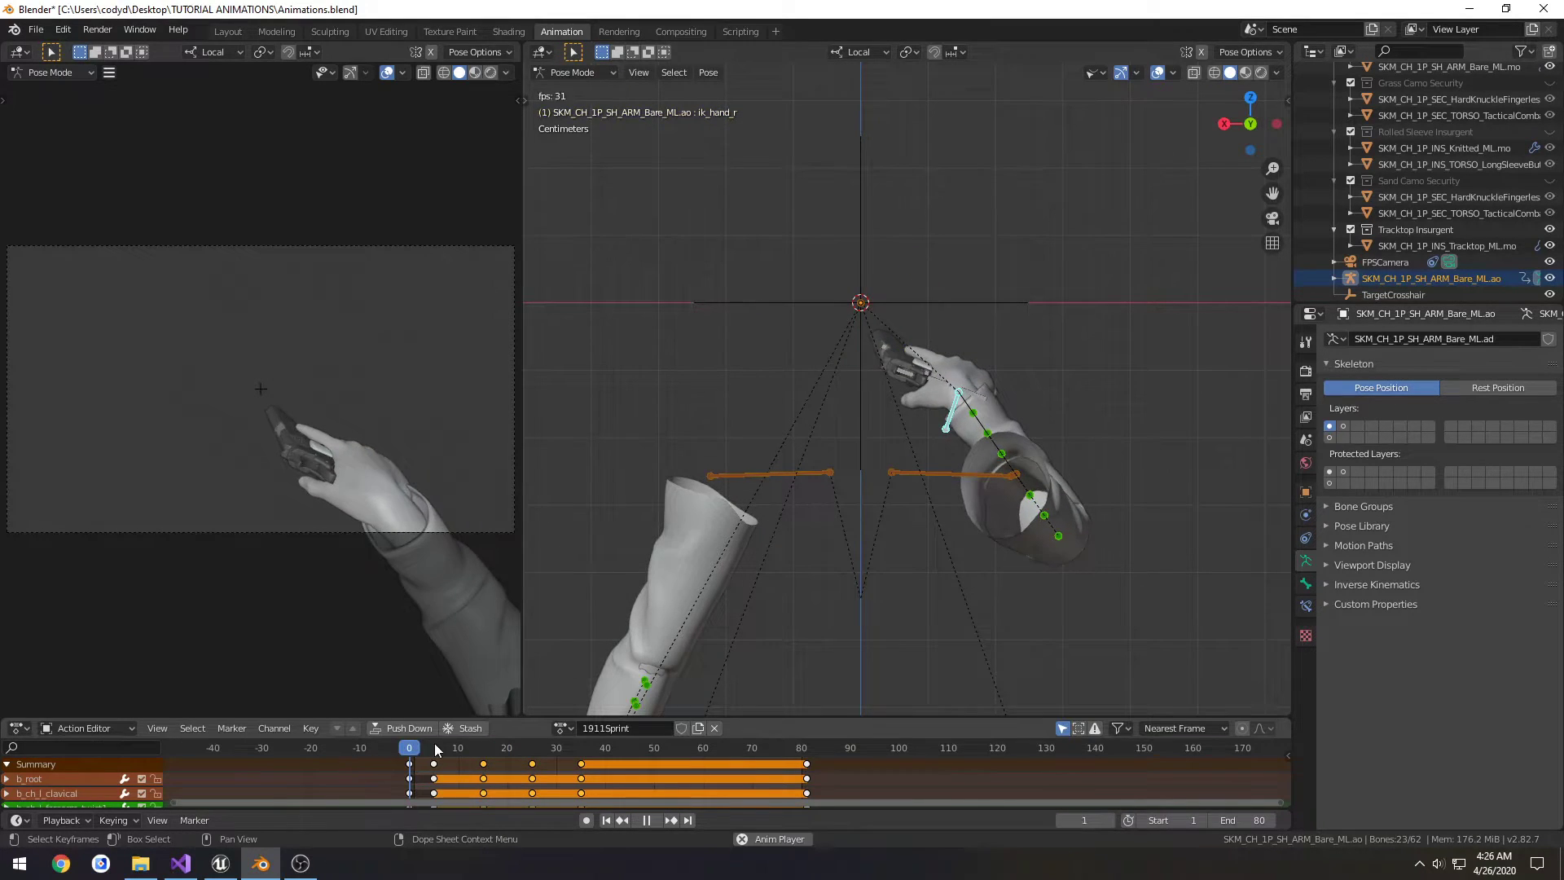
{"action": "key", "text": "space"}
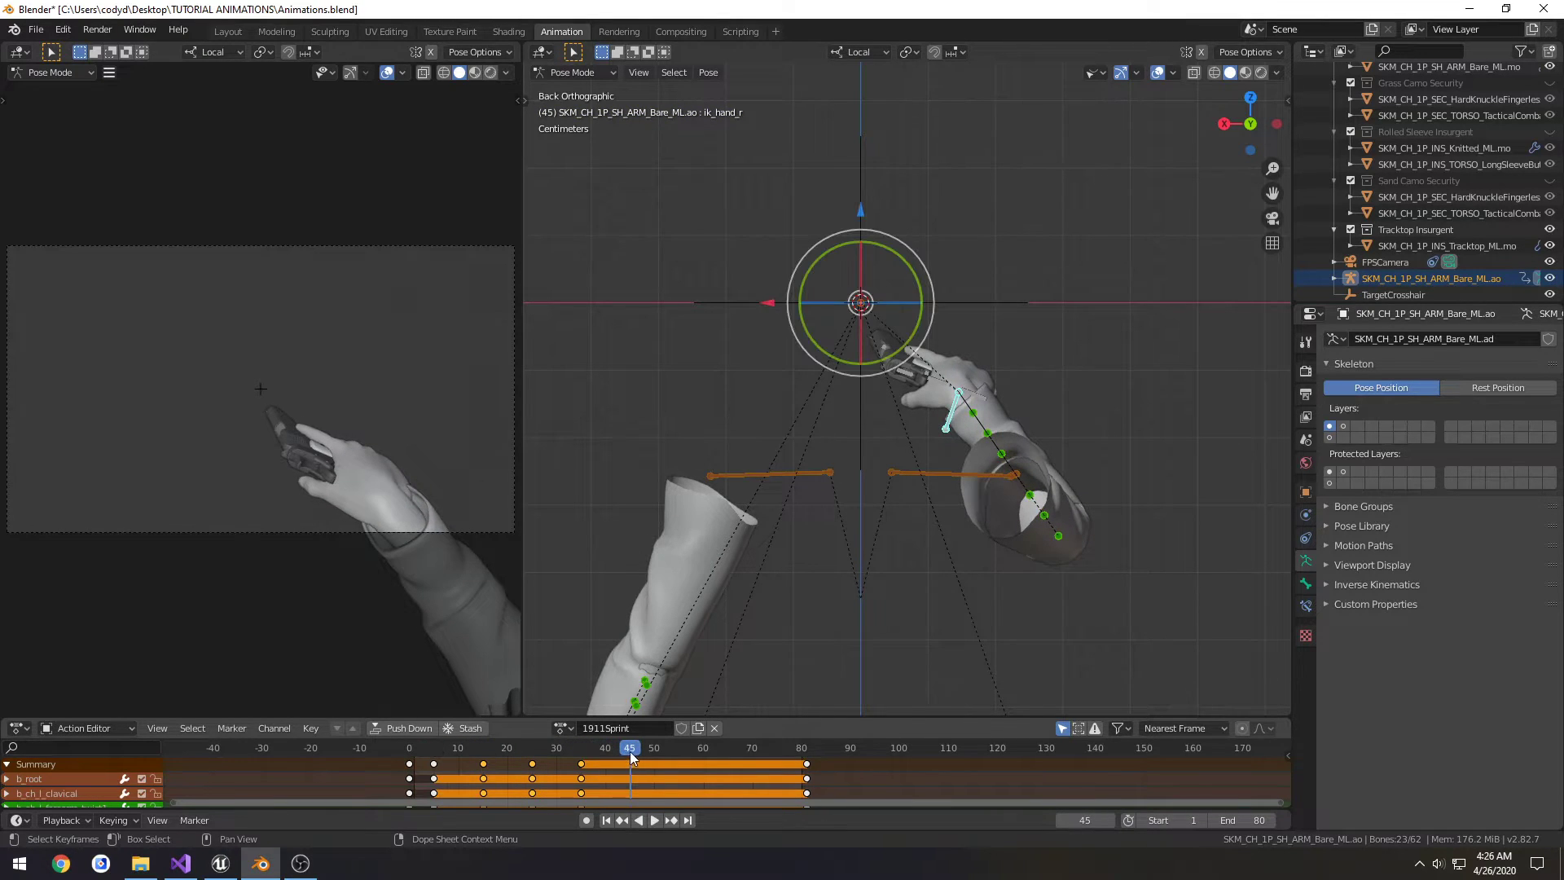
- Copy the keyframes at frame 5 and paste them at frame 45
{"action": "left_click_drag", "start_coordinate": [628, 751], "coordinate": [605, 749]}
{"action": "left_click", "coordinate": [434, 764]}
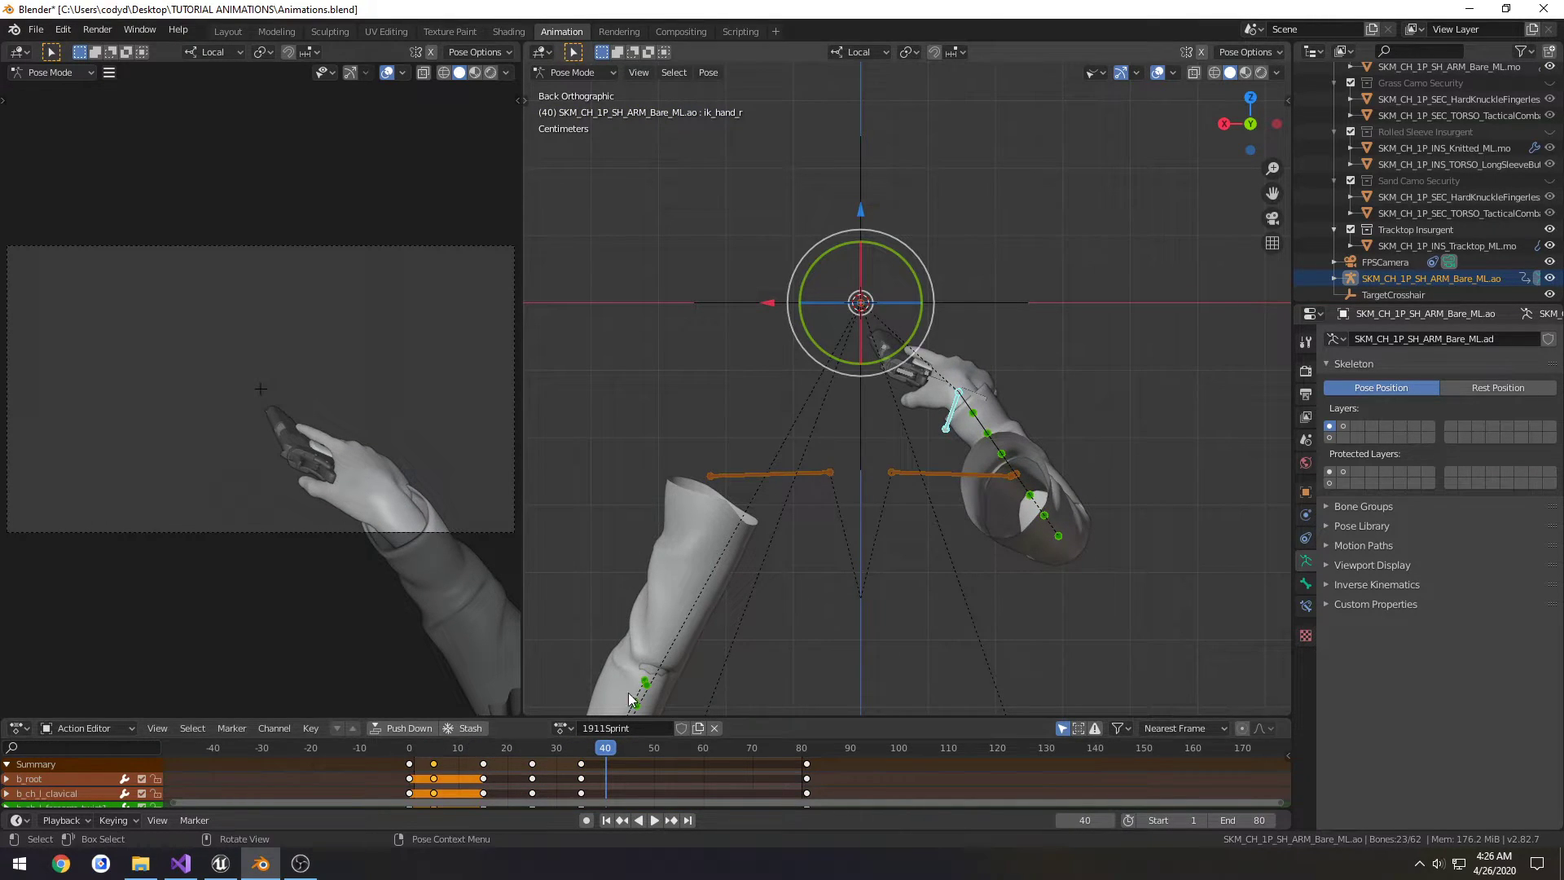
{"action": "key", "text": "space"}
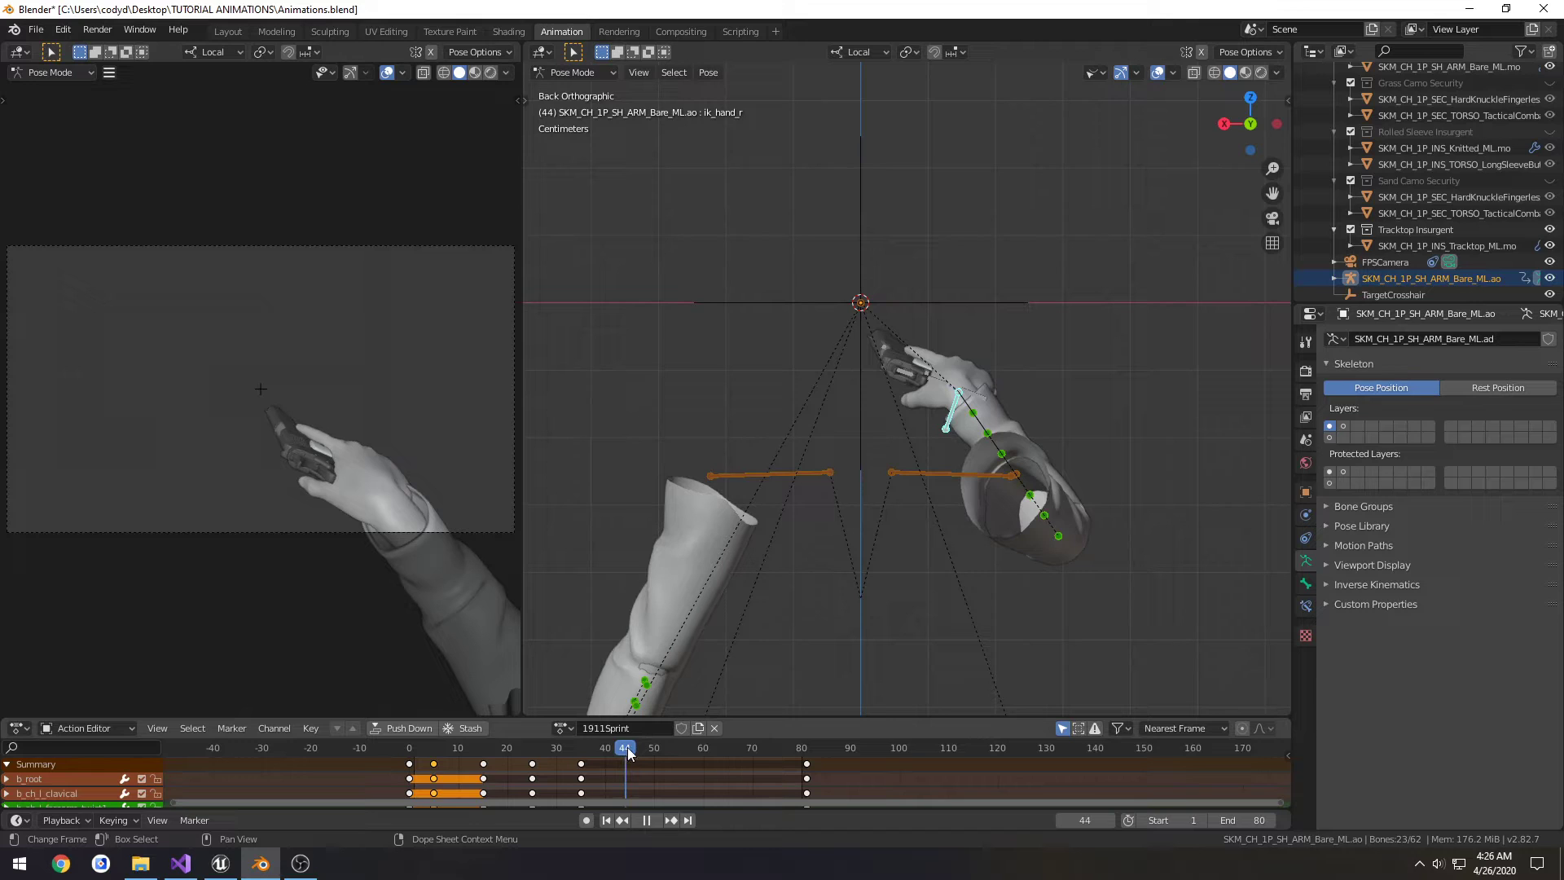
{"action": "key", "text": "space"}
{"action": "key", "text": "ctrl+v"}
{"action": "key", "text": "ctrl+v"}
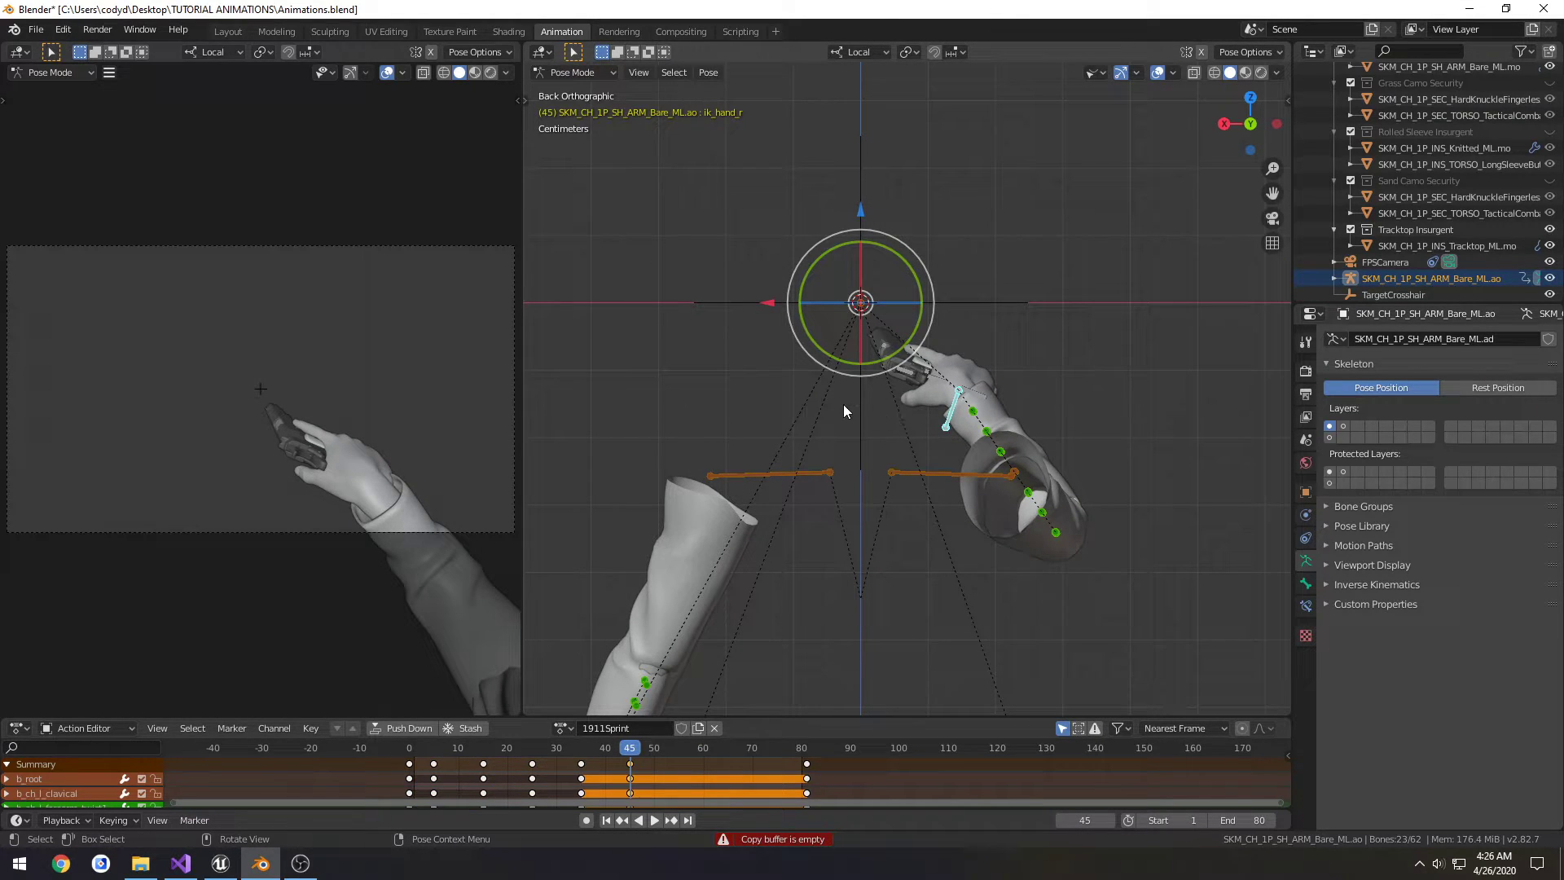
- At frame 45, raise the ik_hand_r bone slightly in the right side view and keyframe all bones
{"action": "key", "text": "KP_3"}
{"action": "key", "text": "g"}
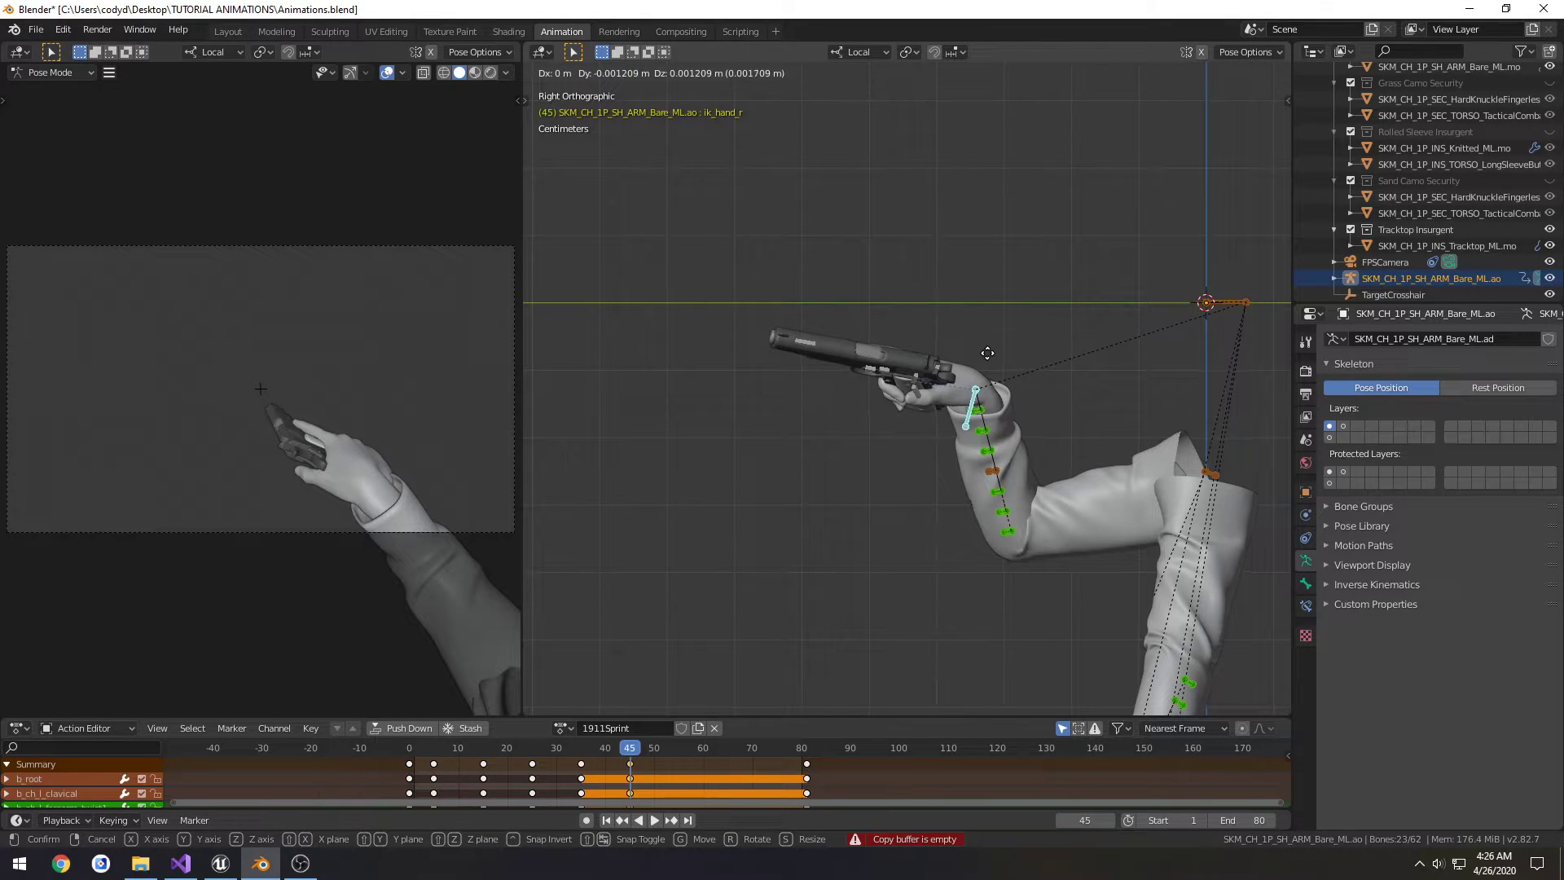
{"action": "left_click", "coordinate": [992, 342]}
{"action": "key", "text": "ctrl+z"}
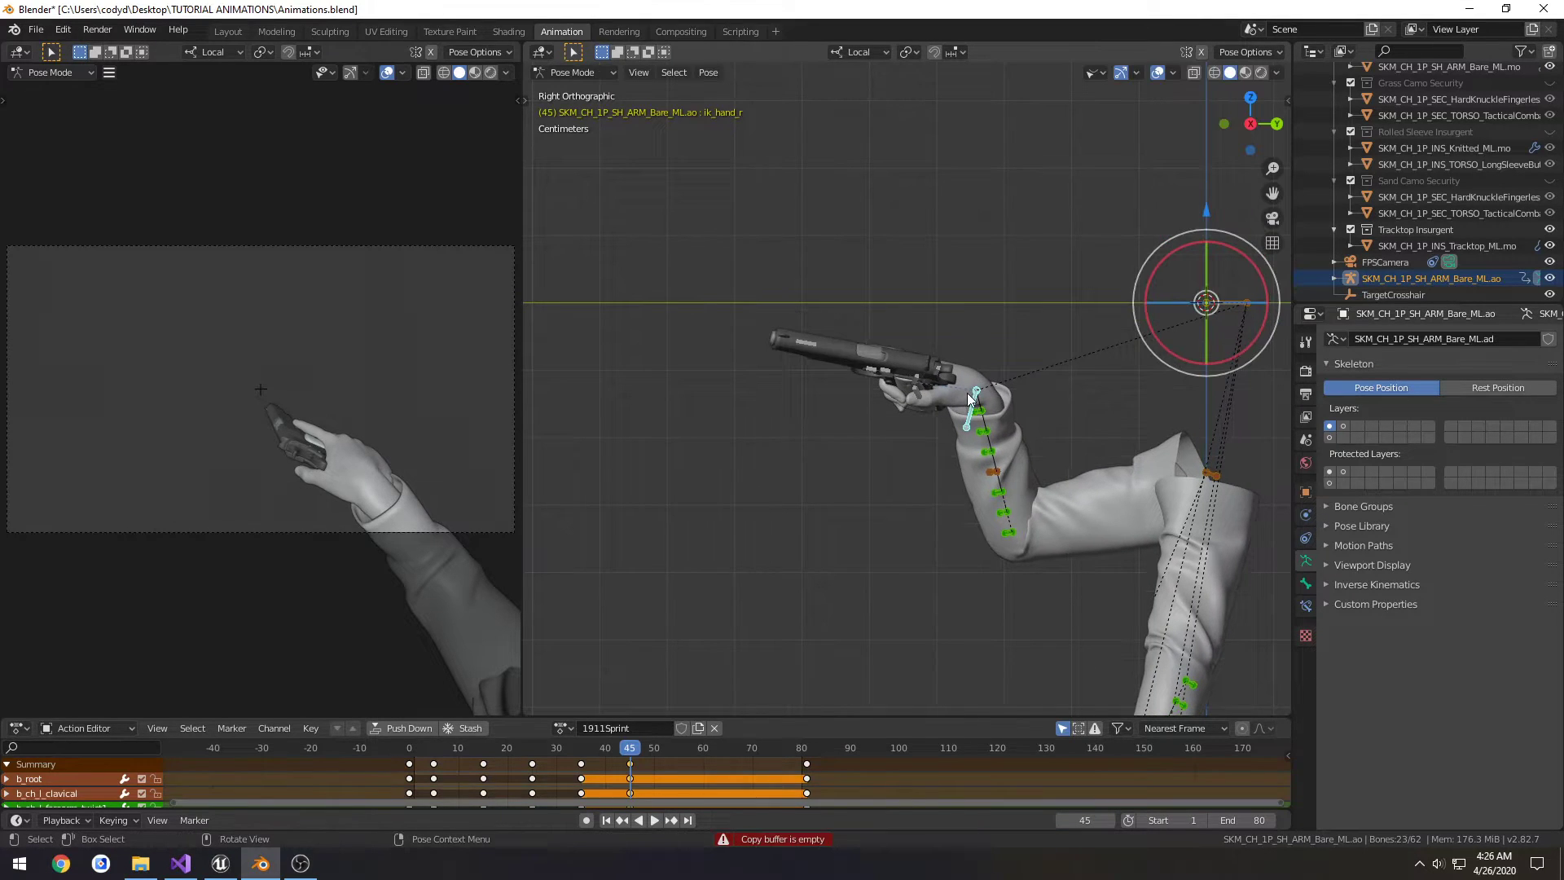
{"action": "left_click", "coordinate": [968, 396]}
{"action": "key", "text": "g"}
{"action": "left_click", "coordinate": [976, 353]}
{"action": "key", "text": "a"}
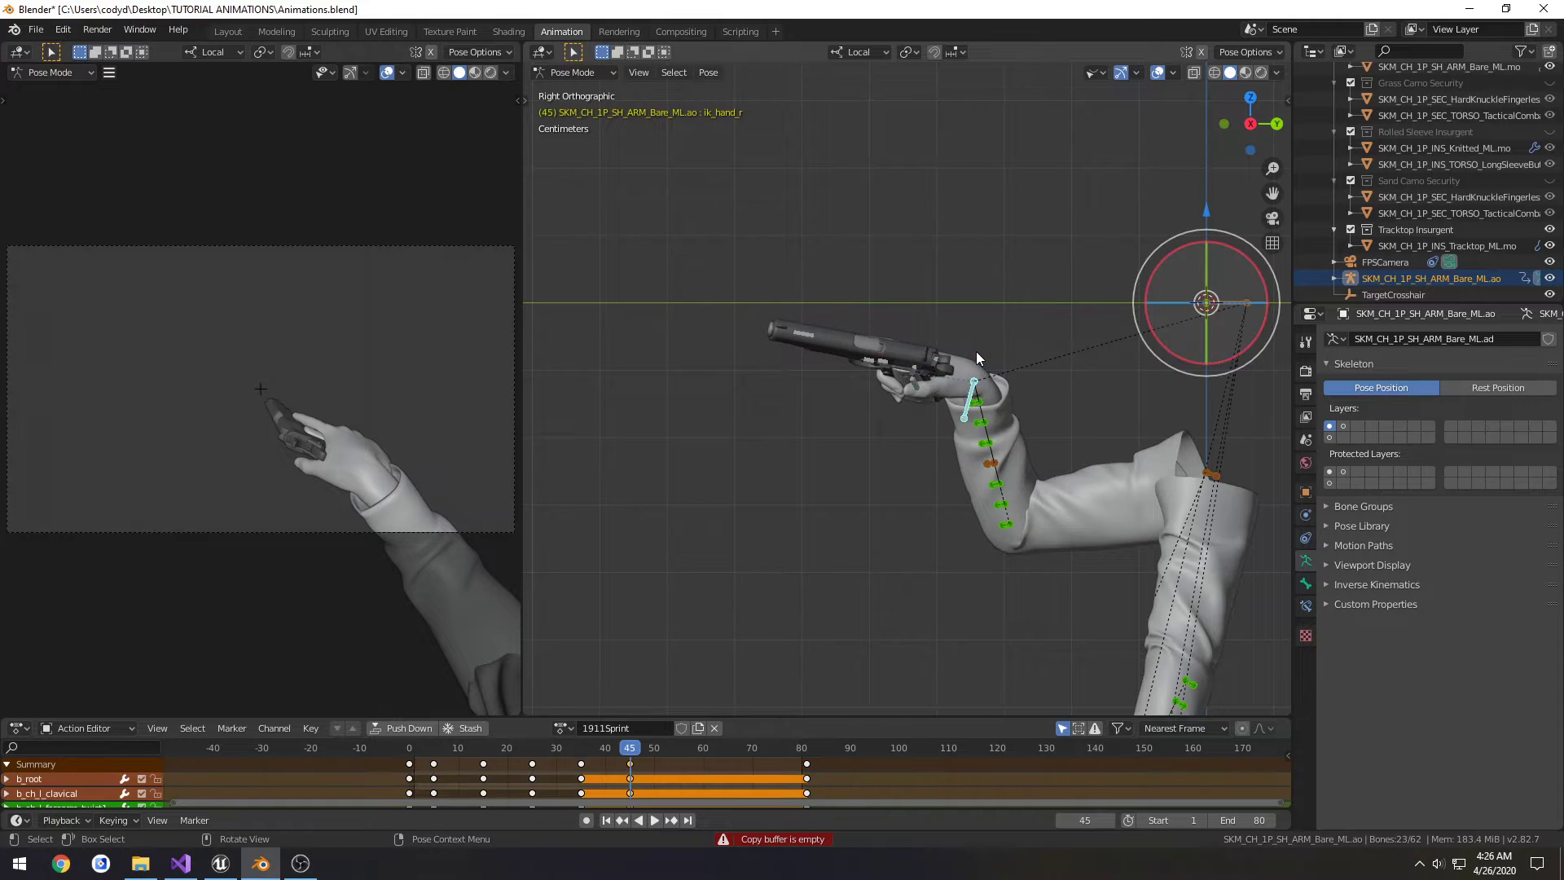
{"action": "key", "text": "i"}
{"action": "left_click", "coordinate": [975, 351]}
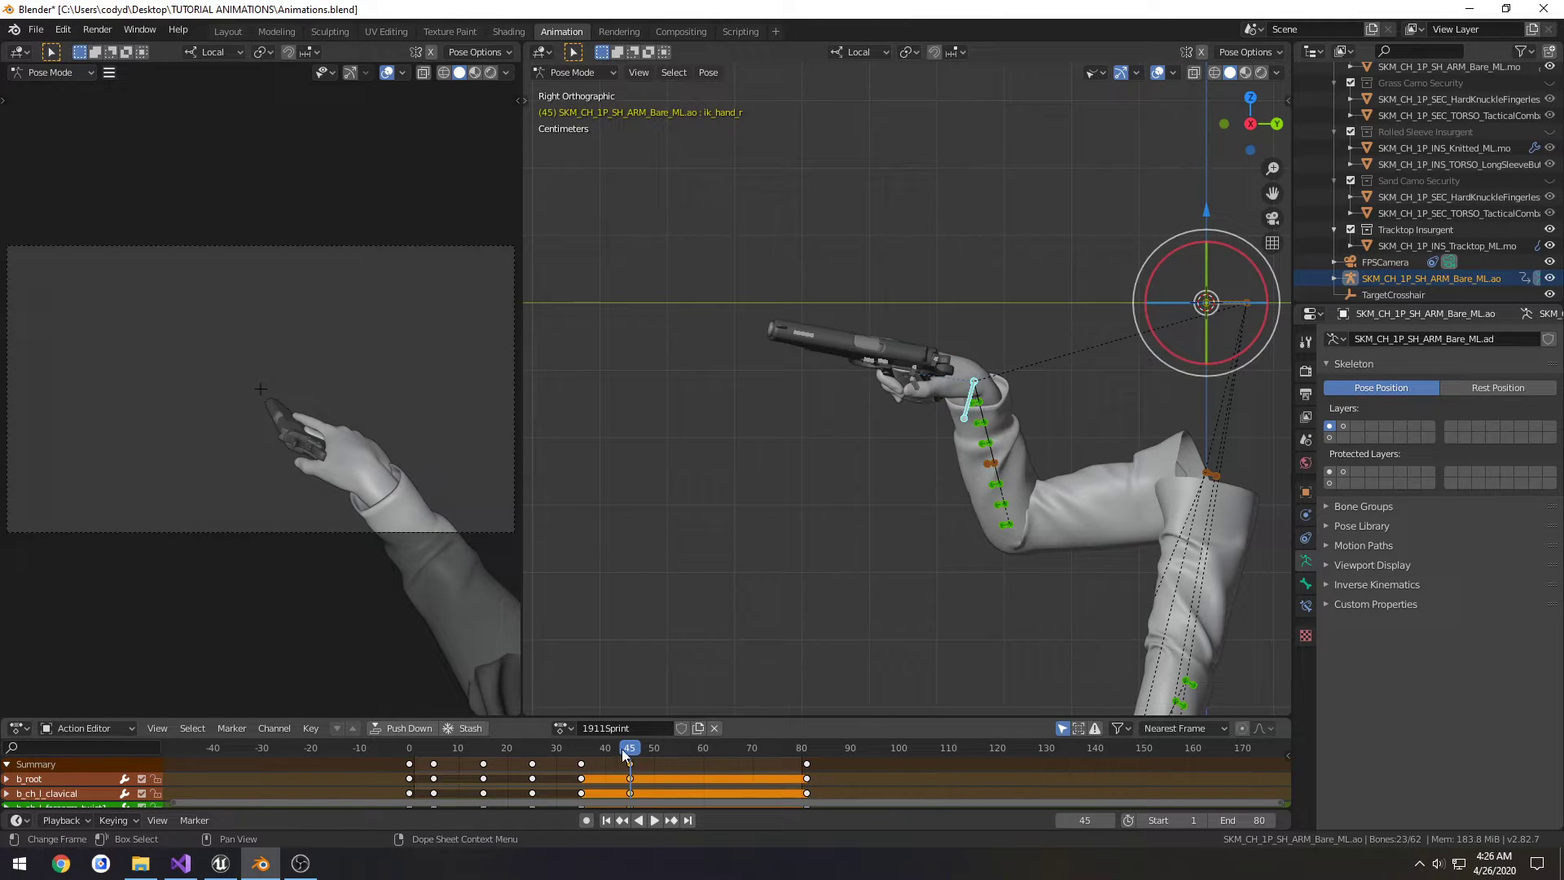
- At frame 55, lower the ik_hand_r bone slightly and keyframe all bones
{"action": "key", "text": "space"}
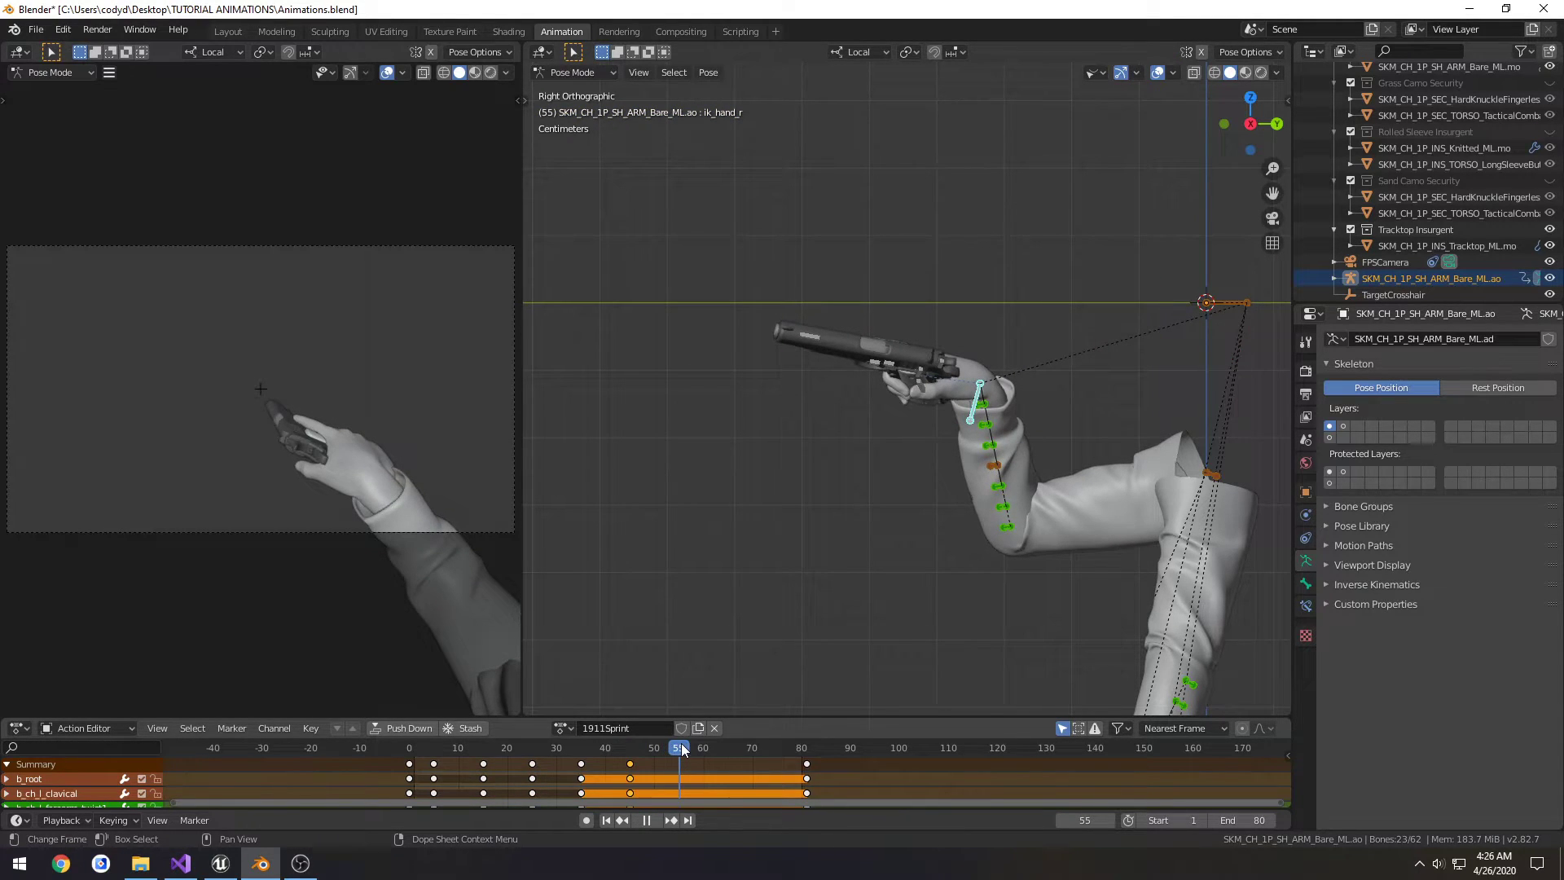
{"action": "key", "text": "space"}
{"action": "left_click", "coordinate": [971, 396]}
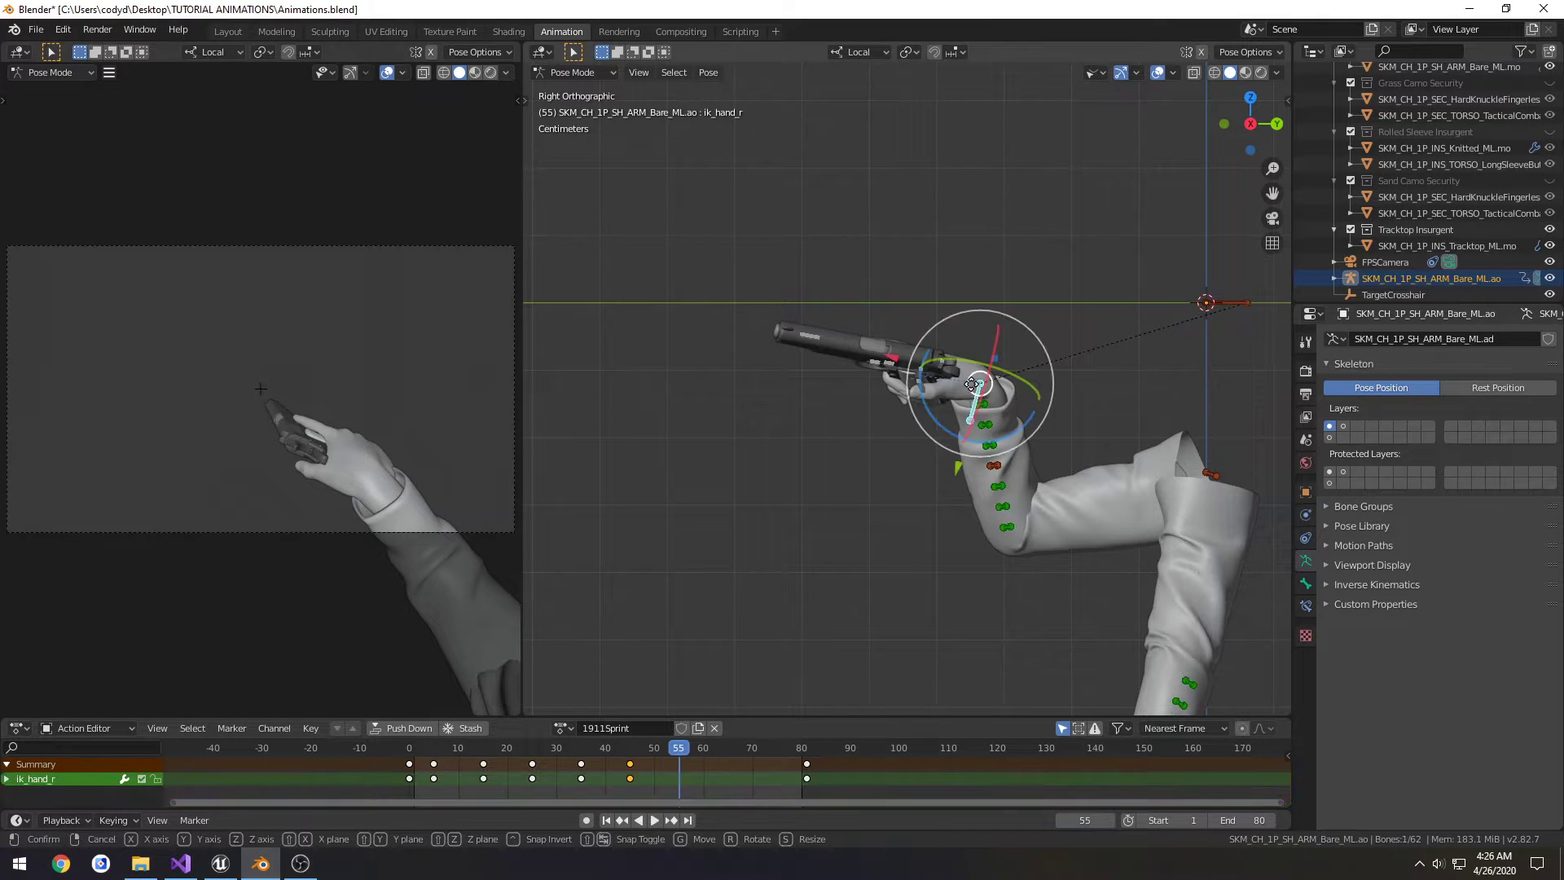
{"action": "key", "text": "g"}
{"action": "left_click", "coordinate": [976, 404]}
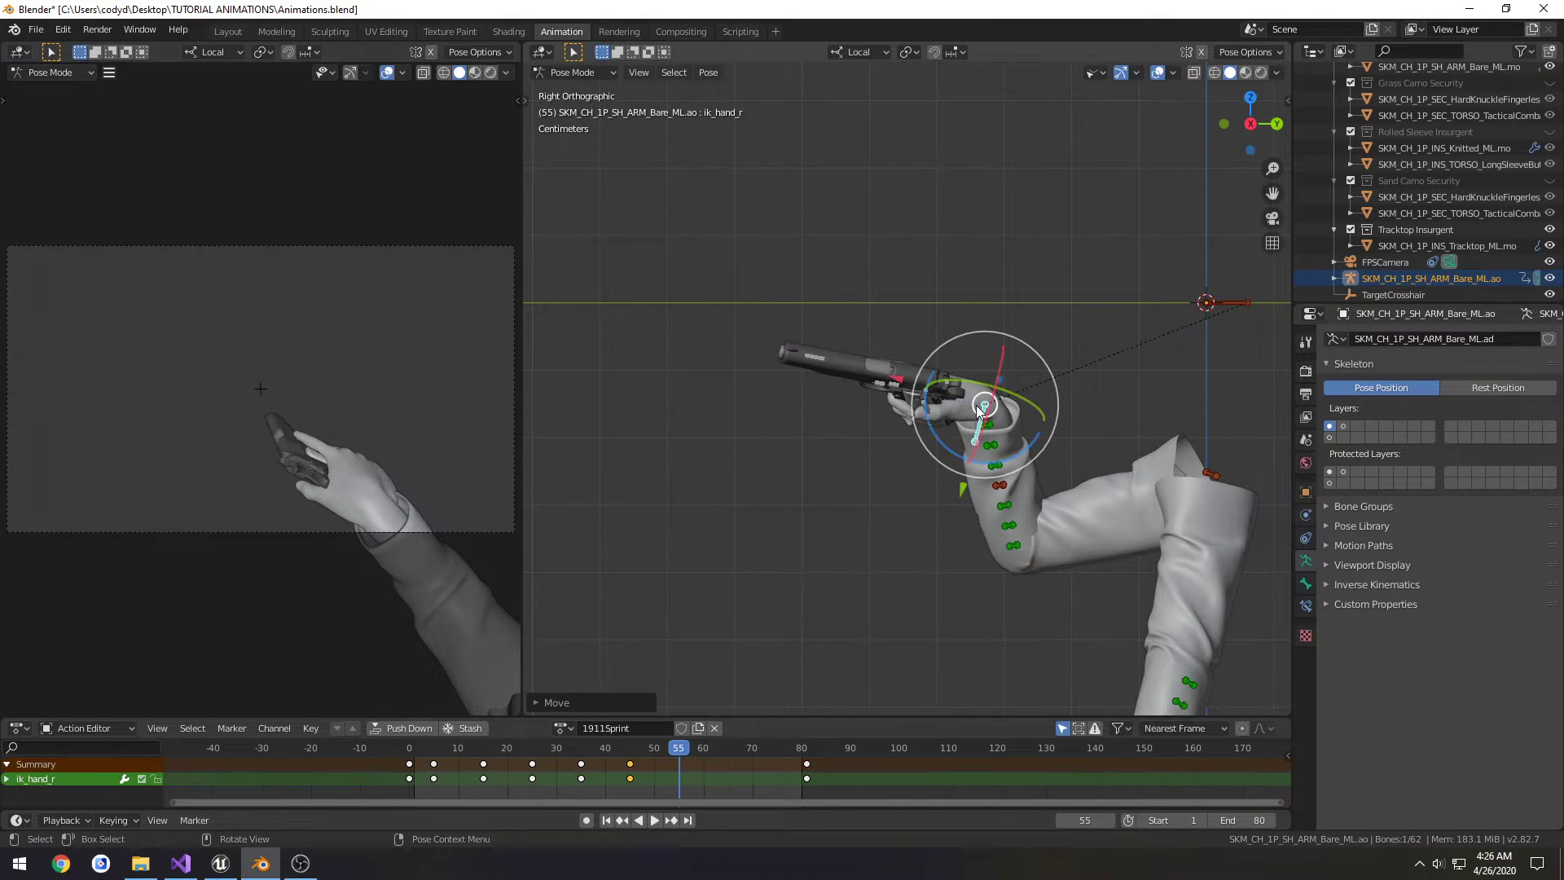
{"action": "key", "text": "a"}
{"action": "key", "text": "i"}
{"action": "left_click", "coordinate": [975, 404]}
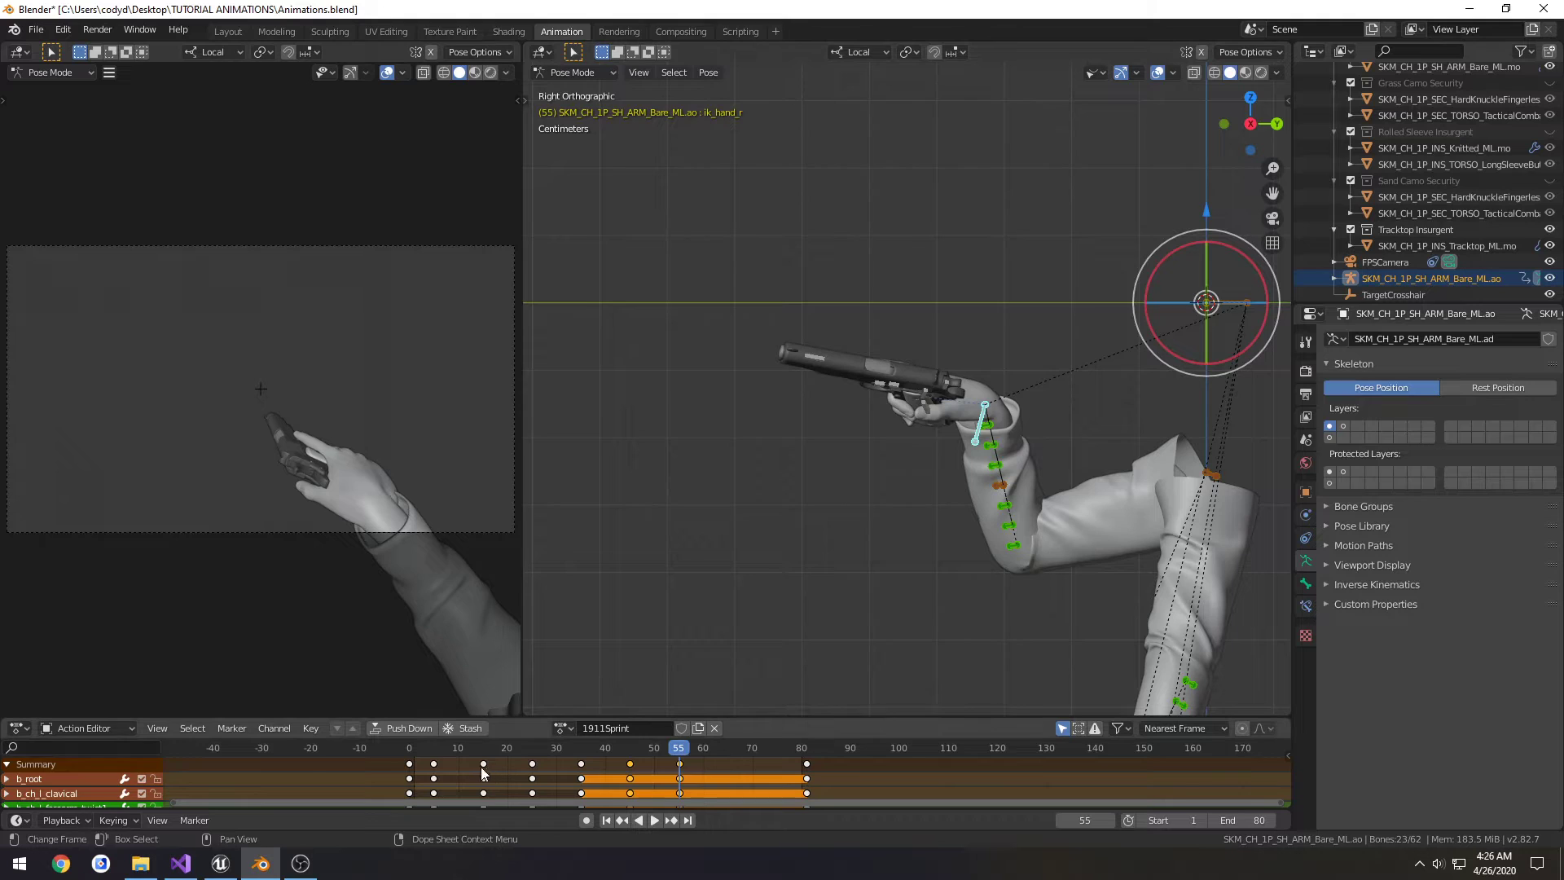
- Play the animation from the start to check the hand swing, and return to frame 55
{"action": "left_click_drag", "start_coordinate": [684, 748], "coordinate": [377, 759]}
{"action": "key", "text": "space"}
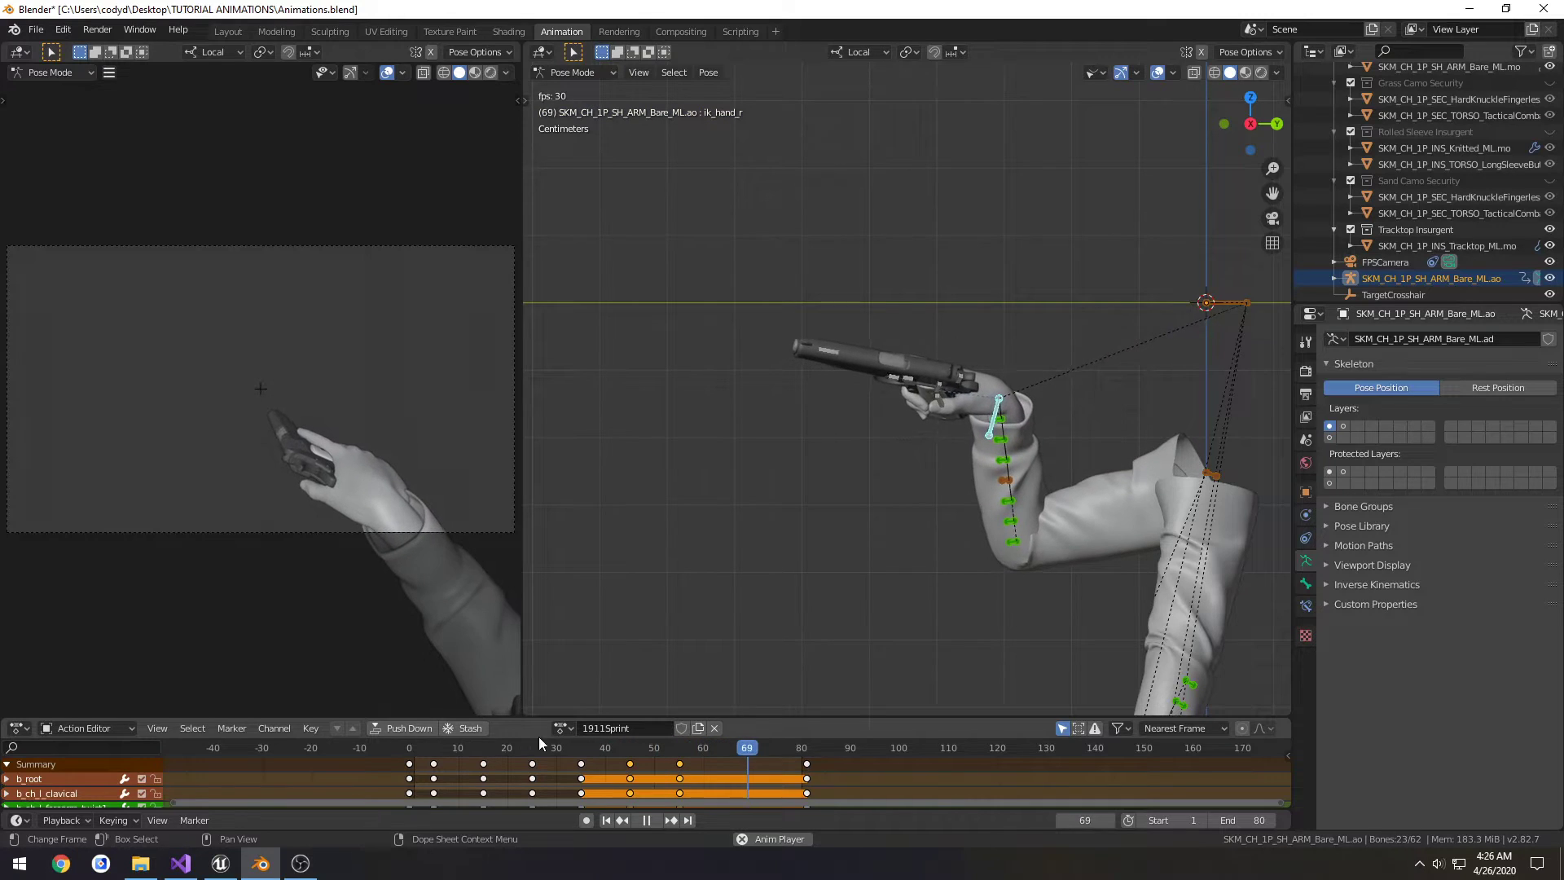
{"action": "left_click_drag", "start_coordinate": [716, 751], "coordinate": [681, 755]}
- Raise the ik_hand_r bone a little at frame 55 and keyframe all bones again
{"action": "key", "text": "g"}
{"action": "left_click", "coordinate": [961, 457]}
{"action": "left_click", "coordinate": [977, 437]}
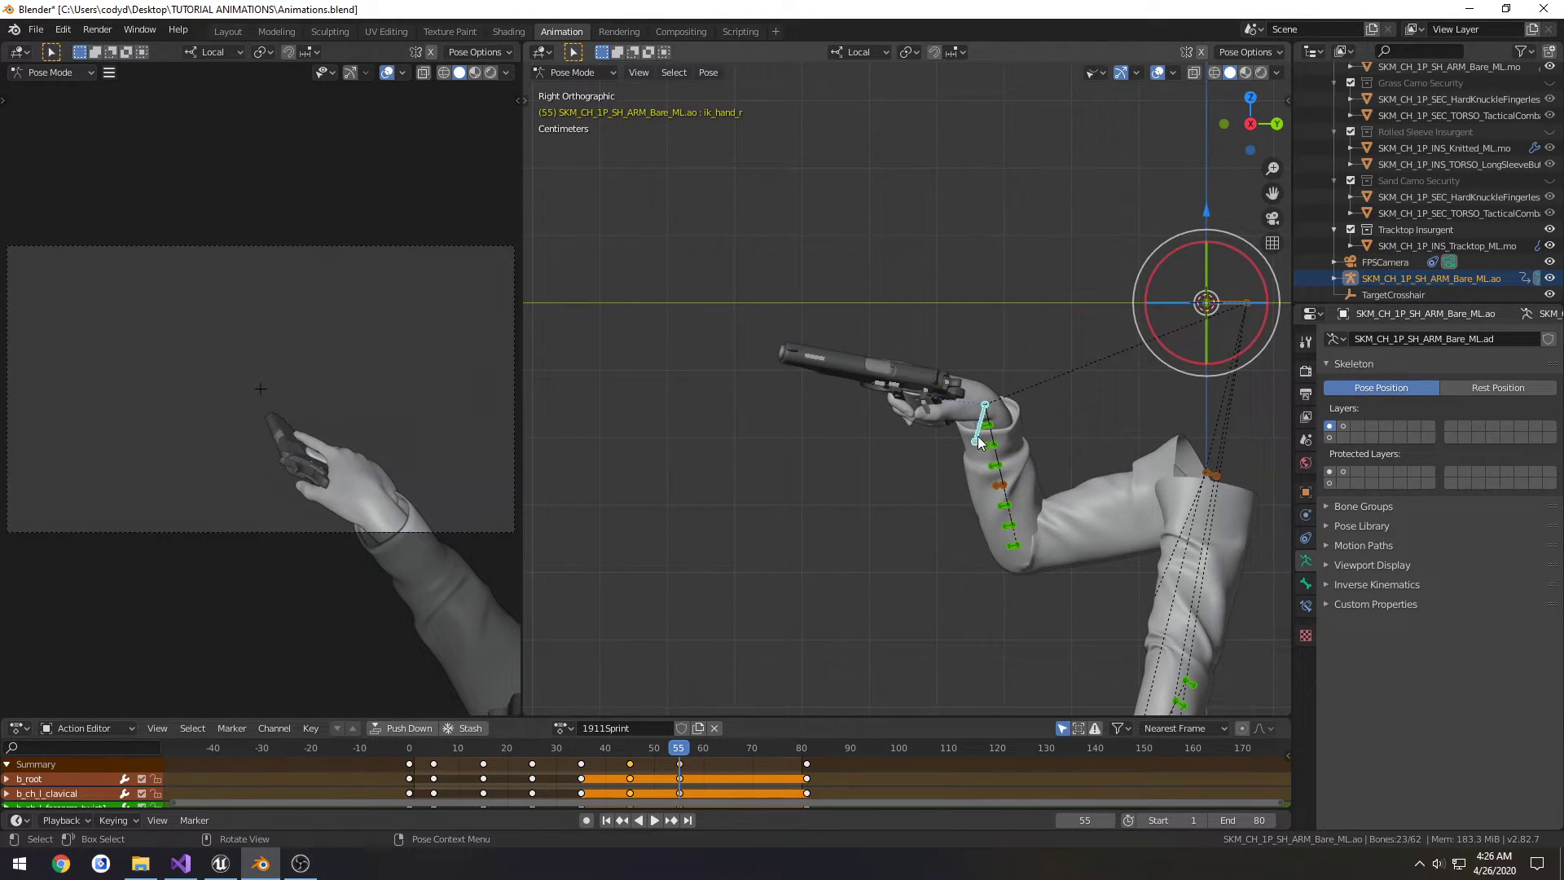
{"action": "key", "text": "g"}
{"action": "left_click", "coordinate": [945, 457]}
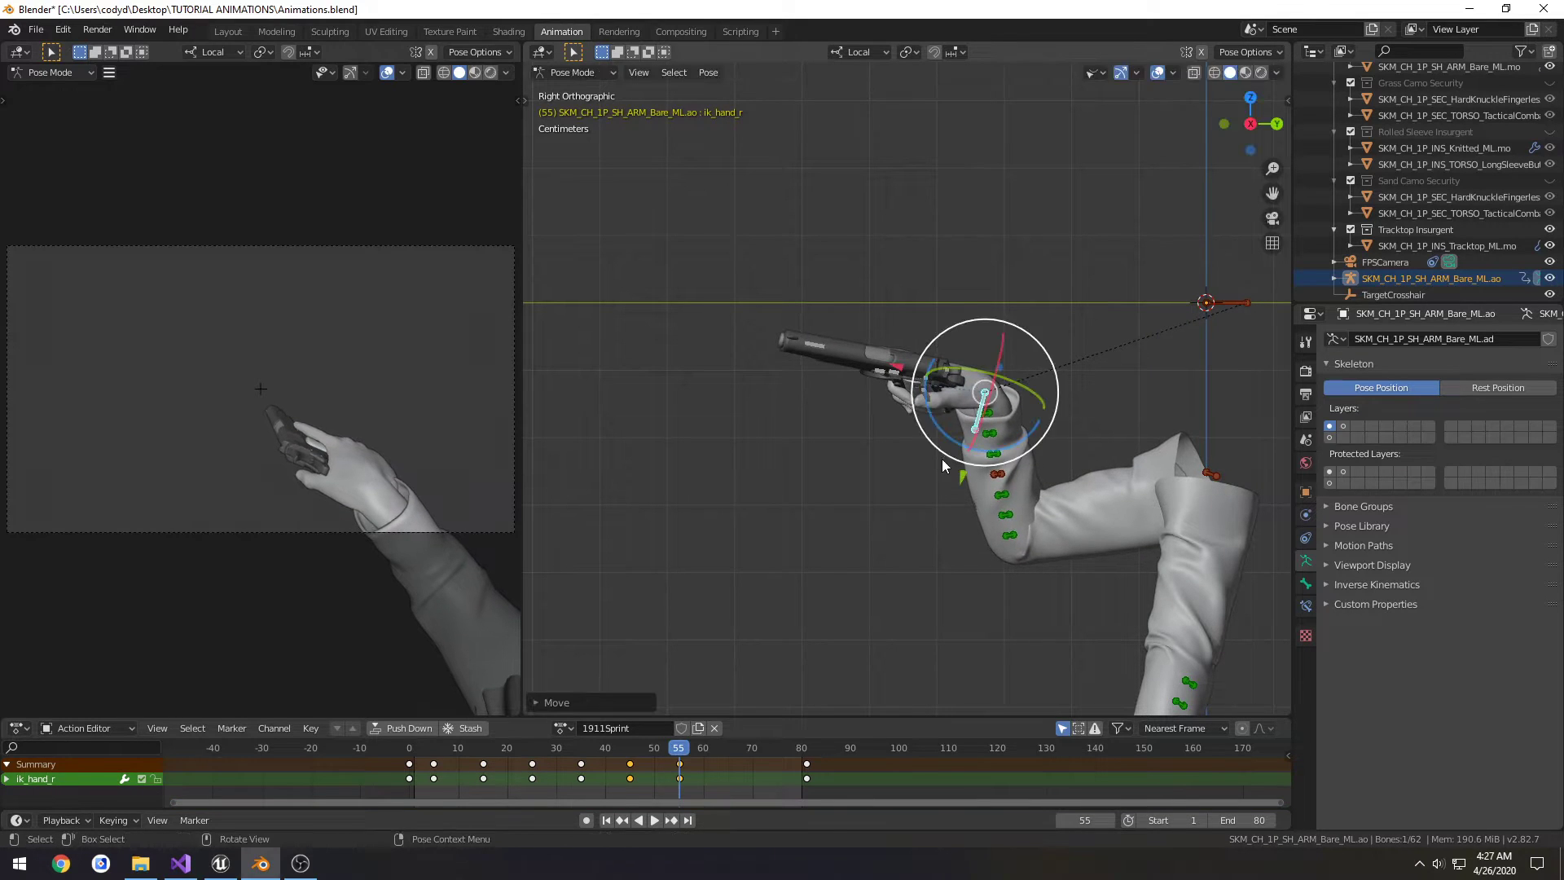
{"action": "key", "text": "a"}
{"action": "key", "text": "i"}
{"action": "left_click", "coordinate": [906, 504]}
- Raise the ik_hand_r bone further straight up along Z at frame 55 and update the keyframes for all bones
{"action": "mouse_move", "coordinate": [682, 761]}
{"action": "left_mouse_down"}
{"action": "mouse_move", "coordinate": [590, 751]}
{"action": "mouse_move", "coordinate": [795, 749]}
{"action": "mouse_move", "coordinate": [681, 754]}
{"action": "left_mouse_up"}
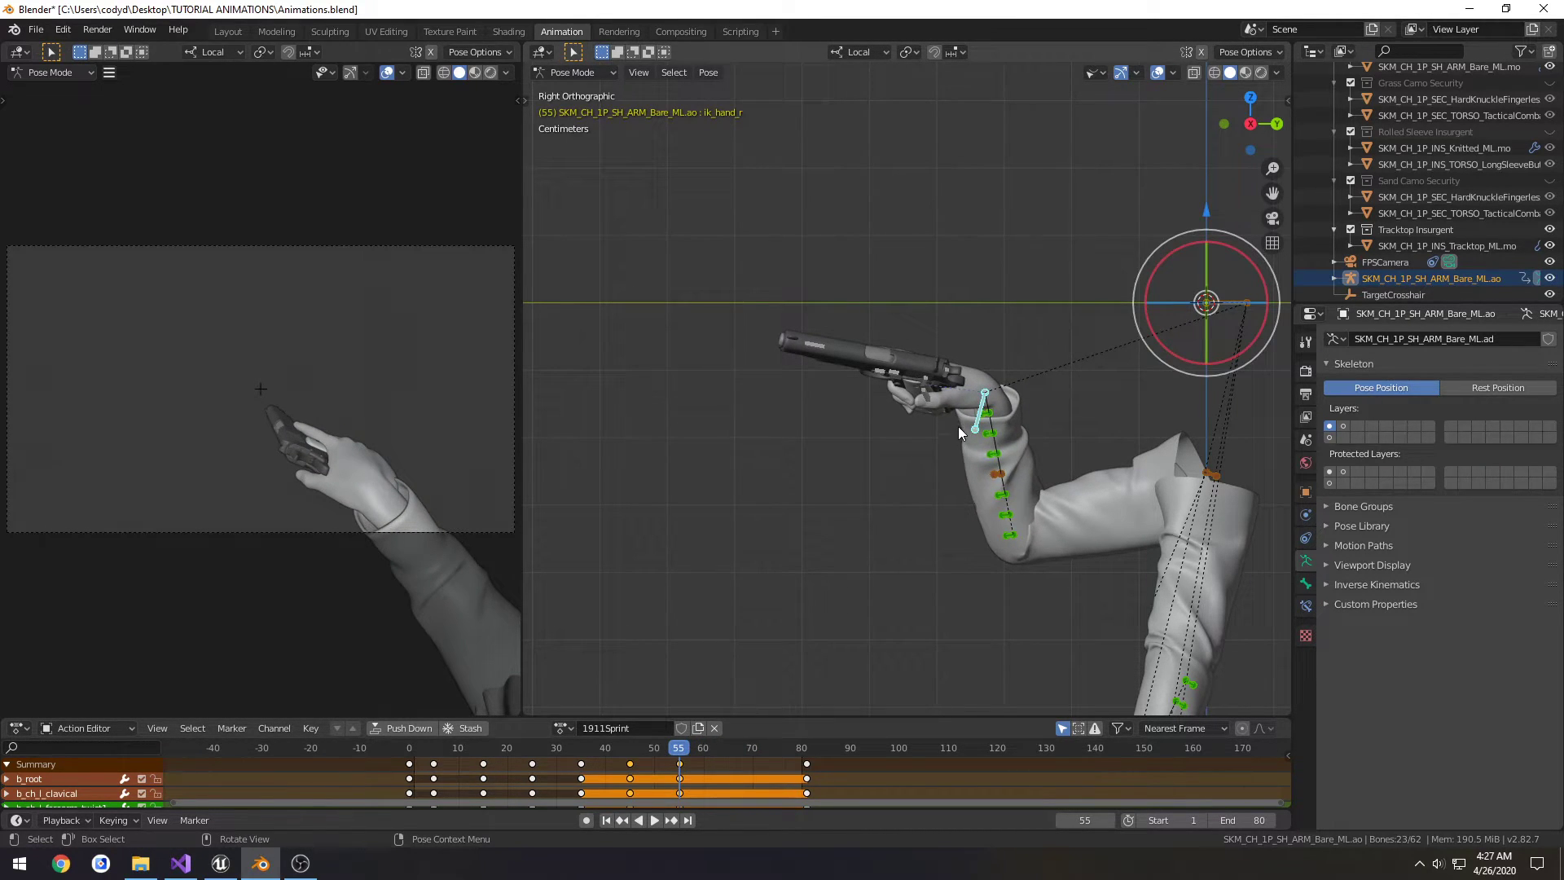
{"action": "left_click", "coordinate": [960, 427]}
{"action": "key", "text": "g"}
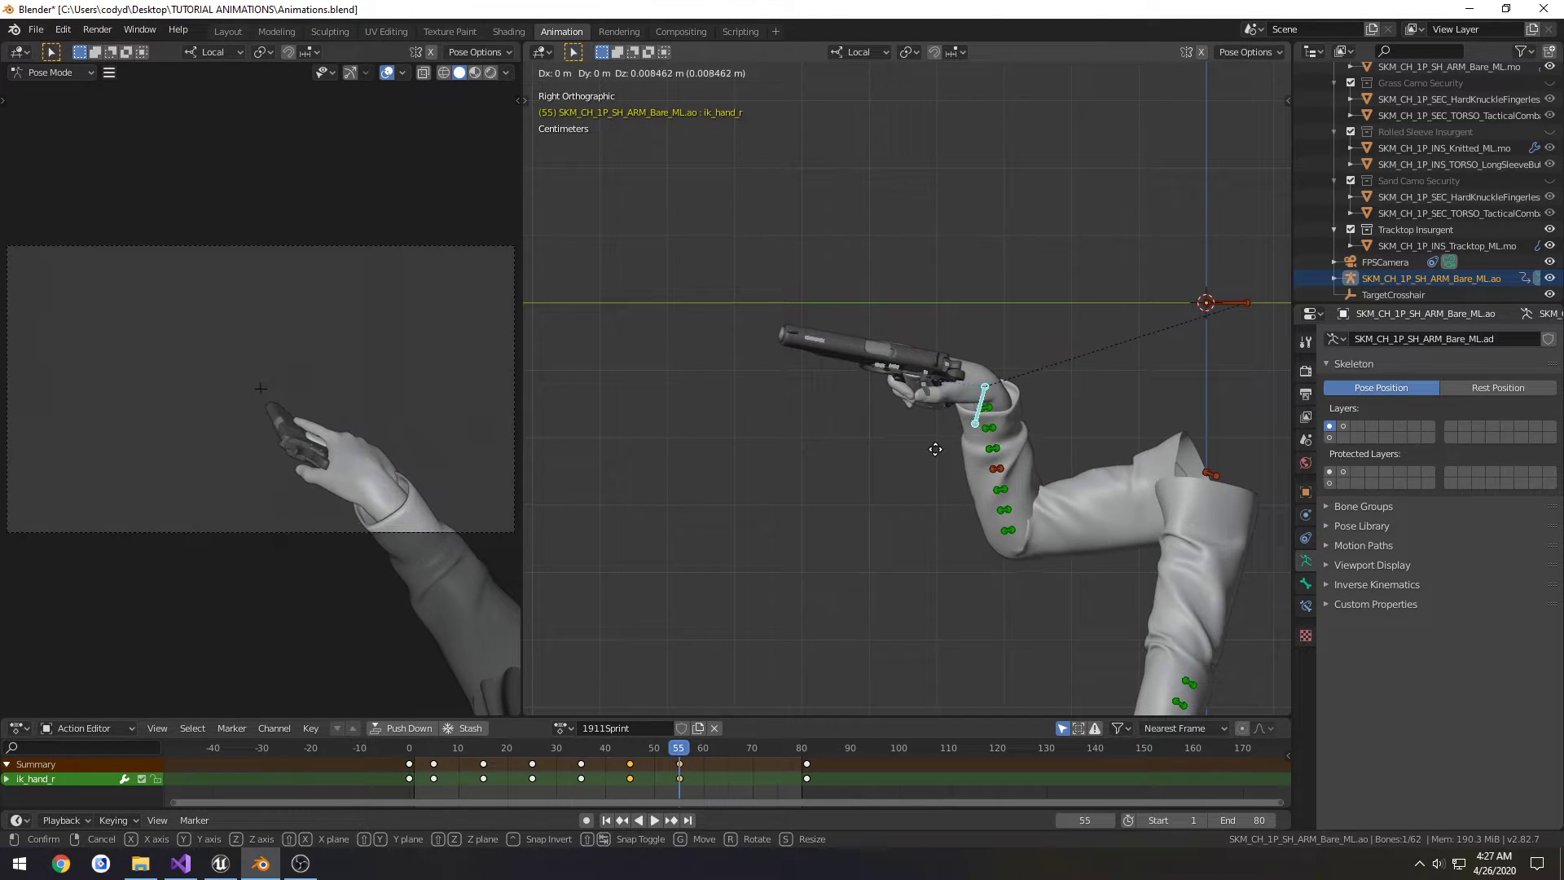
{"action": "left_click", "coordinate": [935, 454]}
{"action": "key", "text": "a"}
{"action": "key", "text": "i"}
{"action": "left_click", "coordinate": [935, 446]}
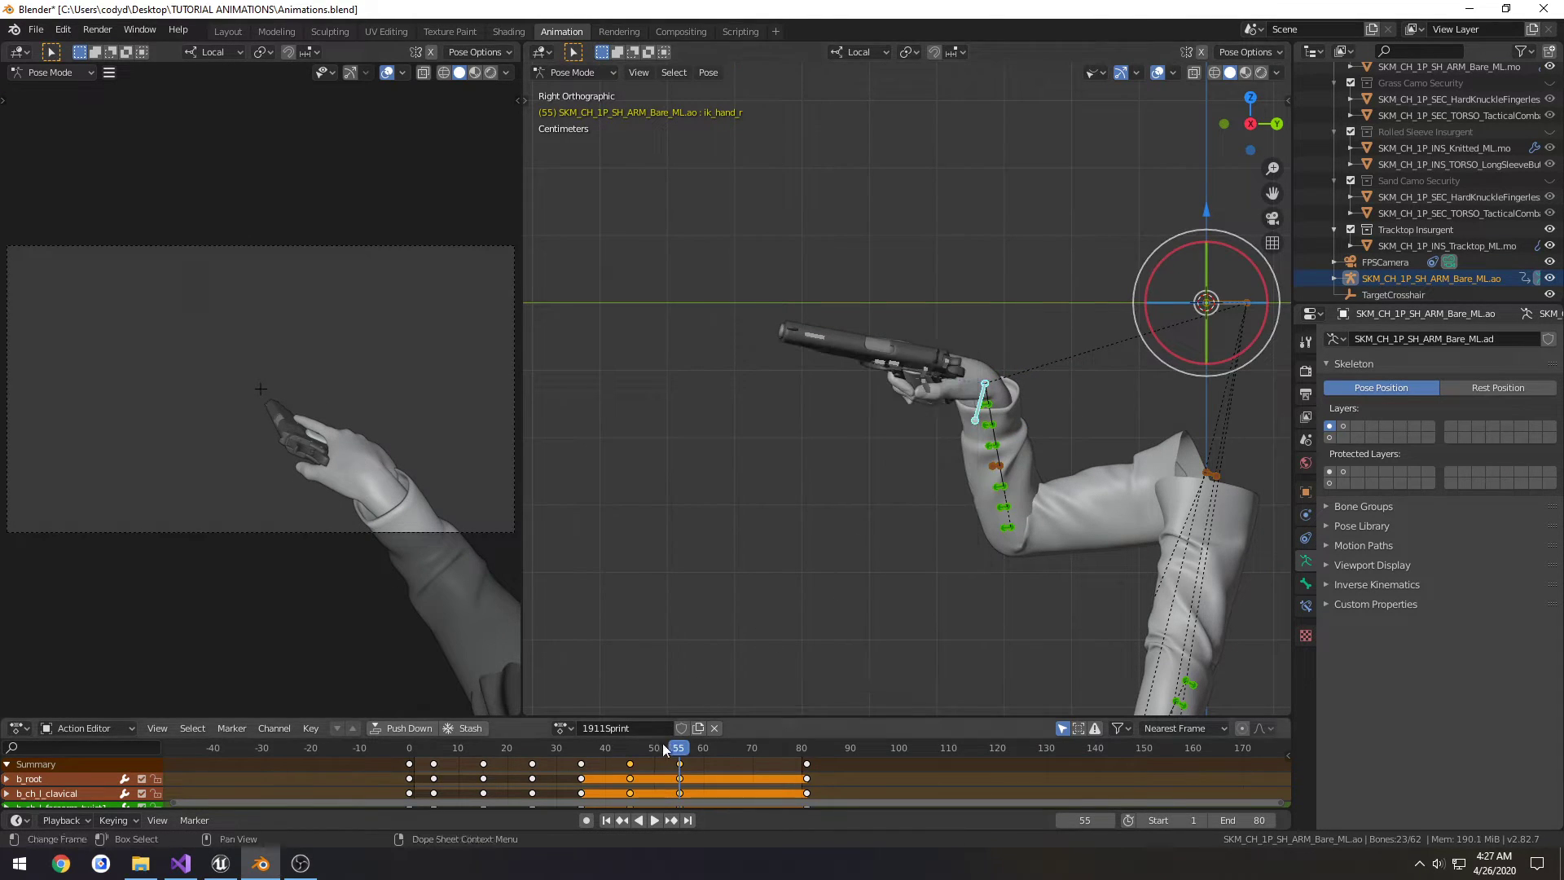
- Copy the keyframes at frame 5 and paste them at frame 65
{"action": "key", "text": "space"}
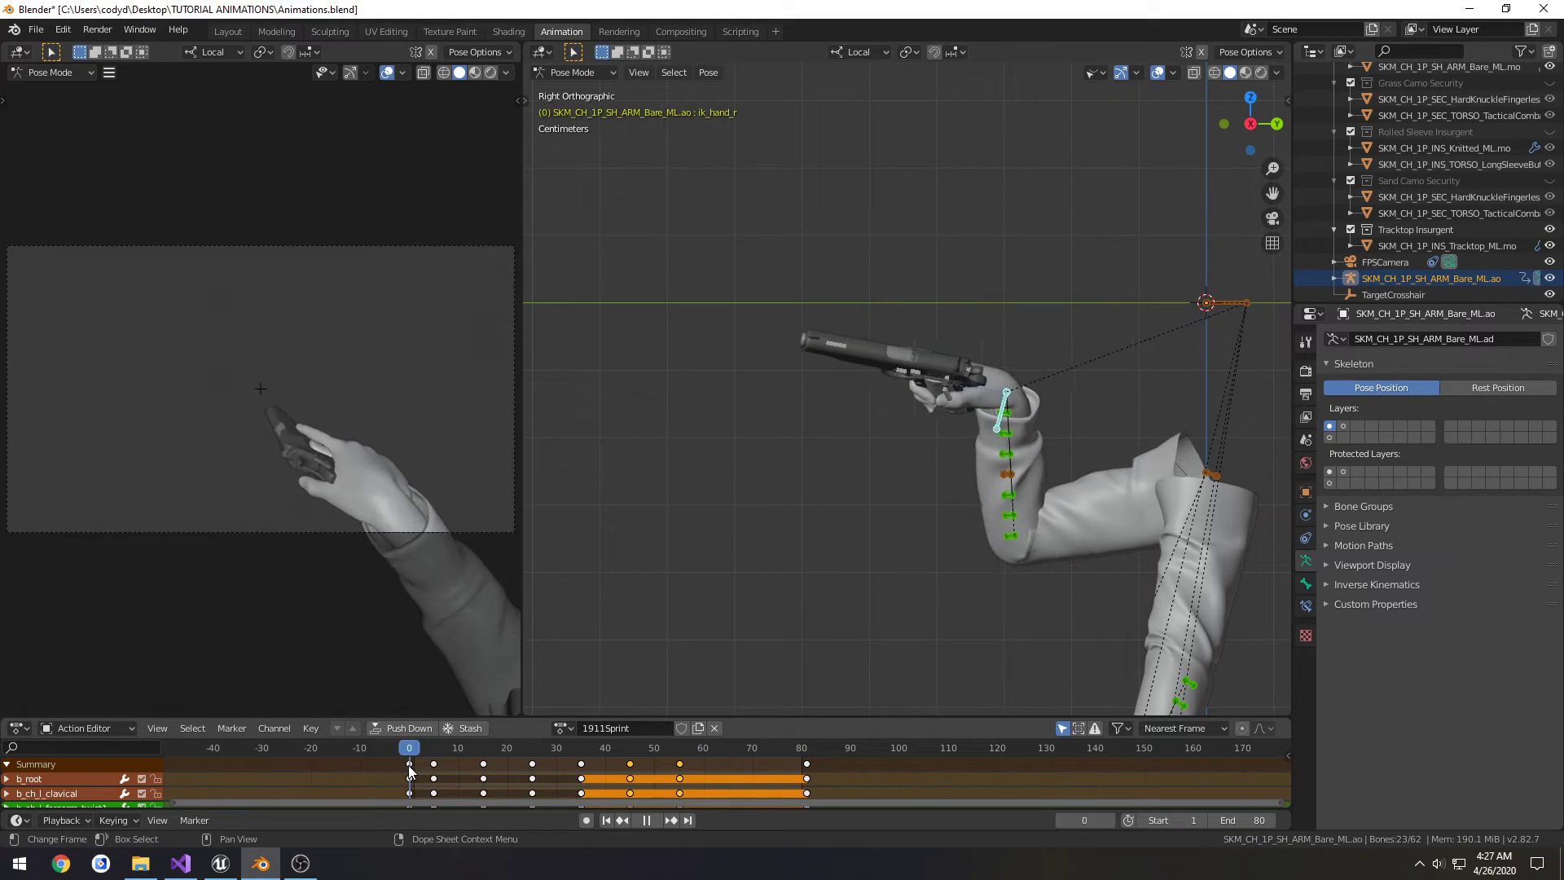
{"action": "left_click_drag", "start_coordinate": [506, 754], "coordinate": [726, 751]}
{"action": "left_click", "coordinate": [433, 764]}
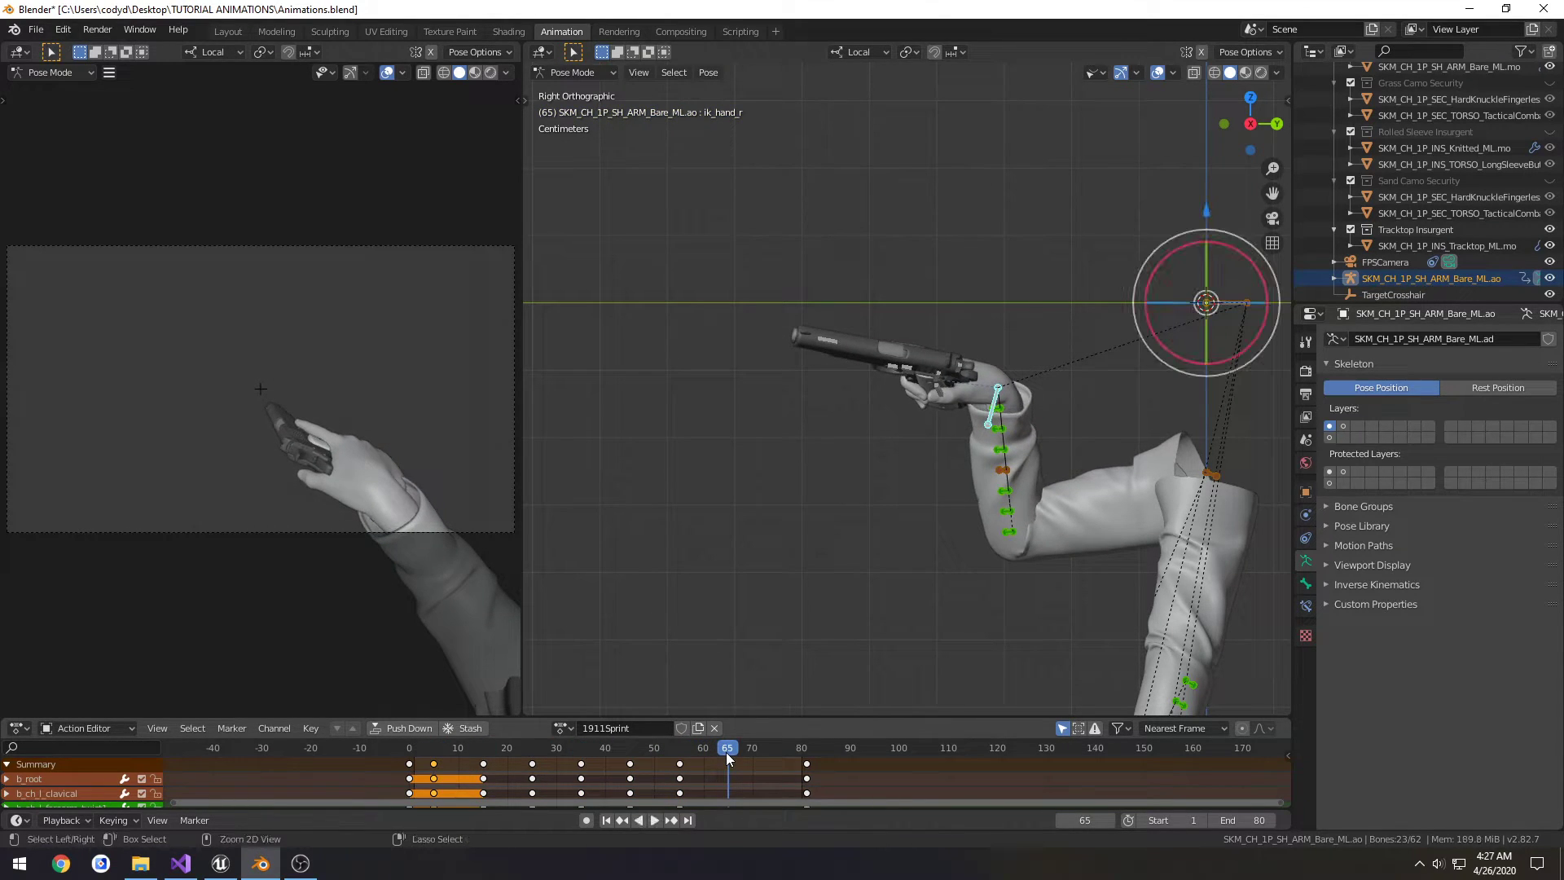
{"action": "key", "text": "ctrl+v"}
- Move the last keyframes to frame 76 and set the animation's end frame to 75
{"action": "key", "text": "space"}
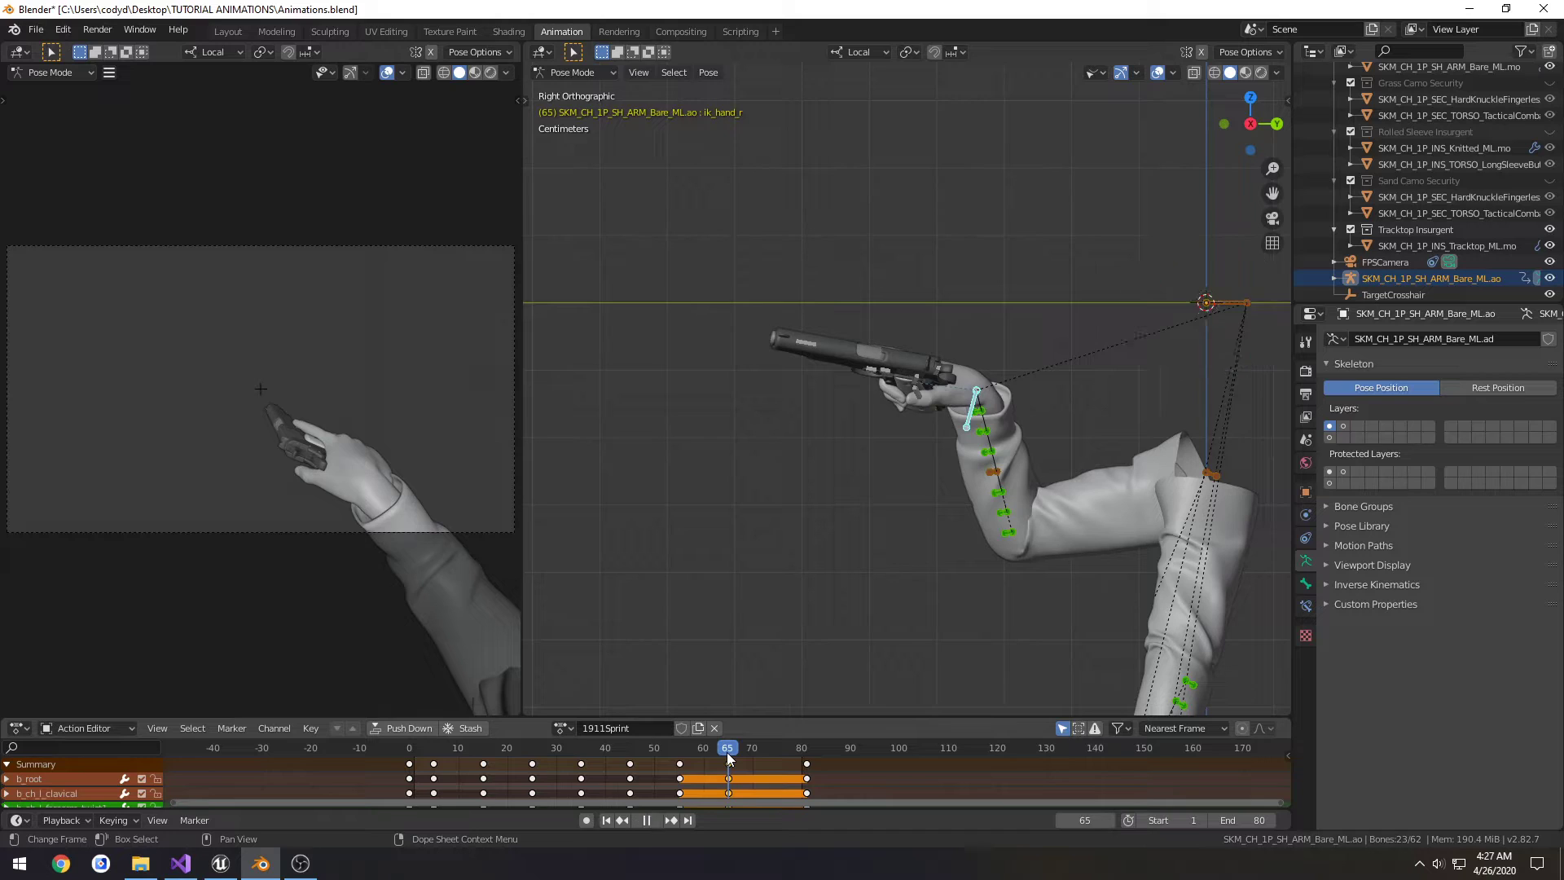
{"action": "mouse_move", "coordinate": [745, 758]}
{"action": "left_mouse_down"}
{"action": "mouse_move", "coordinate": [805, 762]}
{"action": "mouse_move", "coordinate": [733, 754]}
{"action": "mouse_move", "coordinate": [762, 751]}
{"action": "left_mouse_up"}
{"action": "key", "text": "space"}
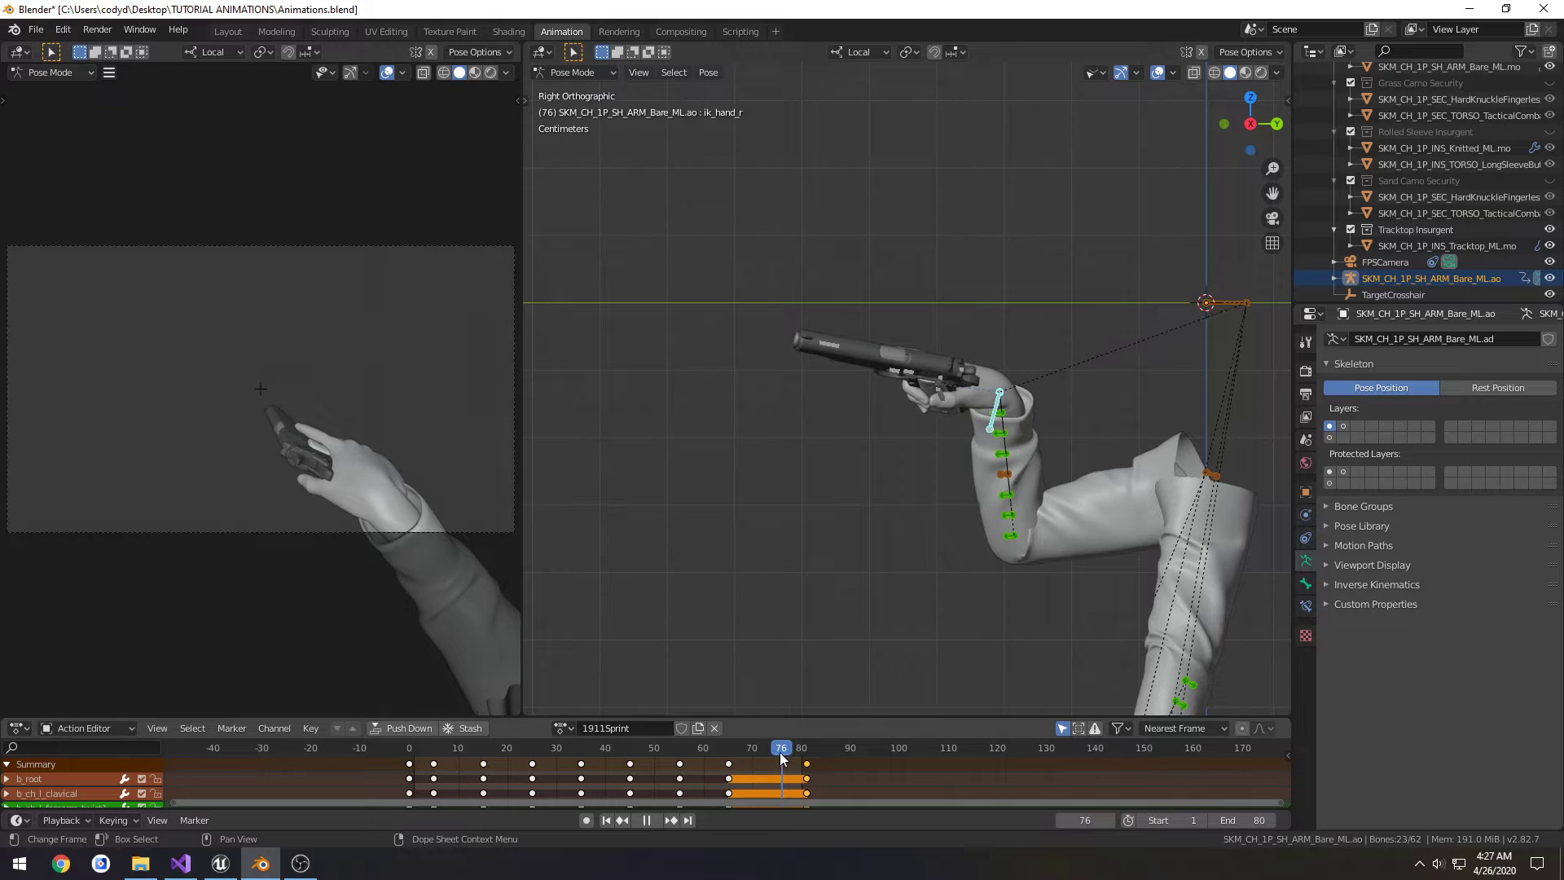
{"action": "key", "text": "space"}
{"action": "key", "text": "g"}
{"action": "left_click", "coordinate": [783, 764]}
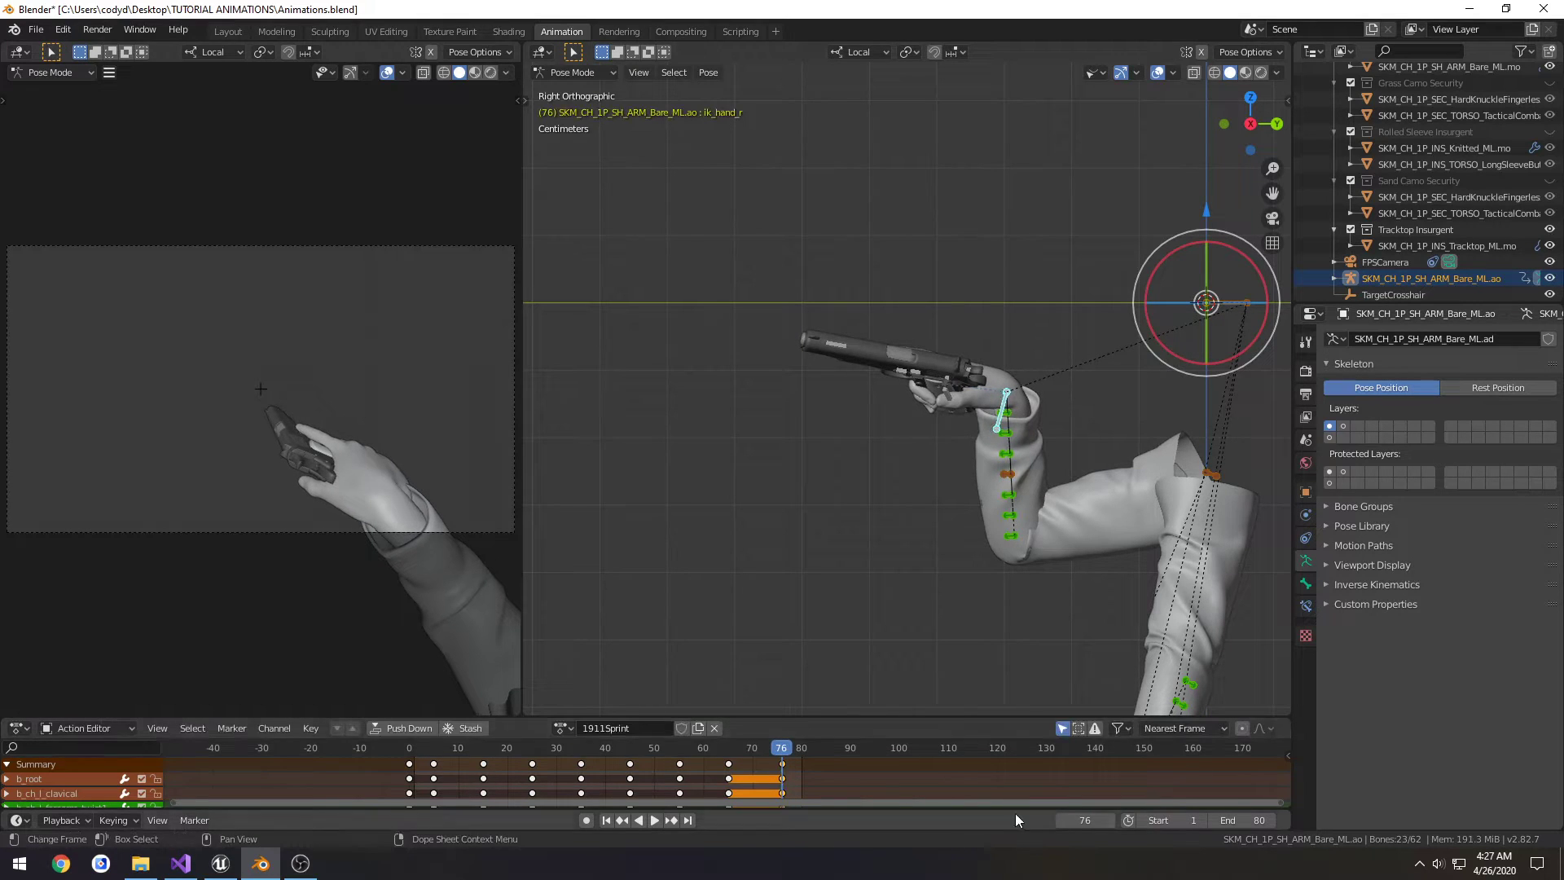
{"action": "key", "text": "Return"}
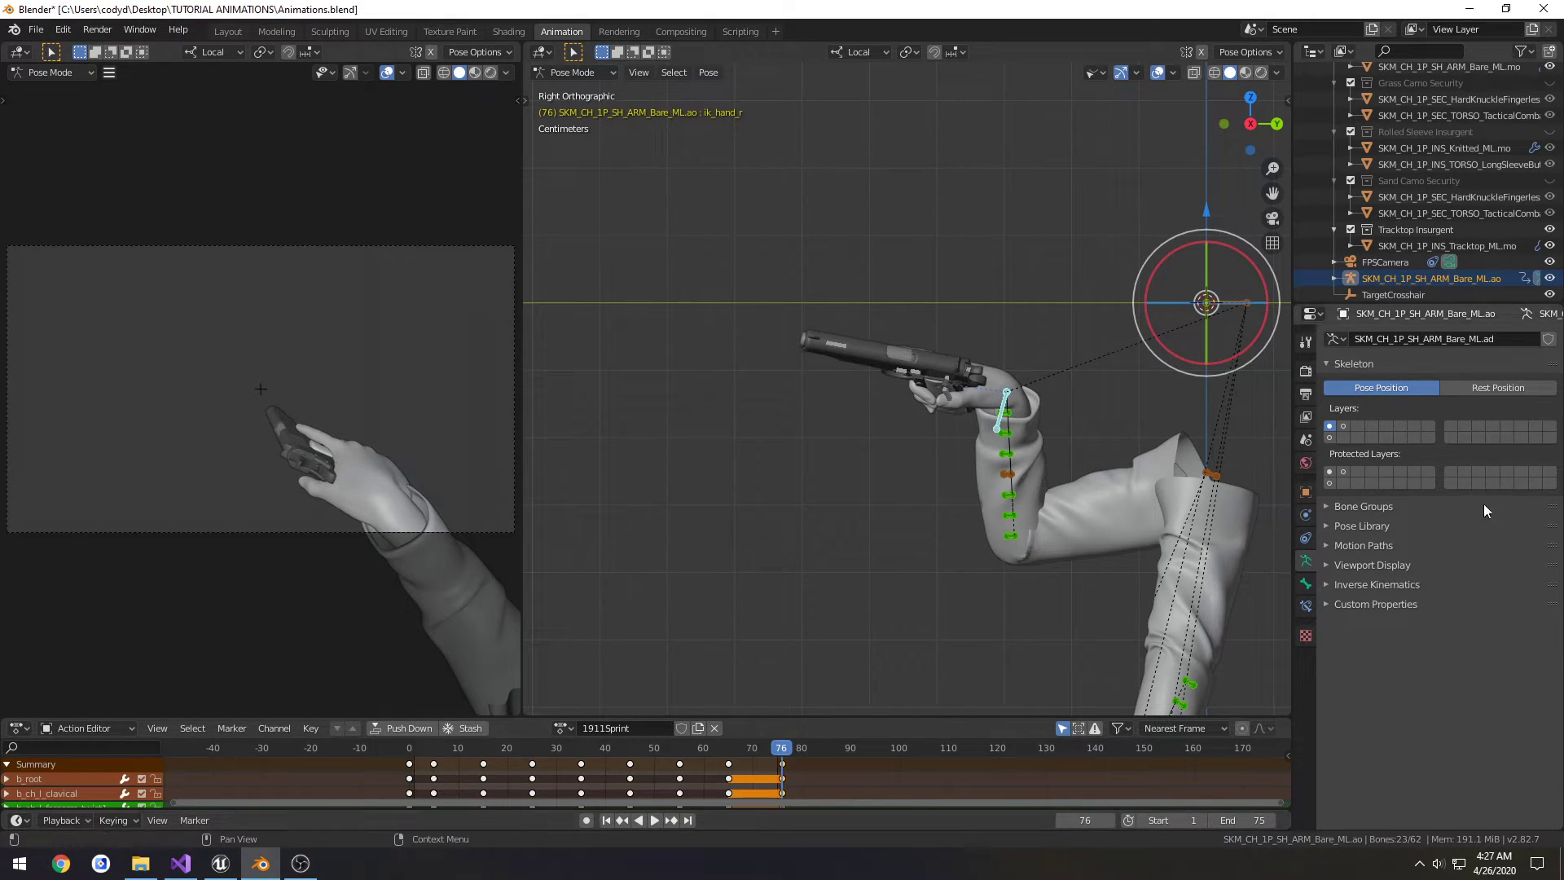
- Play the shortened loop to judge how smoothly the arm swing repeats
{"action": "key", "text": "space"}
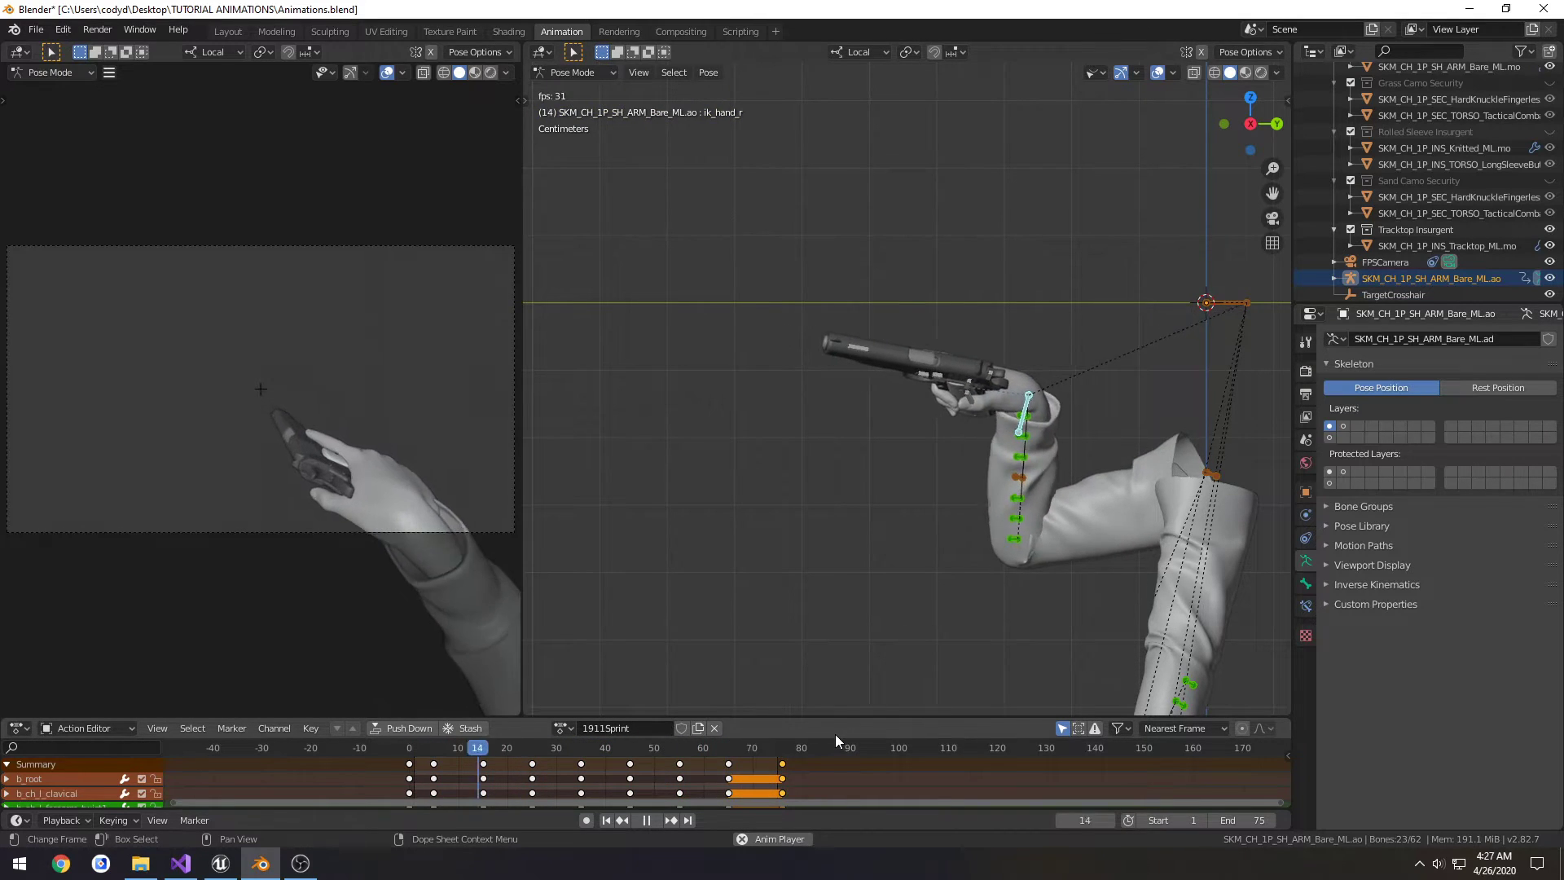
{"action": "key", "text": "space"}
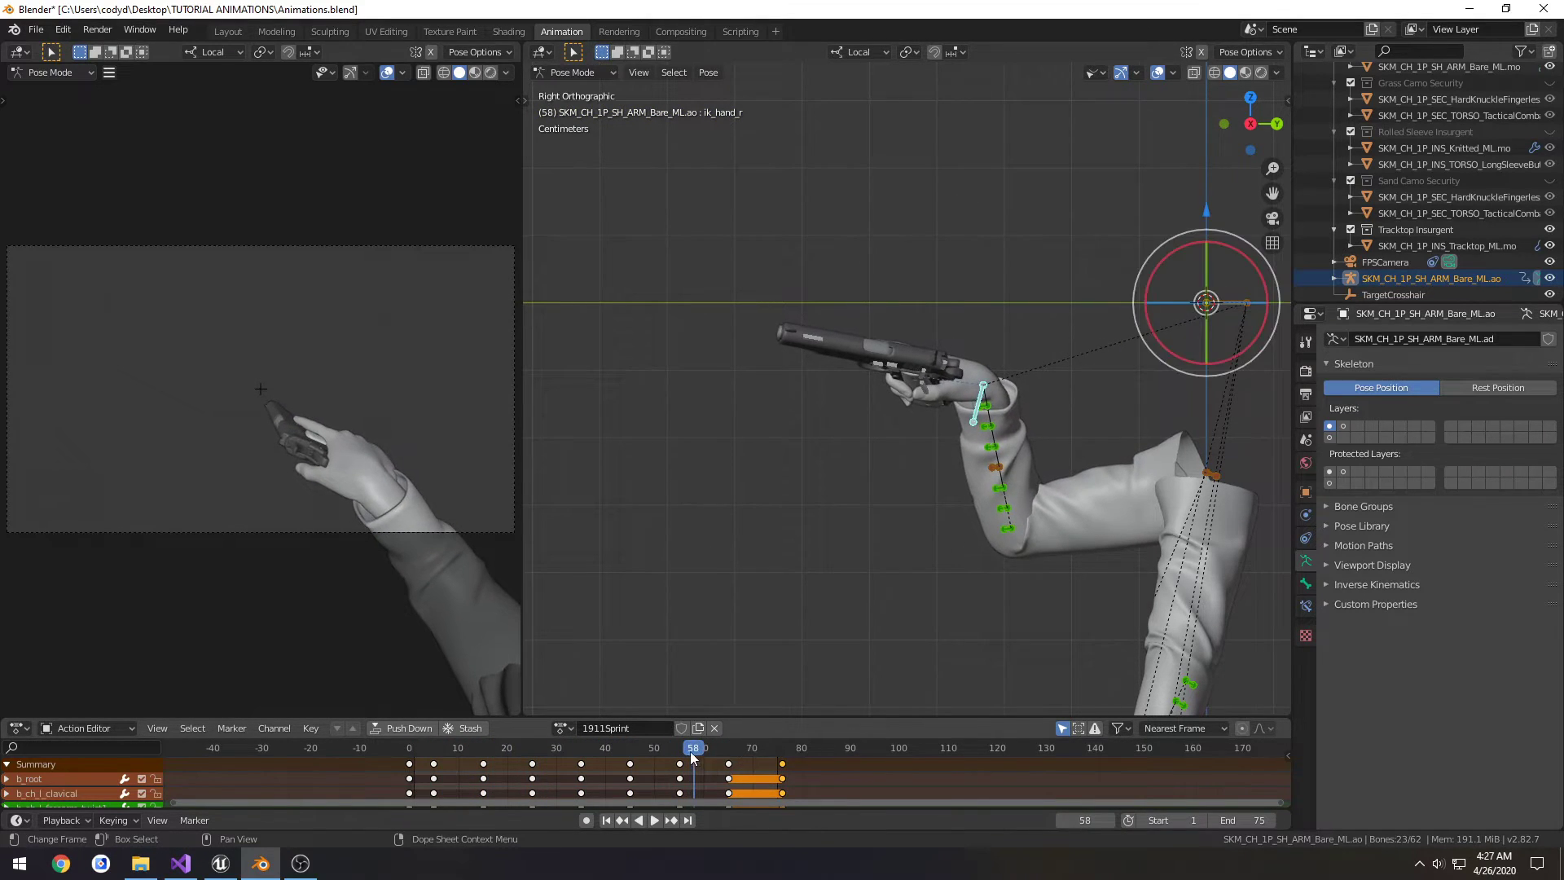
{"action": "key", "text": "space"}
- At frame 55, pull the ik_hand_r bone backward along the Y axis and keyframe all bones
{"action": "mouse_move", "coordinate": [715, 763]}
{"action": "left_mouse_down"}
{"action": "mouse_move", "coordinate": [776, 764]}
{"action": "mouse_move", "coordinate": [534, 767]}
{"action": "mouse_move", "coordinate": [724, 764]}
{"action": "mouse_move", "coordinate": [684, 768]}
{"action": "left_mouse_up"}
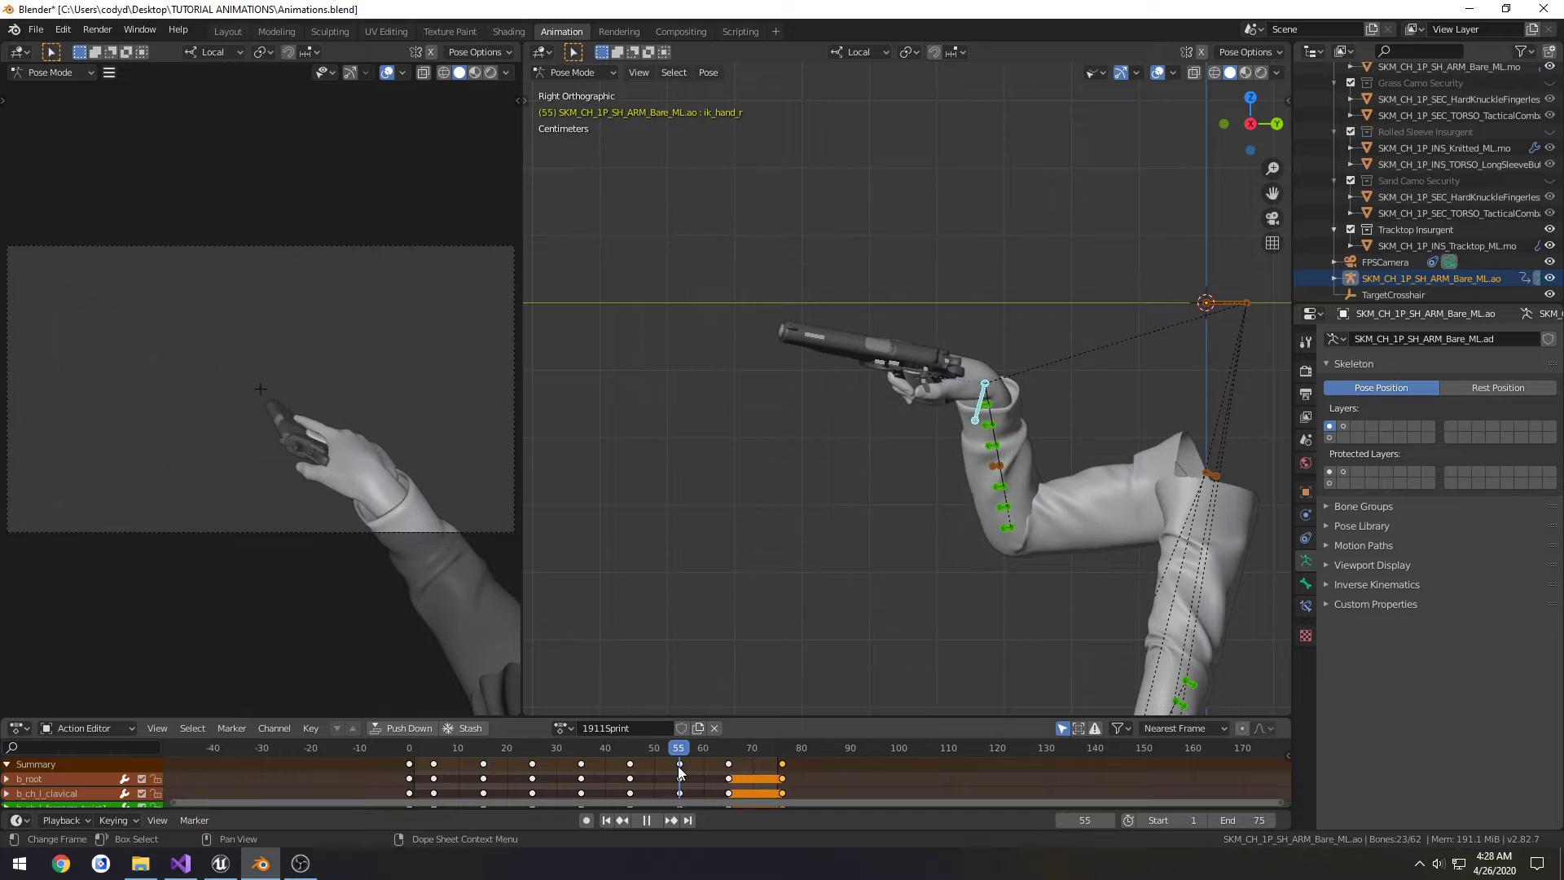
{"action": "left_click", "coordinate": [982, 400]}
{"action": "key", "text": "g"}
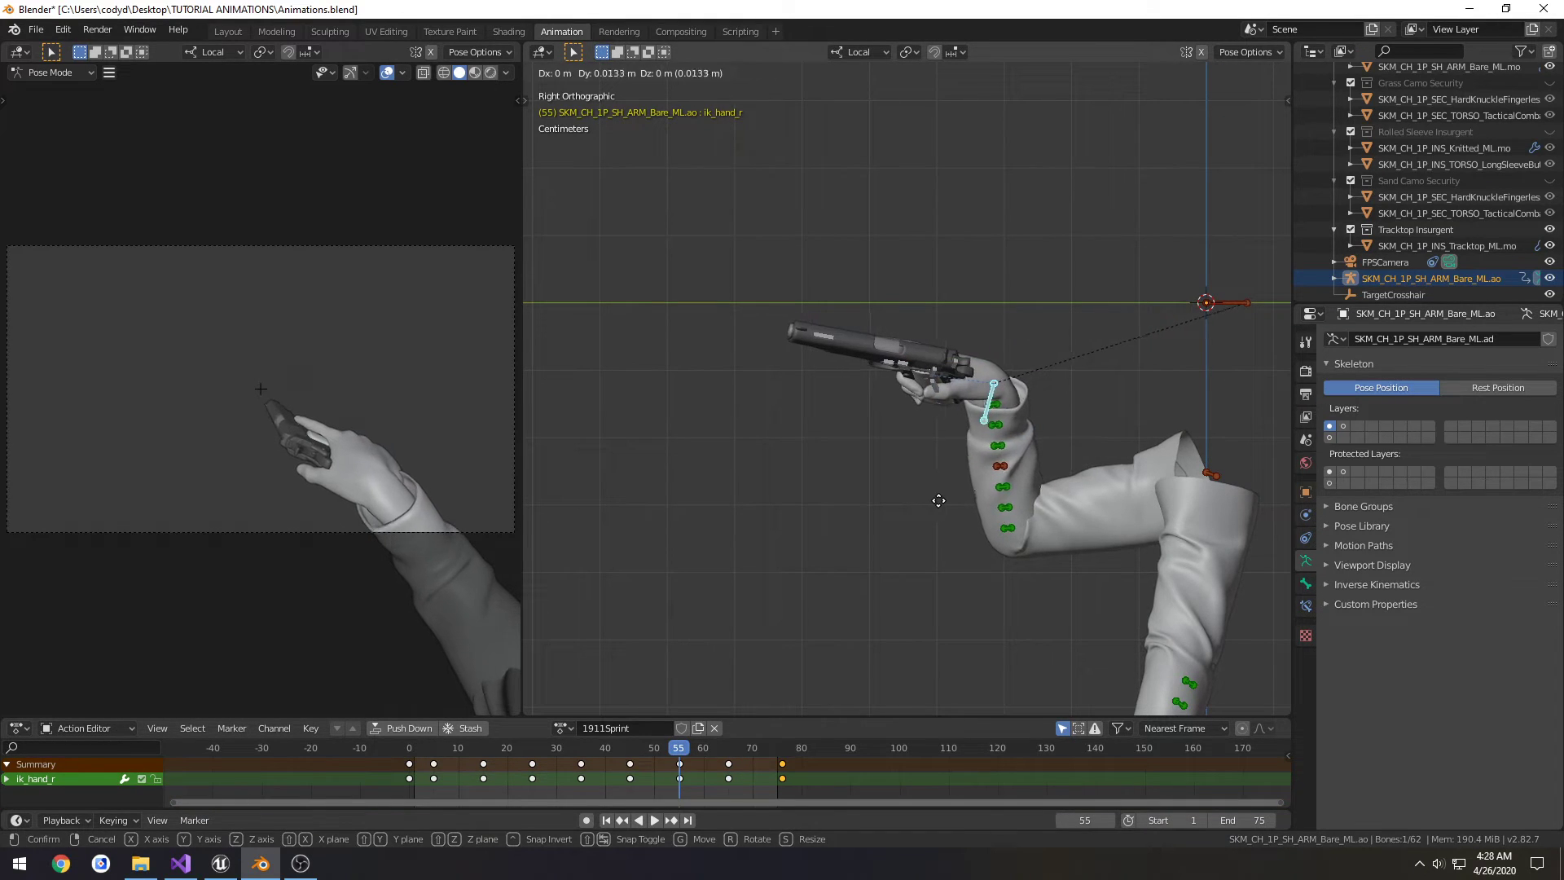
{"action": "left_click", "coordinate": [939, 500]}
{"action": "key", "text": "a"}
{"action": "key", "text": "i"}
{"action": "left_click", "coordinate": [945, 500]}
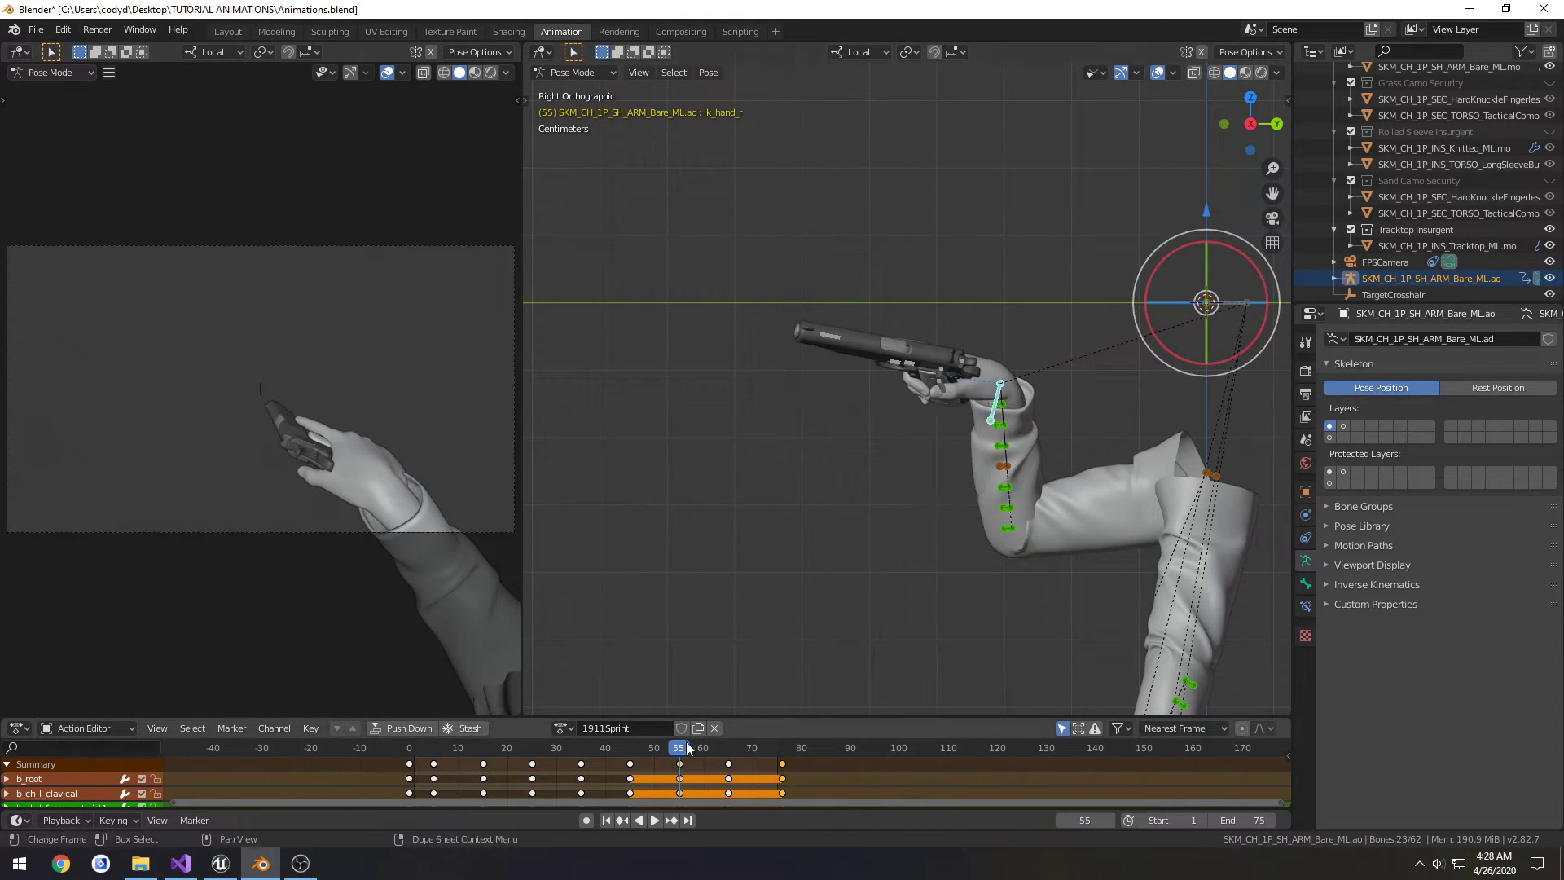
- At frame 65, push the ik_hand_r bone forward and keyframe all bones
{"action": "left_click_drag", "start_coordinate": [687, 747], "coordinate": [728, 748]}
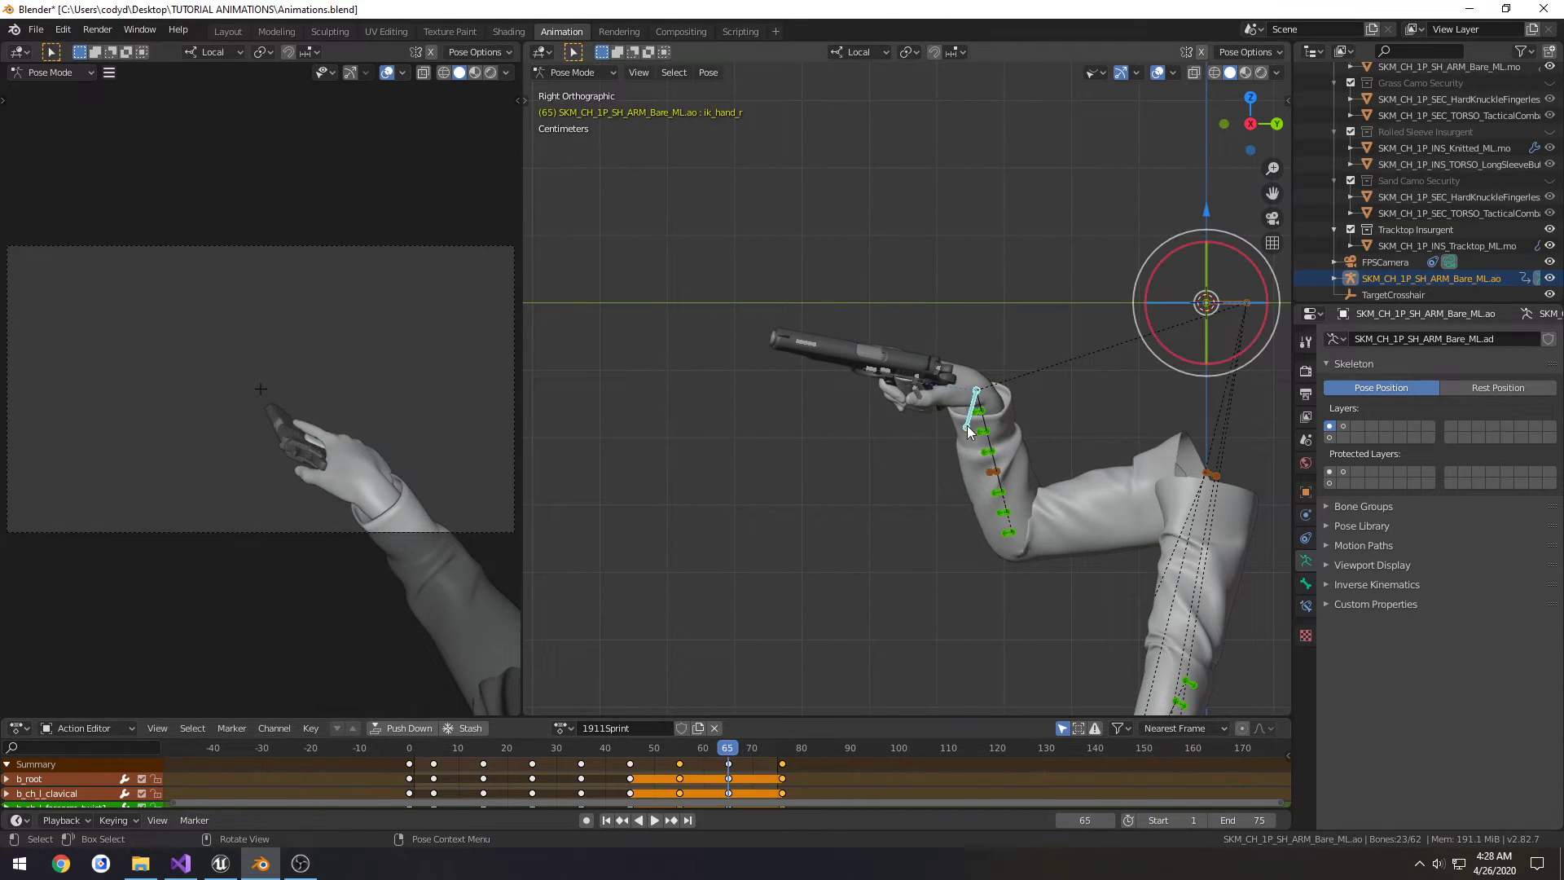
{"action": "left_click", "coordinate": [966, 426]}
{"action": "key", "text": "g"}
{"action": "left_click", "coordinate": [933, 491]}
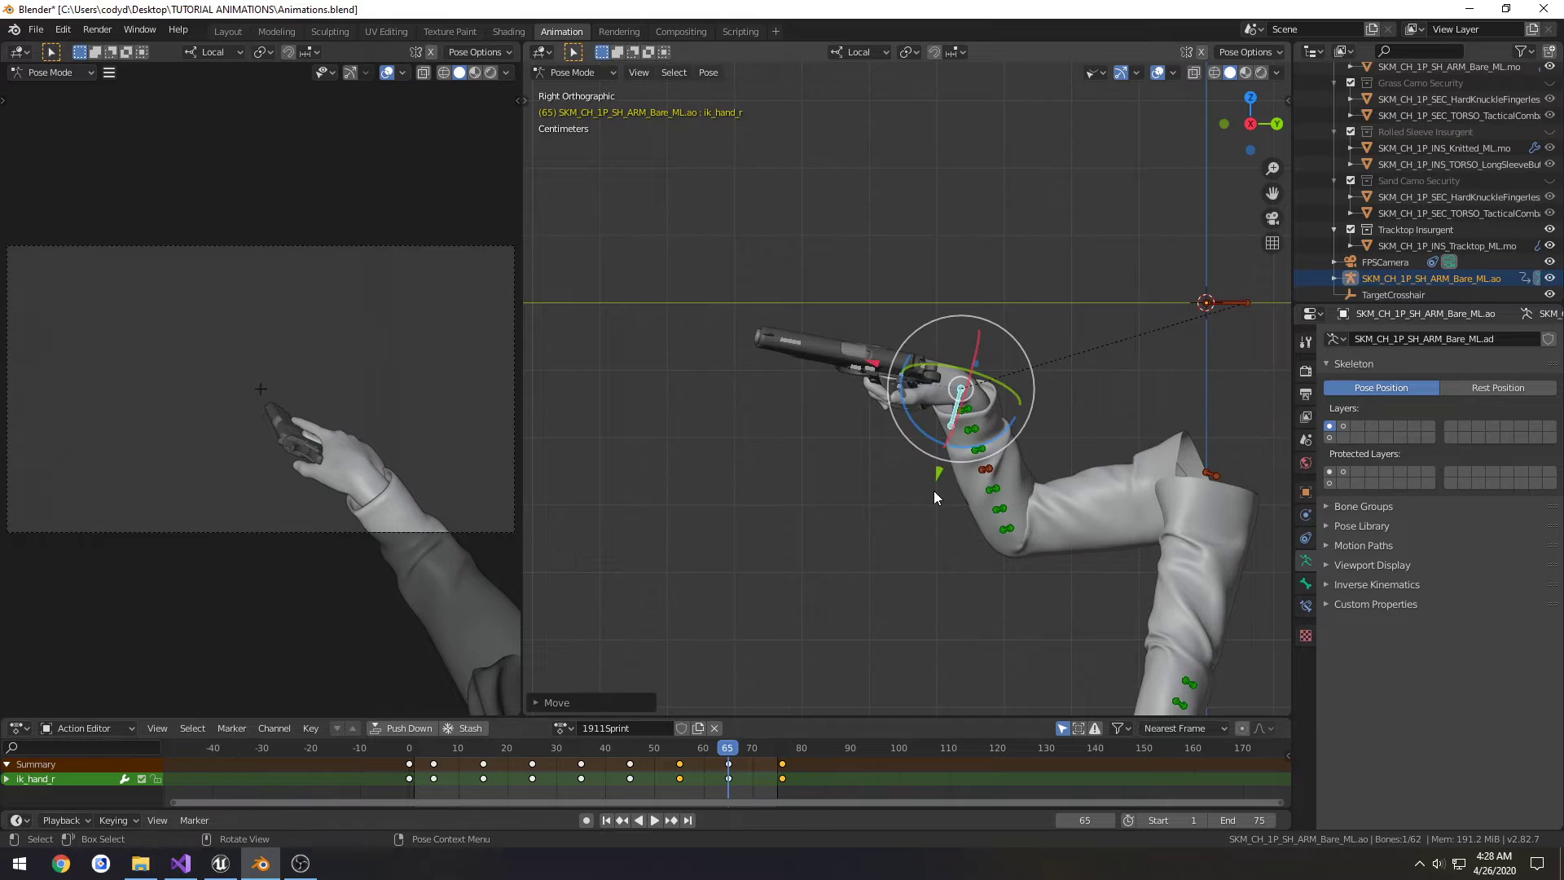
{"action": "key", "text": "a"}
- Play the adjusted loop and scrub back to frame 15 to review the hand's pose there
{"action": "left_click_drag", "start_coordinate": [736, 748], "coordinate": [766, 748]}
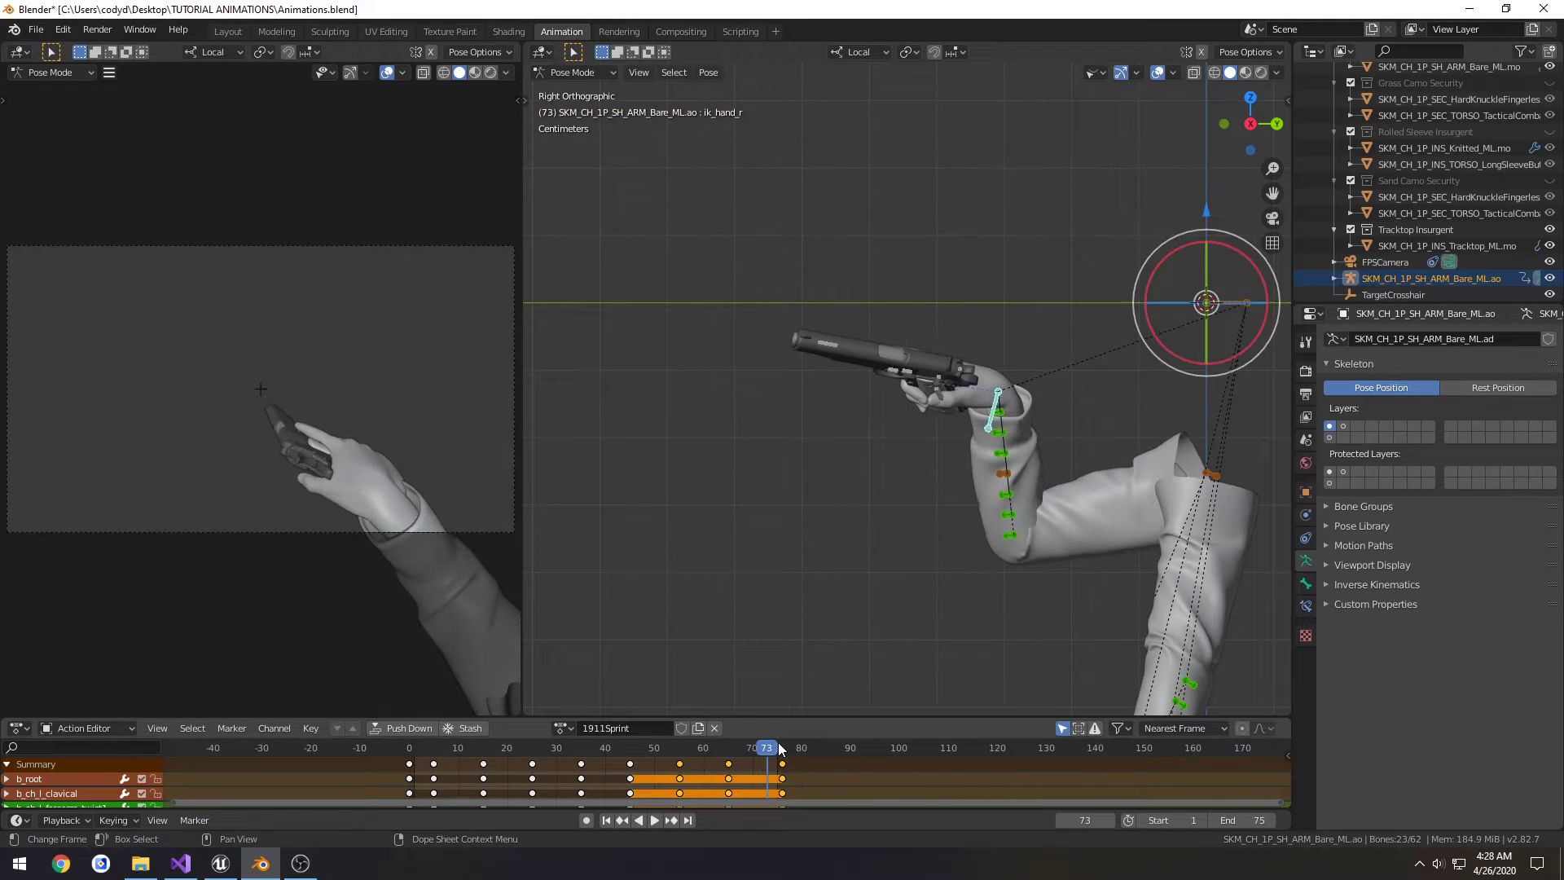
{"action": "key", "text": "space"}
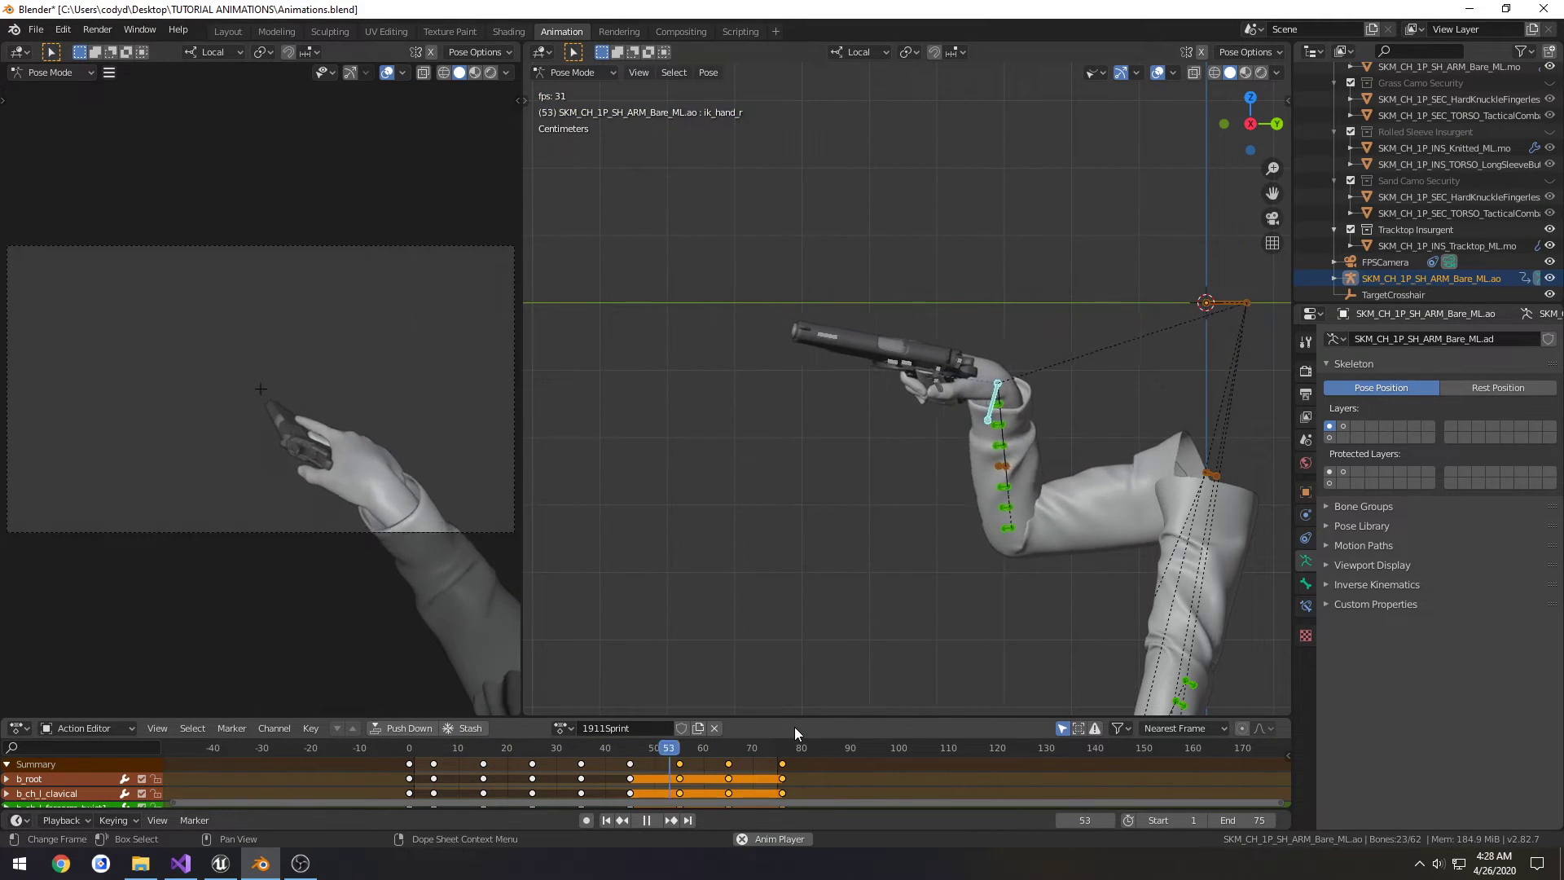
{"action": "key", "text": "space"}
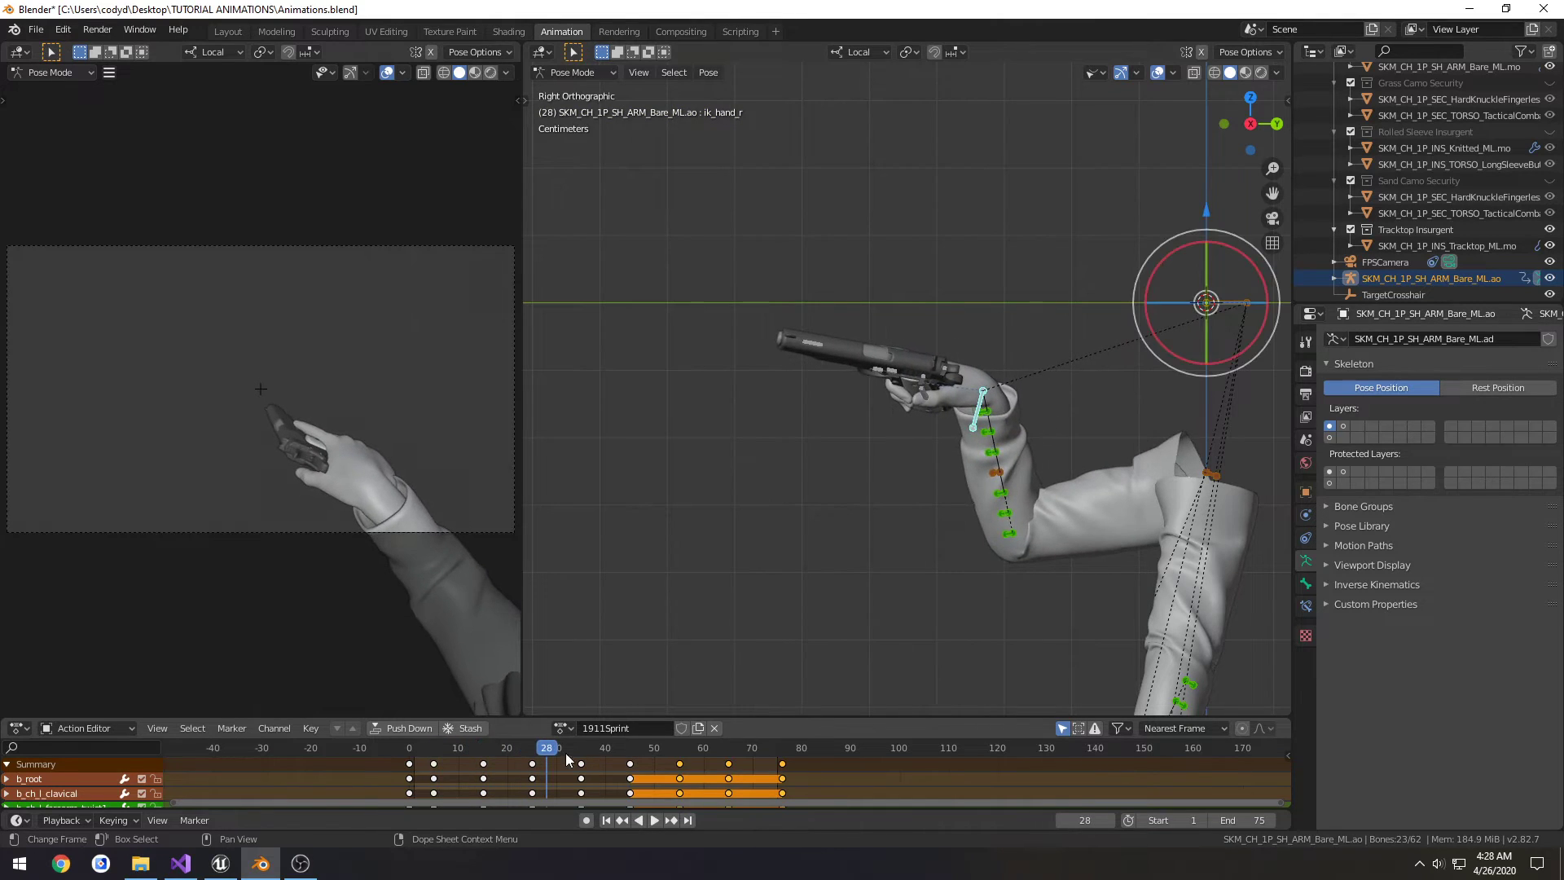
{"action": "key", "text": "space"}
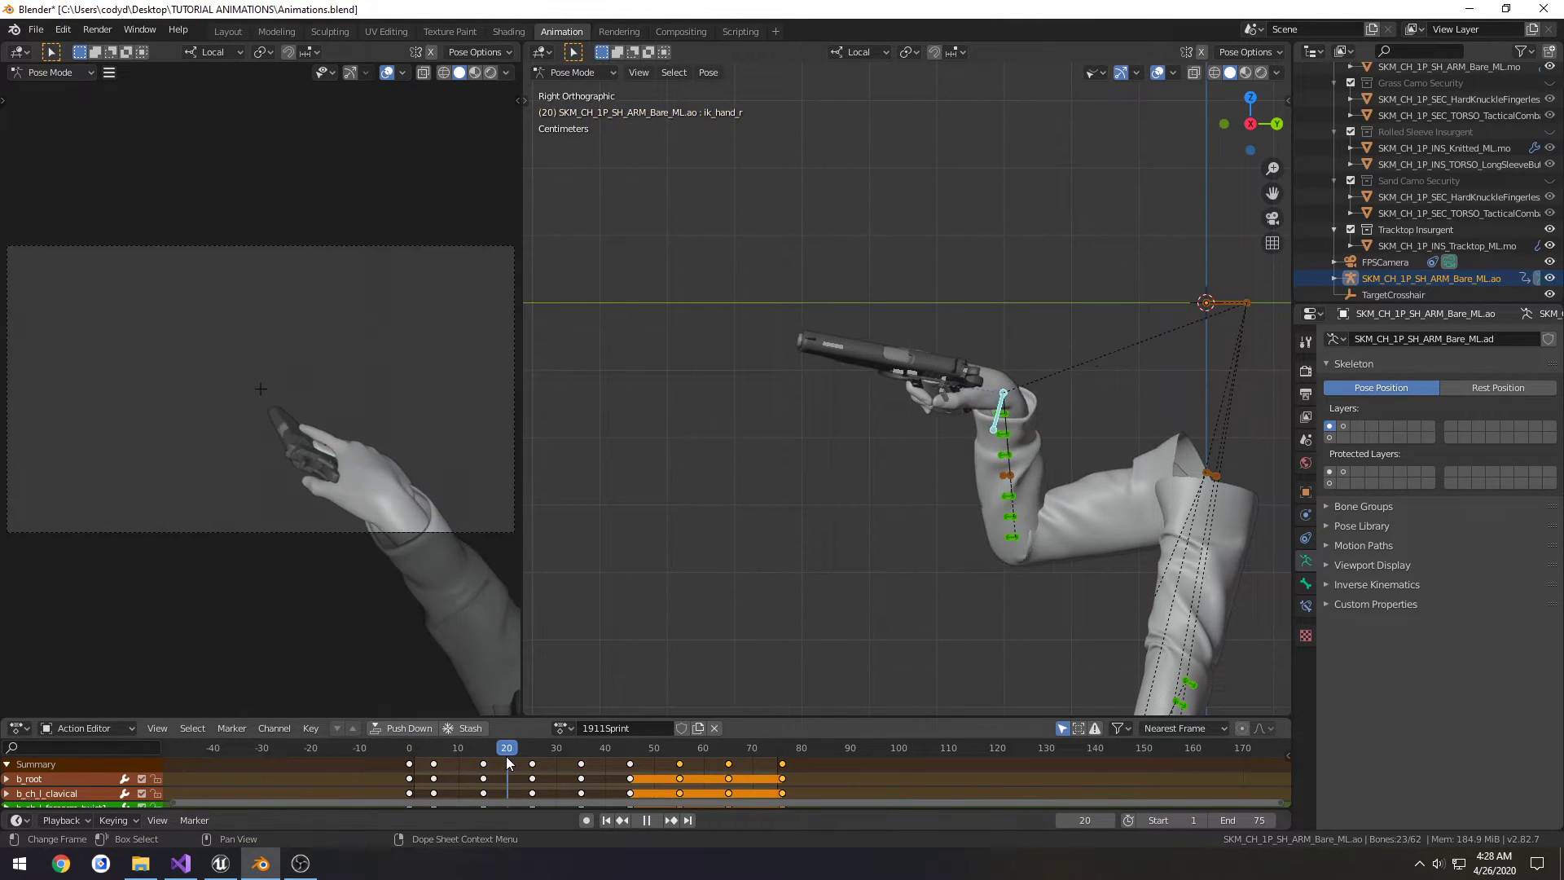
{"action": "mouse_move", "coordinate": [506, 757]}
{"action": "left_mouse_down"}
{"action": "mouse_move", "coordinate": [405, 756]}
{"action": "mouse_move", "coordinate": [483, 753]}
{"action": "left_mouse_up"}
{"action": "key", "text": "space"}
{"action": "key", "text": "space"}
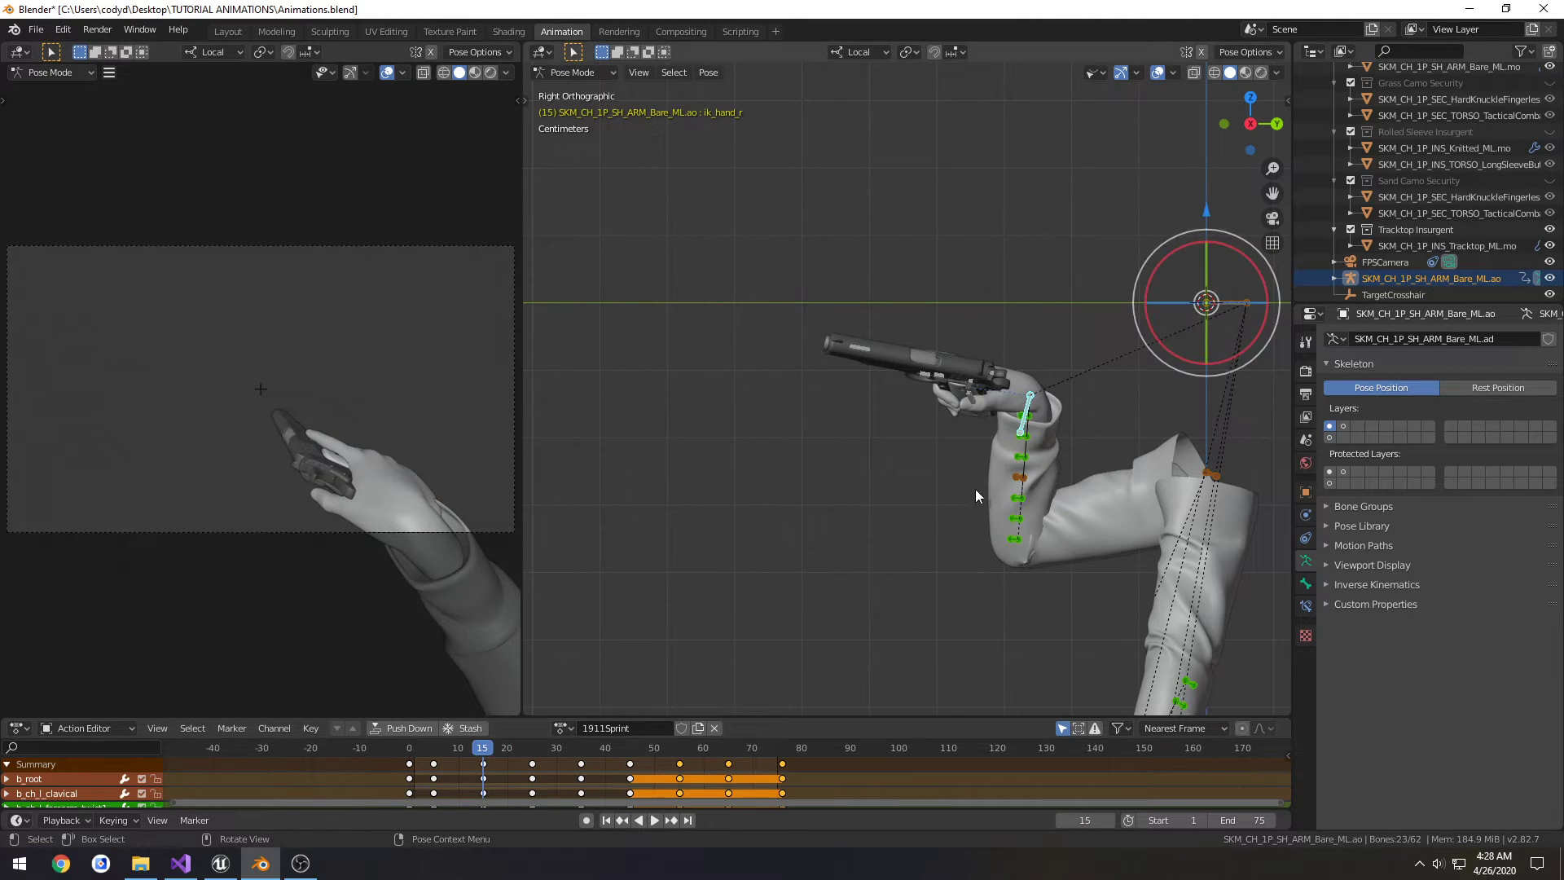
- At frame 15, move the ik_hand_r bone forward and insert LocRot keyframes on all bones
{"action": "left_click", "coordinate": [1014, 417]}
{"action": "left_click", "coordinate": [1026, 400]}
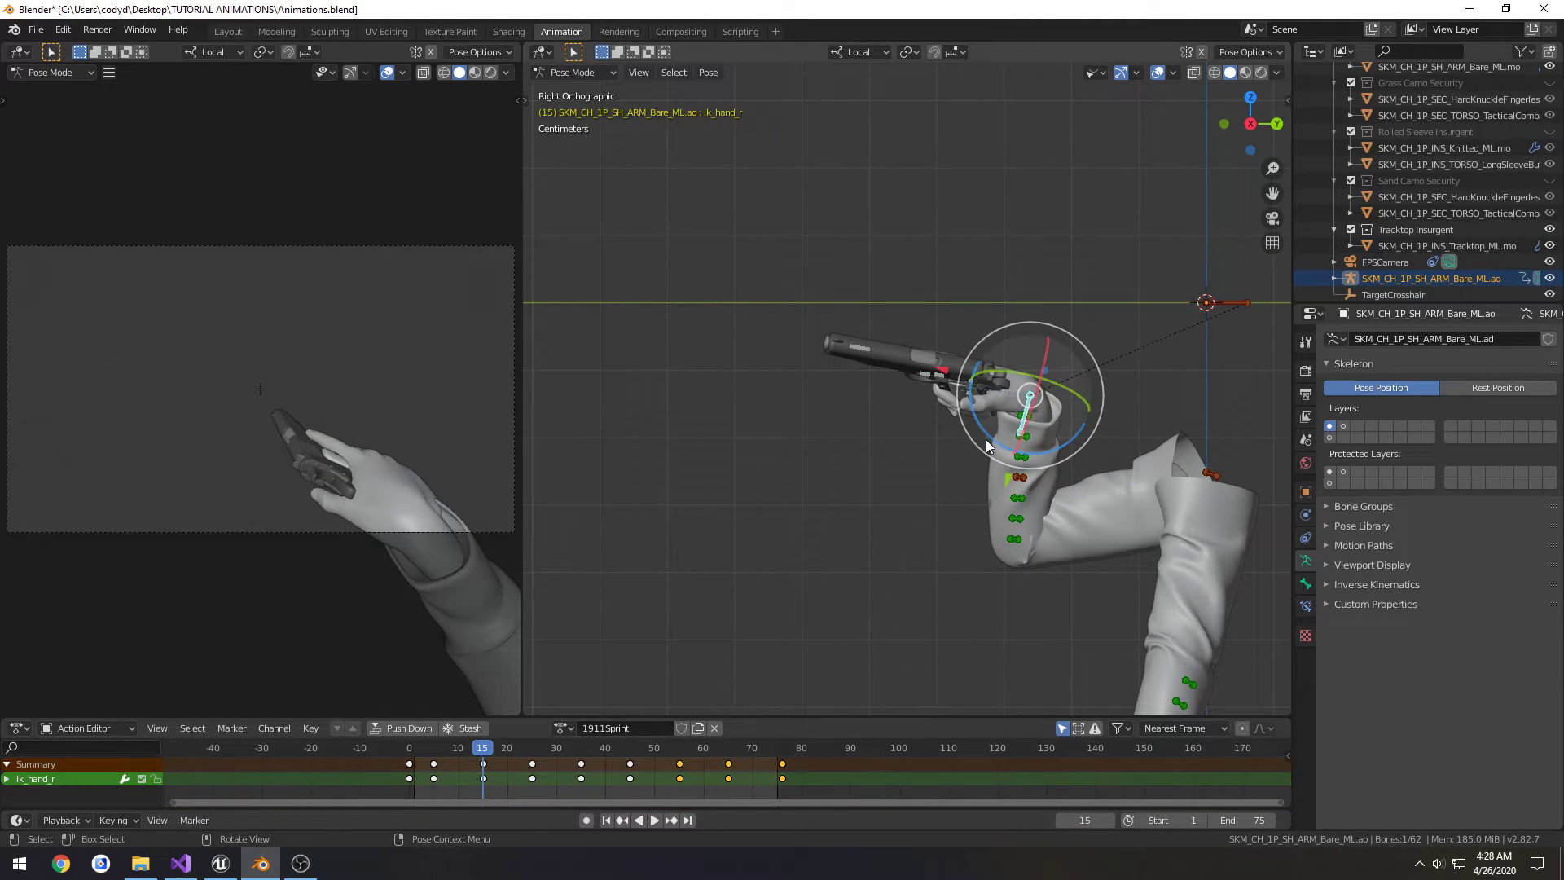
{"action": "key", "text": "g"}
{"action": "left_click", "coordinate": [975, 439]}
{"action": "key", "text": "a"}
{"action": "key", "text": "i"}
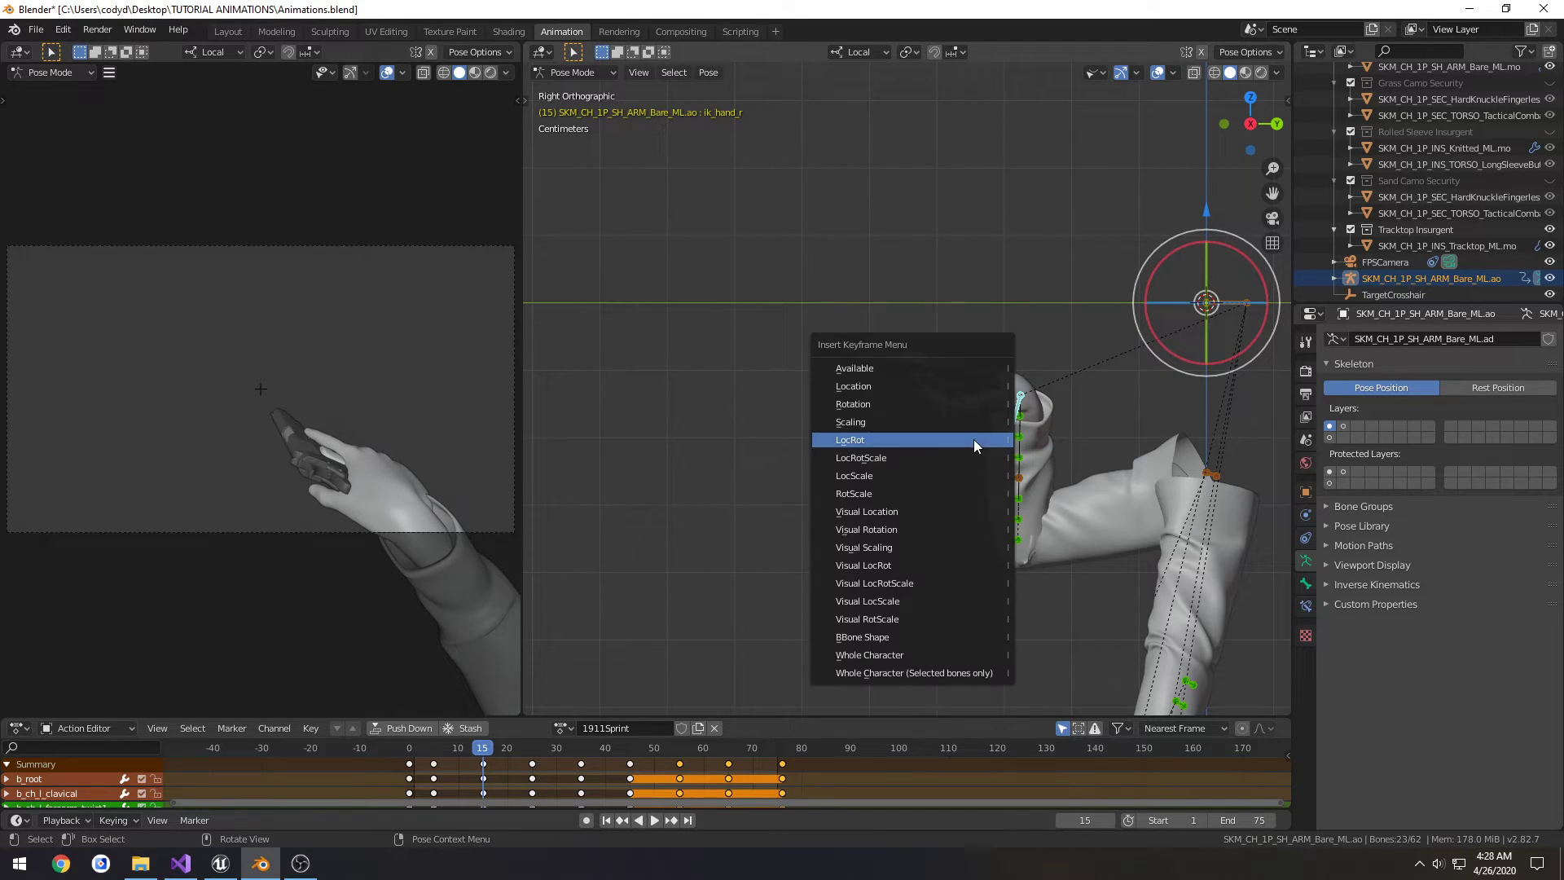
{"action": "left_click", "coordinate": [974, 439]}
- Play the sprint loop to check the arm swing, and return to frame 0
{"action": "key", "text": "shift+Left"}
{"action": "key", "text": "space"}
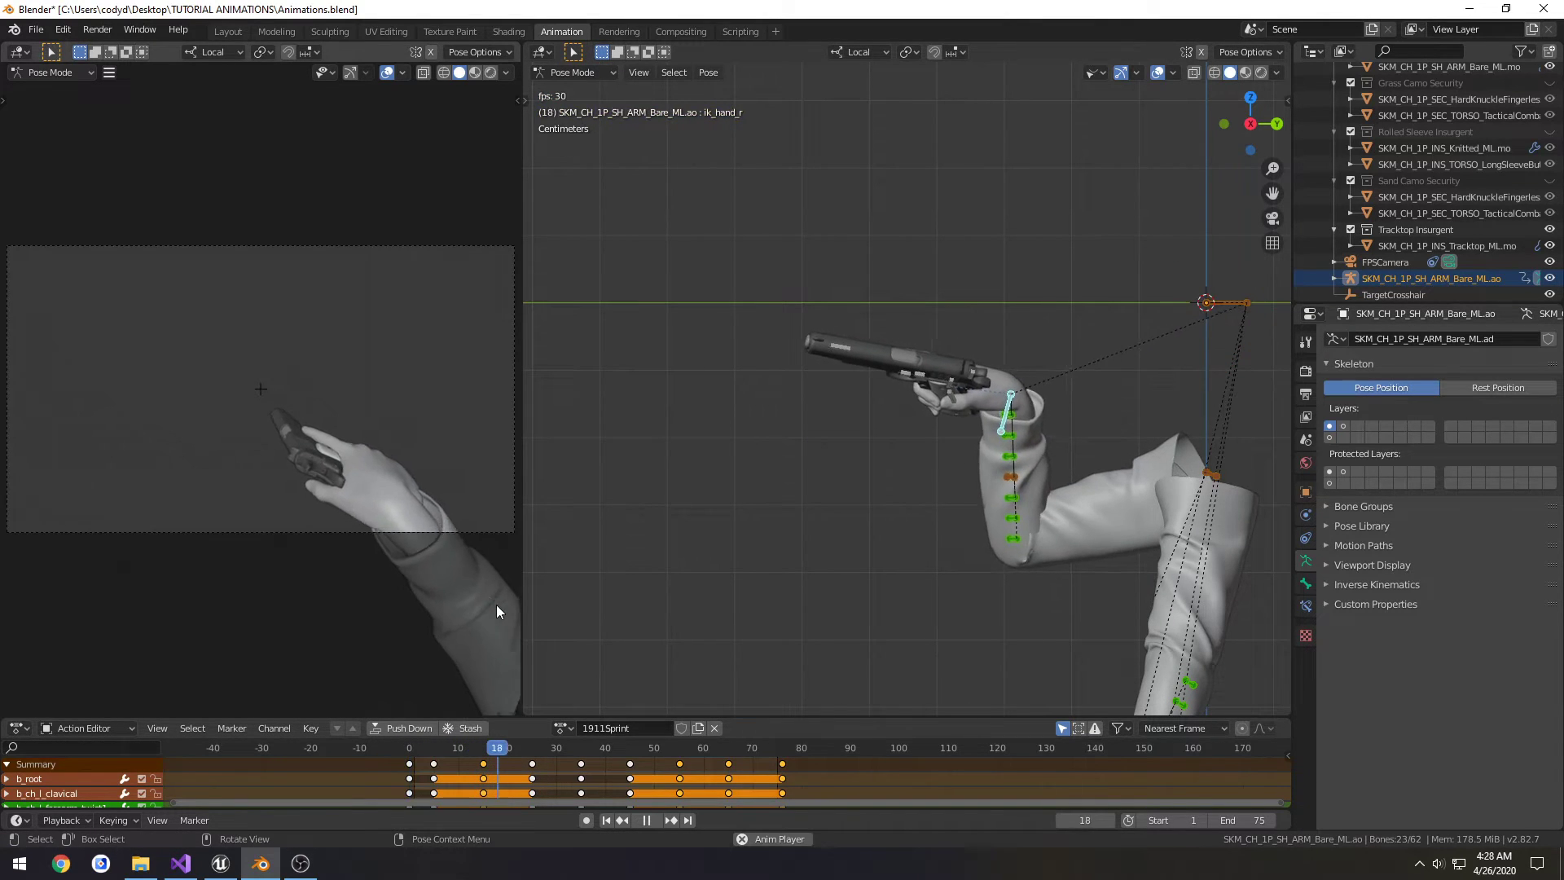
{"action": "key", "text": "space"}
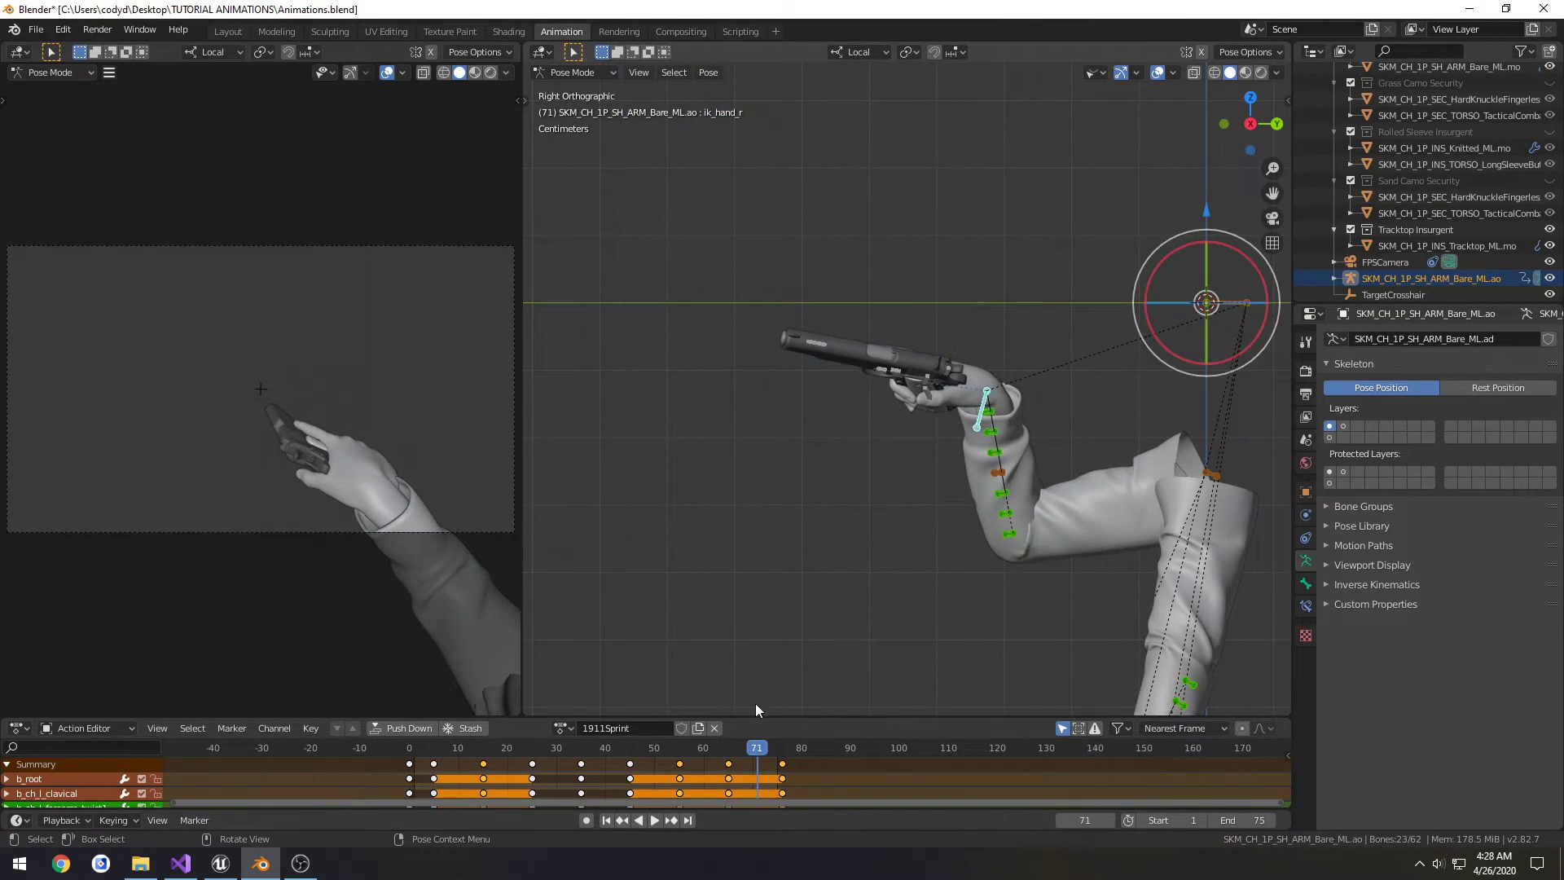
{"action": "left_click_drag", "start_coordinate": [766, 756], "coordinate": [408, 749]}
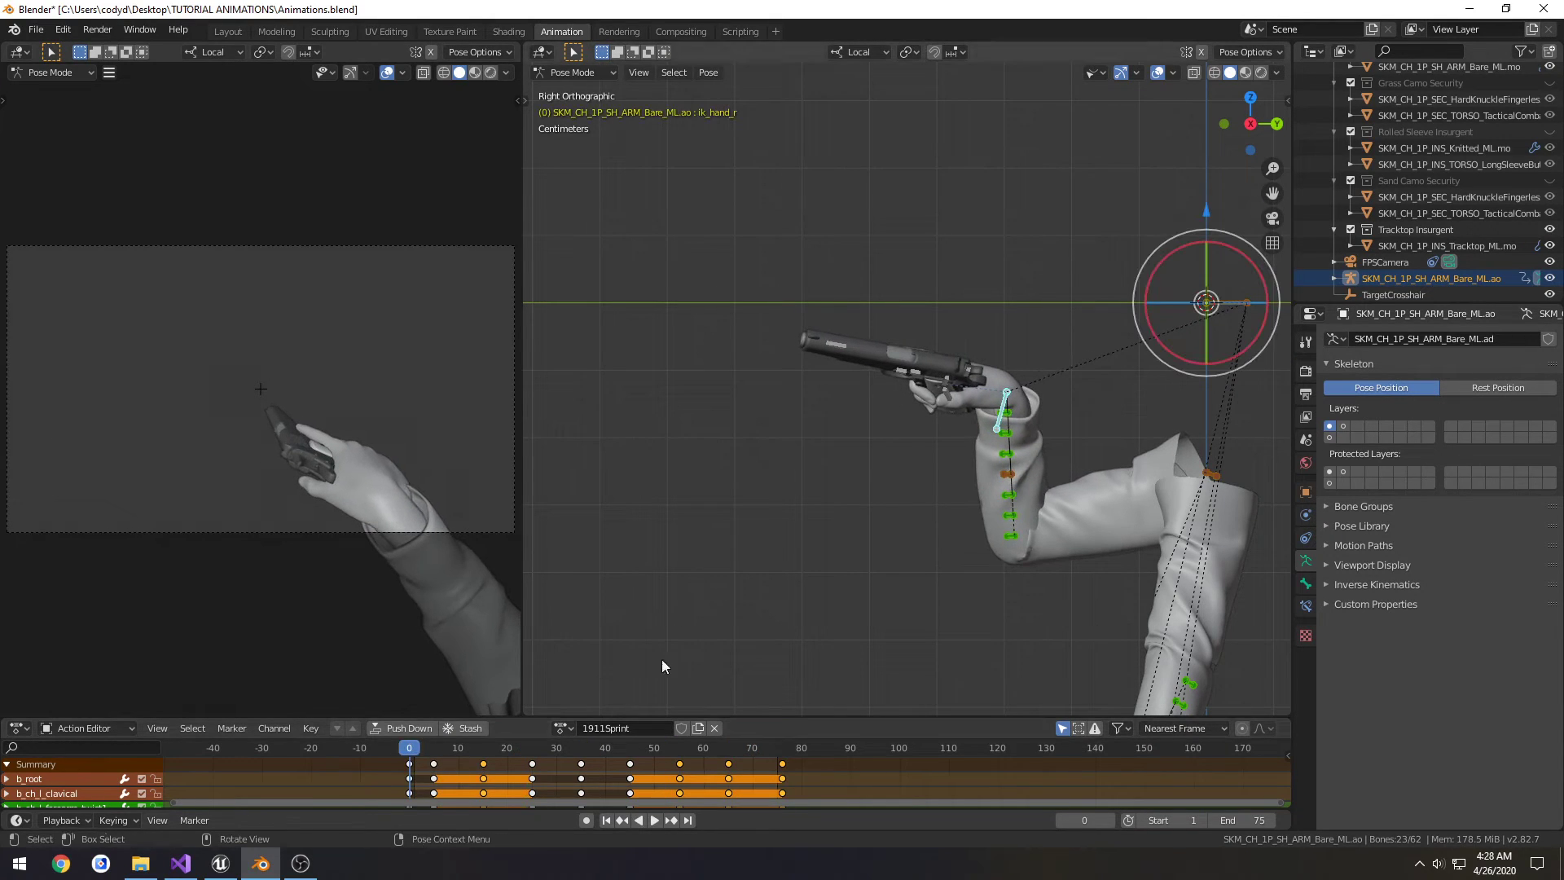
- Save the scene, switch the armature to Object Mode, and export it to the FPSCharacter folder as PistolSprint.fbx
{"action": "key", "text": "ctrl+Tab"}
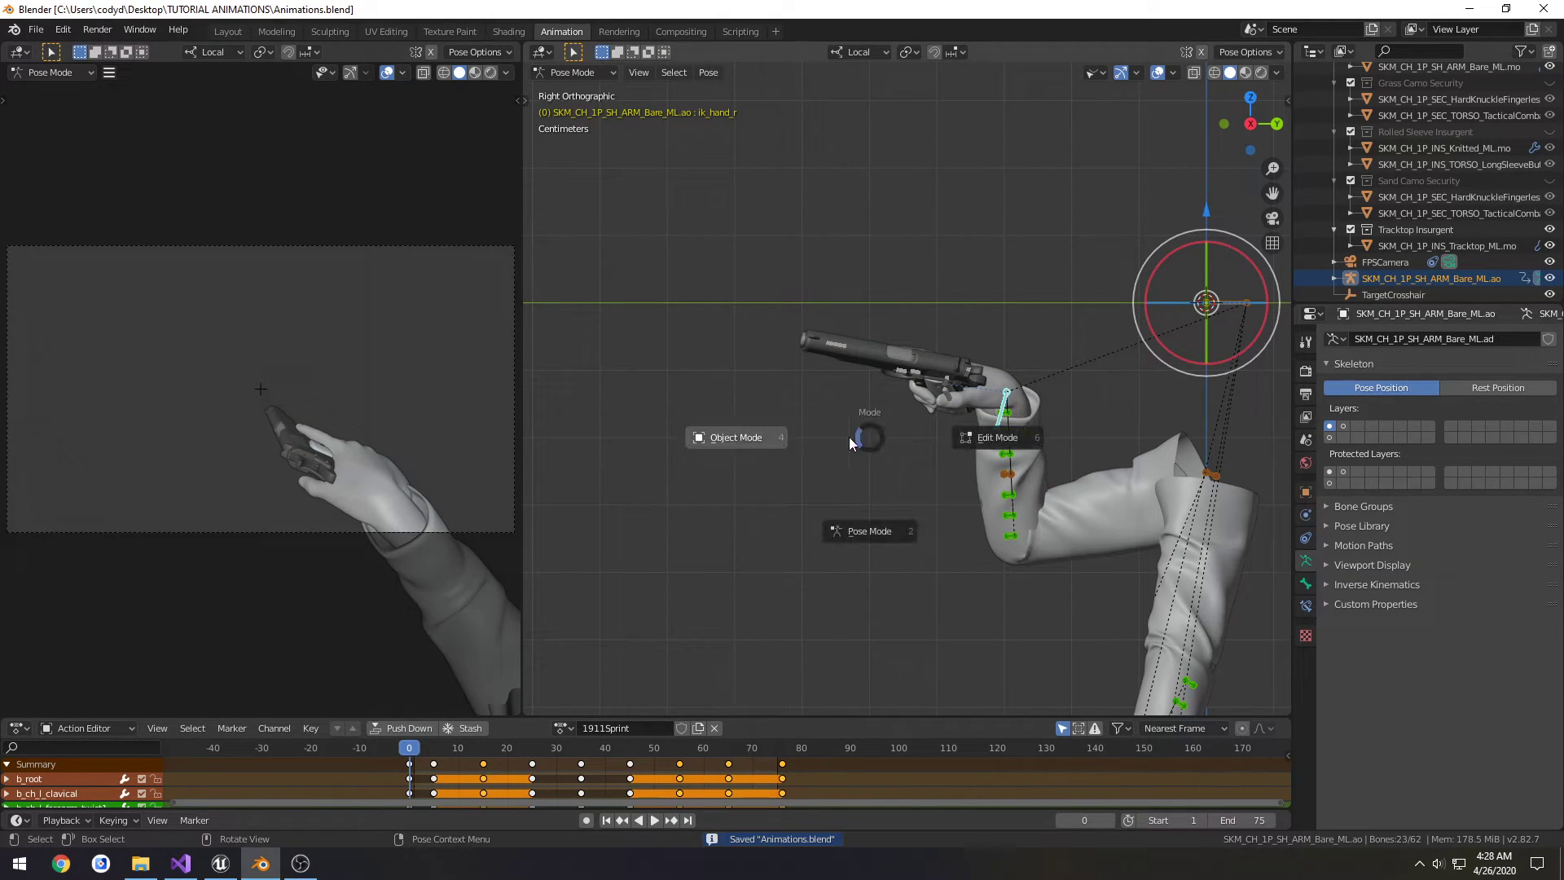
{"action": "left_click", "coordinate": [775, 442]}
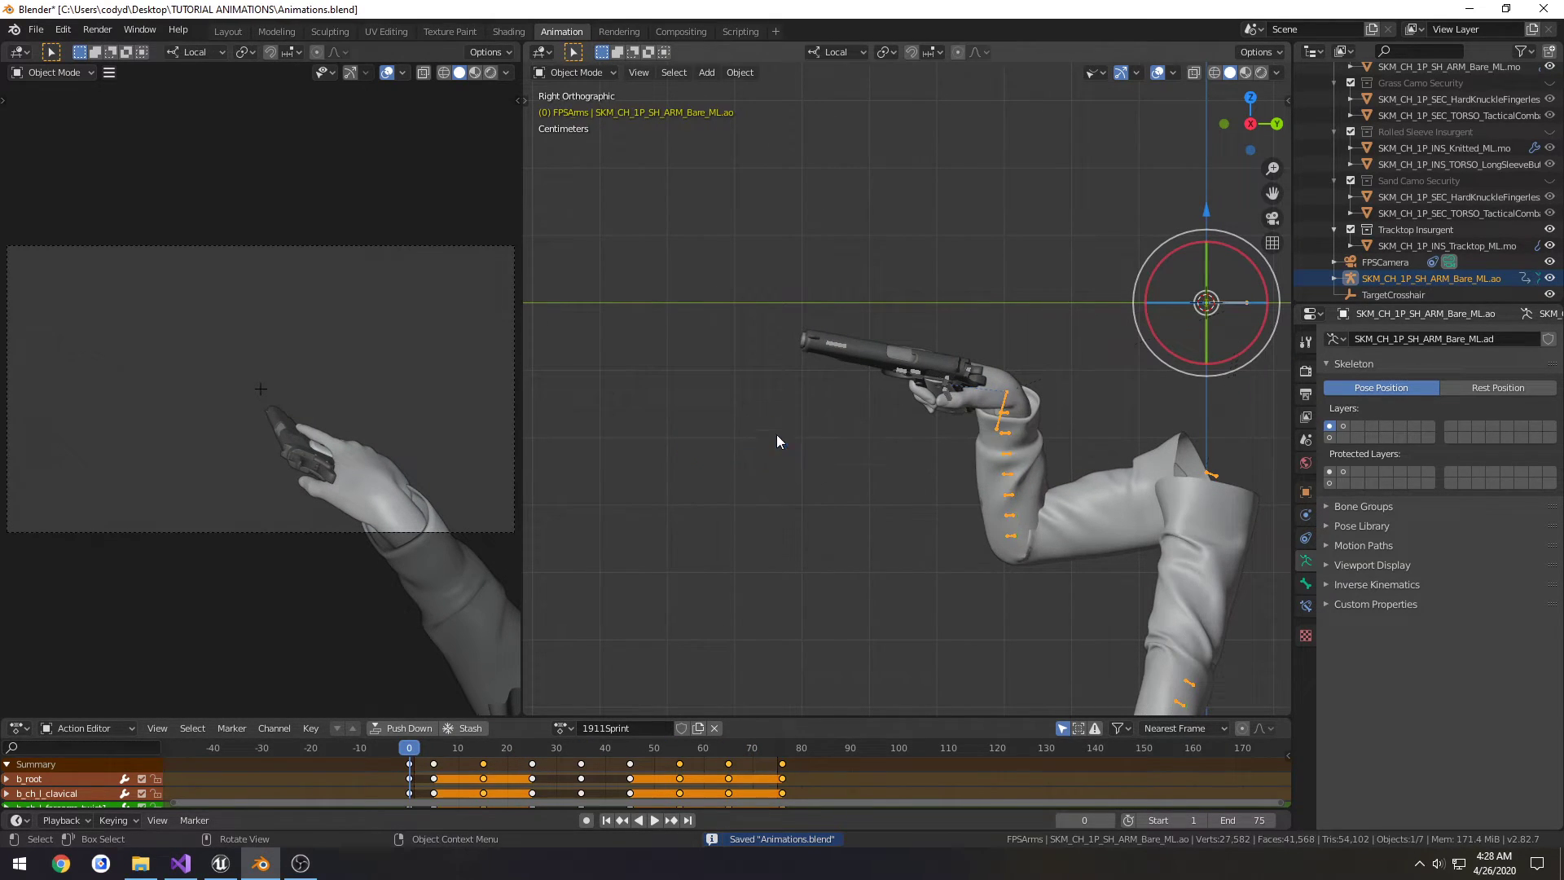
{"action": "left_click", "coordinate": [40, 33]}
{"action": "mouse_move", "coordinate": [114, 264]}
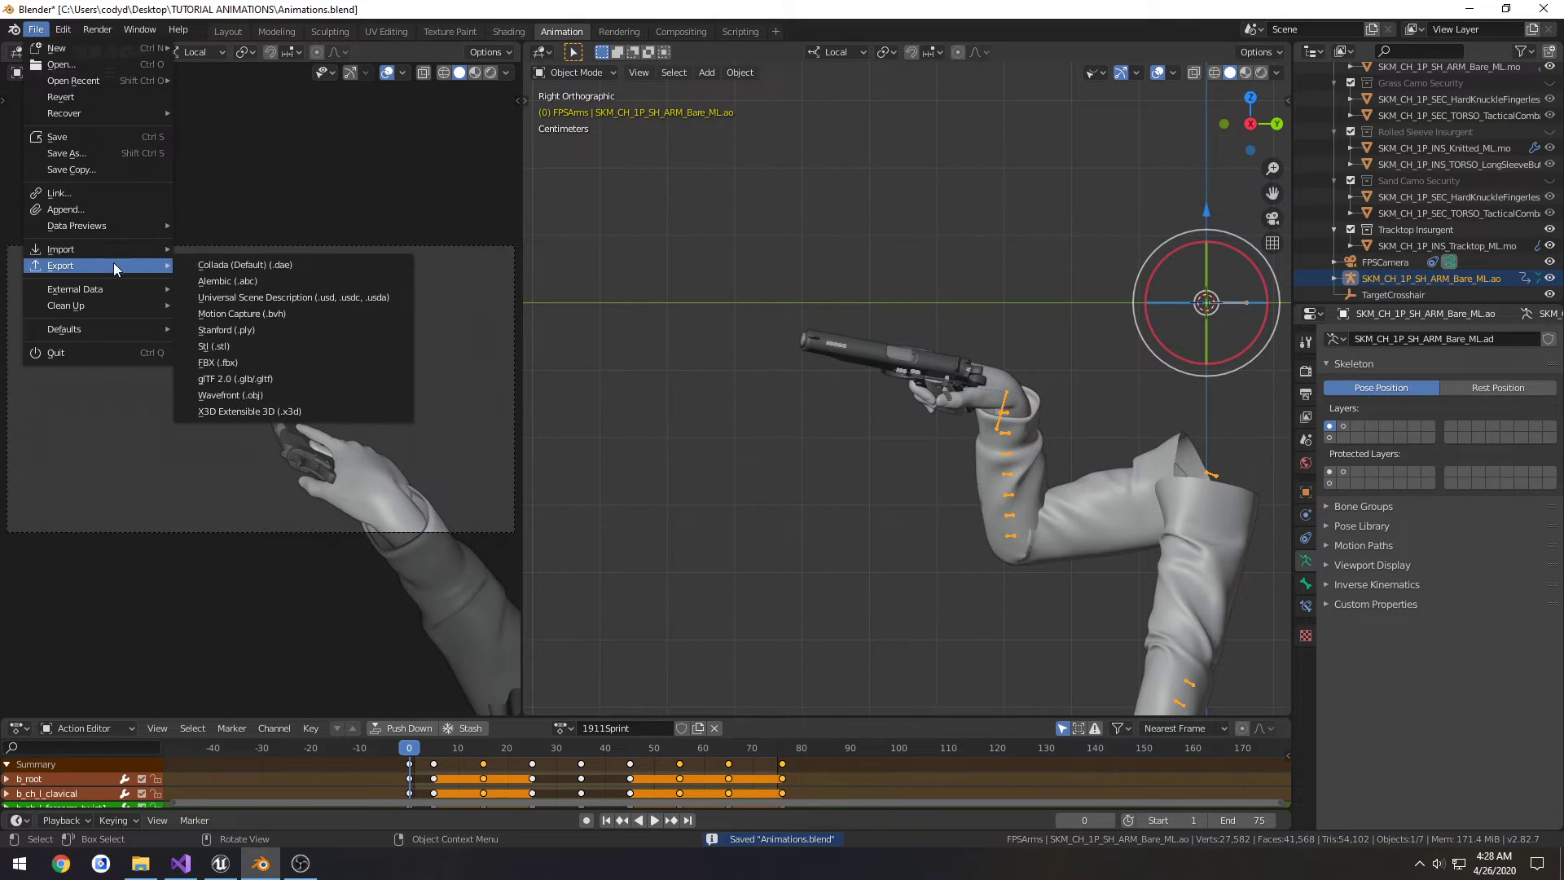
{"action": "left_click", "coordinate": [248, 359]}
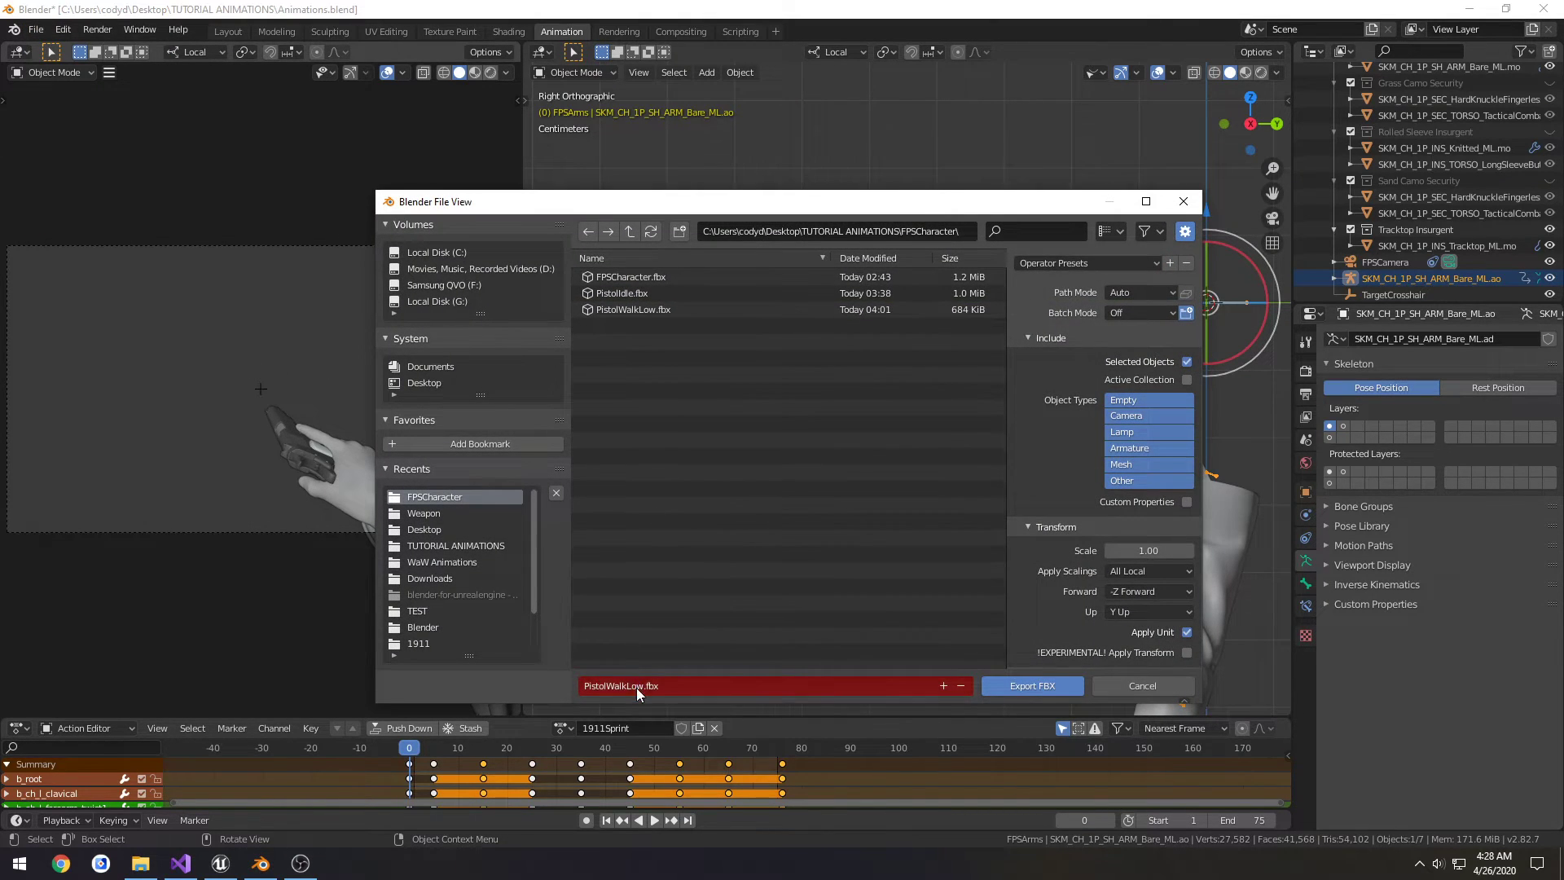
{"action": "left_click", "coordinate": [1089, 264]}
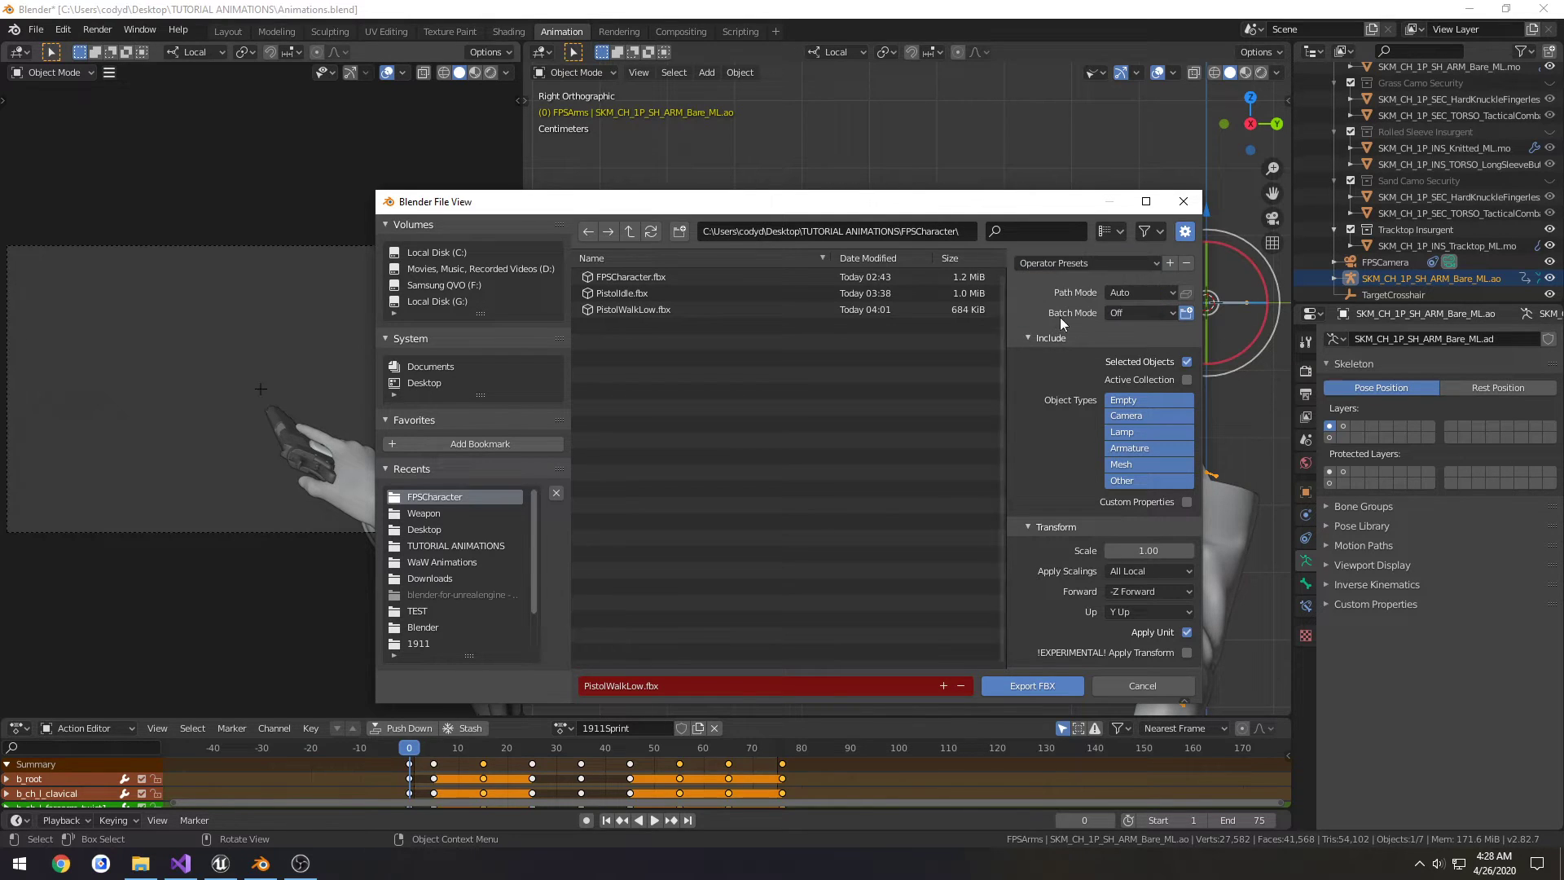
{"action": "left_click", "coordinate": [651, 686]}
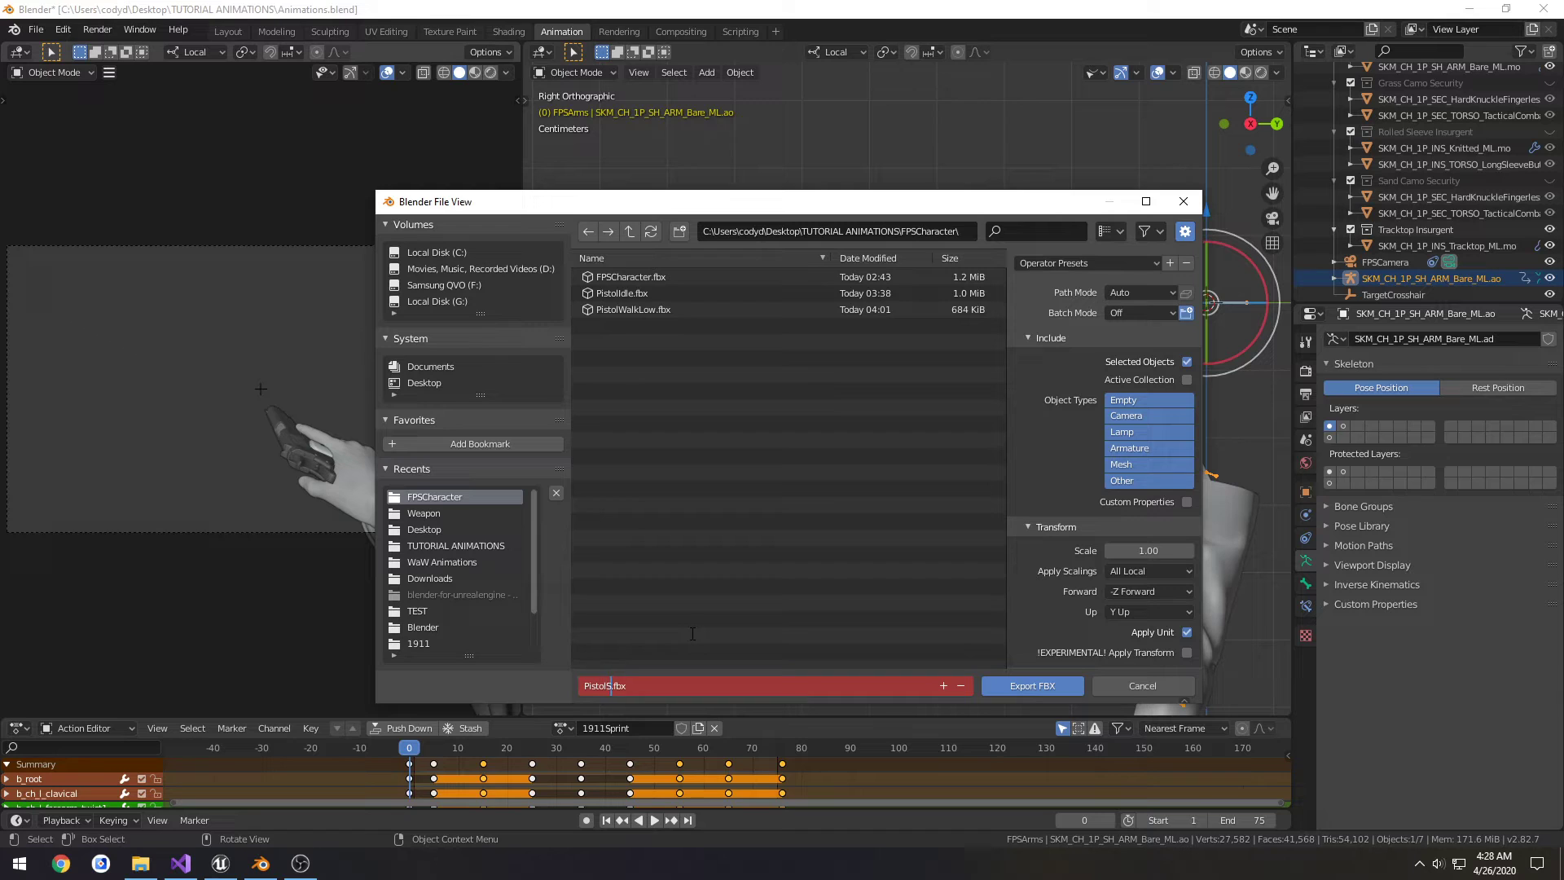
{"action": "key", "text": "Return"}
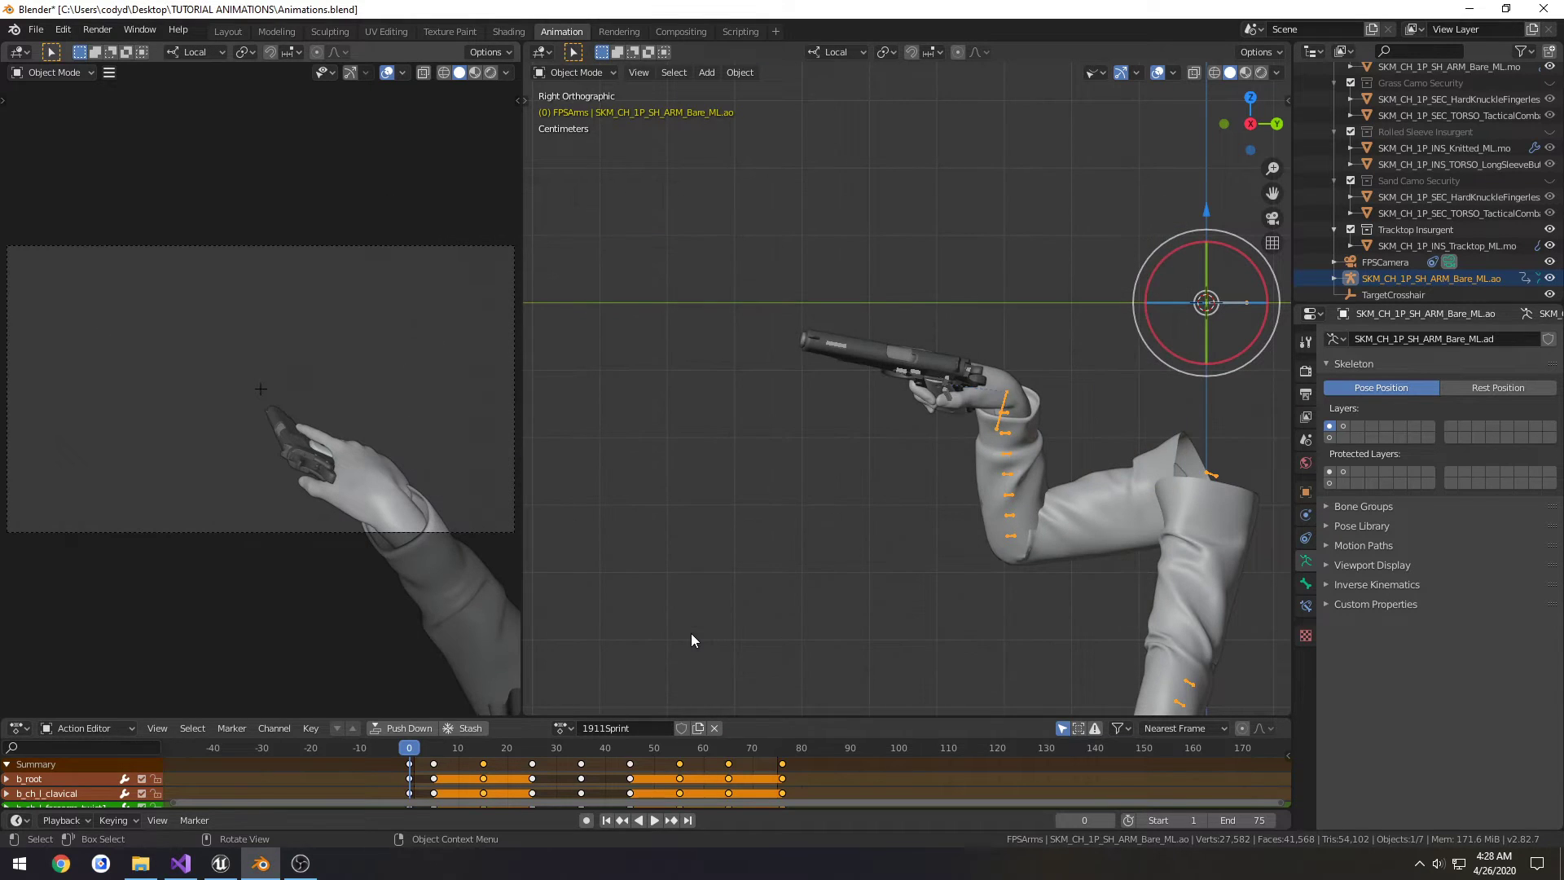
- Switch to Unreal Engine and bring the PistolSprint file from the FPSCharacter folder into the Character/Animations content folder
{"action": "left_click", "coordinate": [221, 863]}
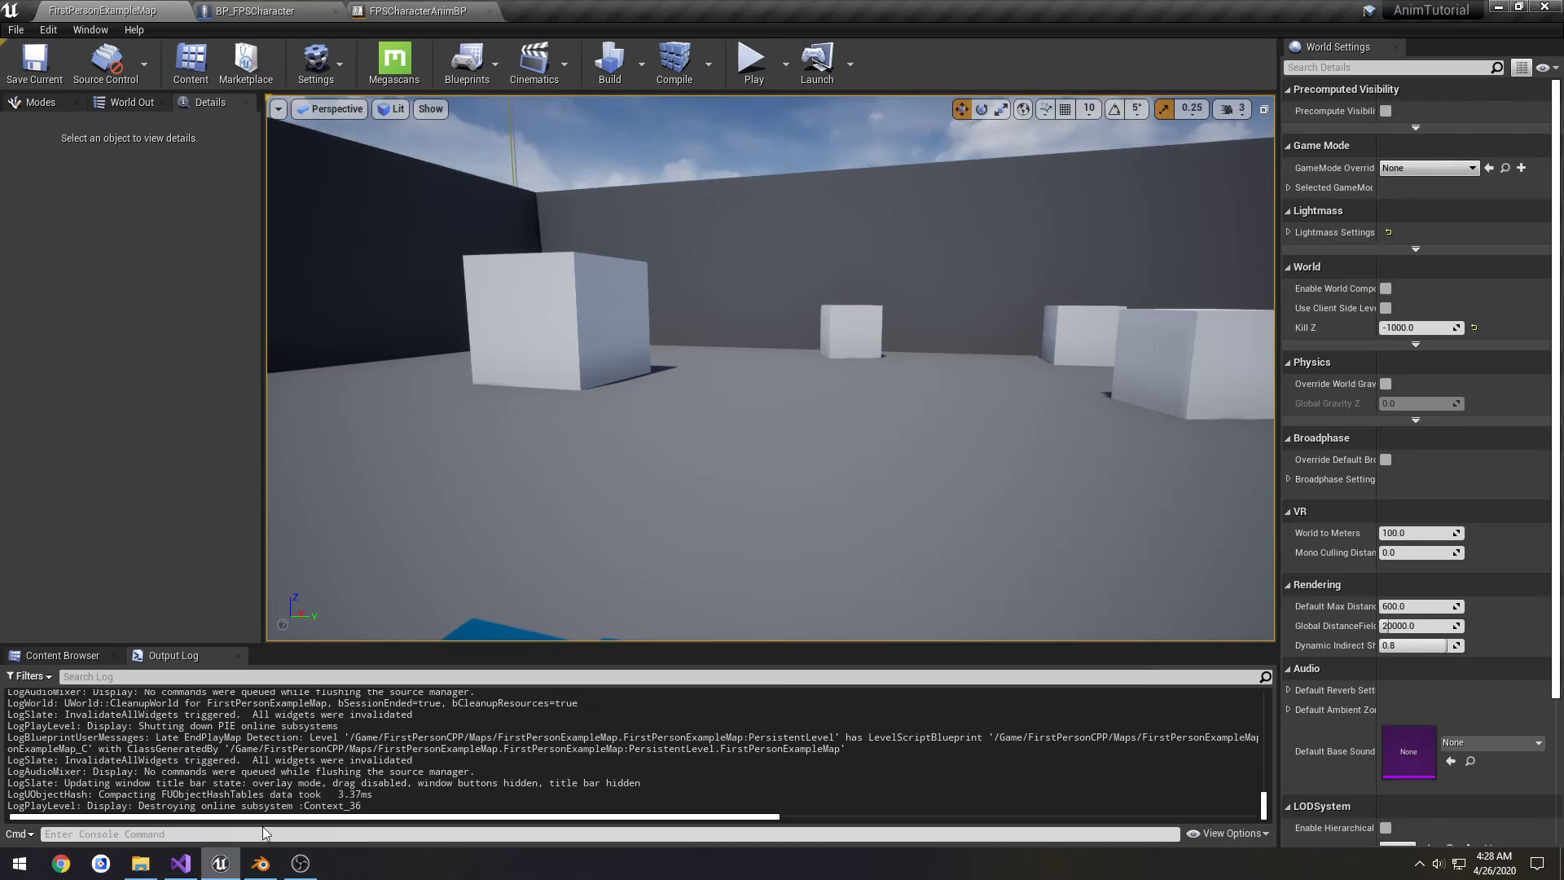
{"action": "left_click", "coordinate": [63, 656]}
{"action": "left_click", "coordinate": [141, 865]}
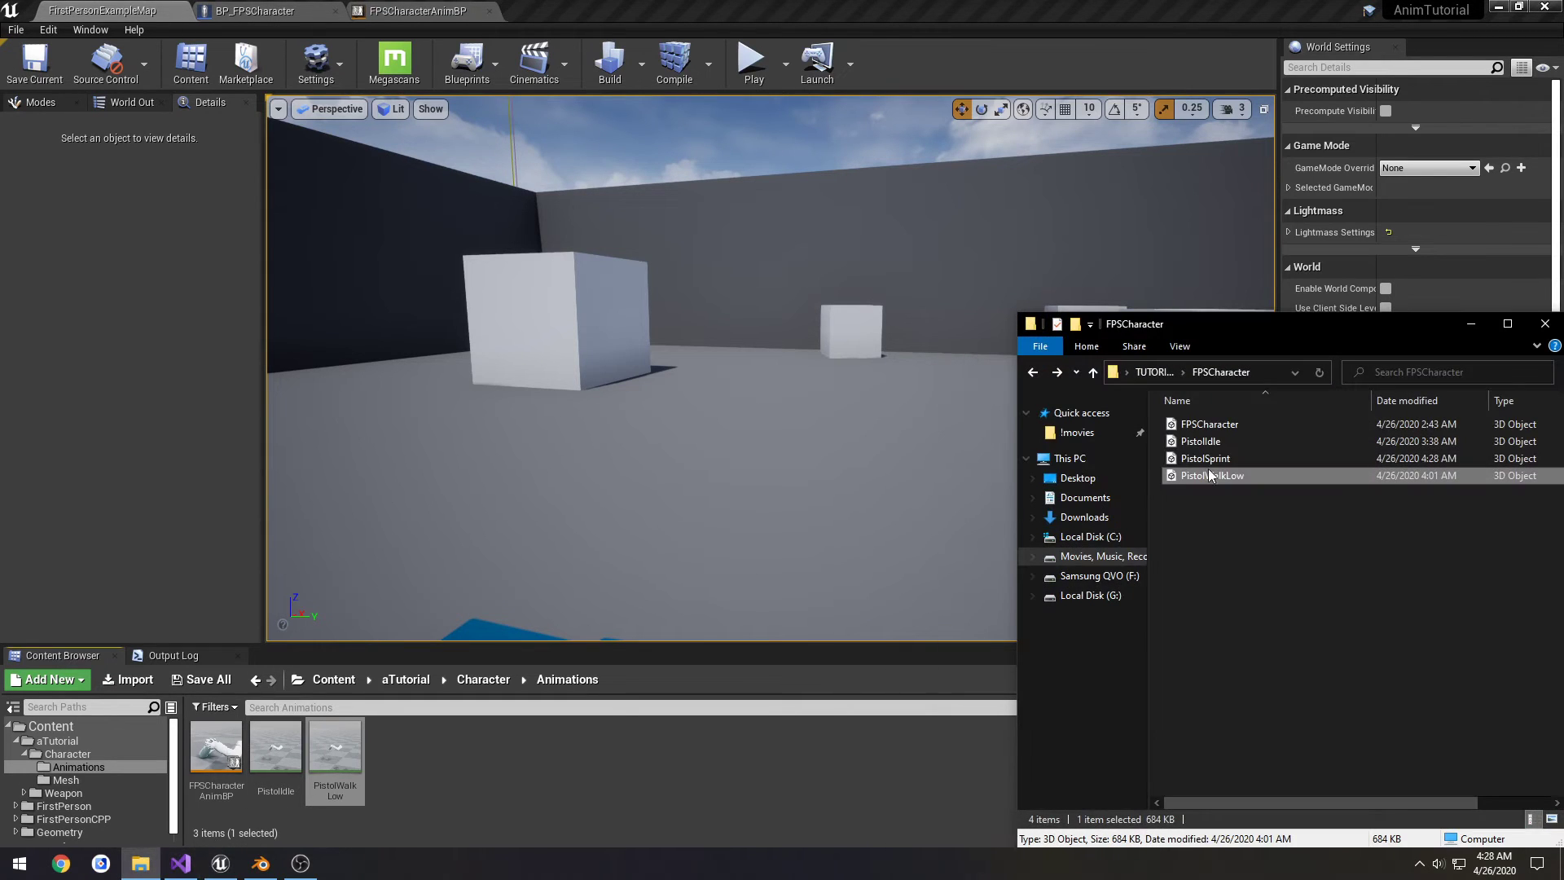
{"action": "left_click_drag", "start_coordinate": [1244, 462], "coordinate": [1046, 601]}
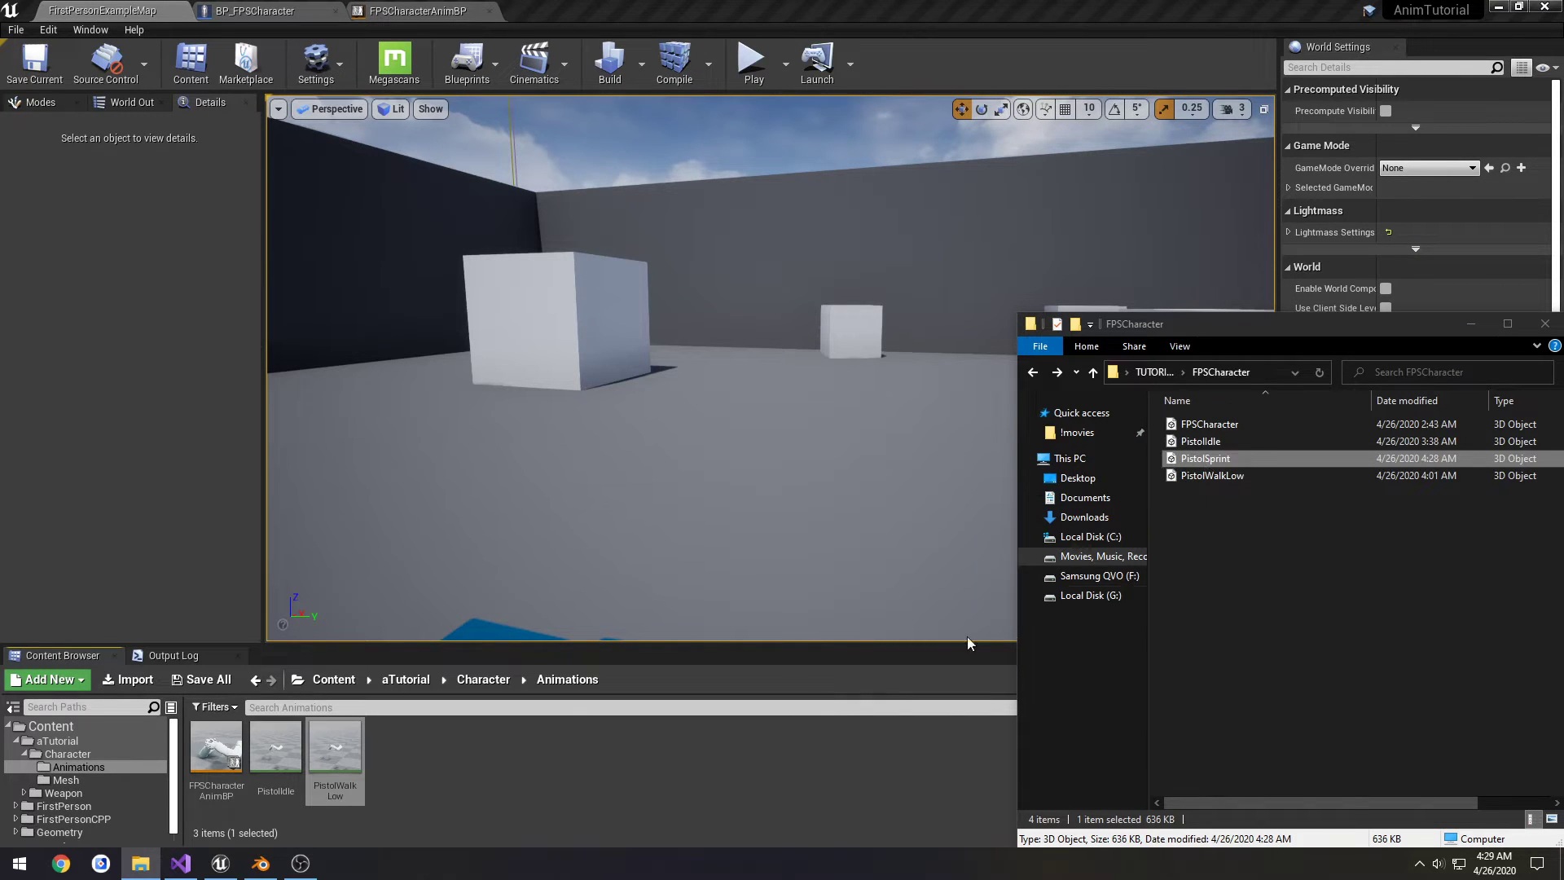
{"action": "left_click_drag", "start_coordinate": [662, 754], "coordinate": [663, 754]}
- Import the PistolSprint animation with FPSCharacter_Skeleton as its skeleton, and preview the resulting asset
{"action": "left_click", "coordinate": [866, 237]}
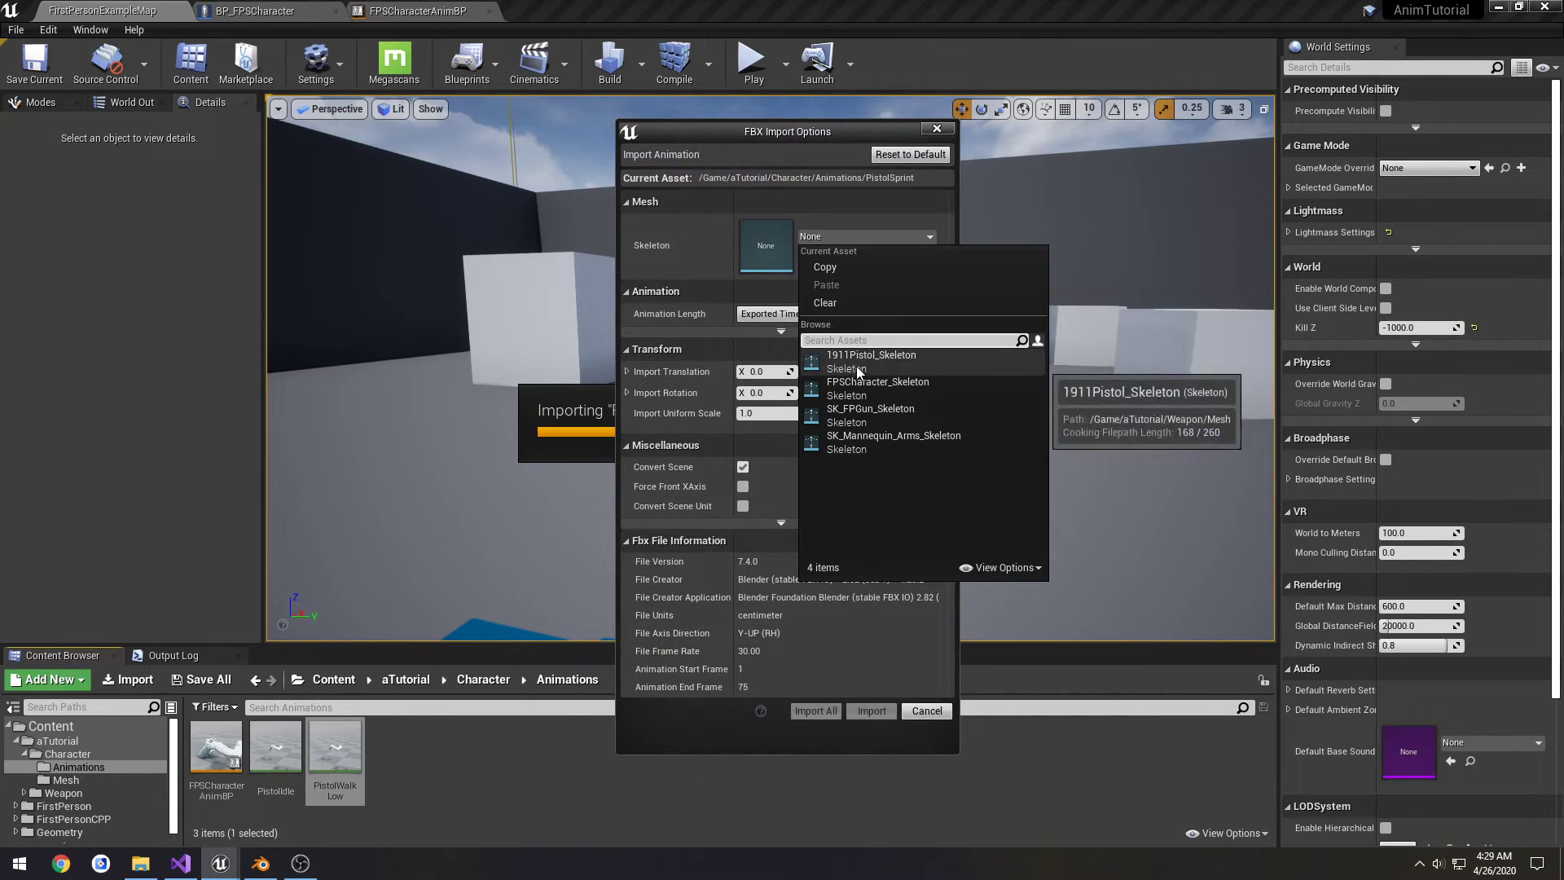
{"action": "left_click", "coordinate": [888, 388]}
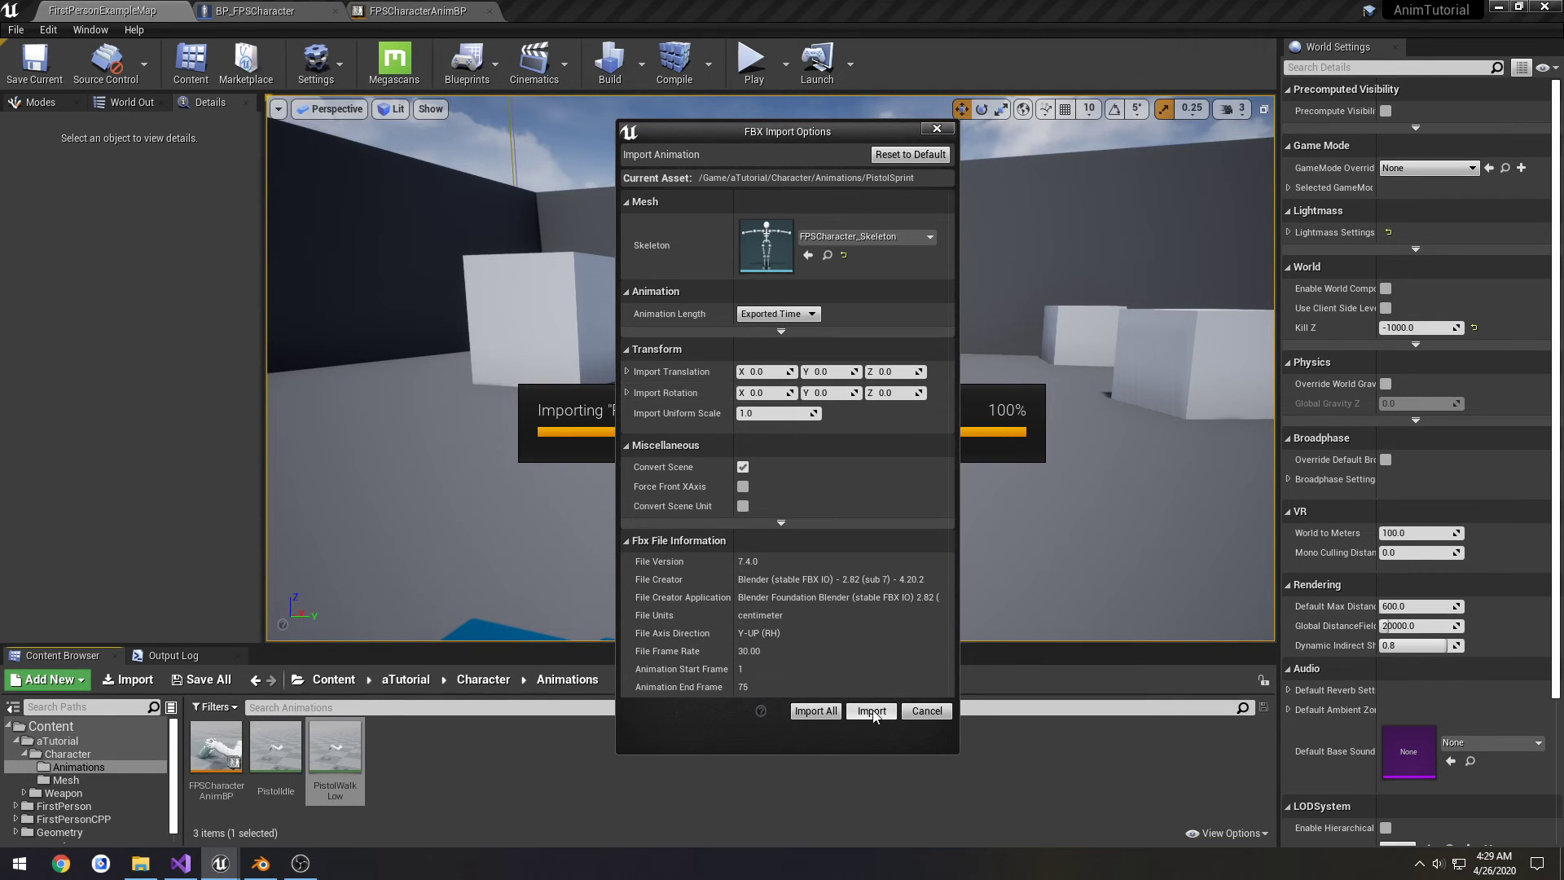
{"action": "left_click", "coordinate": [872, 711]}
{"action": "double_click", "coordinate": [356, 745]}
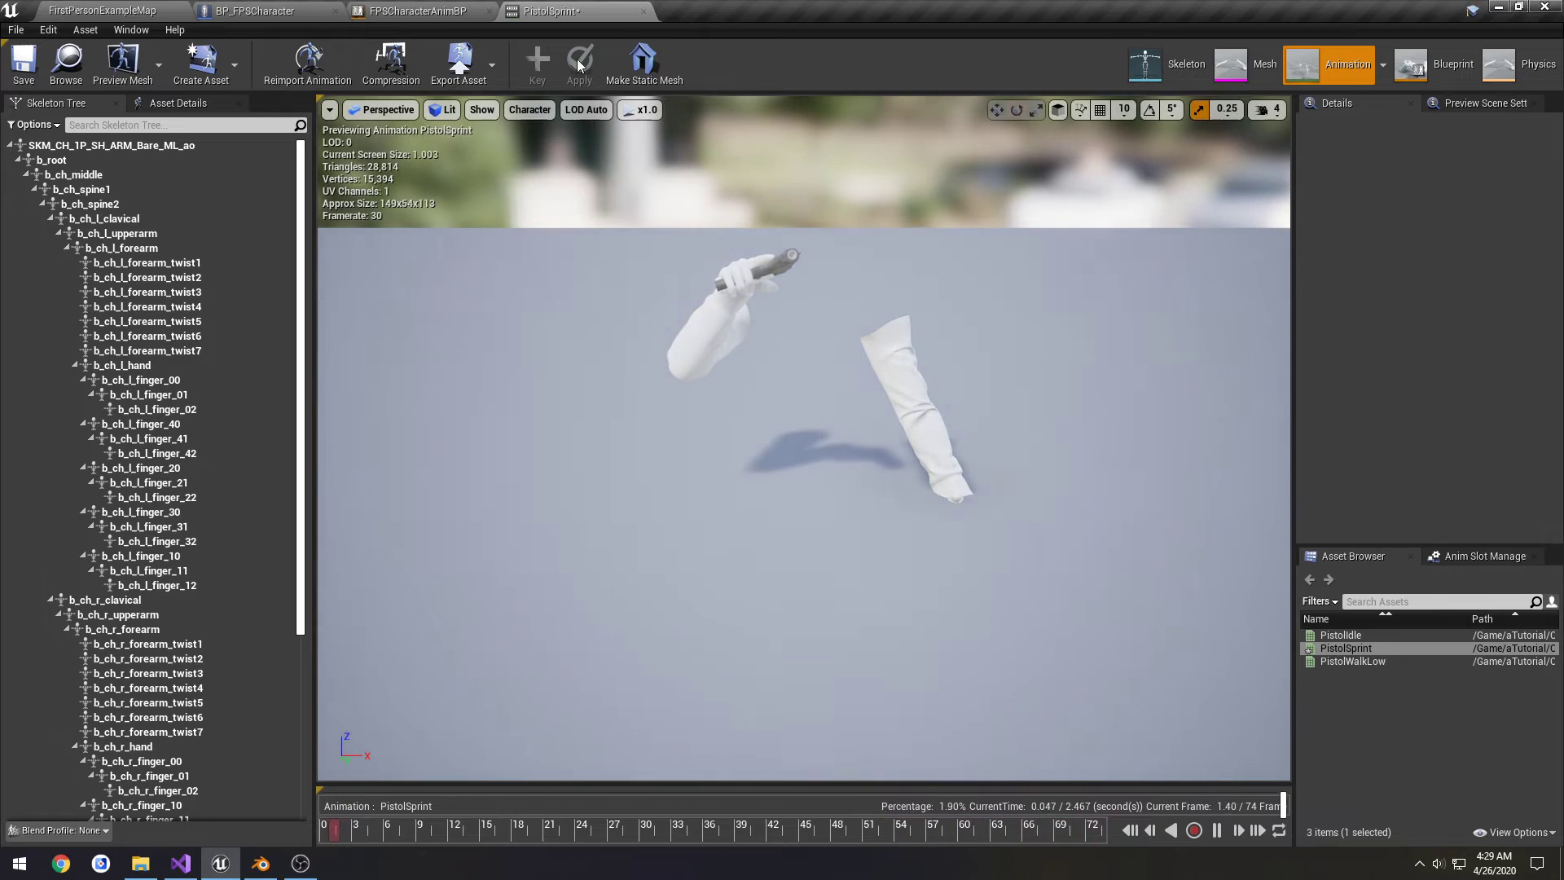
{"action": "left_click", "coordinate": [644, 11]}
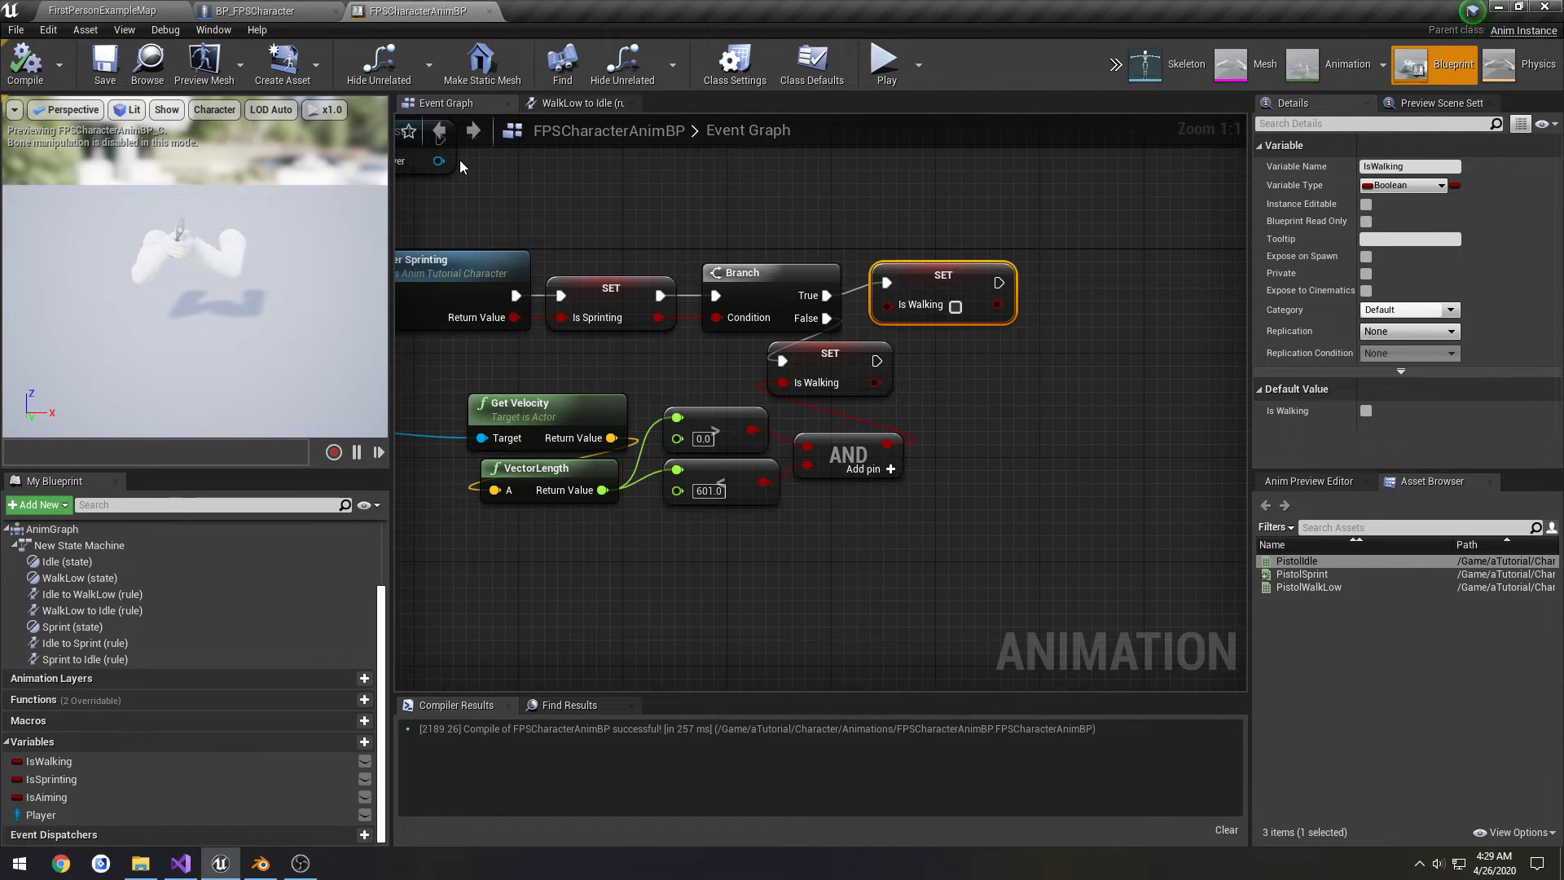
- In the Sprint state of FPSCharacterAnimBP, replace the Play PistolIdle node with PistolSprint feeding the Output Animation Pose, and save the blueprint
{"action": "right_click_drag", "start_coordinate": [551, 199], "coordinate": [663, 212]}
{"action": "left_click", "coordinate": [573, 106]}
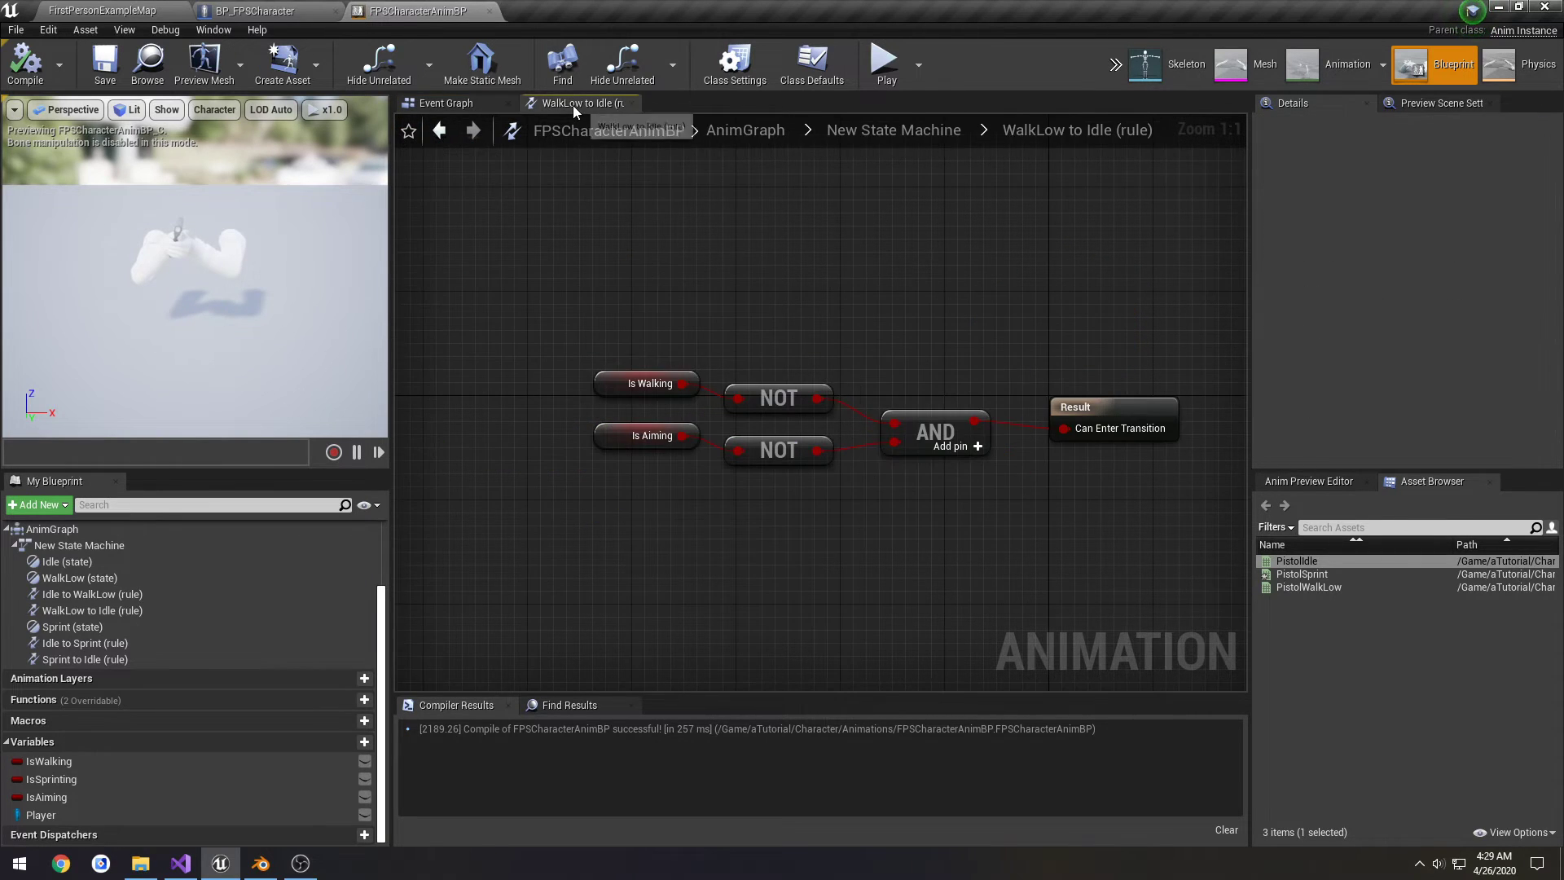
{"action": "key", "text": "alt+Left"}
{"action": "left_click", "coordinate": [817, 280]}
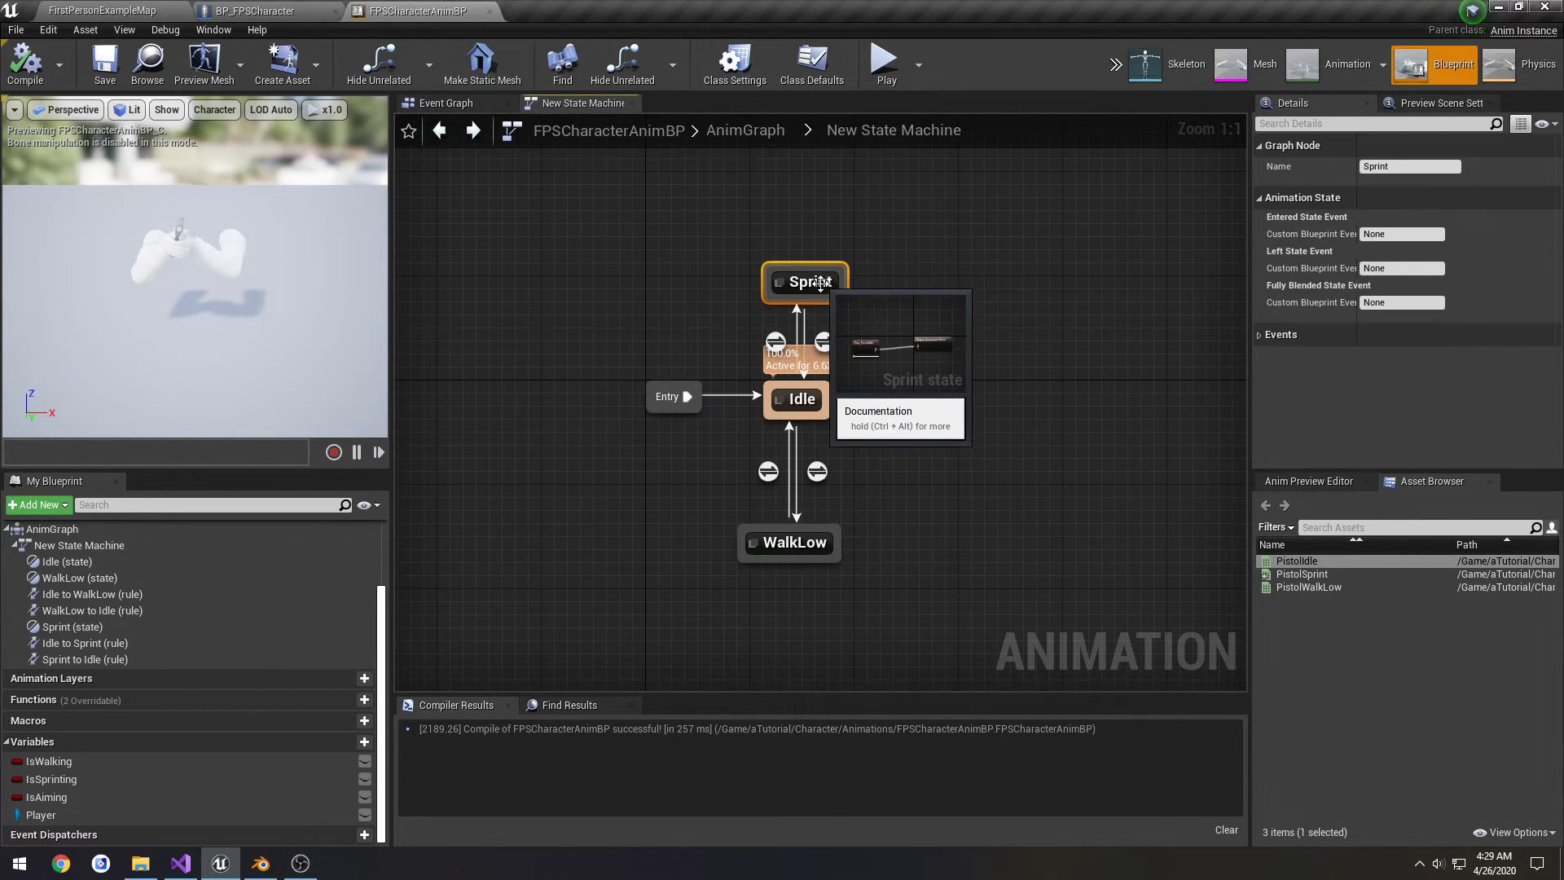
{"action": "left_click", "coordinate": [813, 281]}
{"action": "left_click", "coordinate": [770, 289]}
{"action": "double_click", "coordinate": [796, 282]}
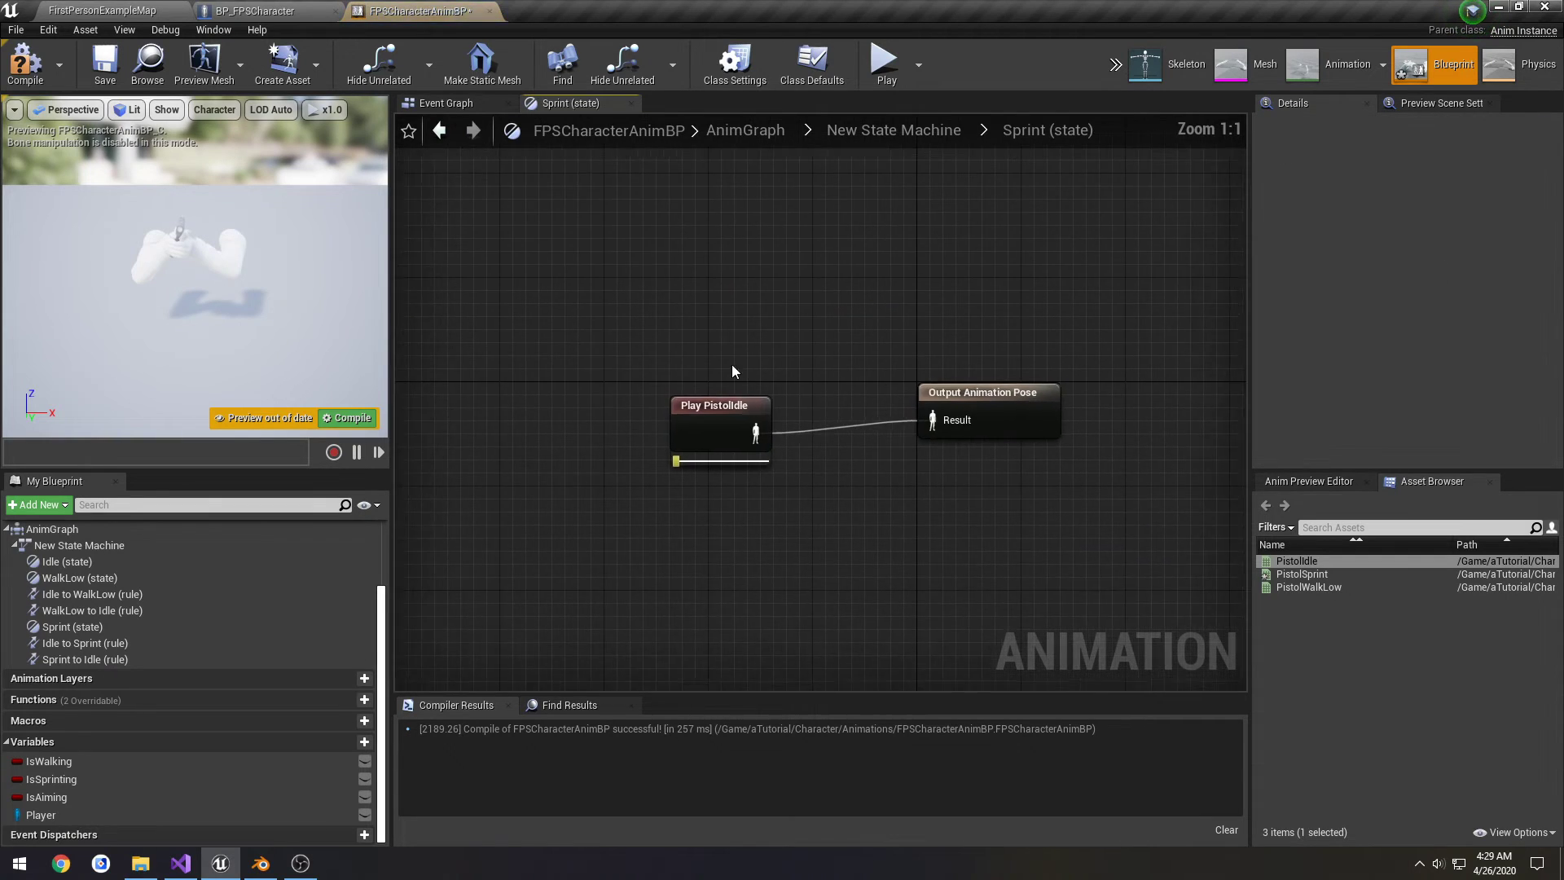
{"action": "left_click", "coordinate": [712, 406]}
{"action": "key", "text": "Delete"}
{"action": "left_click_drag", "start_coordinate": [1301, 574], "coordinate": [747, 409]}
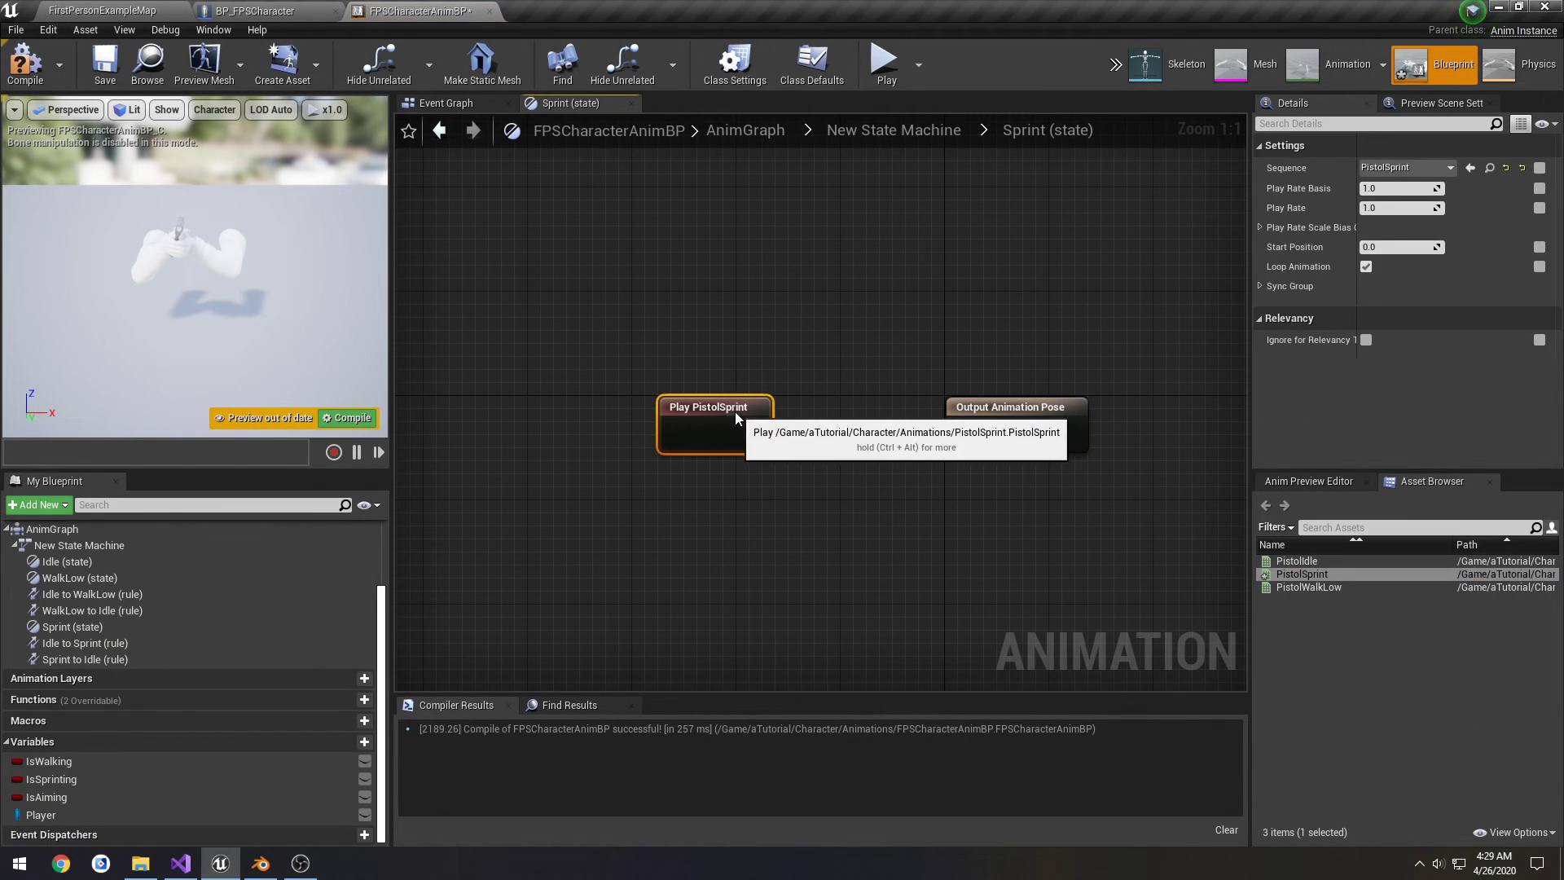
{"action": "left_click", "coordinate": [104, 67]}
- Play the FirstPersonExampleMap level, walking and sprinting around to test the pistol animations, and stop the session
{"action": "left_click", "coordinate": [102, 9]}
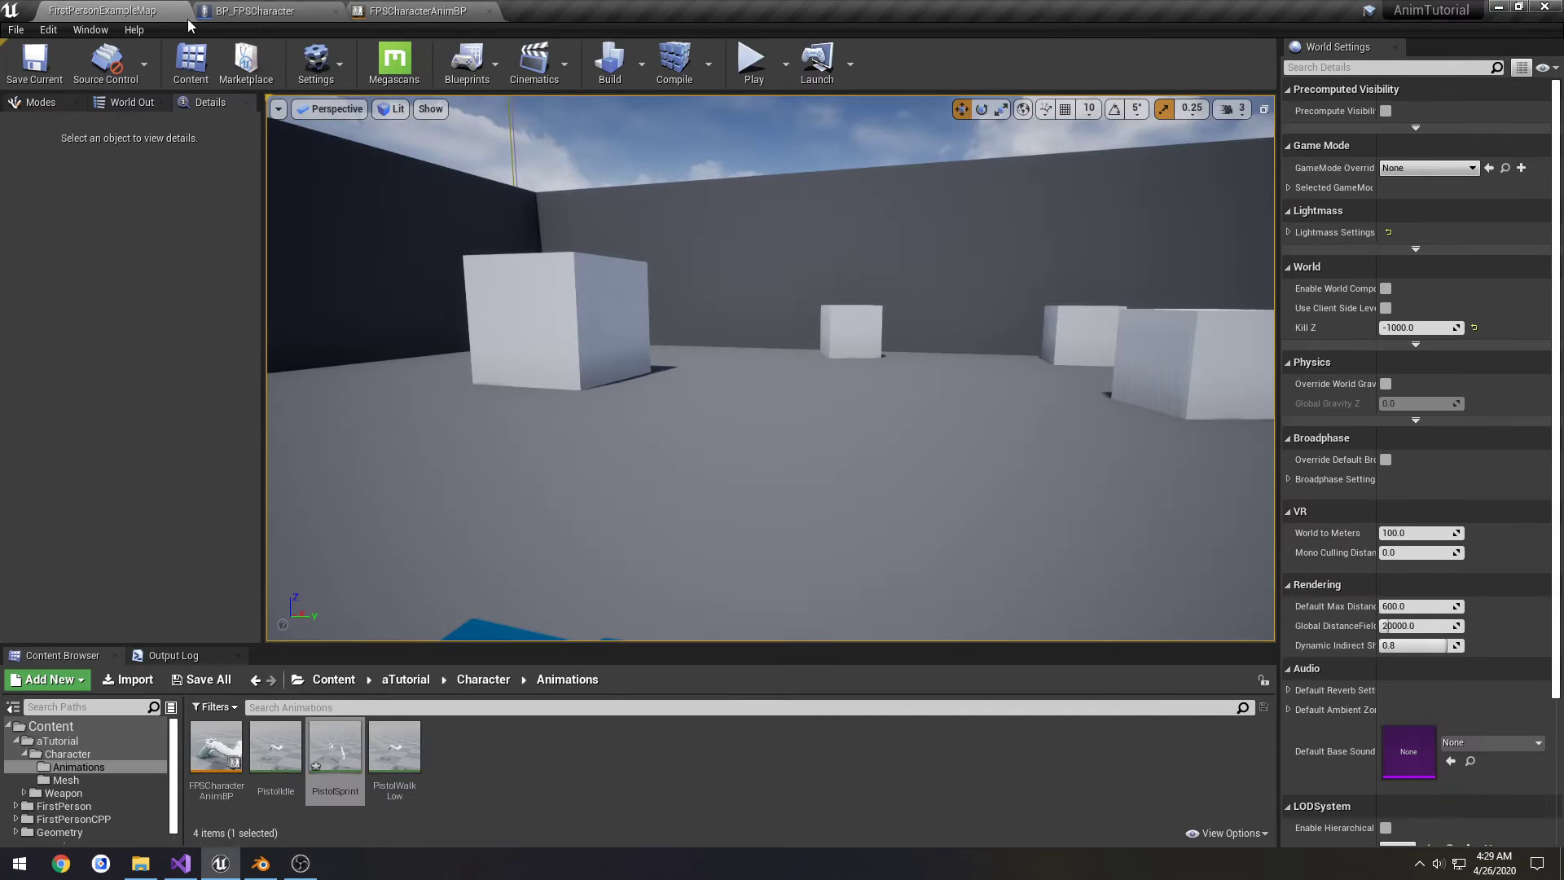
{"action": "left_click", "coordinate": [756, 62]}
{"action": "key", "text": "w"}
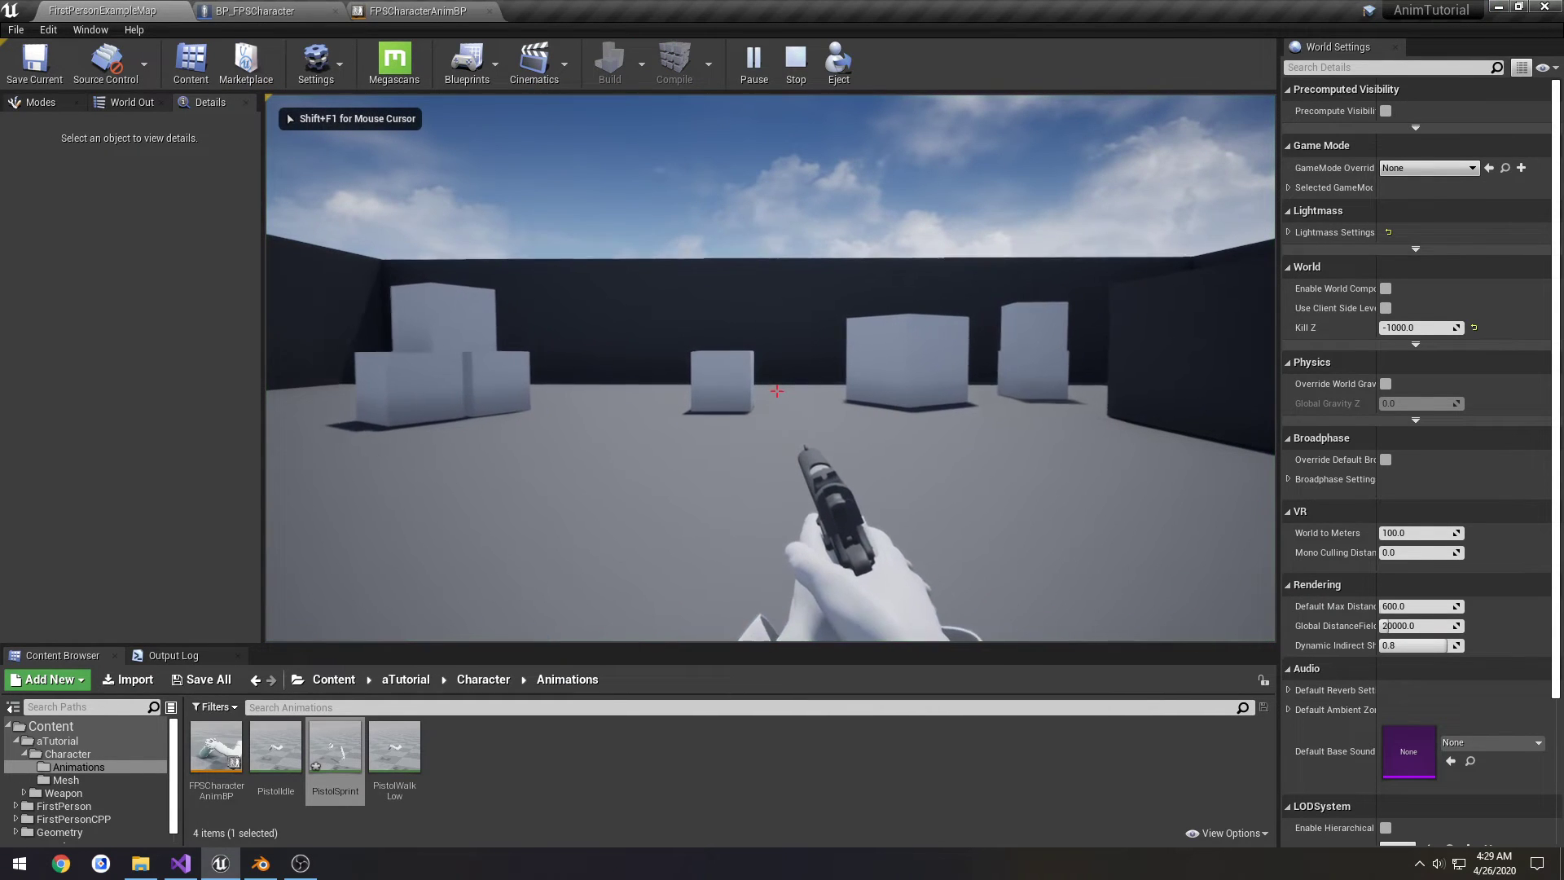
{"action": "key", "text": "shift"}
{"action": "key", "text": "w"}
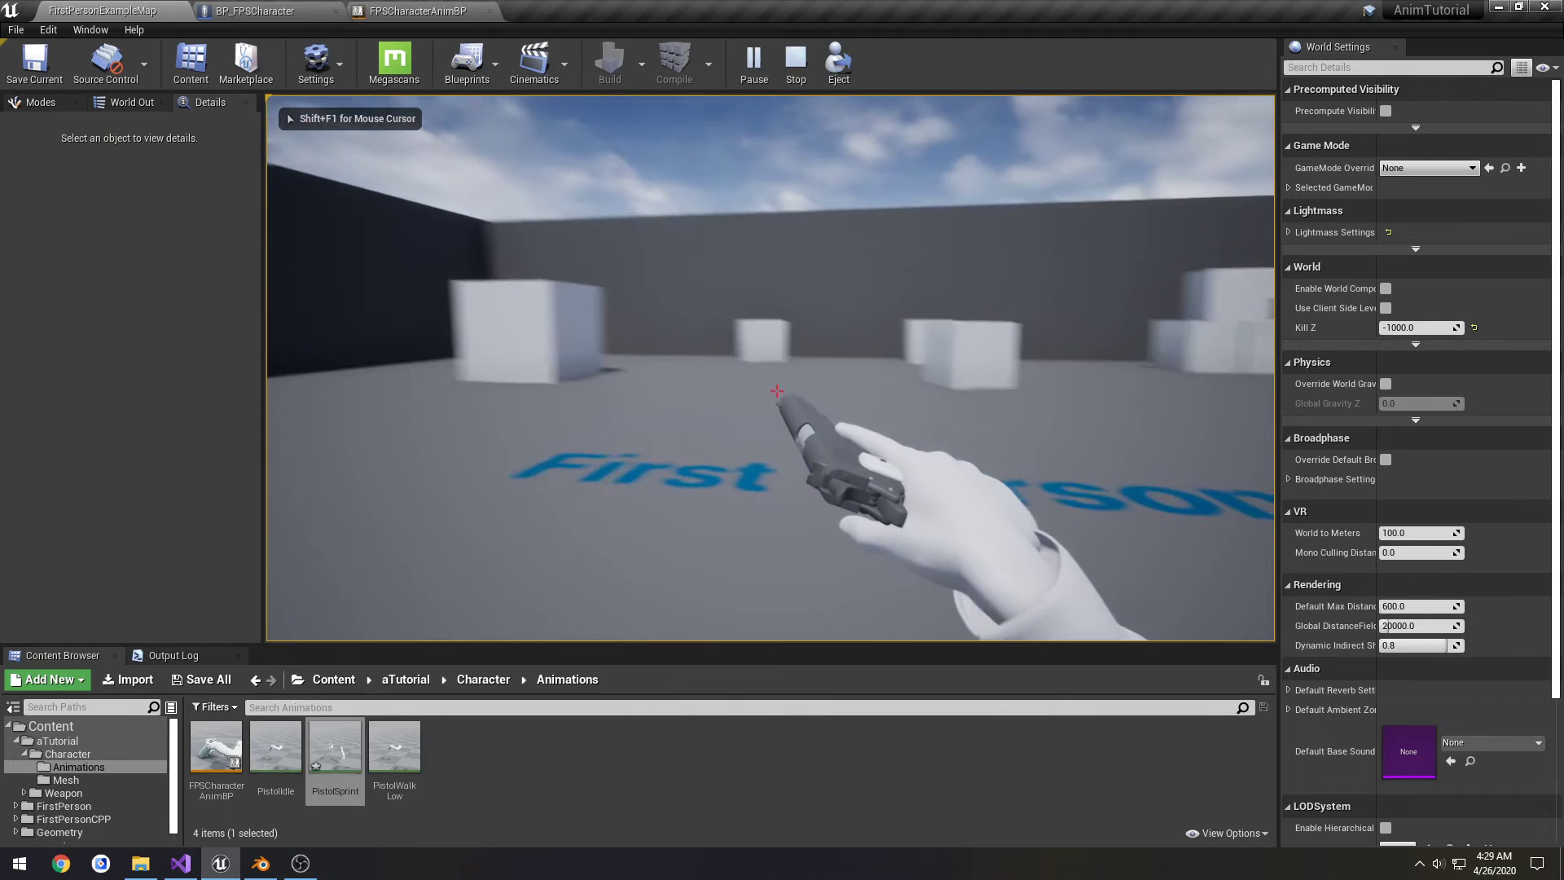
{"action": "key", "text": "w"}
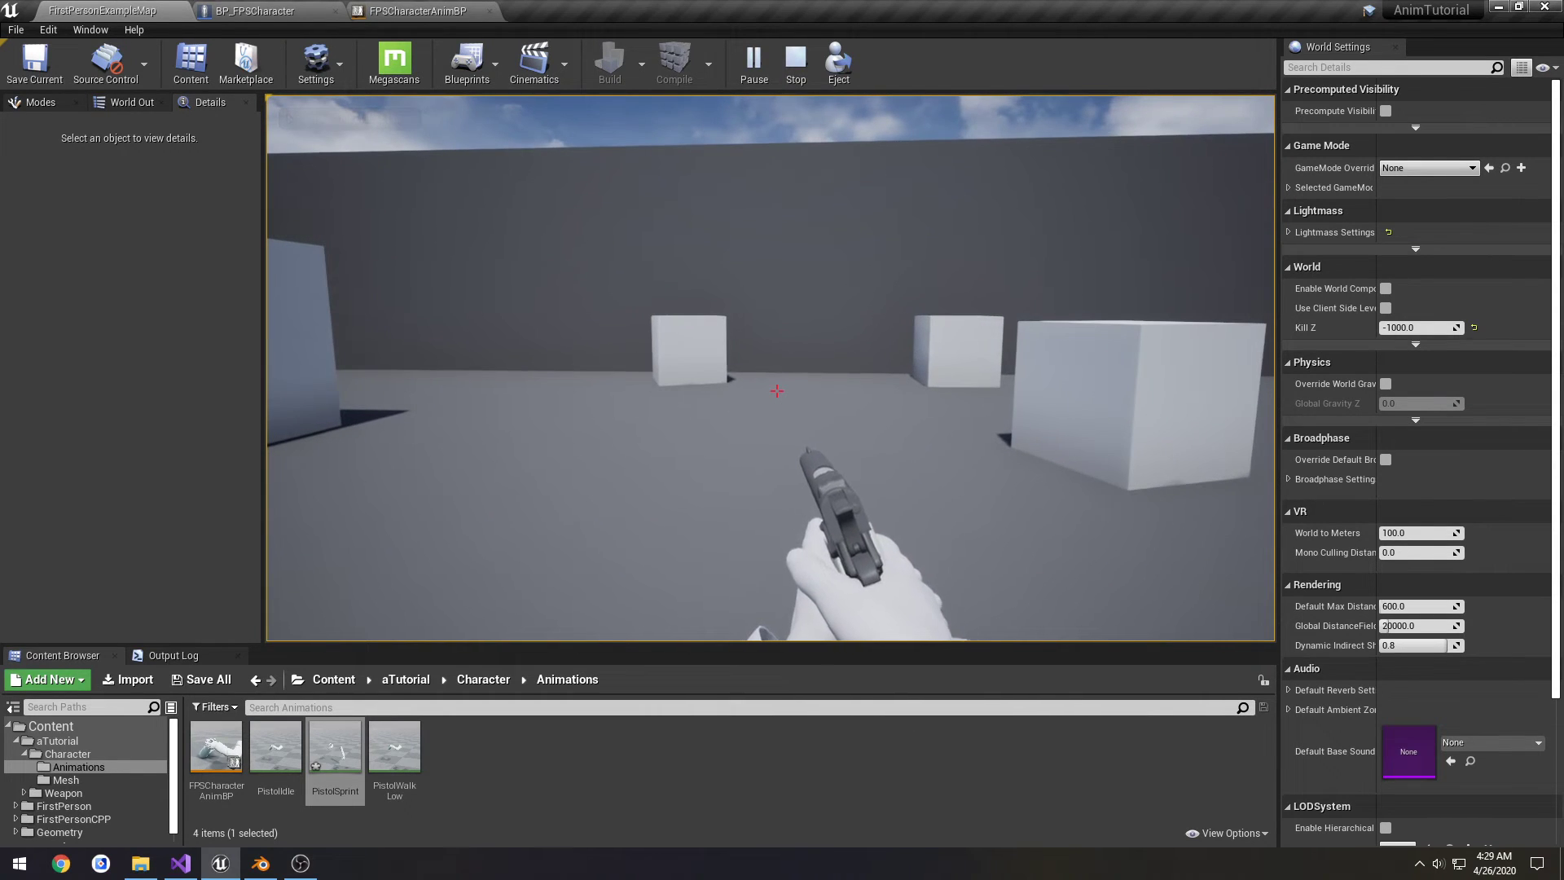
{"action": "key", "text": "w"}
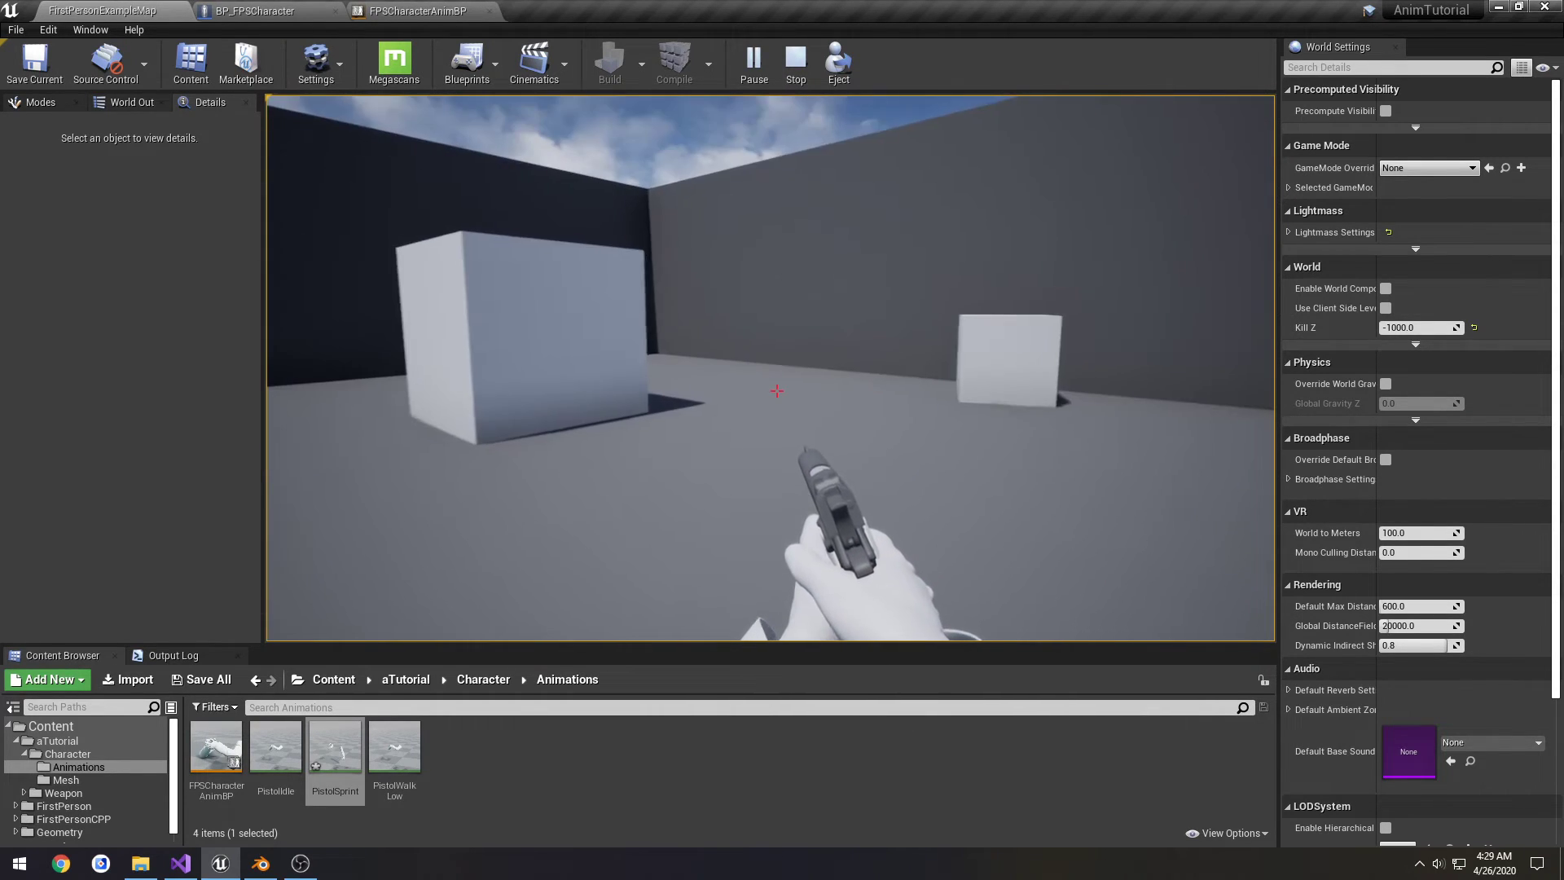
{"action": "key", "text": "shift+w"}
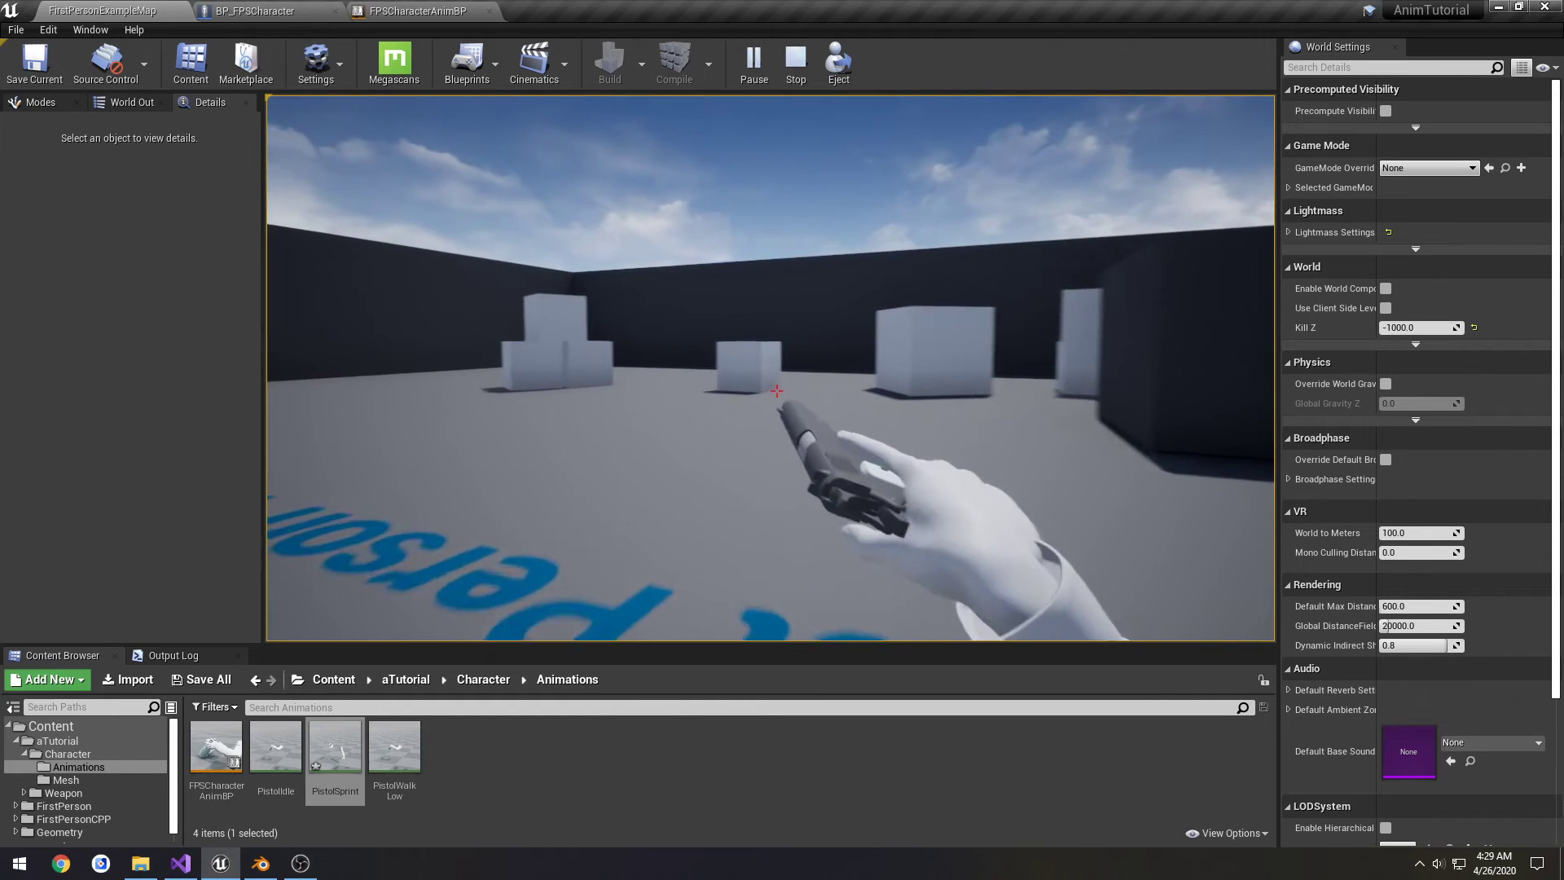
{"action": "key", "text": "w"}
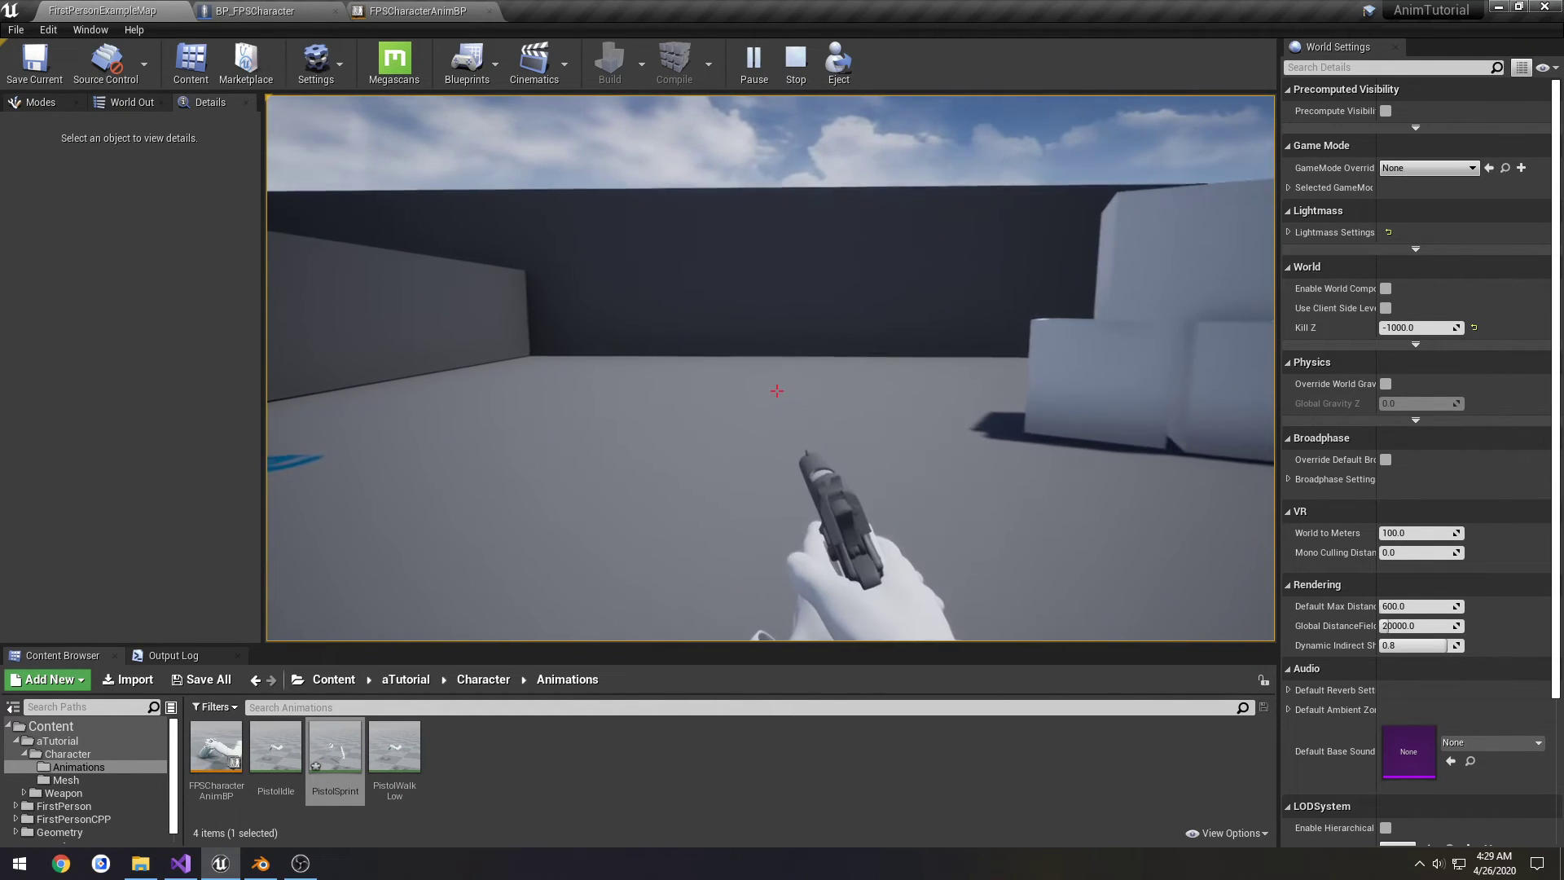
{"action": "key", "text": "Escape"}
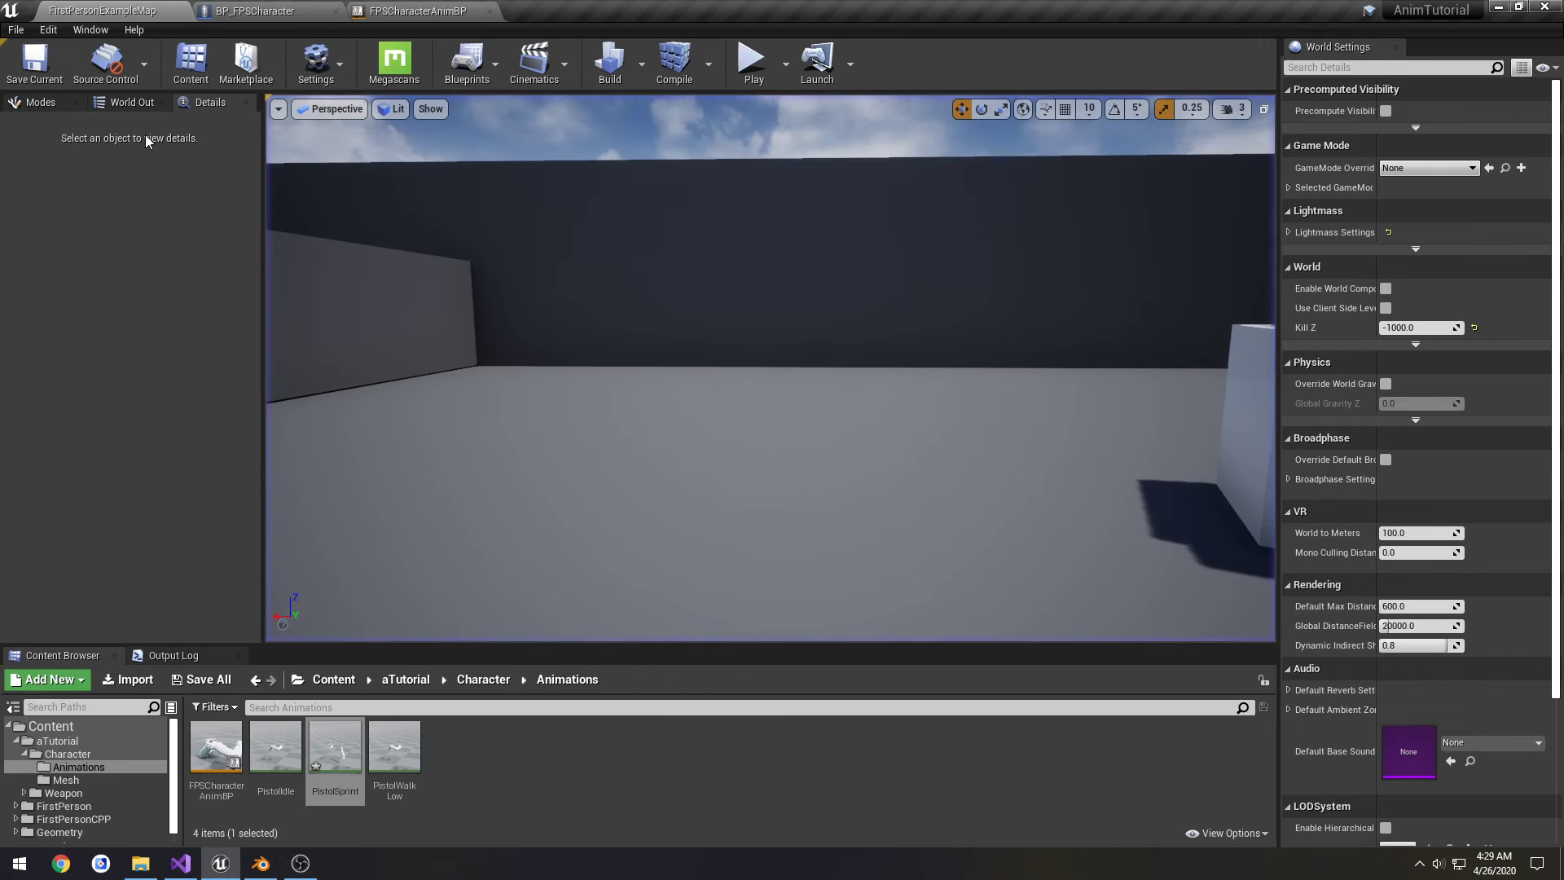
- In the FPSCharacterAnimBP Event Graph, set the less-than velocity limit for Is Walking to 301.0, then compile and save
{"action": "left_click", "coordinate": [263, 5]}
{"action": "left_click", "coordinate": [402, 4]}
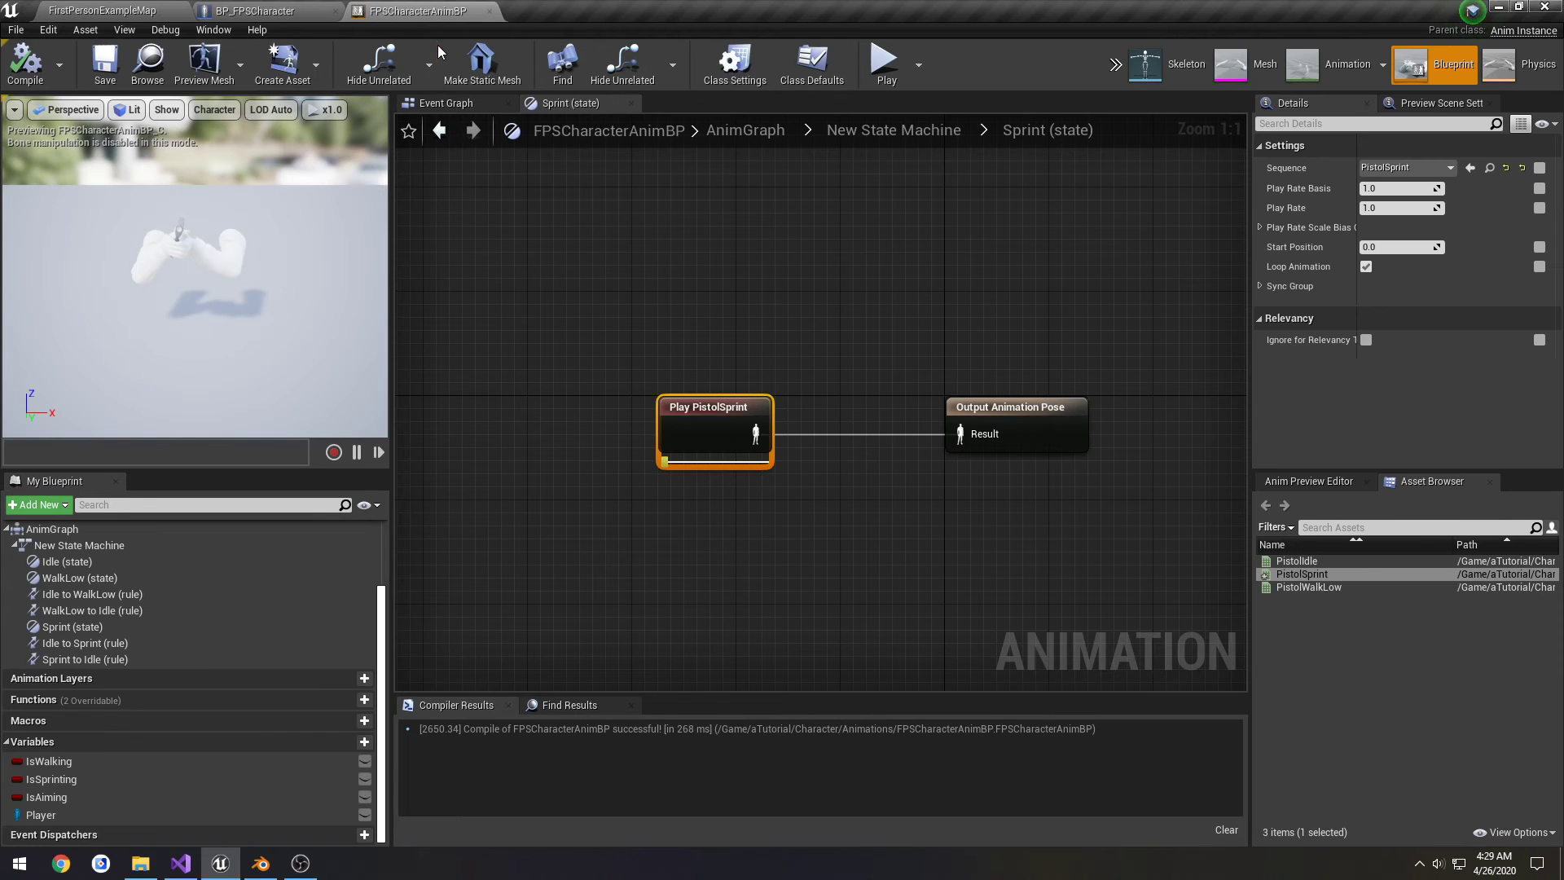
{"action": "left_click", "coordinate": [446, 103]}
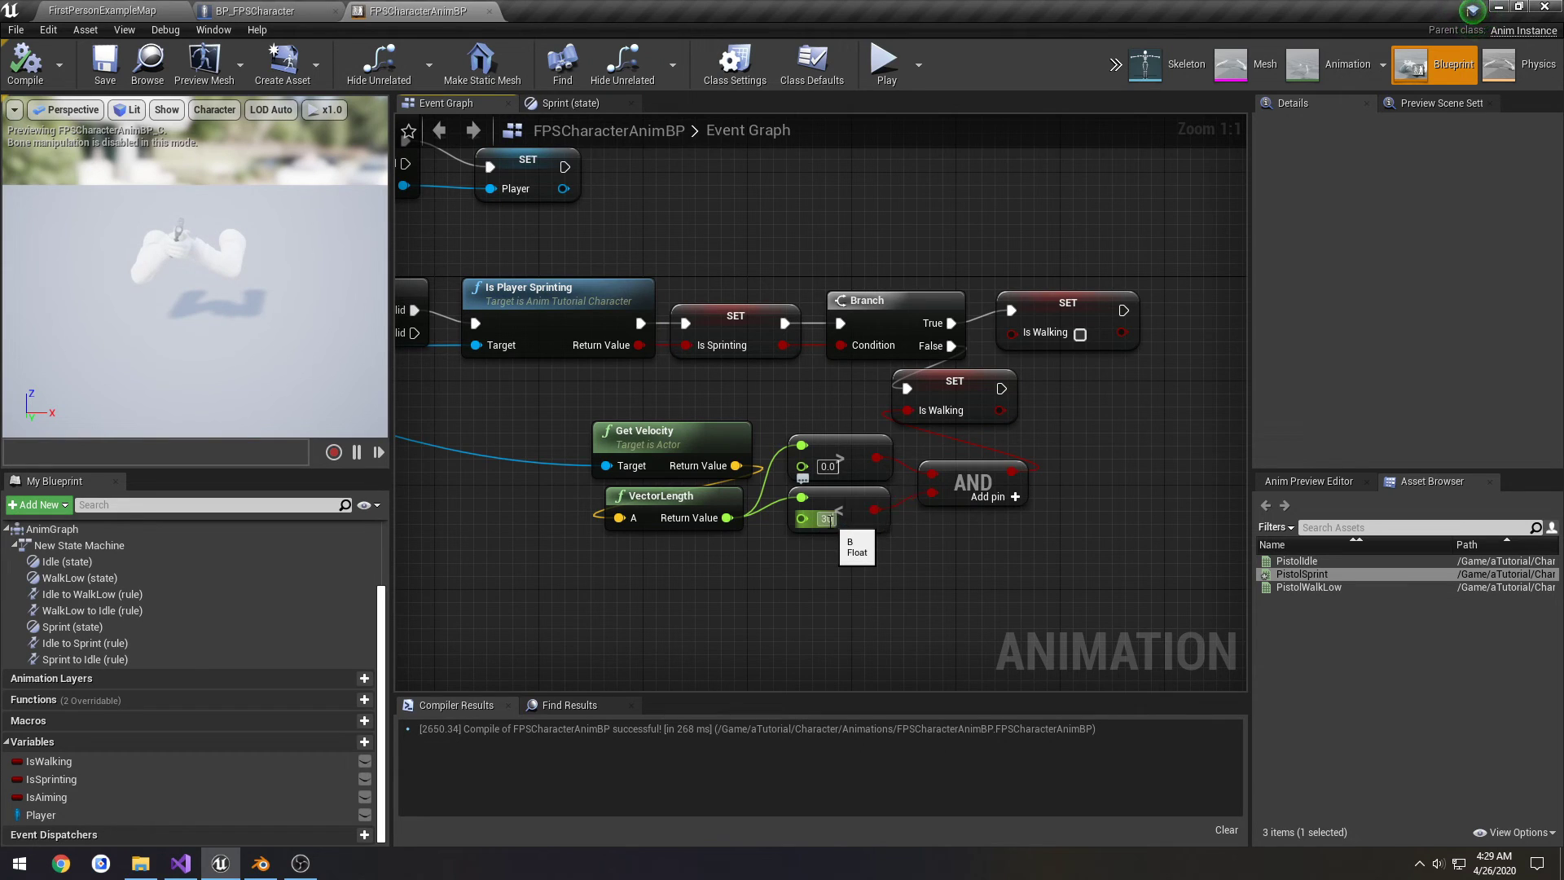
{"action": "type", "text": "1"}
{"action": "key", "text": "Return"}
{"action": "left_click", "coordinate": [26, 62]}
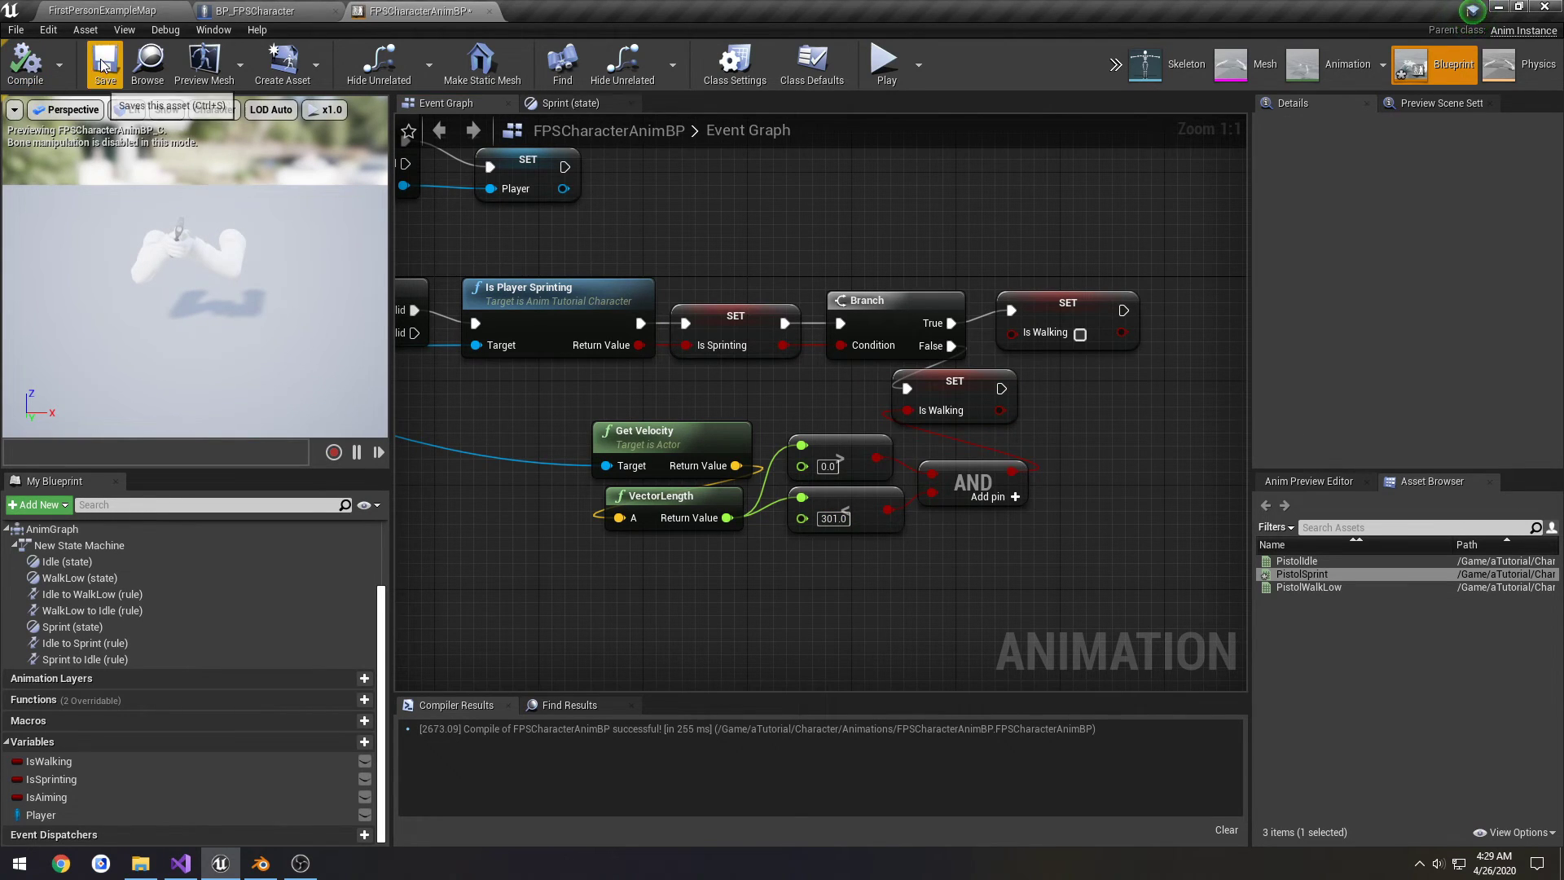
- Play the FirstPersonExampleMap level again, alternating between sprinting and walking to check the pistol animation transitions, and end the session
{"action": "left_click", "coordinate": [127, 8]}
{"action": "left_click", "coordinate": [754, 62]}
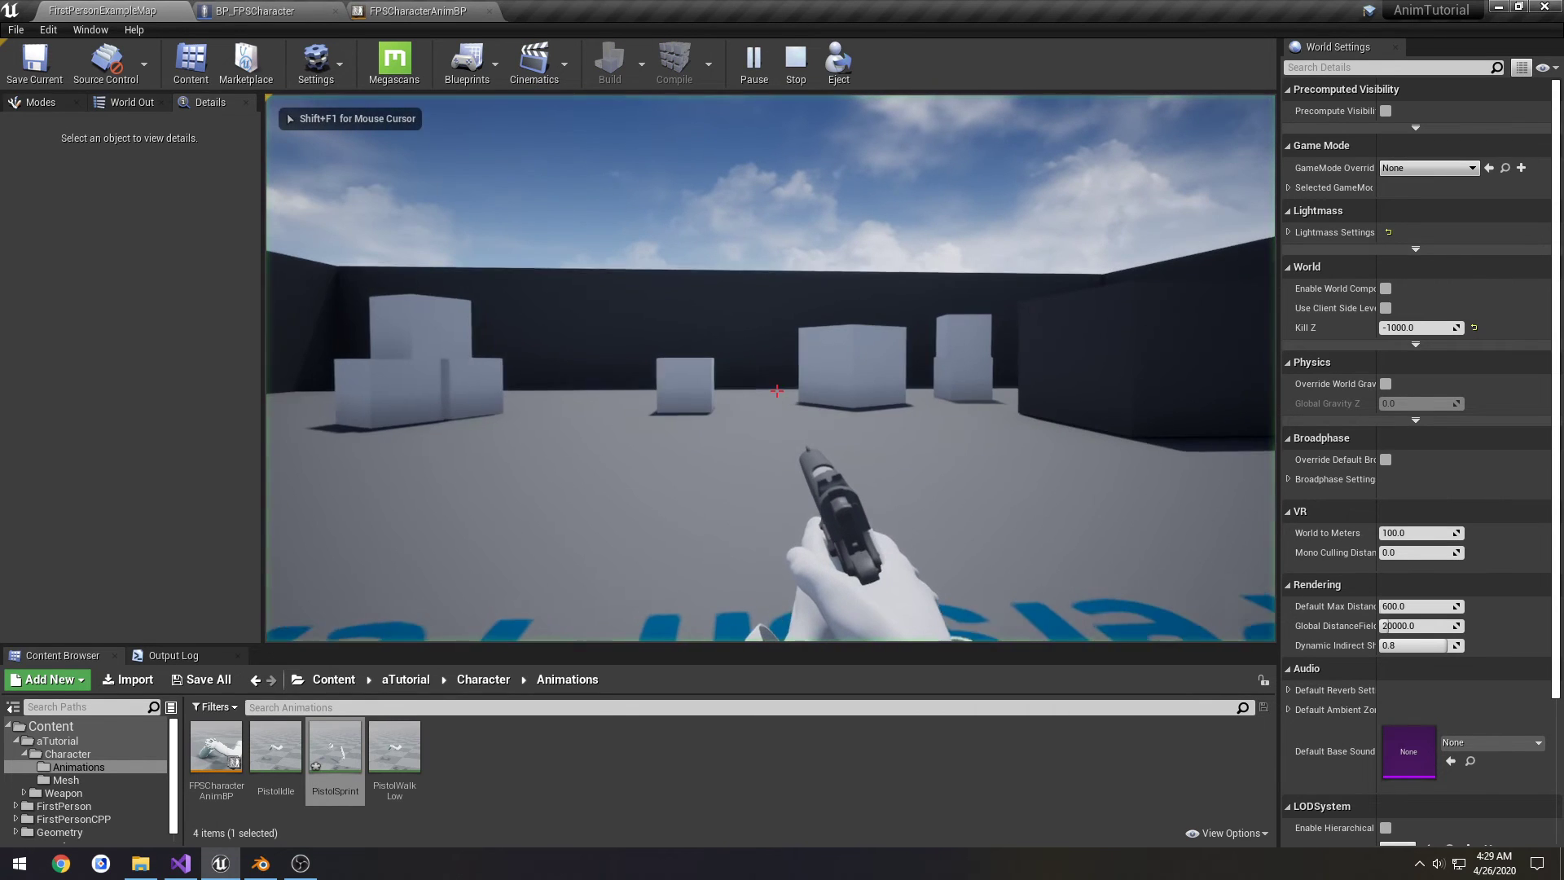
{"action": "key", "text": "shift+w"}
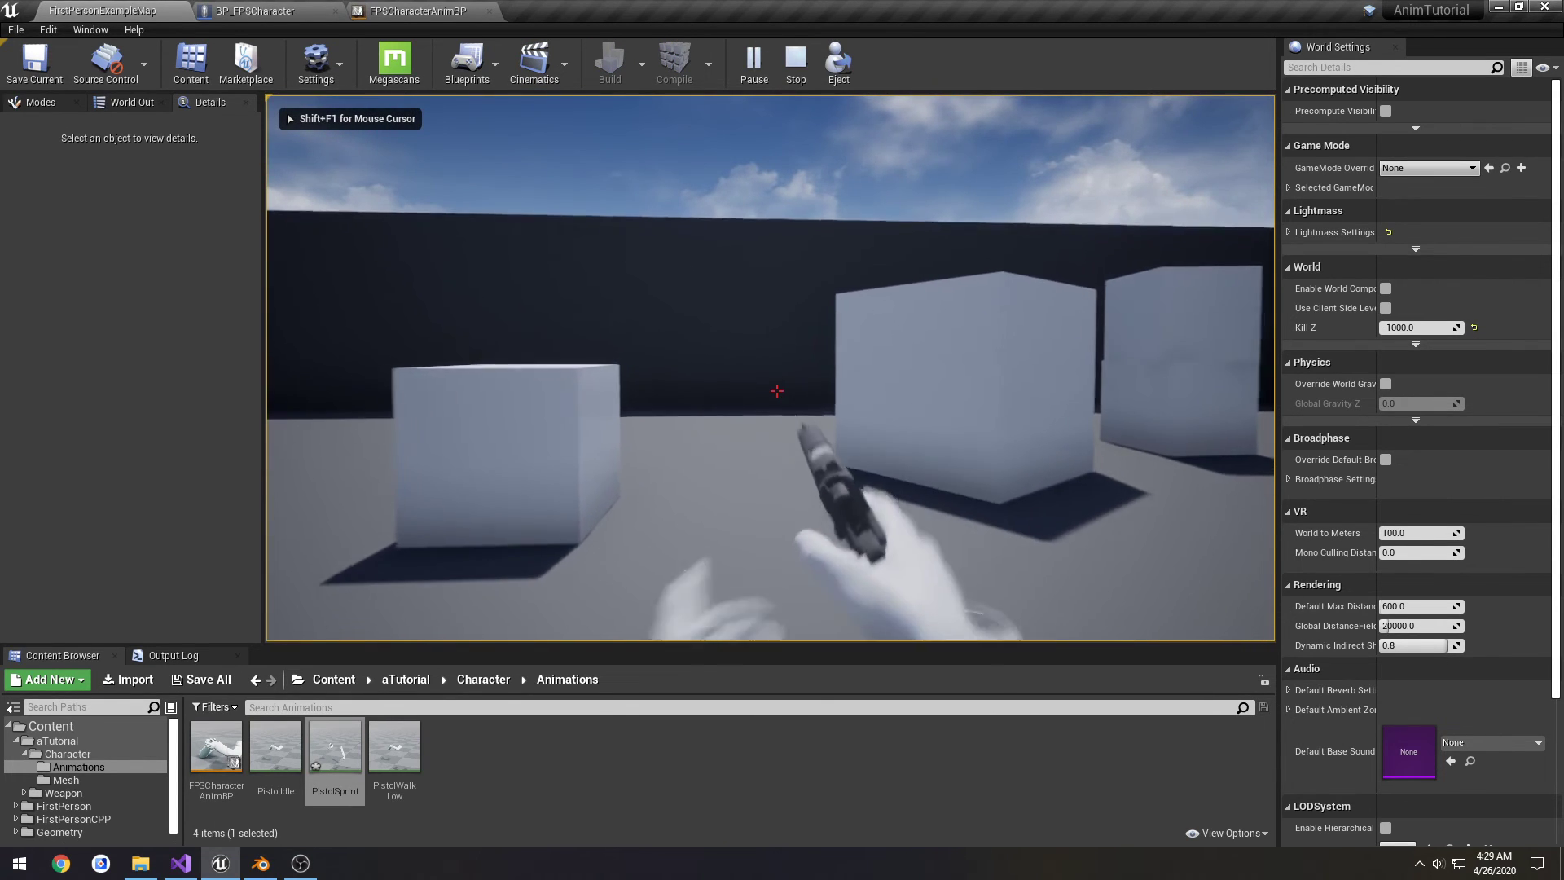
{"action": "key", "text": "shift+w"}
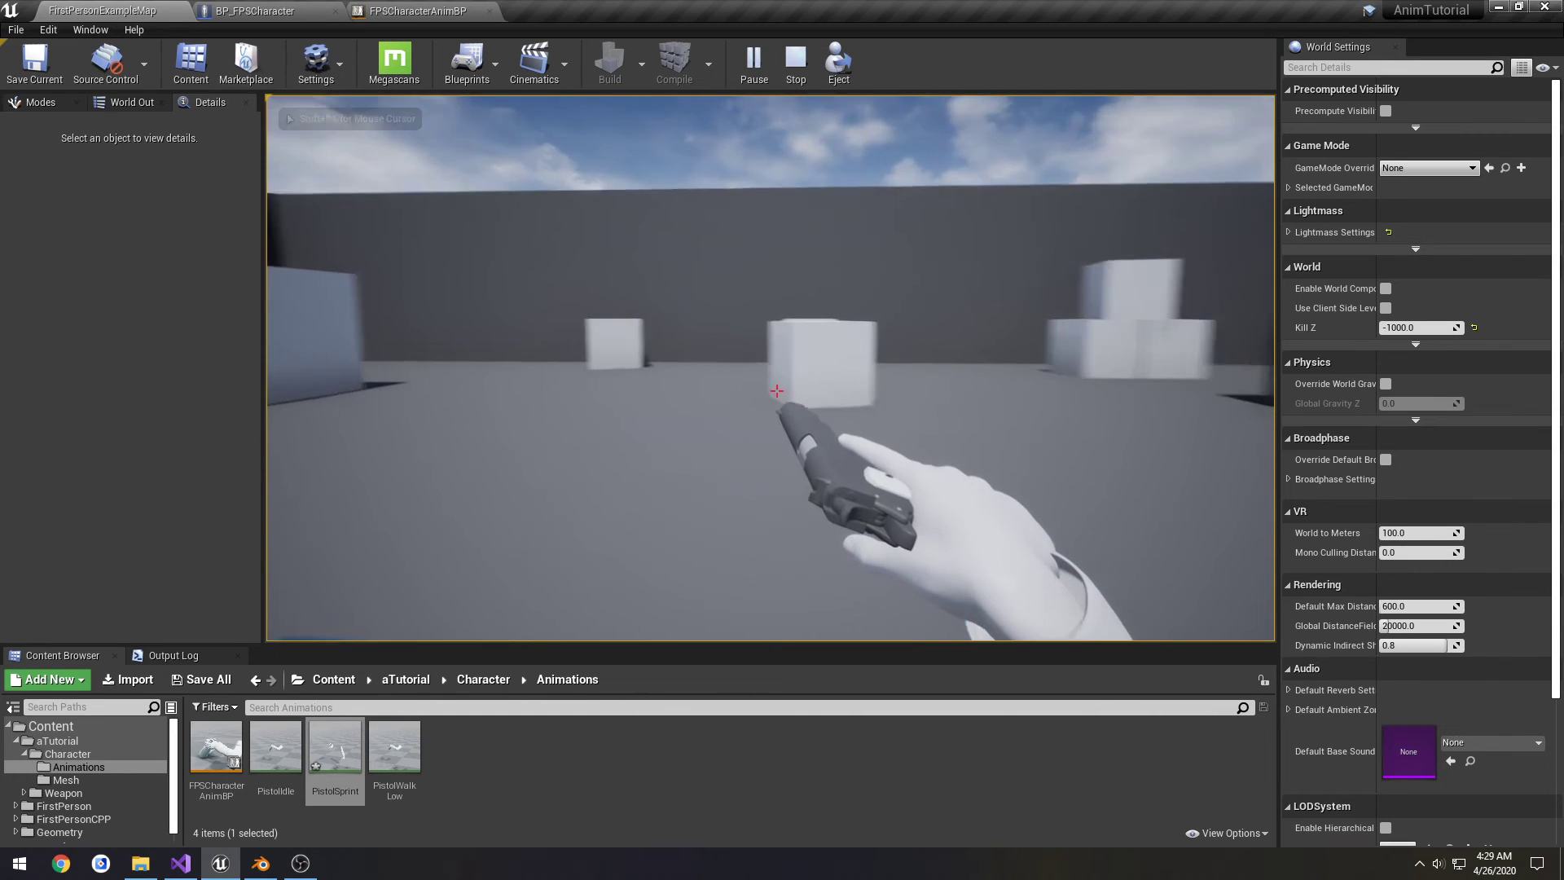
{"action": "key", "text": "w"}
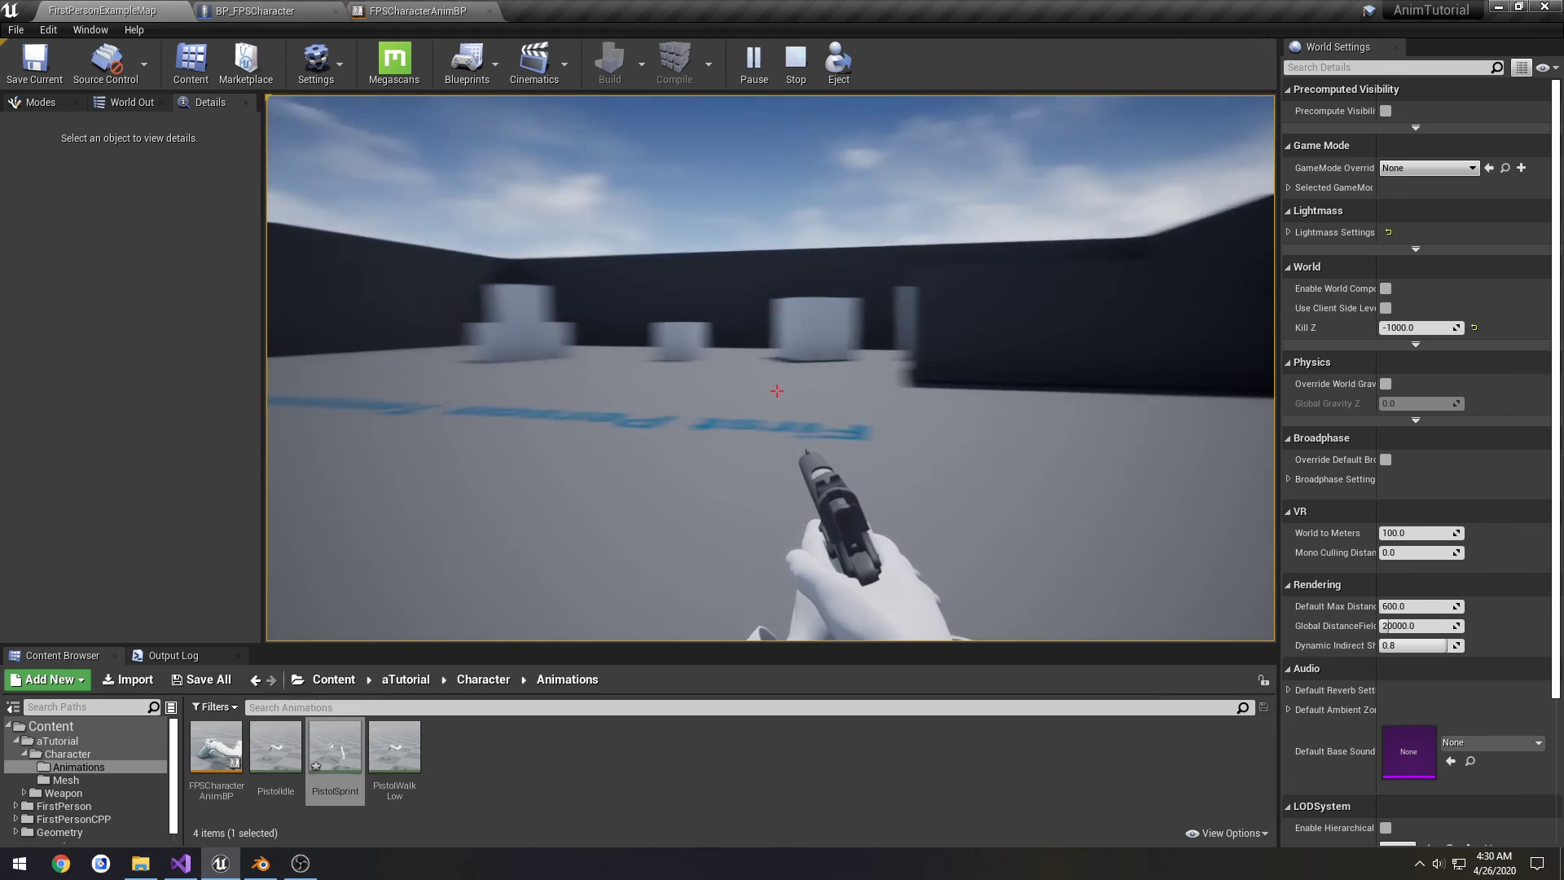
{"action": "key", "text": "w"}
{"action": "key", "text": "shift"}
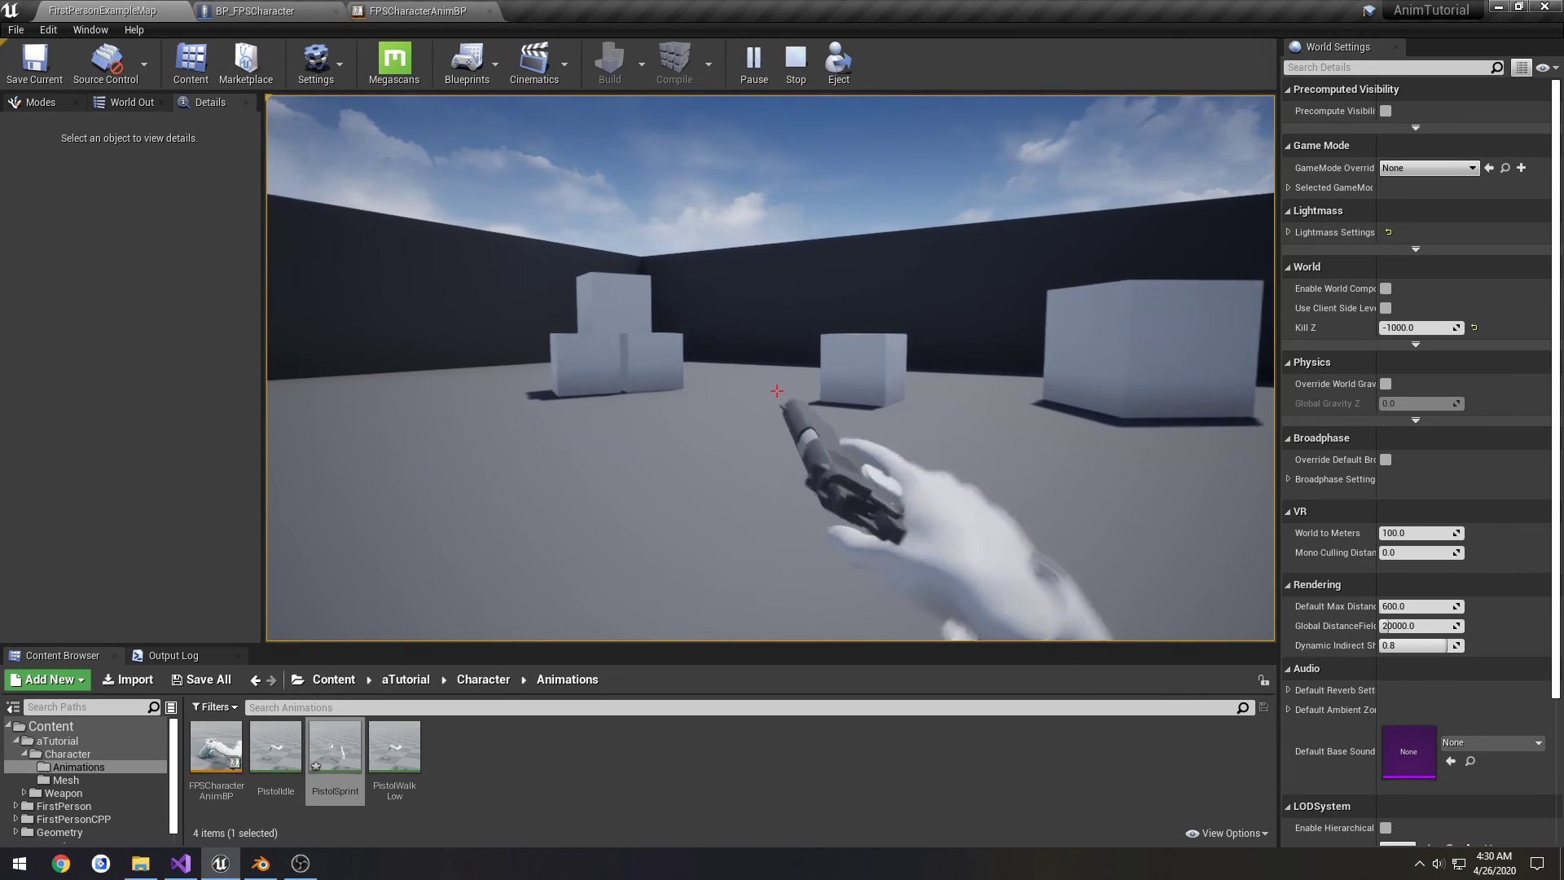
{"action": "key", "text": "w"}
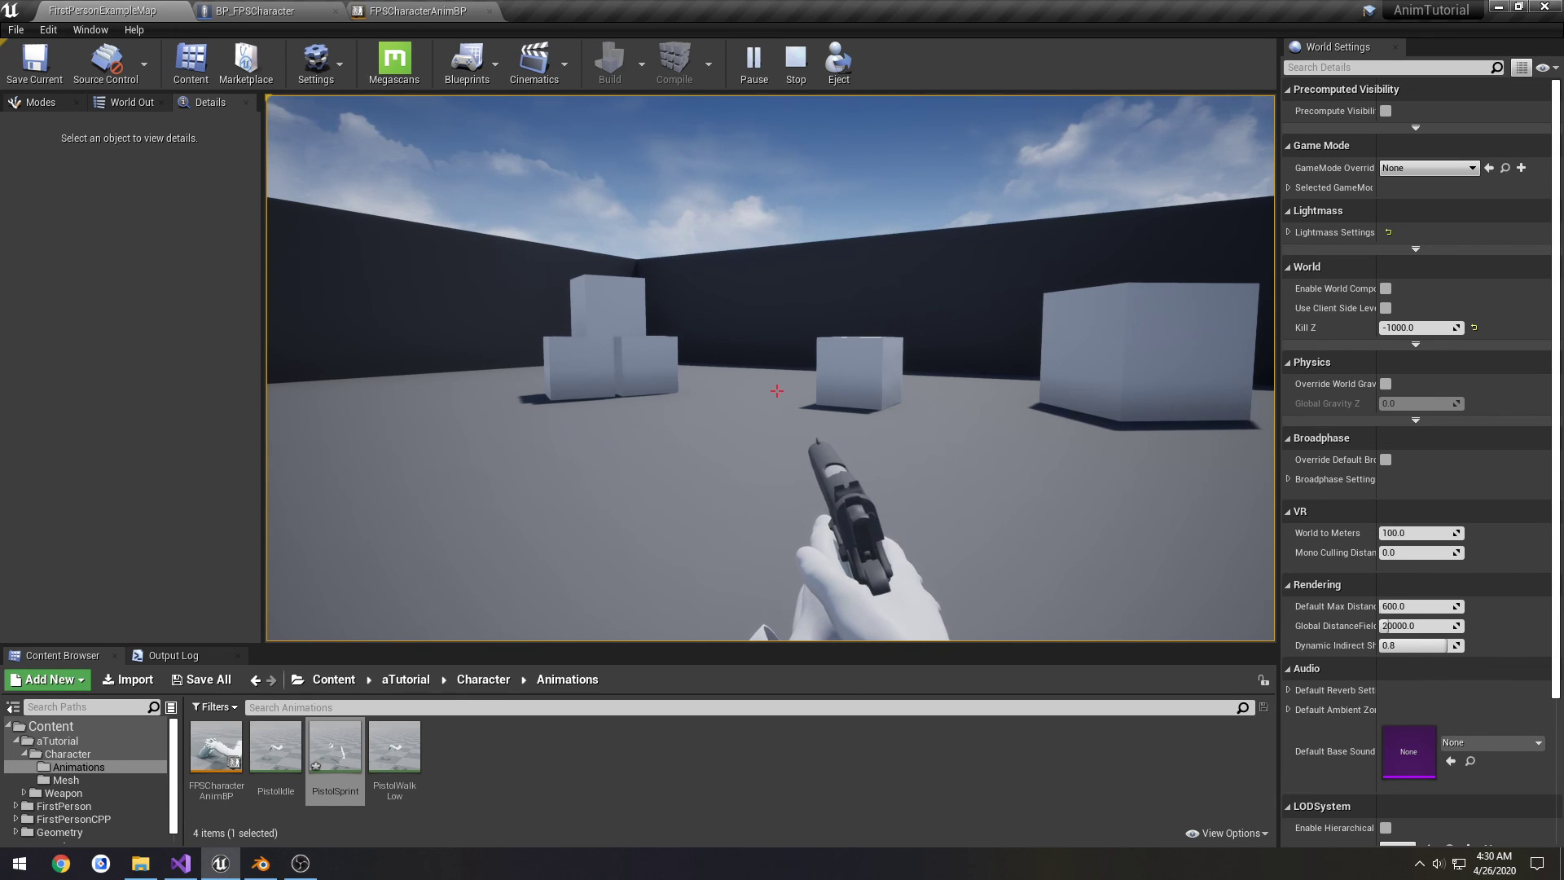
{"action": "key", "text": "Escape"}
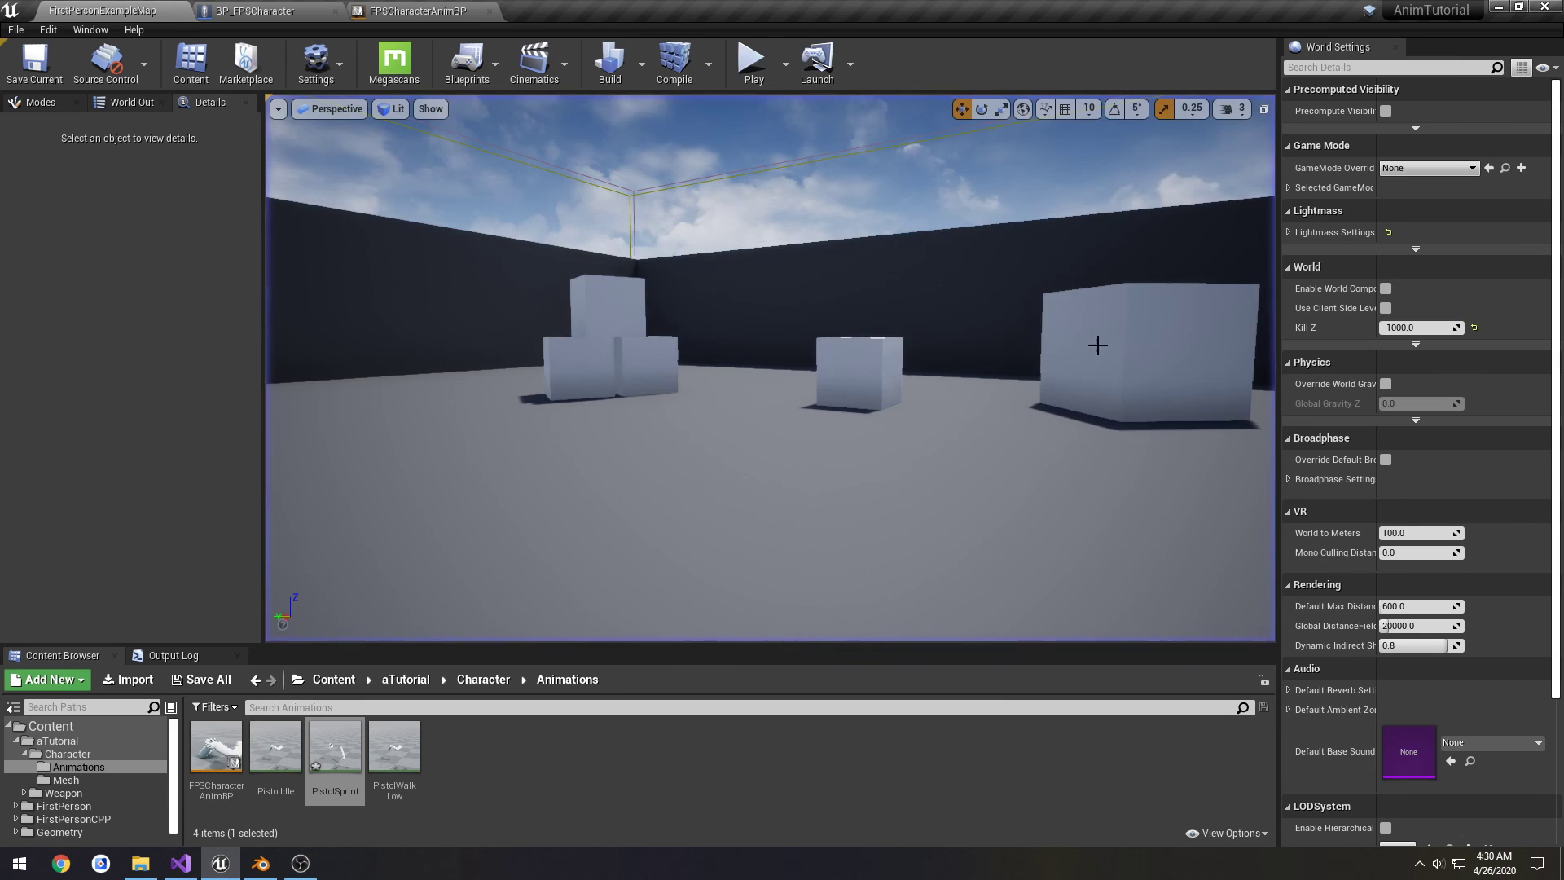